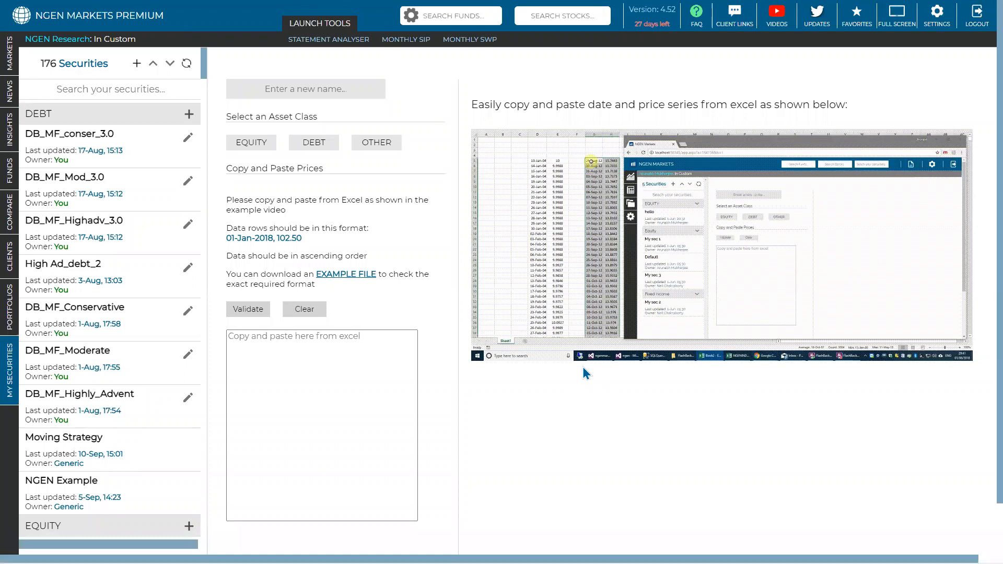
# - Switch to the Custom Securities Data workbook in Excel and examine the Vanguard and Google date formats and the Vanguard price column
pyautogui.moveTo(630, 547)
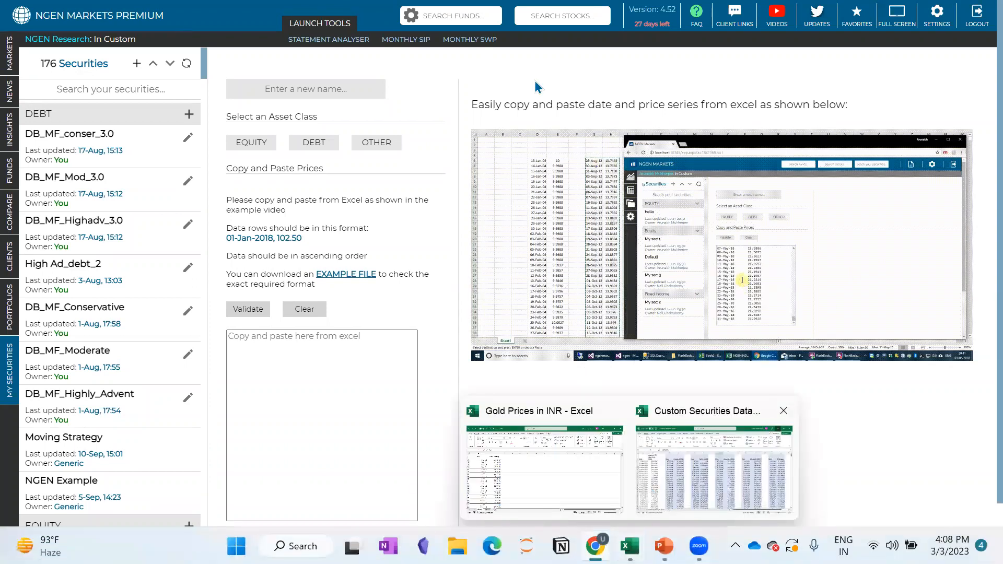
pyautogui.click(690, 493)
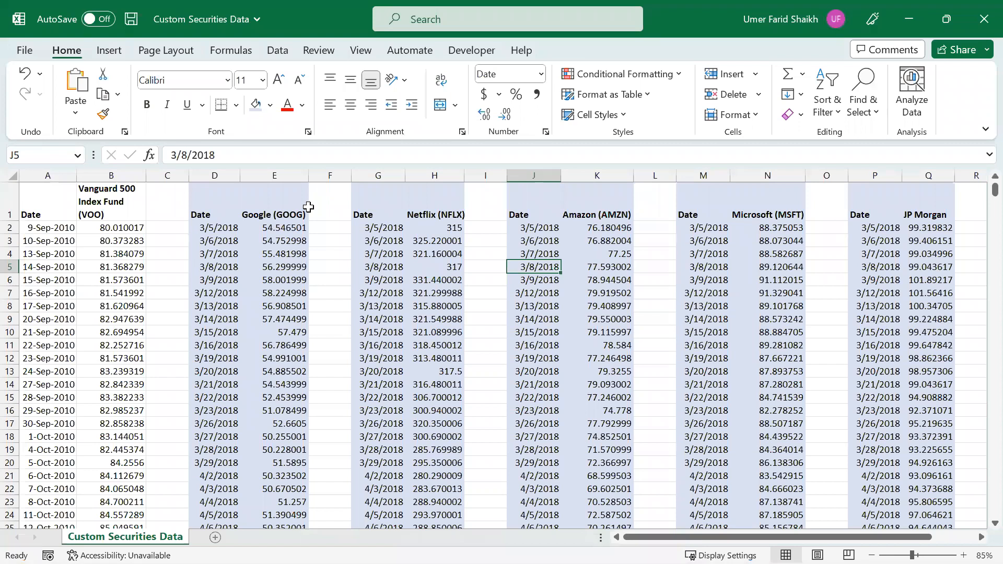
pyautogui.click(42, 170)
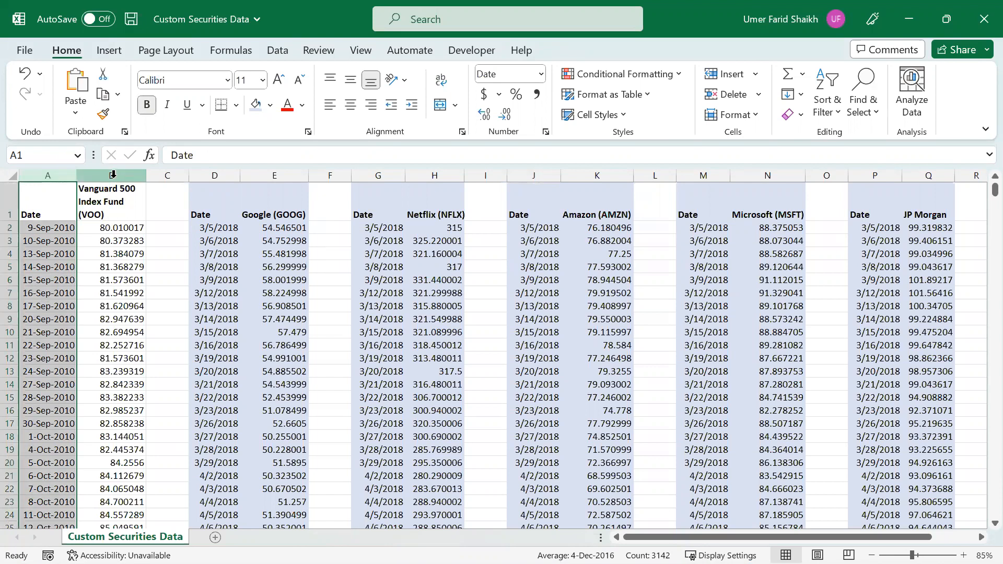
pyautogui.click(112, 176)
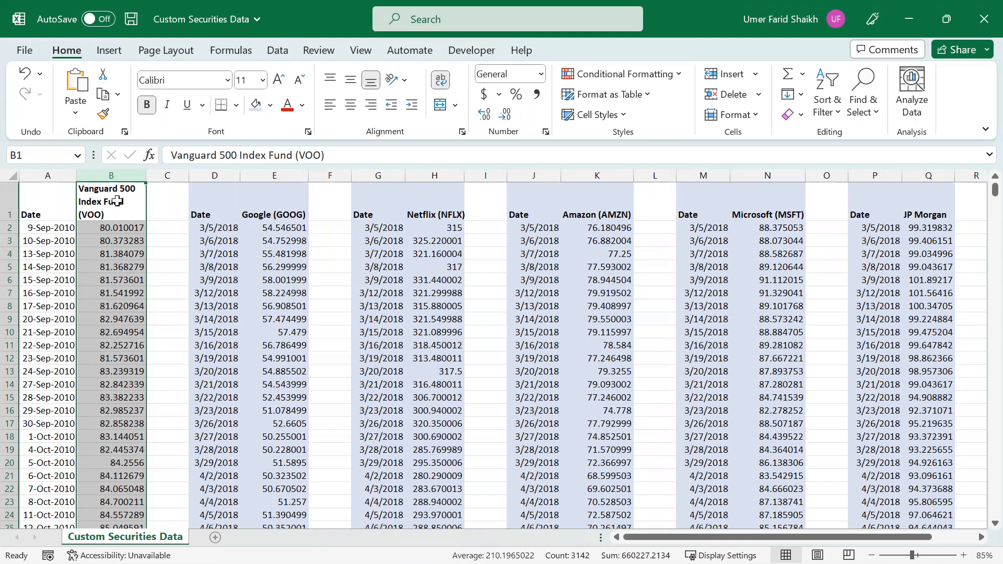
pyautogui.click(49, 228)
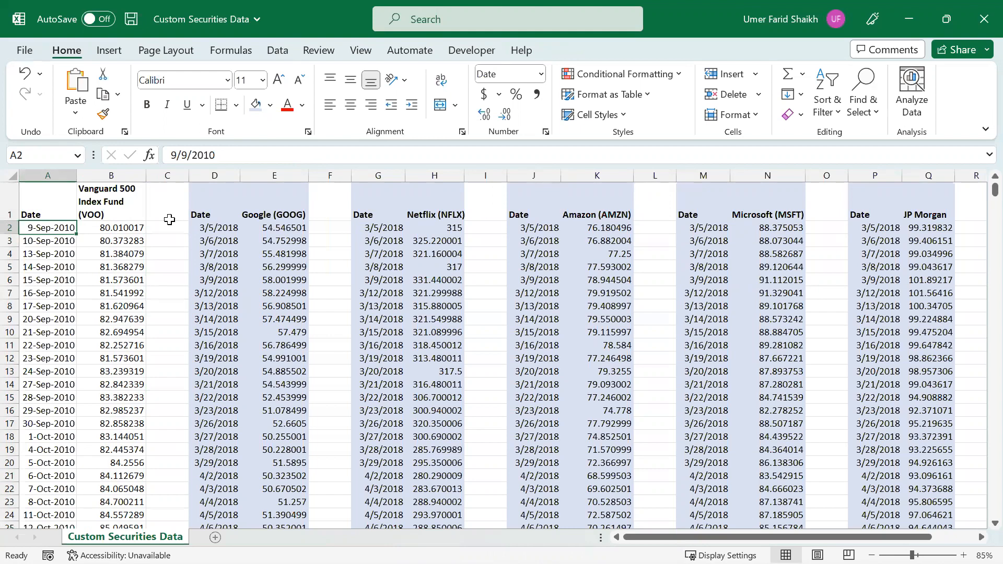
pyautogui.moveTo(42, 228); pyautogui.dragTo(42, 307)
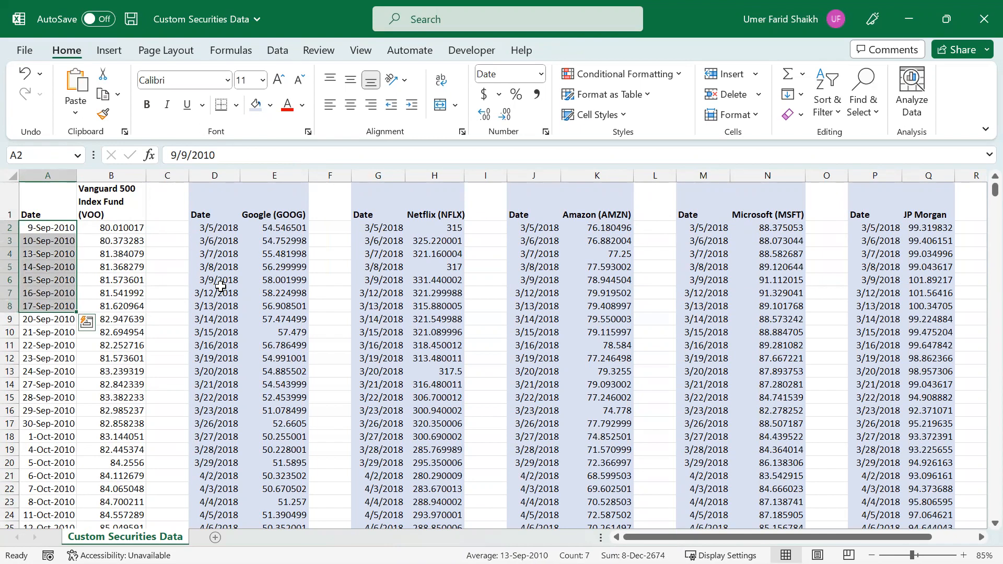
pyautogui.moveTo(215, 225); pyautogui.dragTo(219, 318)
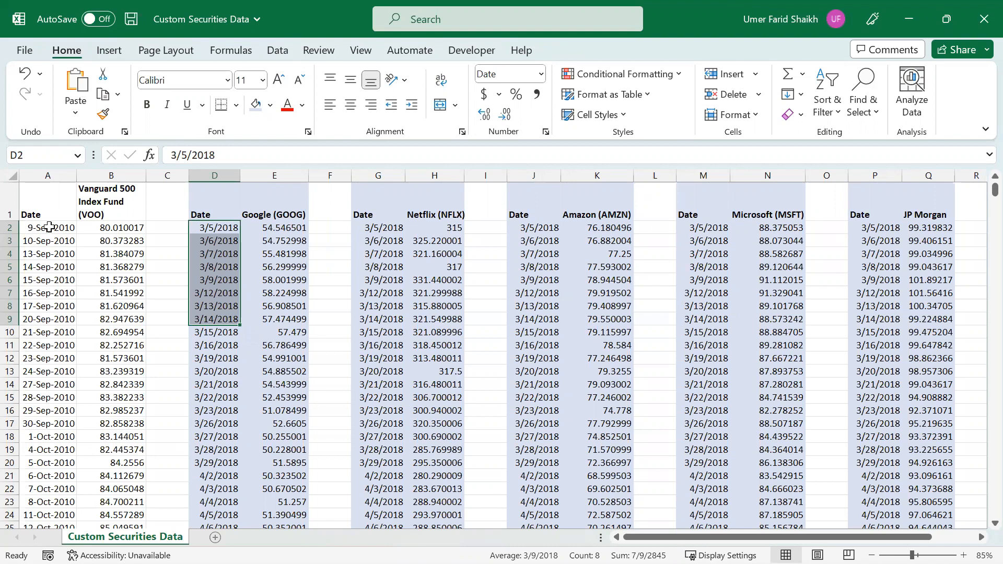
# - Copy the first seven date and price rows of the Vanguard 500 Index Fund, cells A2:B8
pyautogui.click(48, 227)
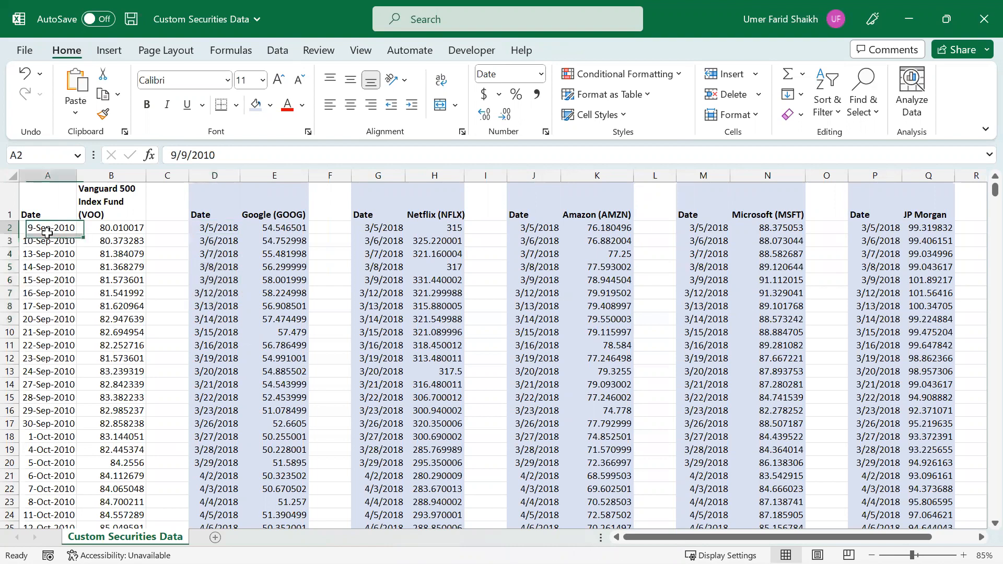
pyautogui.moveTo(68, 306); pyautogui.dragTo(136, 306)
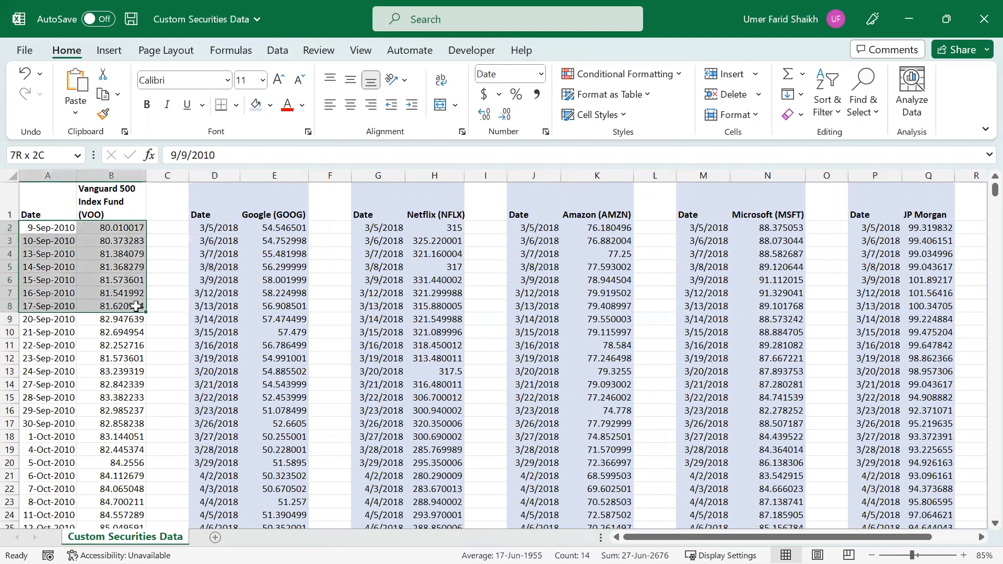
pyautogui.hotkey('ctrl', 'c')
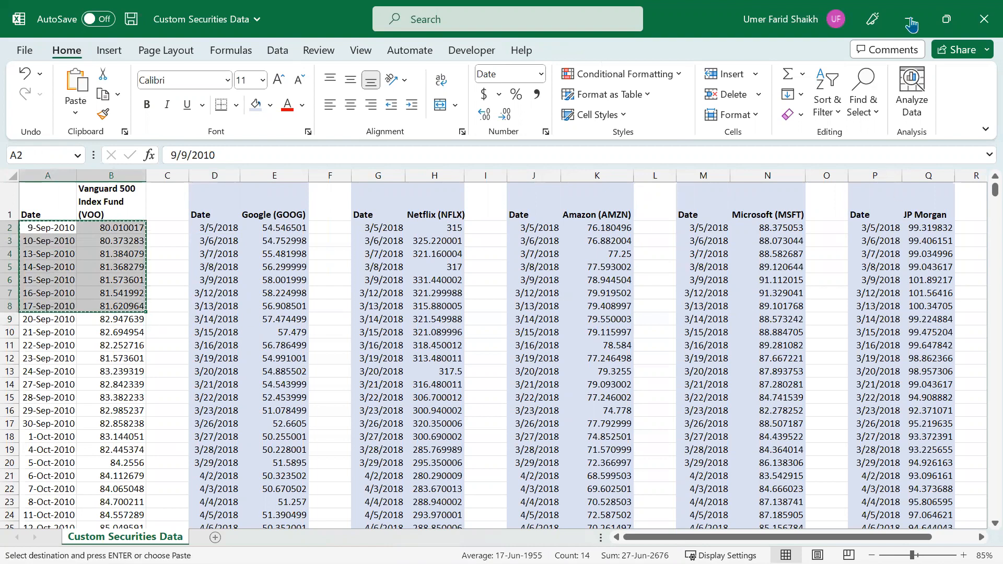
# - Switch to NGEN Markets, paste the copied rows as the new security's prices and validate them
pyautogui.hotkey('alt', 'Tab')
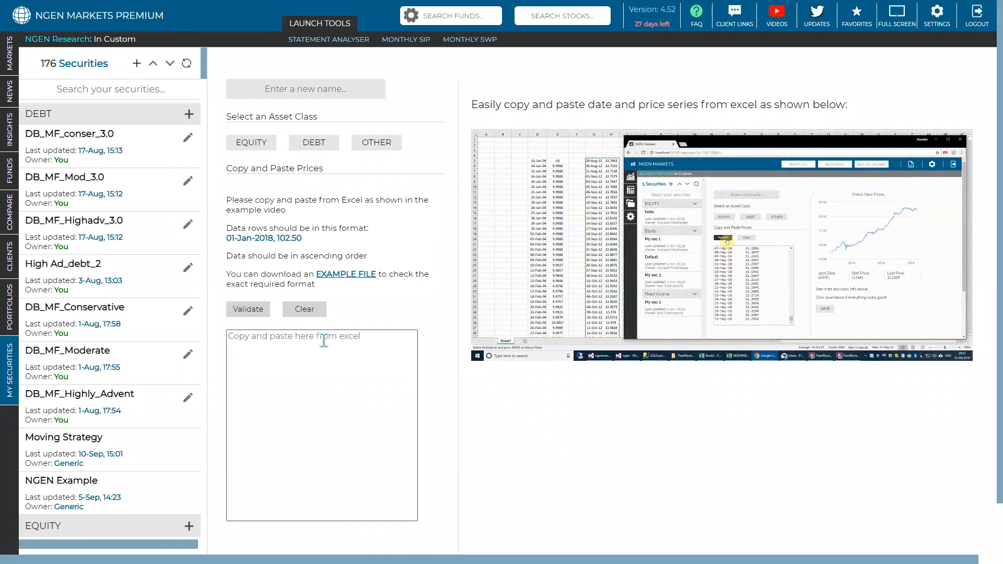
pyautogui.hotkey('ctrl', 'v')
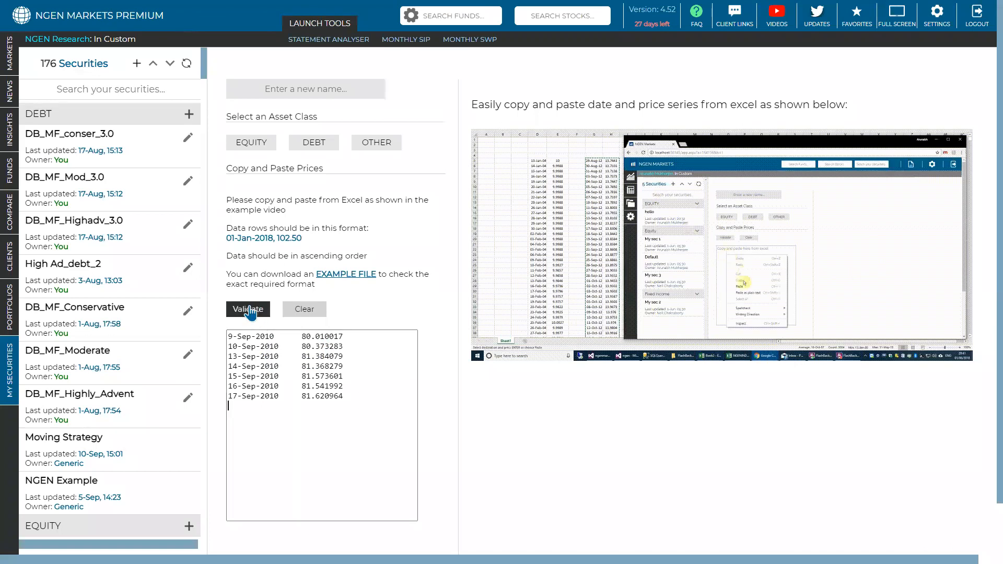
pyautogui.click(250, 311)
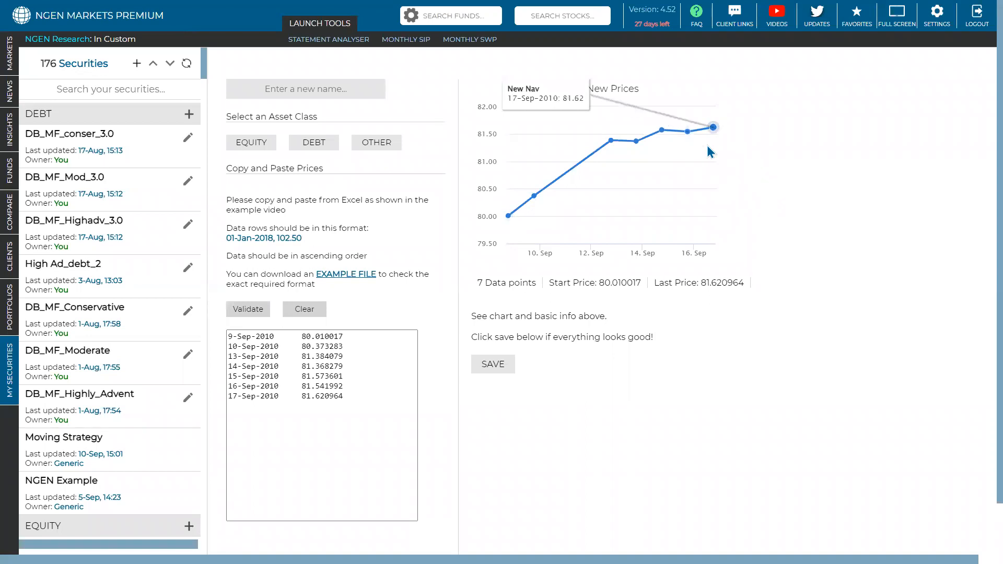
# - Check the number of data points, start price and last price below the new price chart
pyautogui.doubleClick(486, 285)
pyautogui.click(486, 286)
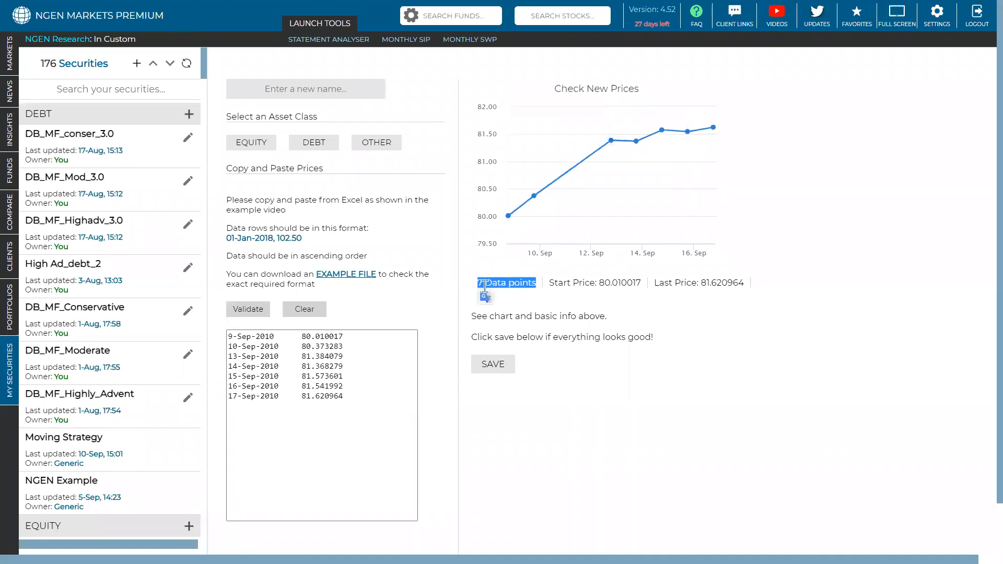
pyautogui.tripleClick(579, 282)
pyautogui.click(705, 284)
pyautogui.tripleClick(705, 284)
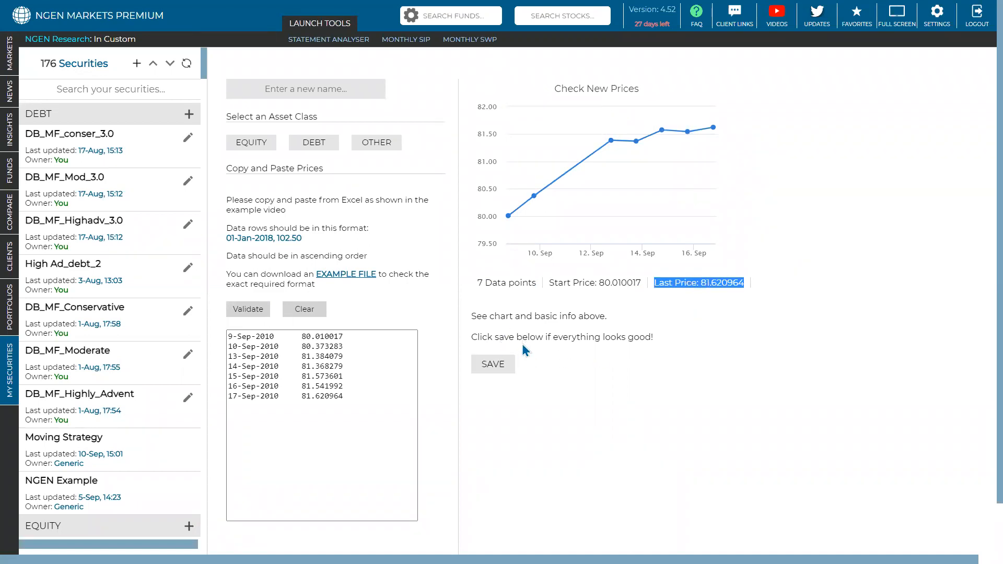
# - Name the security save1, assign it to the OTHER asset class and save it
pyautogui.click(313, 94)
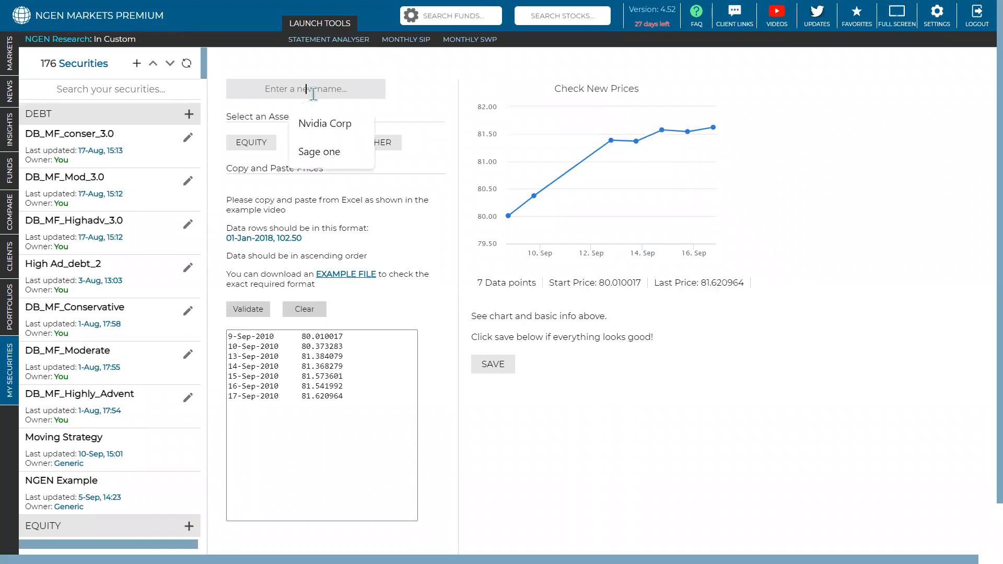
pyautogui.write('save1')
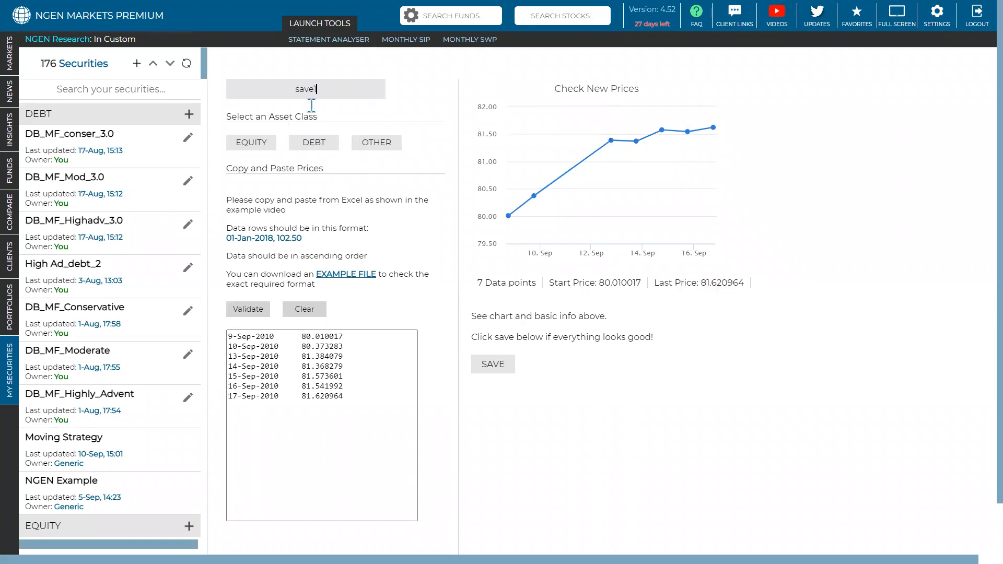
pyautogui.click(364, 149)
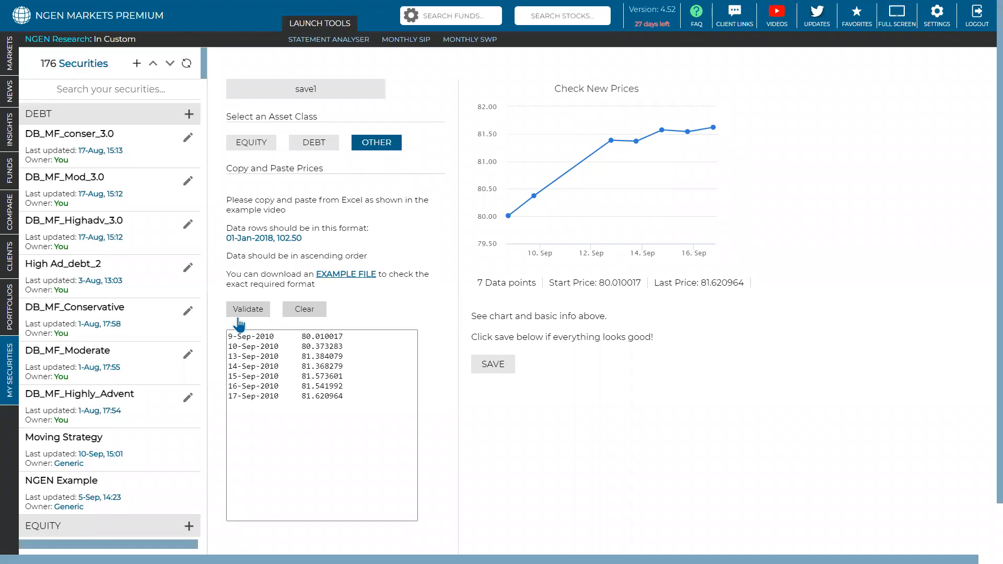
pyautogui.click(494, 365)
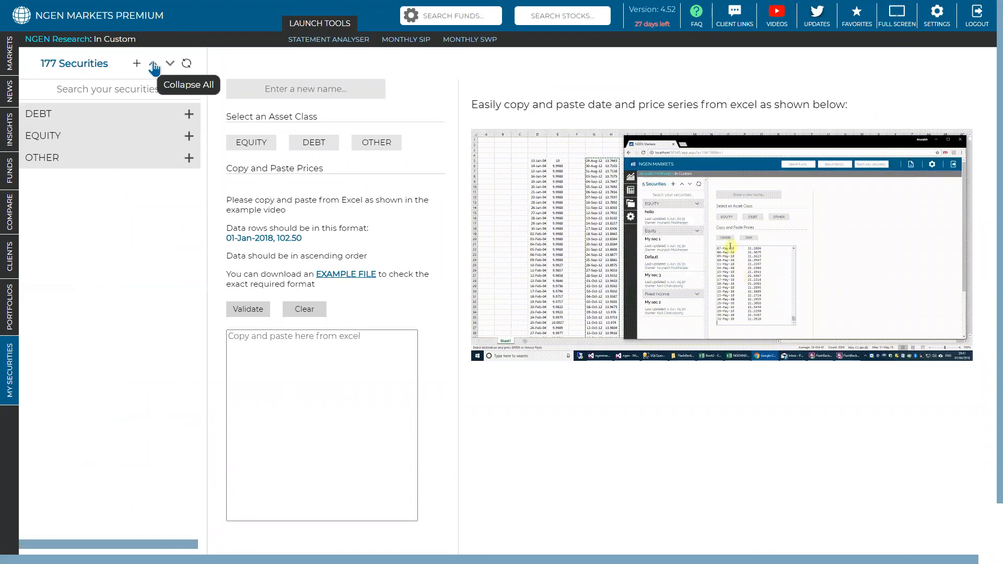
# - Open the save1 security from the OTHER group to view its performance against the benchmark
pyautogui.click(96, 164)
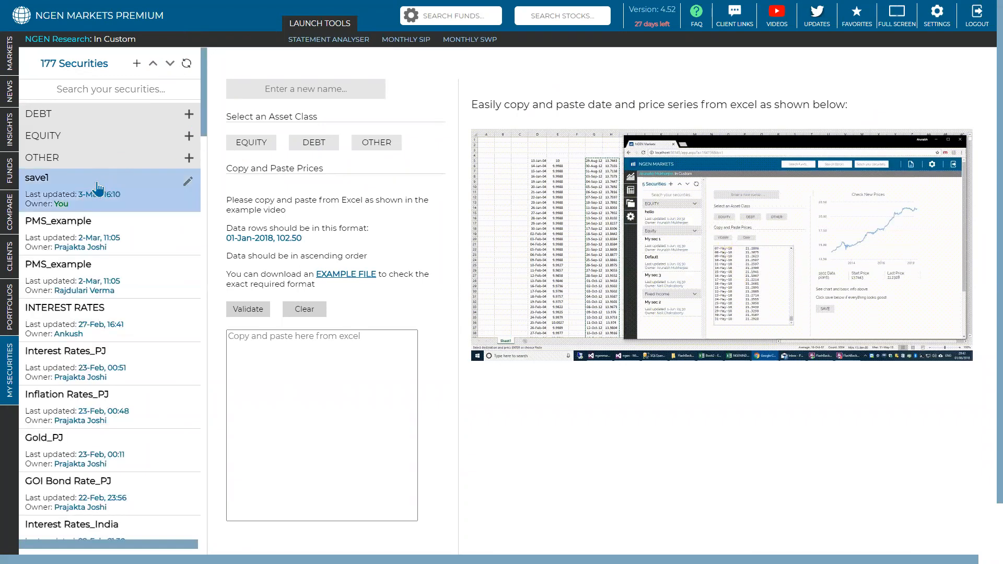
pyautogui.click(99, 188)
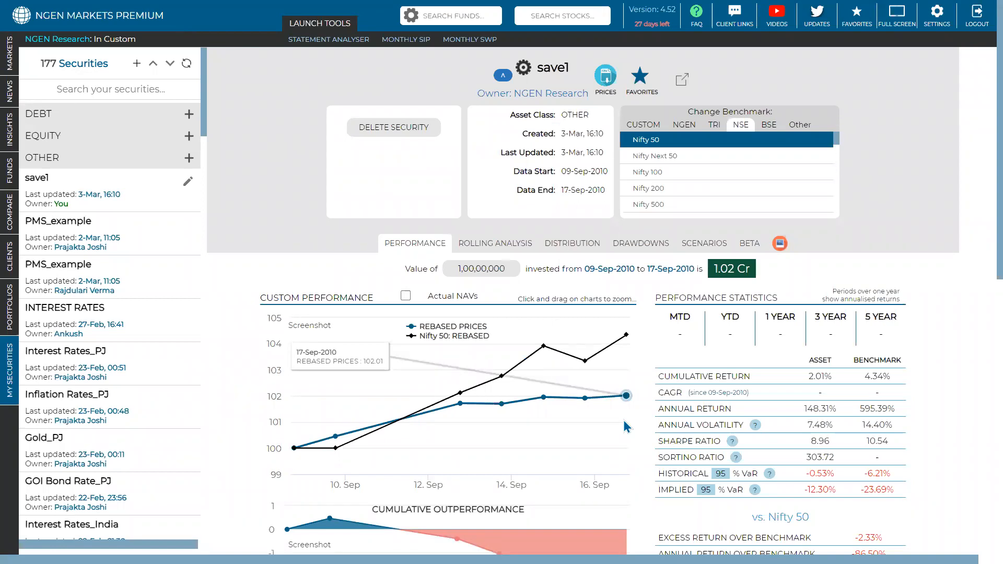
pyautogui.press('Escape')
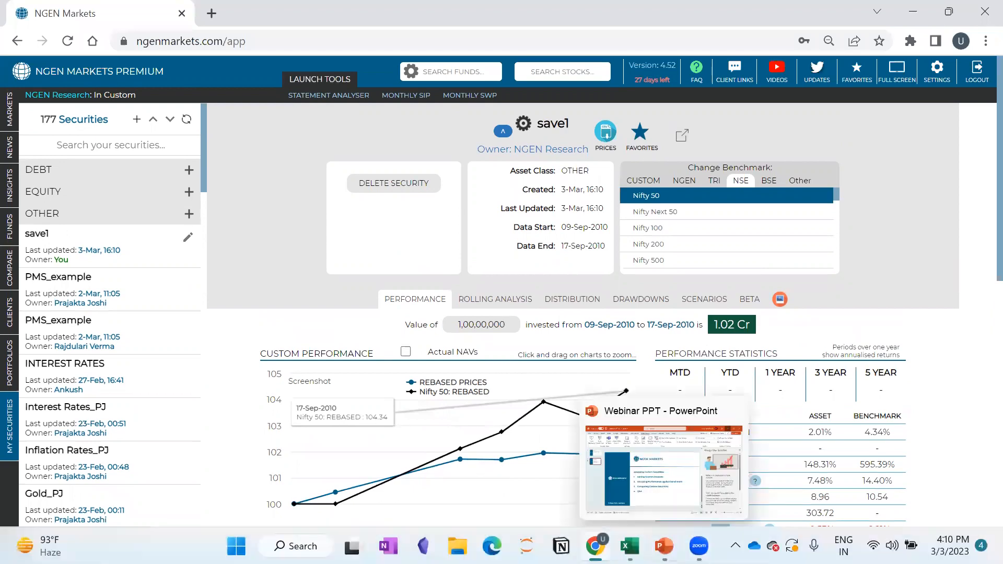
# - Switch back to the Custom Securities Data workbook and copy the full Vanguard date and price series, cells A2:B3142
pyautogui.moveTo(630, 546)
pyautogui.click(682, 476)
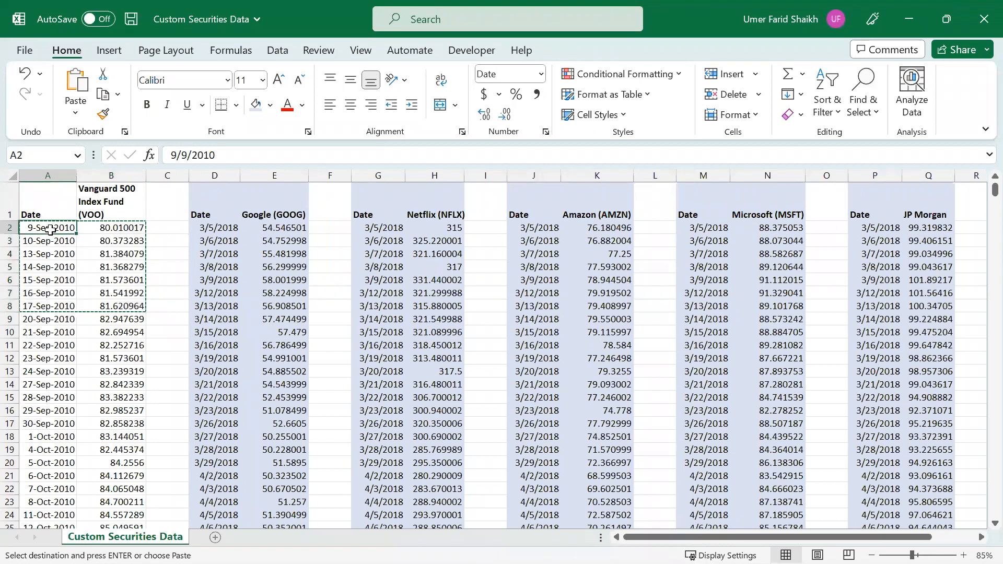
pyautogui.hotkey('shift', 'Right')
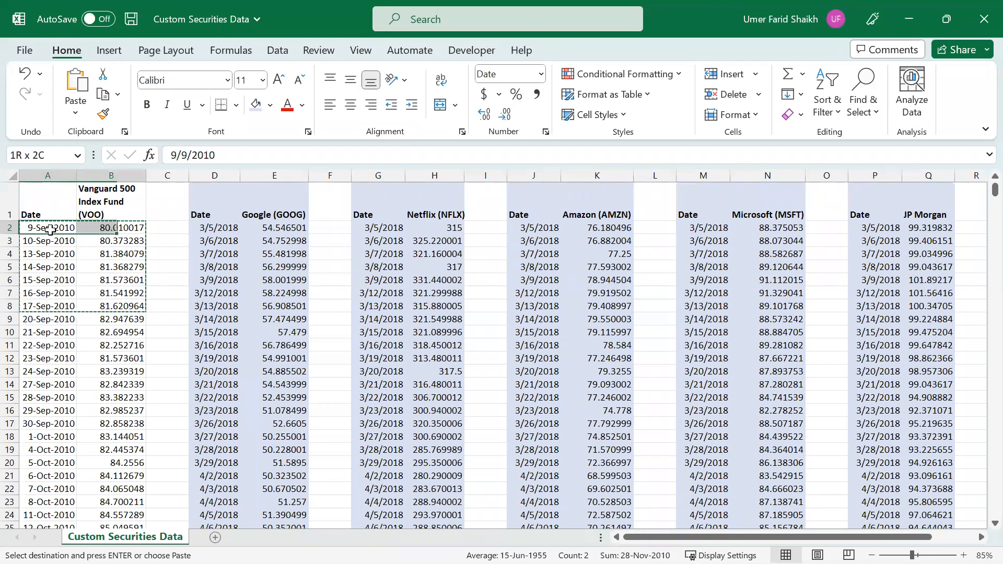
pyautogui.hotkey('ctrl', 'shift', 'Down')
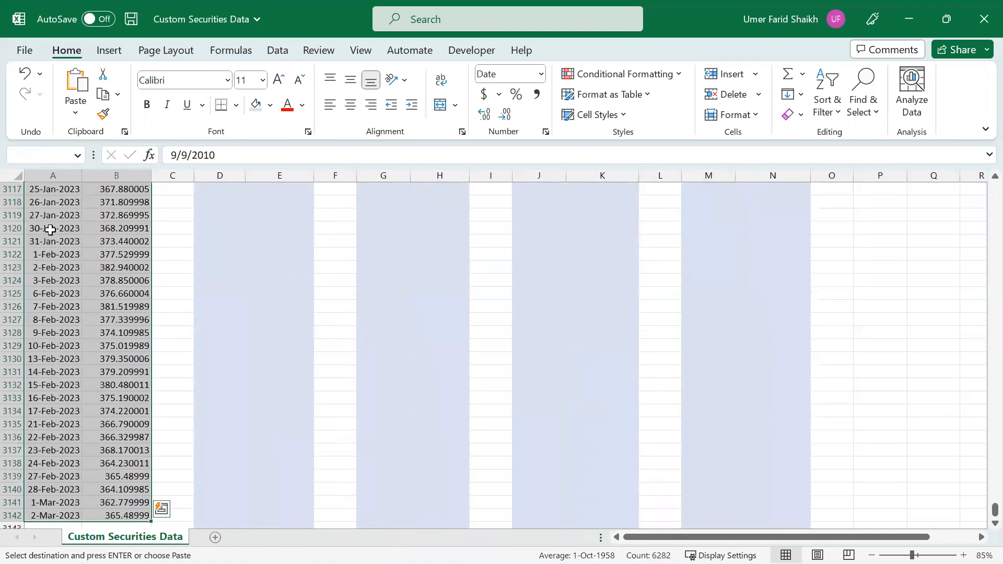
pyautogui.hotkey('ctrl', 'c')
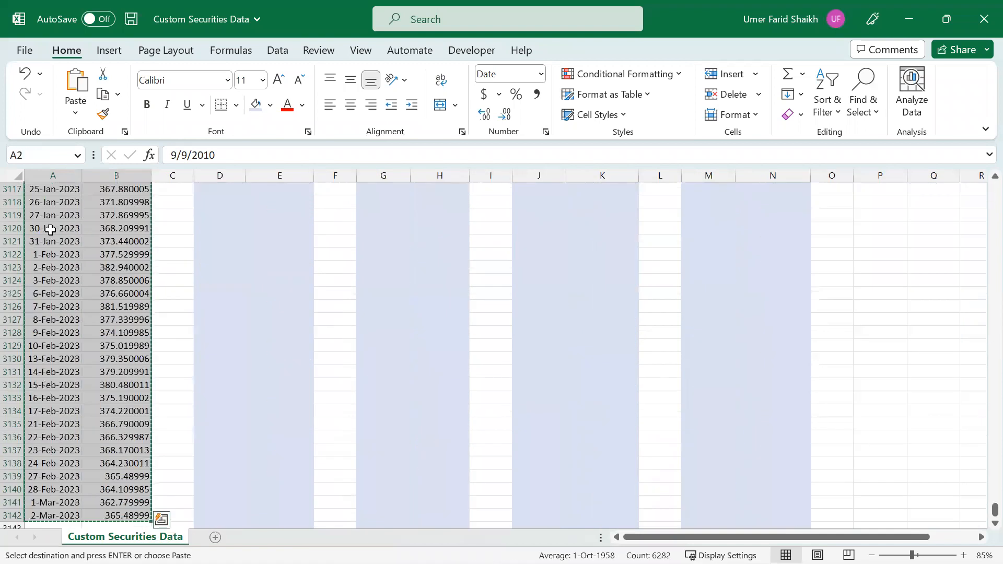
# - Return to NGEN Markets, add a new security and paste the full Vanguard price series into it
pyautogui.click(905, 22)
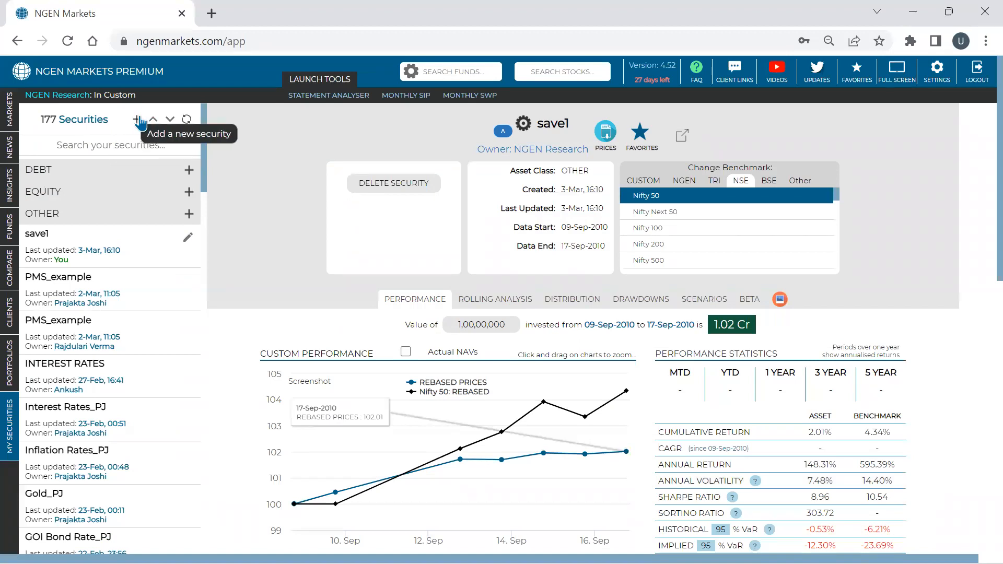
pyautogui.click(138, 119)
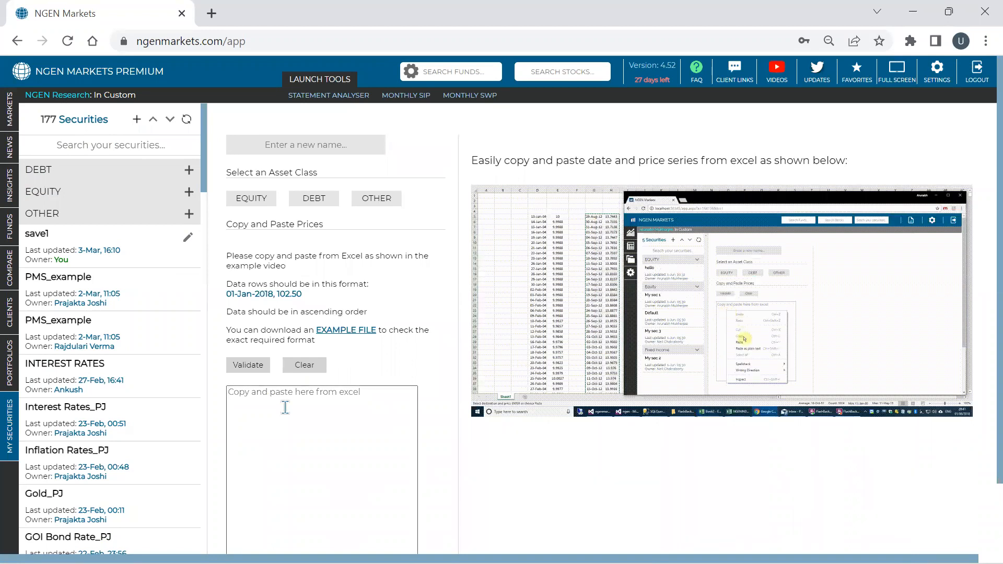
pyautogui.click(283, 407)
pyautogui.hotkey('ctrl', 'v')
# - Name the security "Vanguard VOO march" and assign it to the EQUITY asset class
pyautogui.click(301, 118)
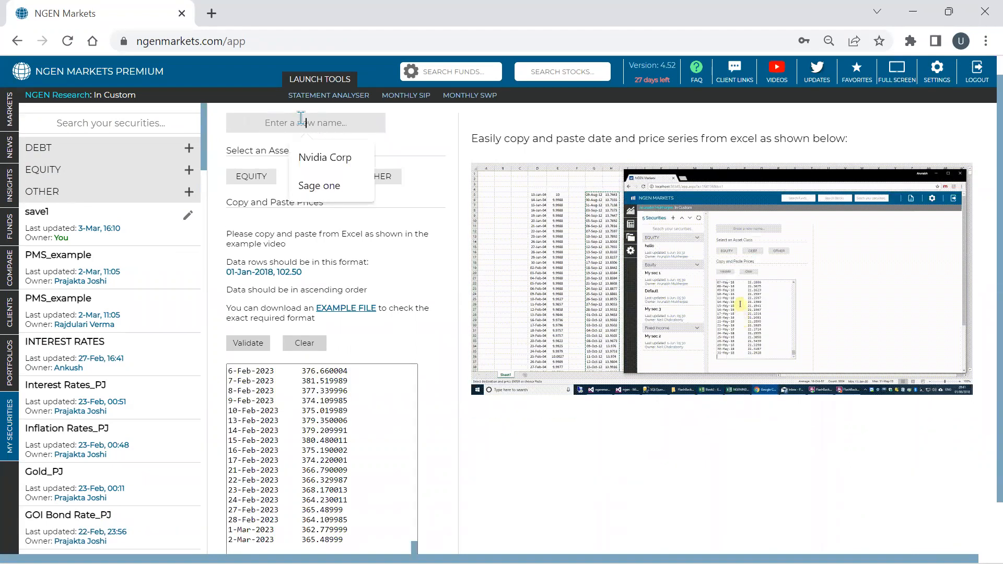
pyautogui.write('Vanguard VOO')
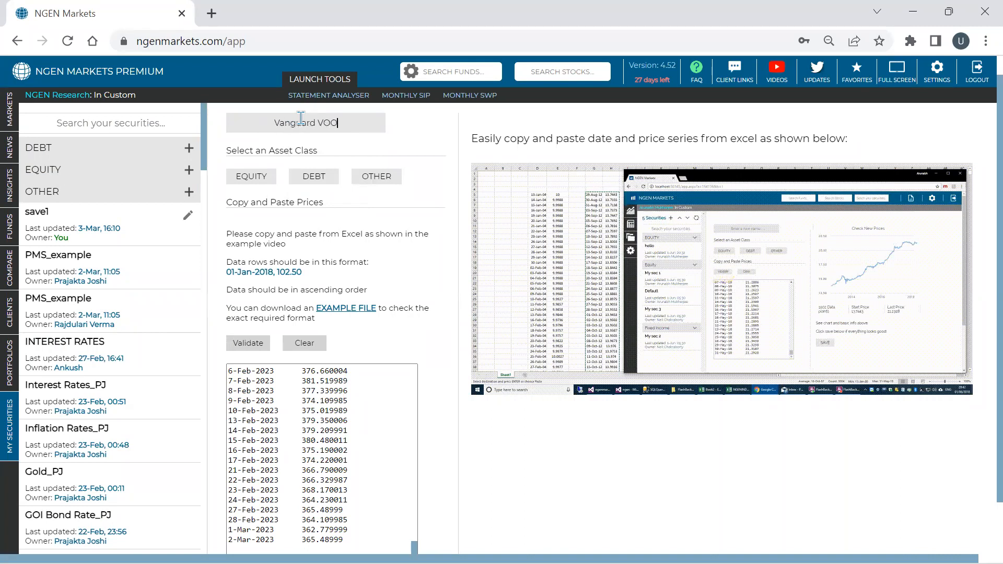
pyautogui.write(' march')
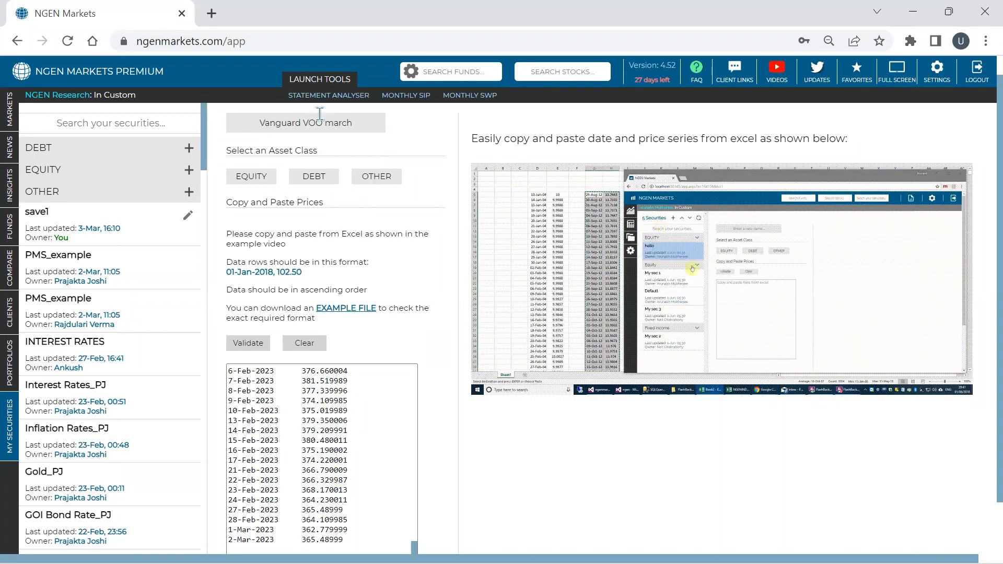
pyautogui.click(252, 178)
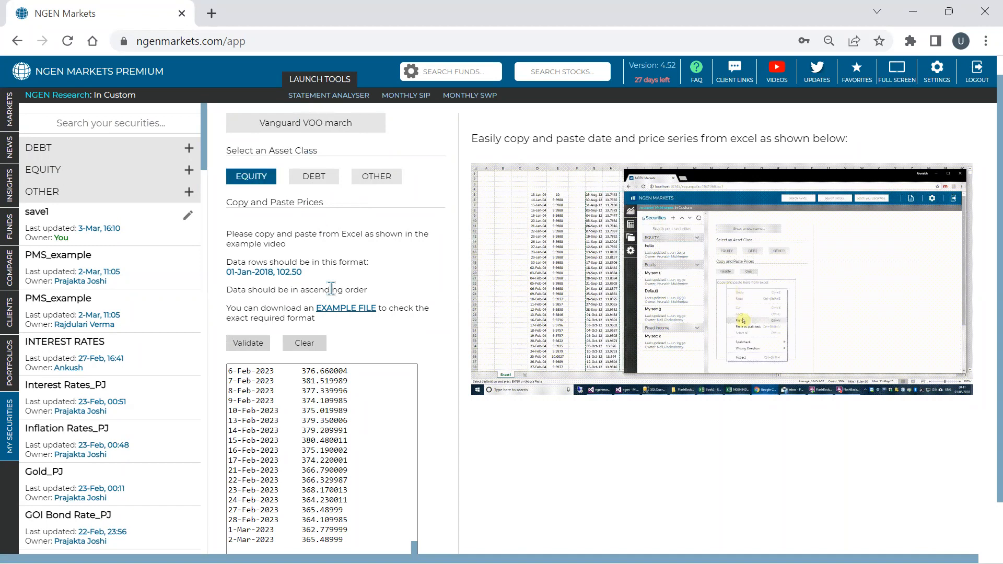
# - Validate the Vanguard prices, checking the chart by zooming in on it, and save the security
pyautogui.click(249, 345)
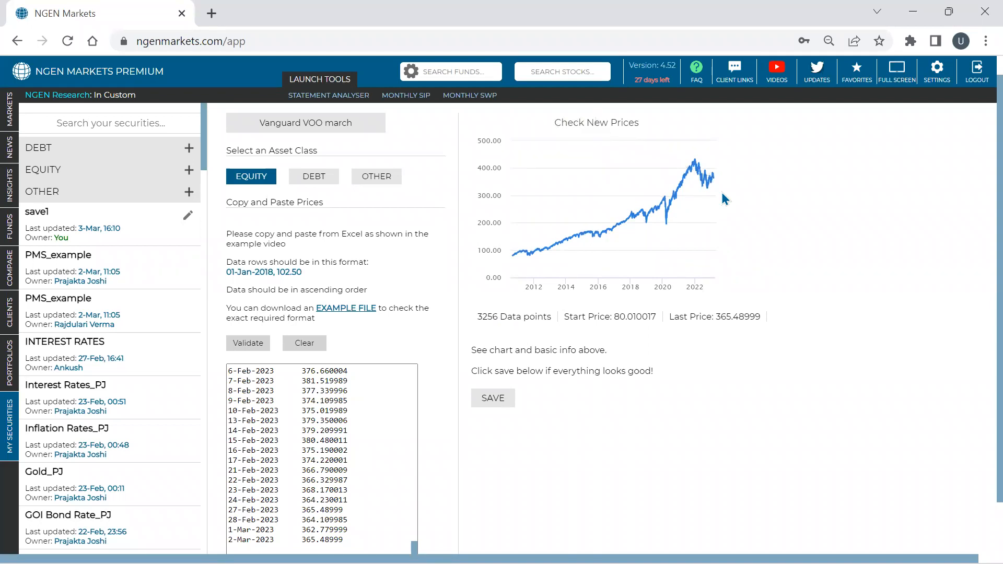
pyautogui.moveTo(667, 221)
pyautogui.mouseDown()
pyautogui.moveTo(517, 230)
pyautogui.moveTo(687, 239)
pyautogui.mouseUp()
pyautogui.moveTo(545, 238)
pyautogui.mouseDown()
pyautogui.moveTo(687, 239)
pyautogui.moveTo(534, 239)
pyautogui.mouseUp()
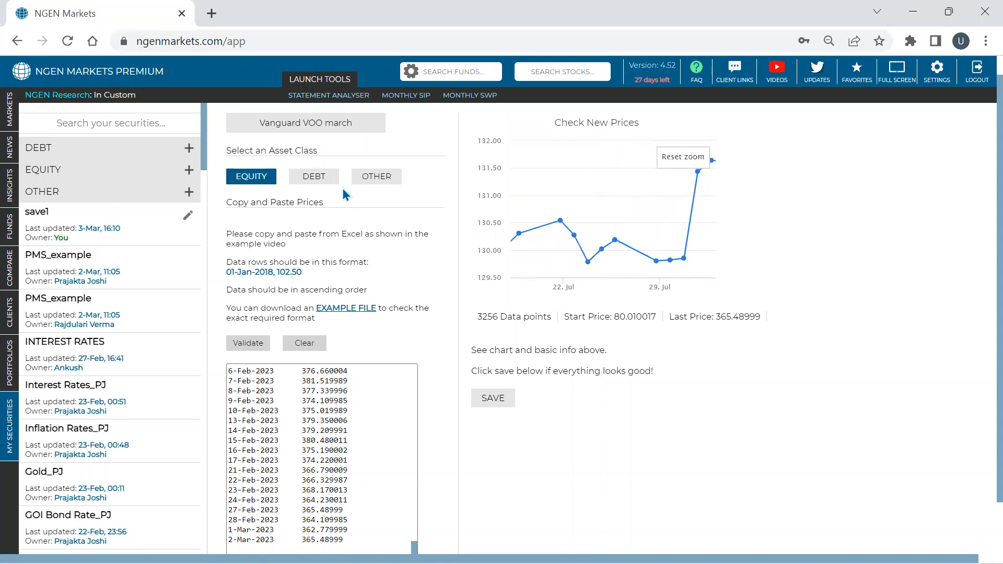
pyautogui.click(511, 402)
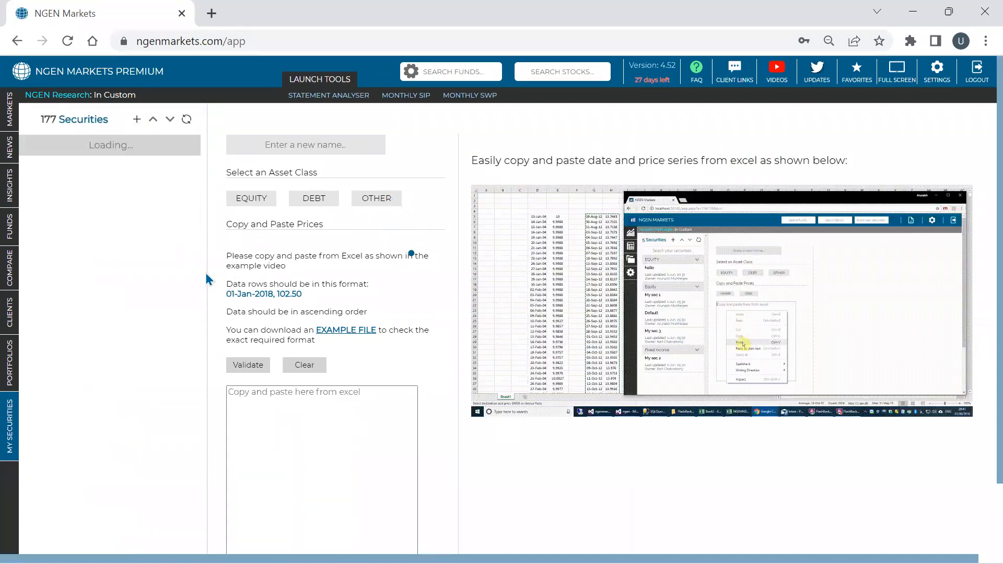
# - Collapse the securities list, expand the EQUITY group and open the Vanguard VOO march security
pyautogui.click(154, 119)
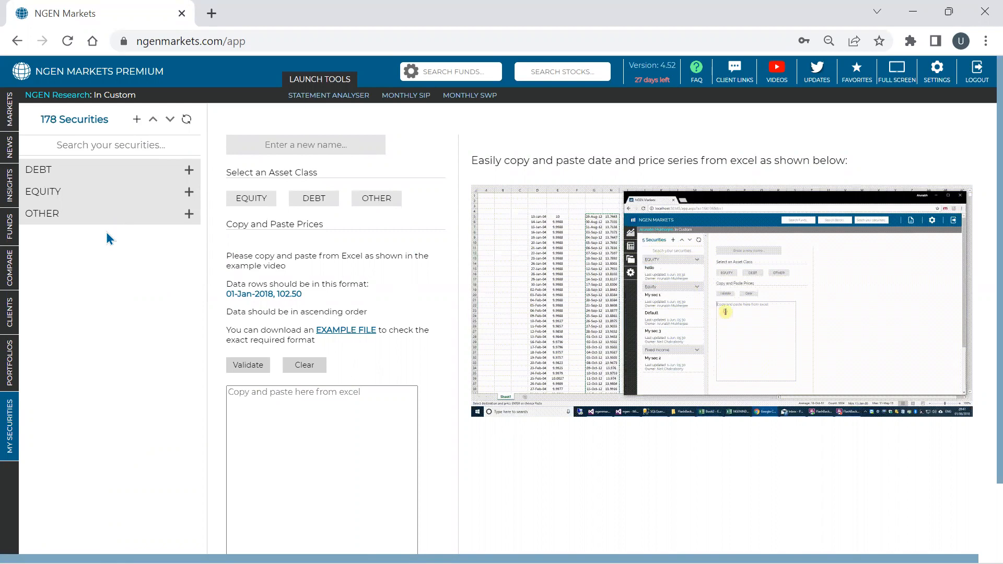
pyautogui.click(103, 193)
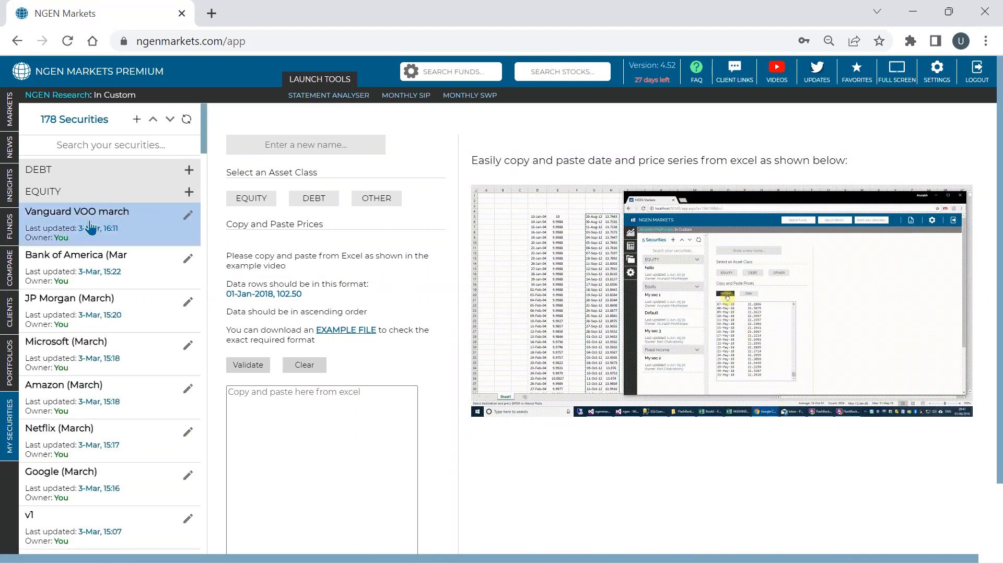
pyautogui.click(120, 224)
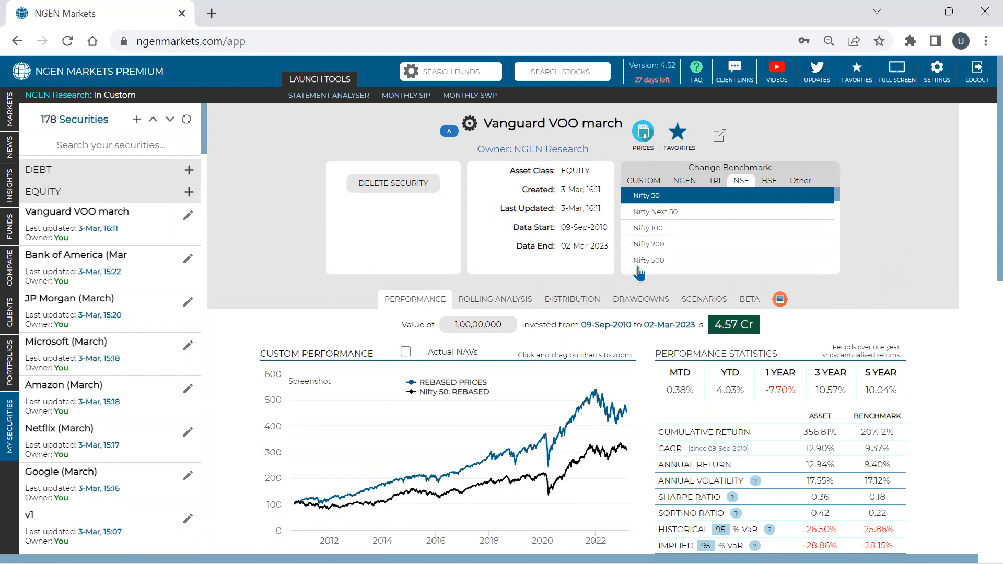
# - Change the security's benchmark to S&P 500 and review the performance charts and statistics against it
pyautogui.click(800, 183)
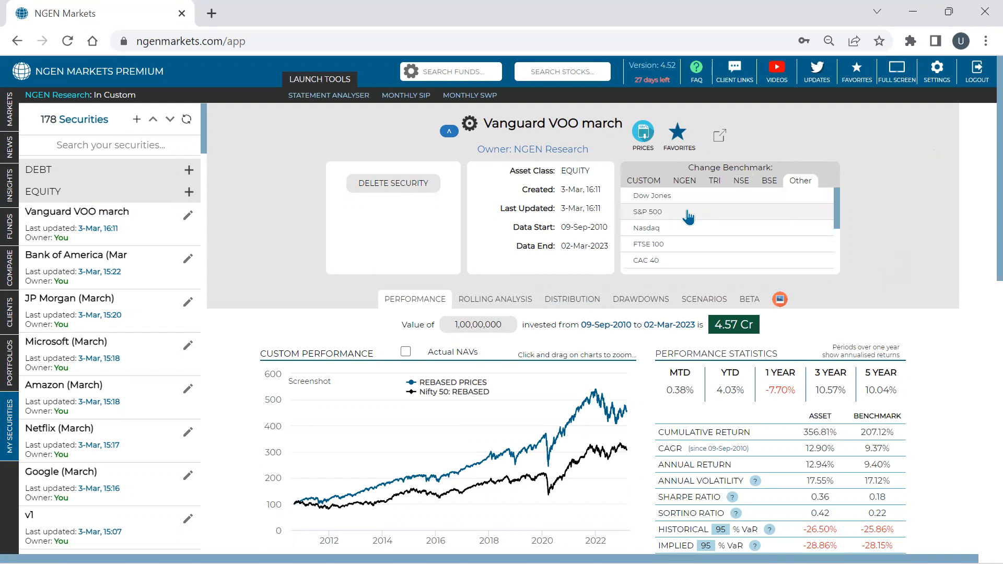
pyautogui.click(751, 211)
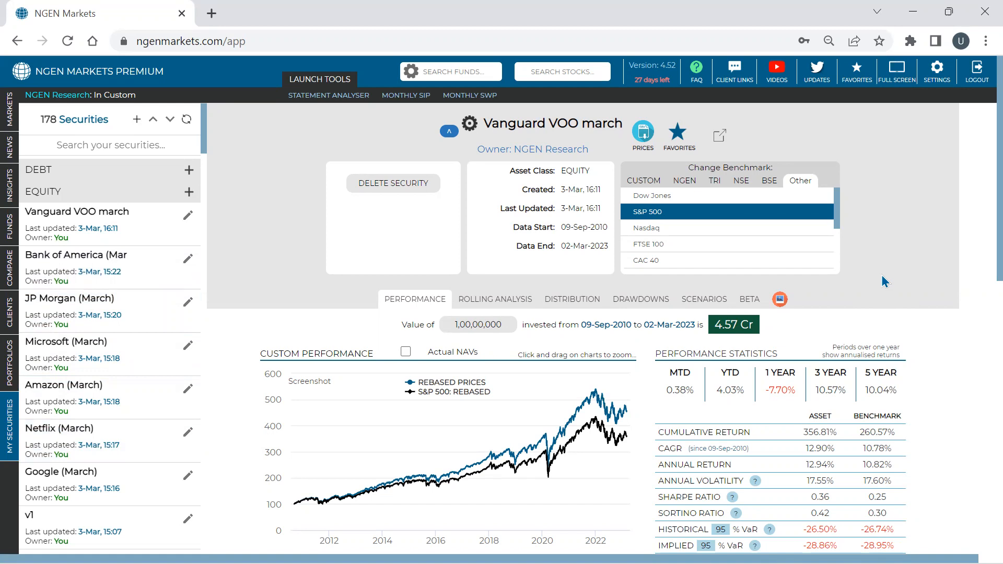
pyautogui.scroll(-3, 882, 274)
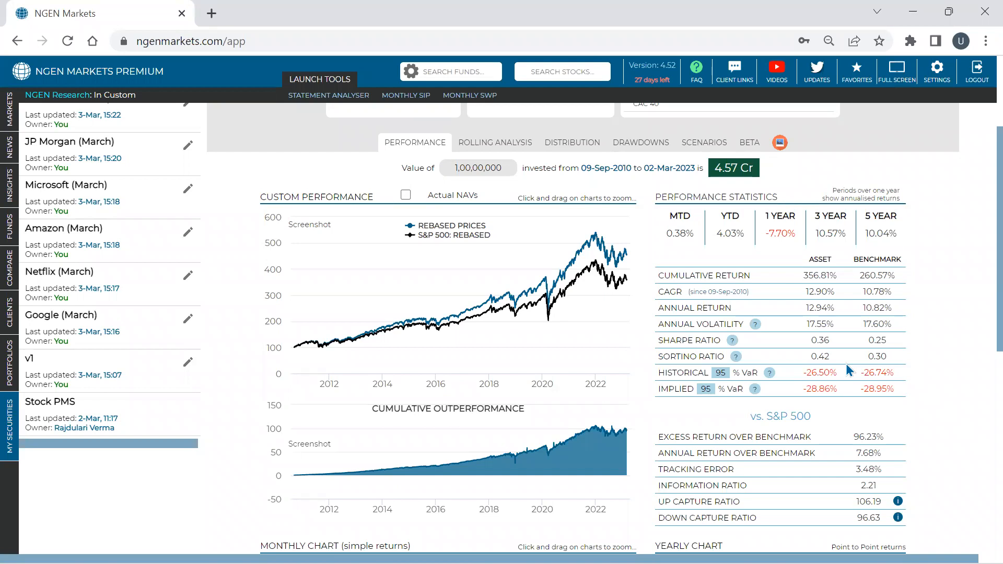
pyautogui.scroll(-2, 761, 302)
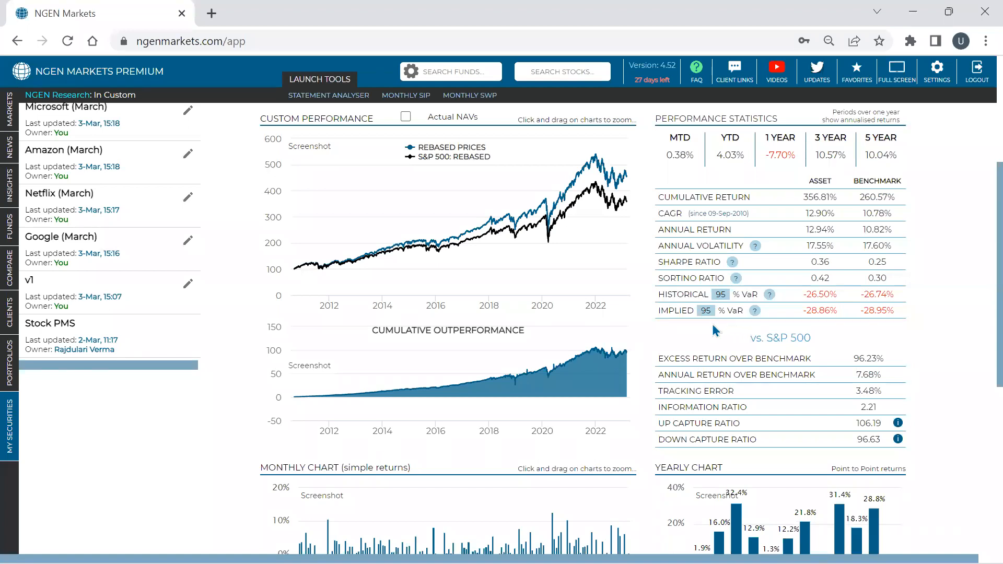
# - Set the Historical VaR confidence level to 99% in the performance statistics
pyautogui.doubleClick(678, 295)
pyautogui.doubleClick(677, 307)
pyautogui.doubleClick(683, 294)
pyautogui.click(726, 295)
pyautogui.press('BackSpace')
pyautogui.write('9')
pyautogui.press('Return')
pyautogui.tripleClick(828, 294)
# - Examine the statistics versus the S&P 500, especially the tracking error and information ratio
pyautogui.moveTo(749, 340); pyautogui.dragTo(822, 346)
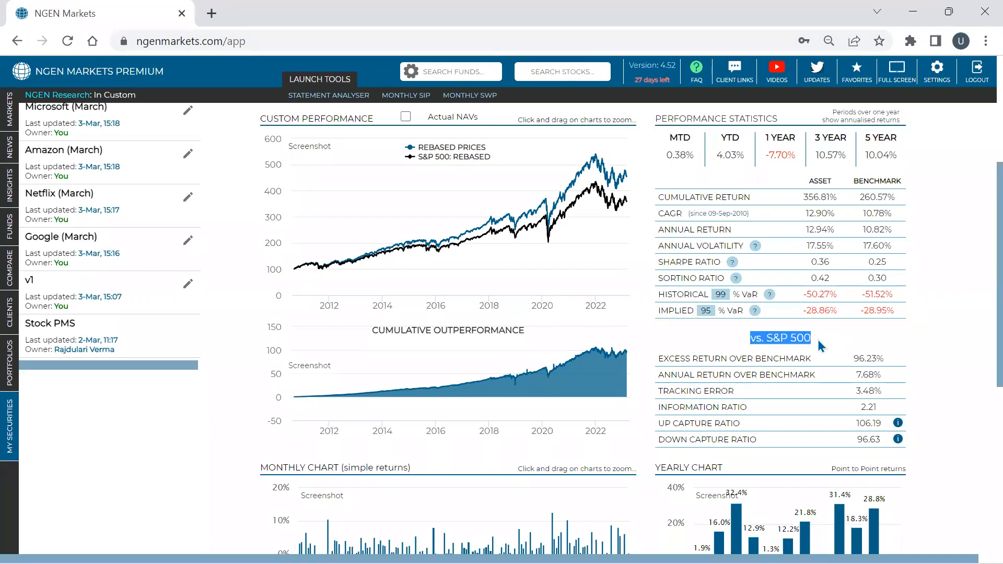
pyautogui.scroll(-1, 879, 334)
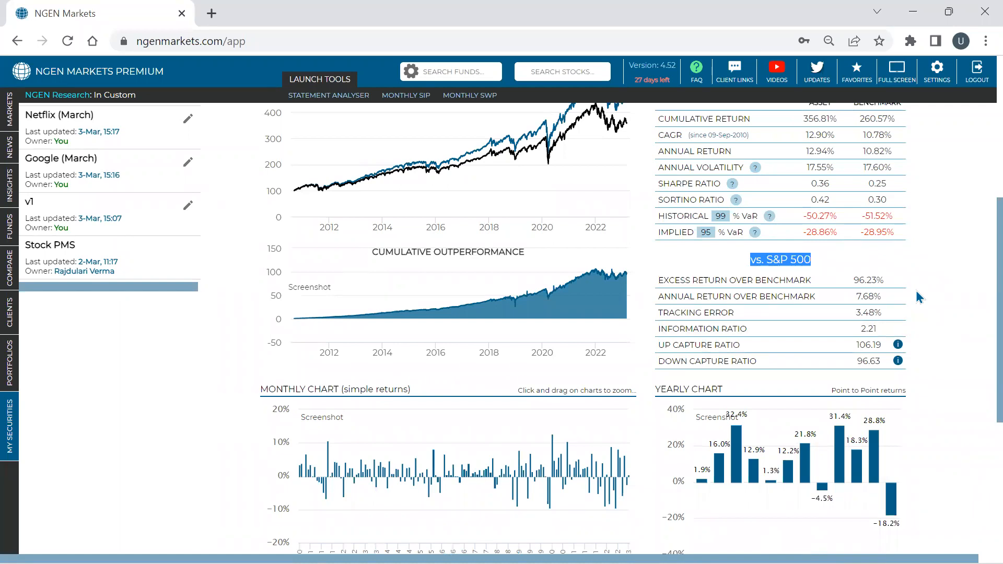
pyautogui.moveTo(294, 319)
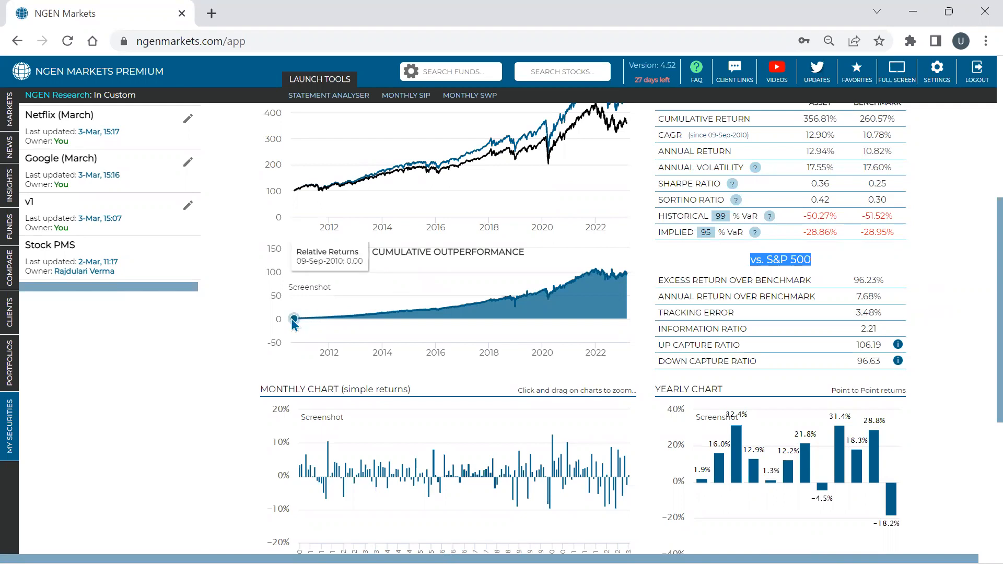
pyautogui.doubleClick(868, 313)
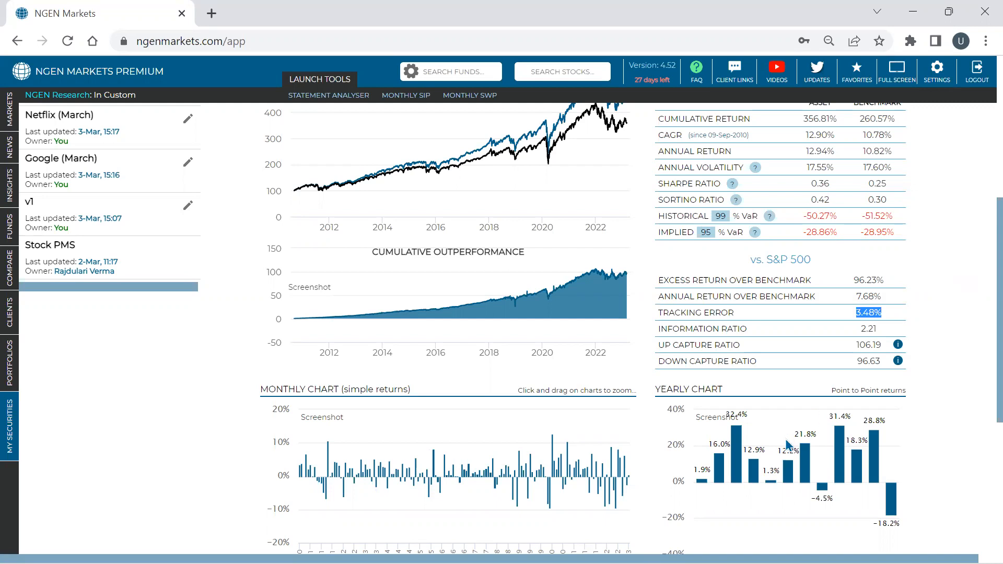
pyautogui.doubleClick(869, 329)
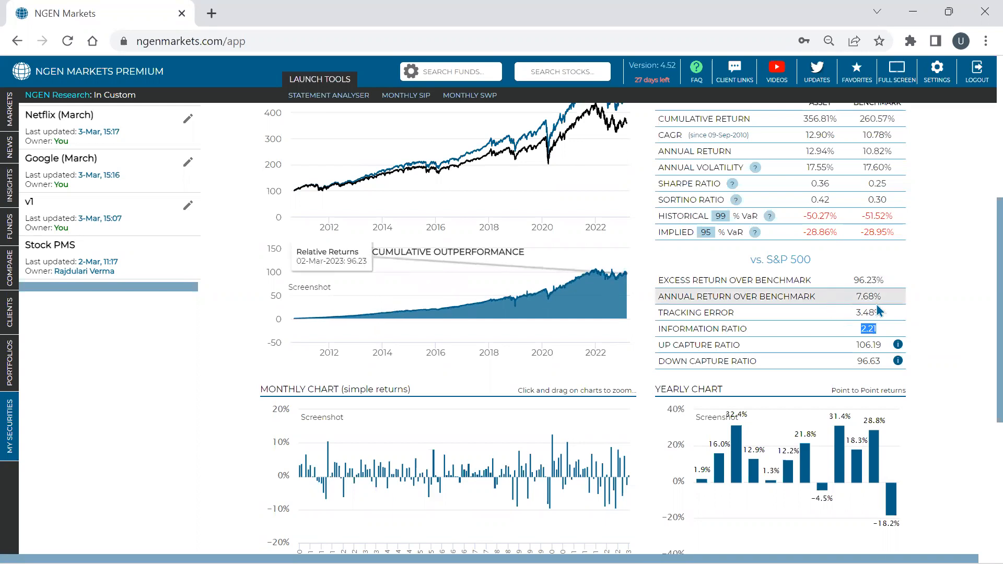
pyautogui.click(864, 315)
pyautogui.tripleClick(864, 314)
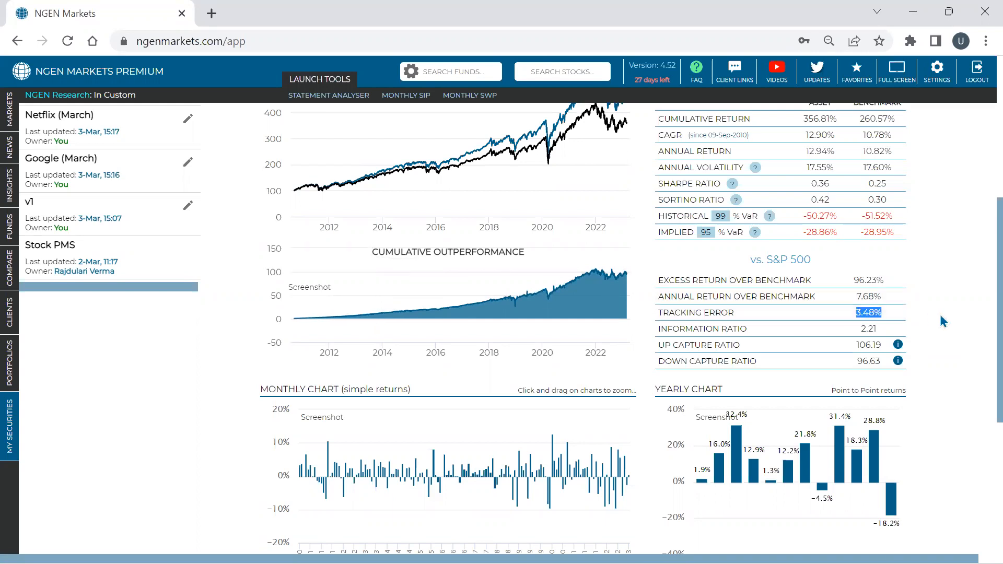
pyautogui.tripleClick(874, 329)
pyautogui.moveTo(428, 332)
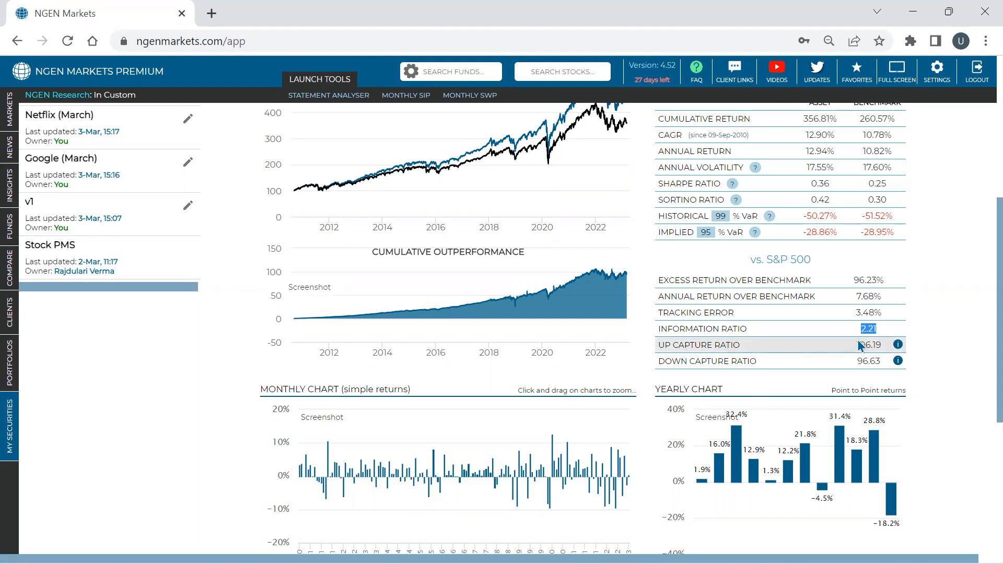
# - Show the benchmark up months behind the Up Capture Ratio, review asset and benchmark returns, and close the list
pyautogui.click(898, 345)
pyautogui.scroll(-3, 957, 310)
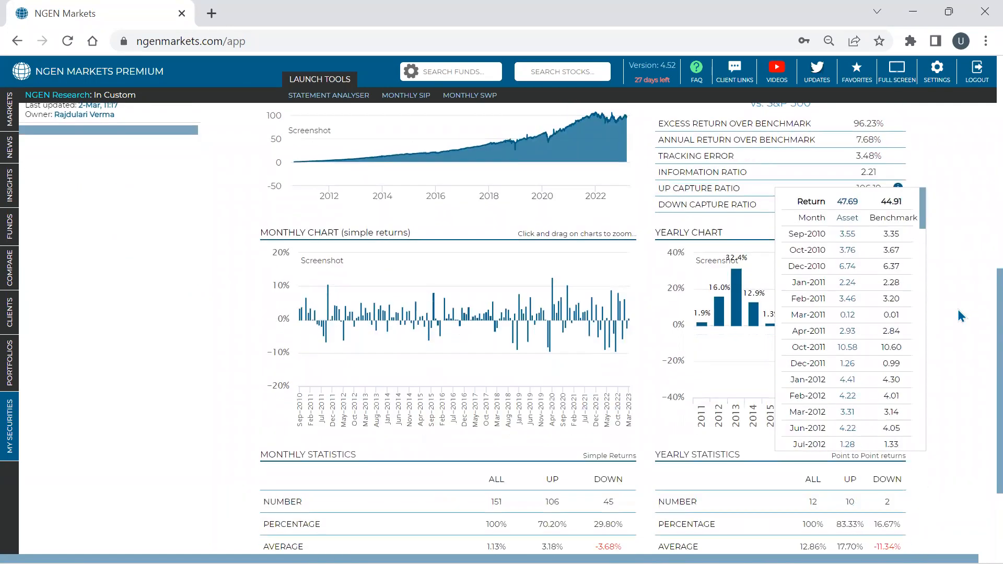
pyautogui.doubleClick(855, 201)
pyautogui.doubleClick(883, 201)
pyautogui.scroll(-5, 846, 242)
pyautogui.scroll(-3, 849, 263)
pyautogui.scroll(10, 857, 264)
pyautogui.scroll(-8, 889, 266)
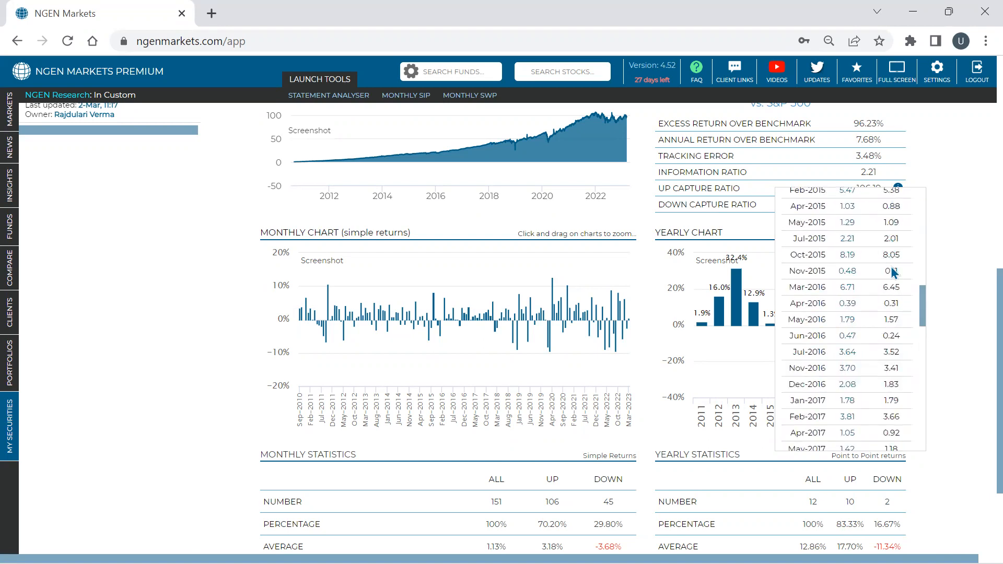
pyautogui.click(933, 323)
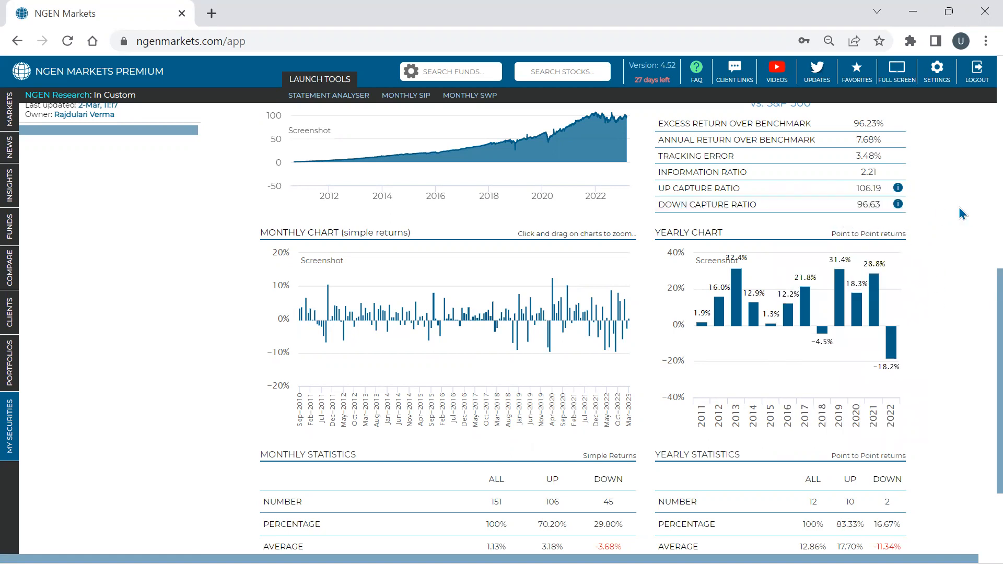
# - Show the benchmark down months behind the Down Capture Ratio, review both return columns, and close the list
pyautogui.click(897, 204)
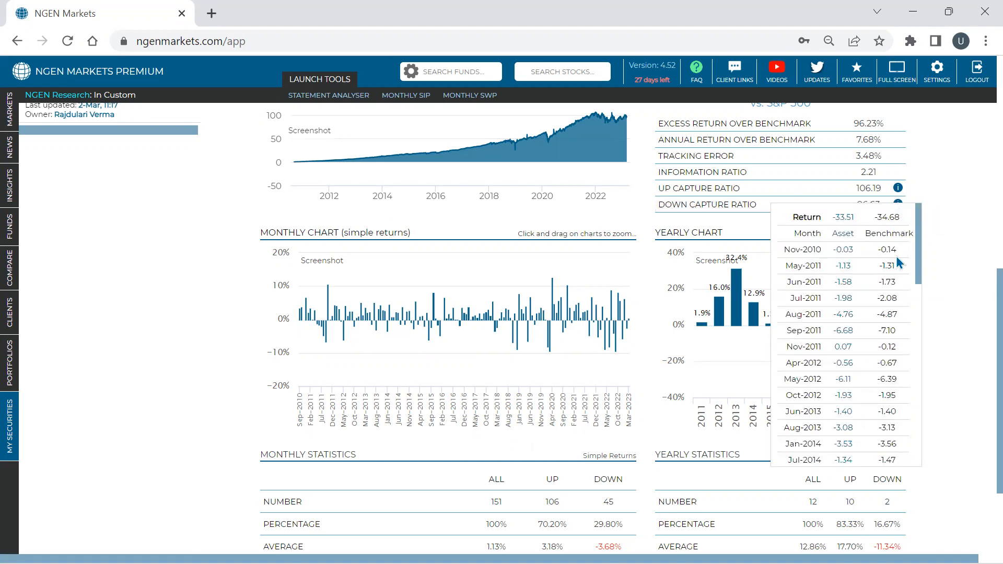
pyautogui.scroll(-3, 895, 269)
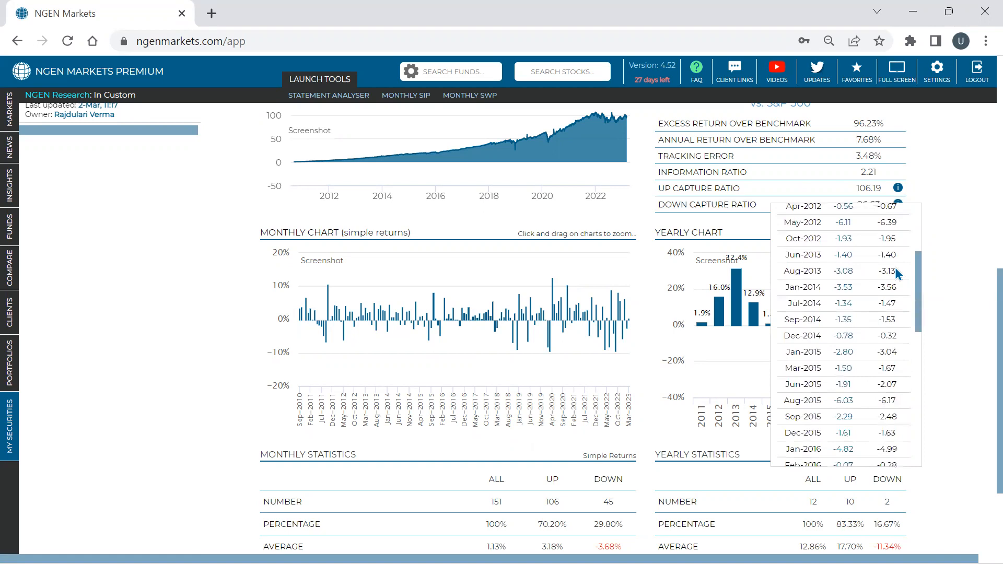
pyautogui.scroll(3, 896, 270)
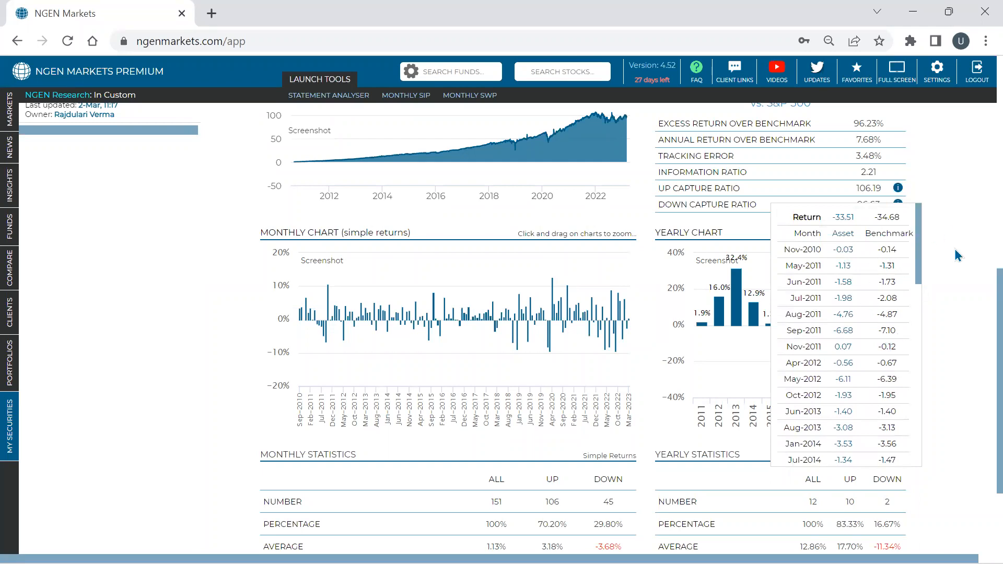
pyautogui.doubleClick(838, 218)
pyautogui.click(952, 223)
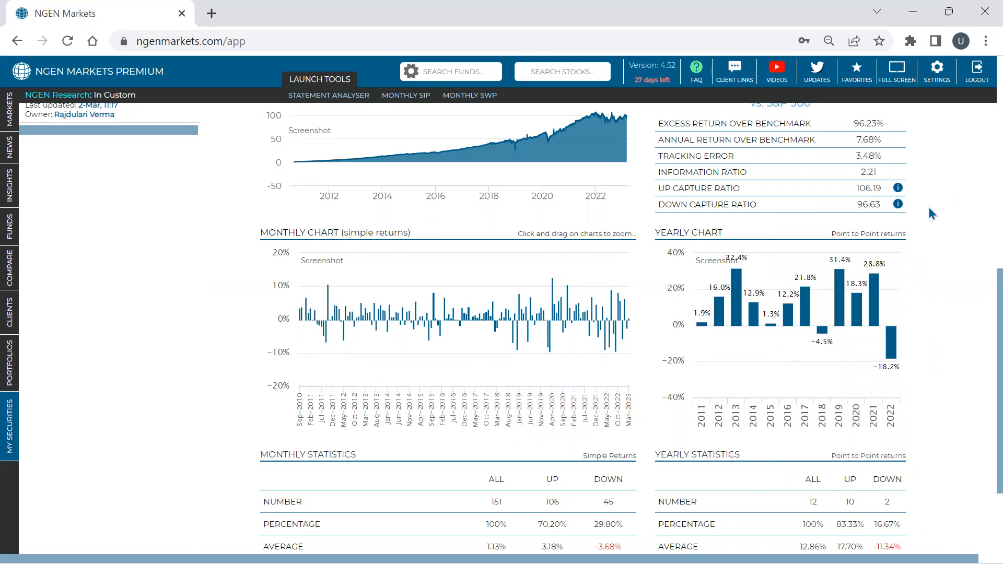
# - Change the benchmark of Vanguard VOO march to Dow Jones
pyautogui.scroll(2, 929, 208)
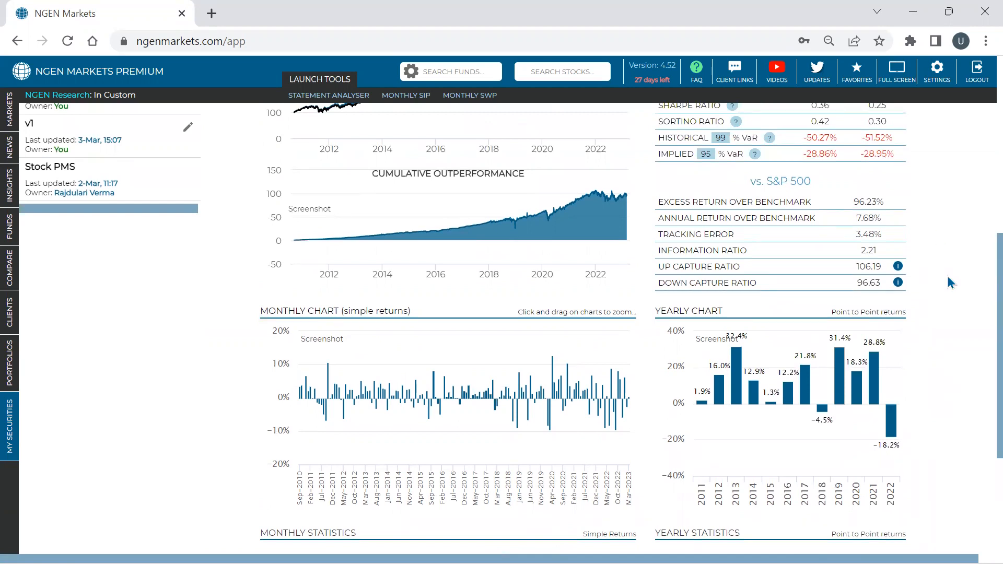
pyautogui.scroll(3, 958, 251)
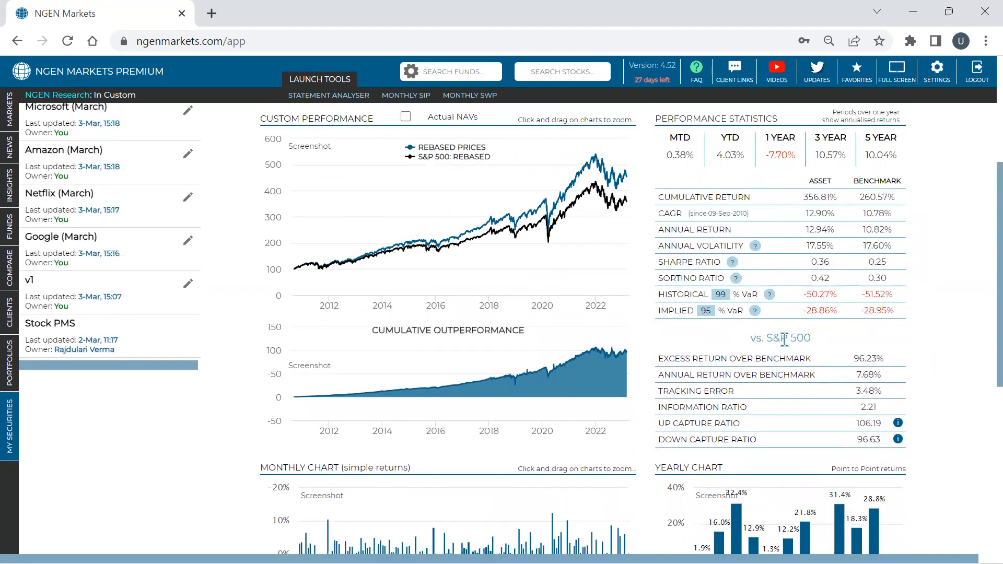
pyautogui.scroll(4, 785, 340)
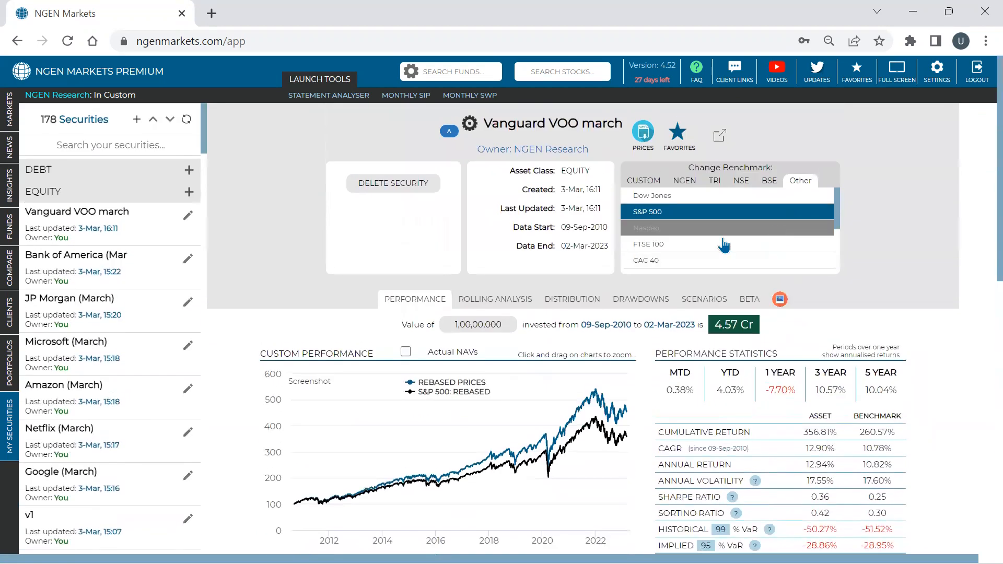
pyautogui.click(693, 200)
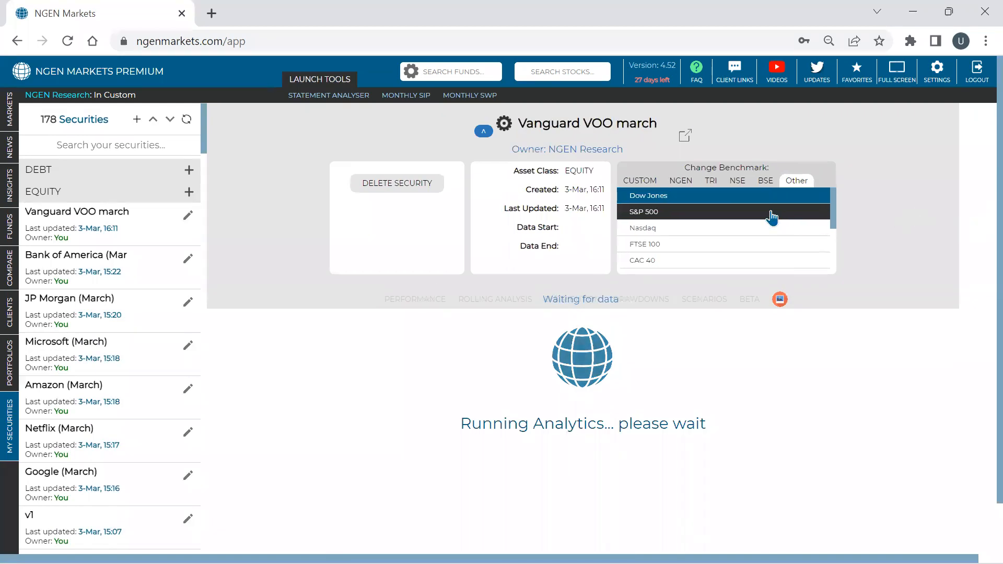
# - Check the monthly breakdowns of the up and down capture ratios versus the Dow Jones
pyautogui.scroll(-7, 974, 216)
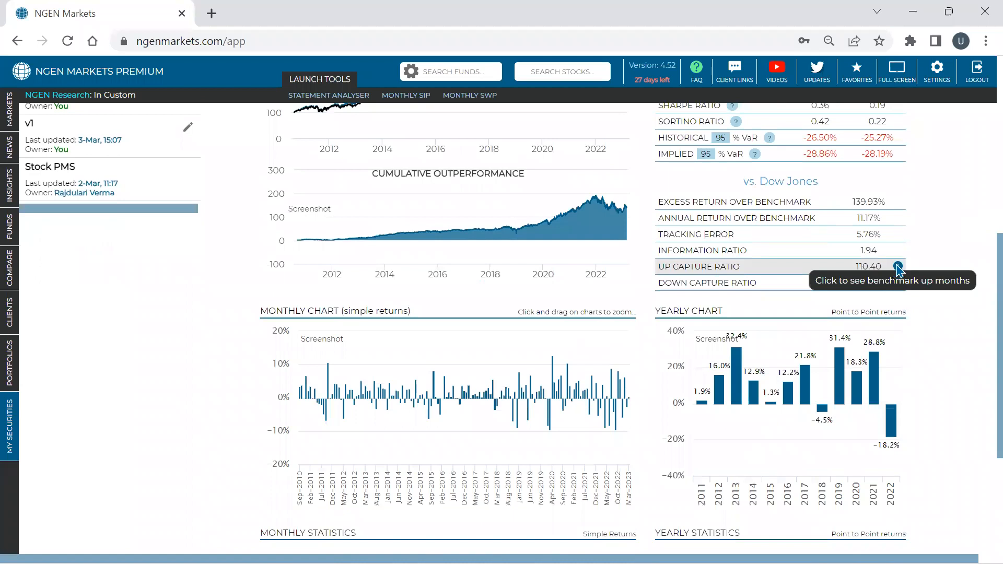
pyautogui.click(898, 266)
pyautogui.click(935, 268)
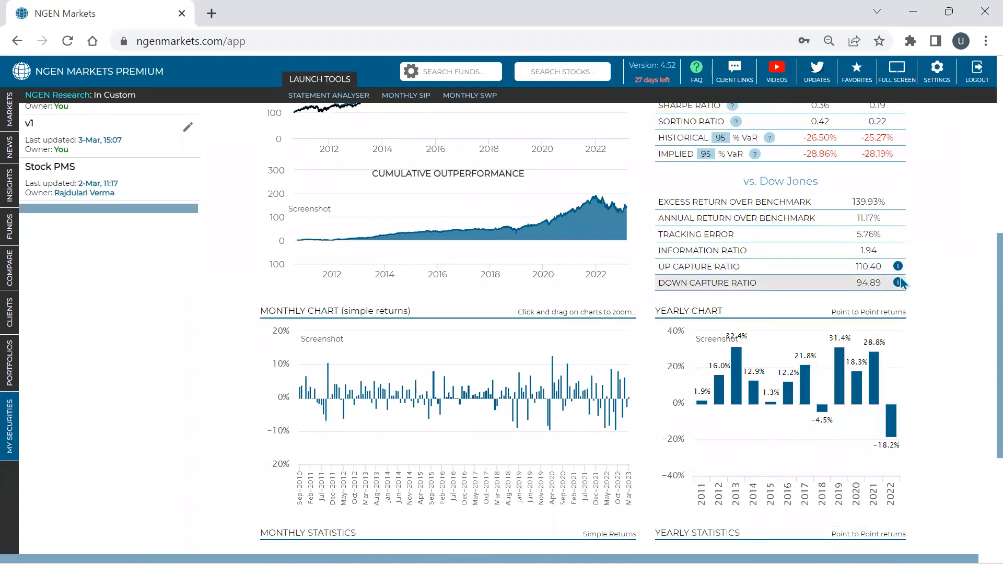
pyautogui.click(929, 283)
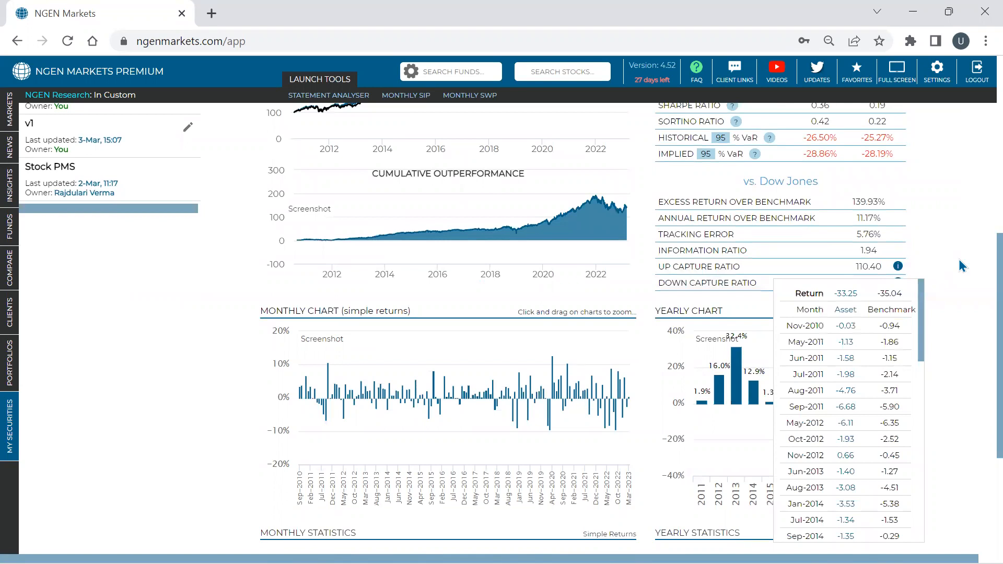
pyautogui.click(959, 259)
# - Examine the monthly returns chart and the monthly statistics, including the number of months, average and best returns
pyautogui.scroll(-4, 958, 257)
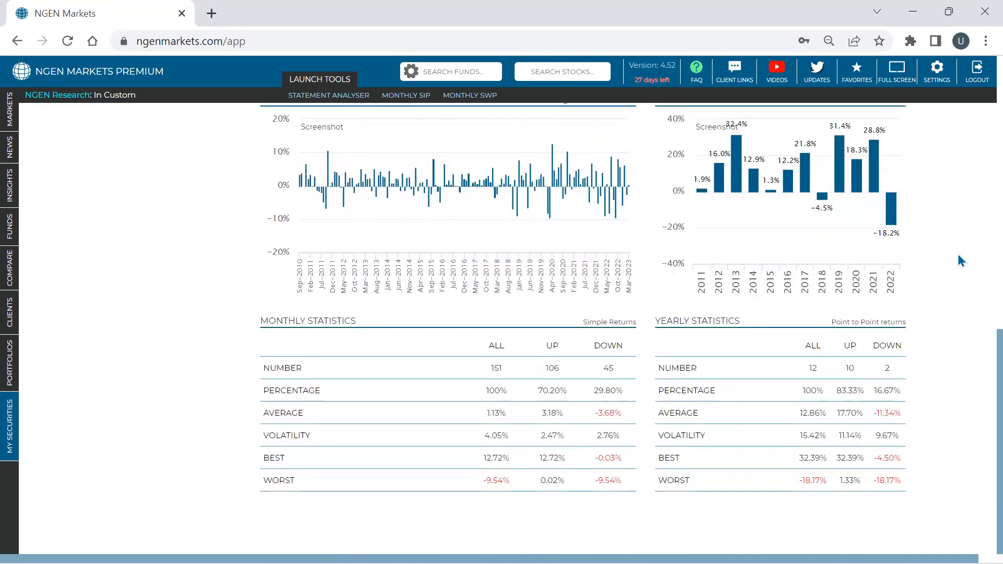
pyautogui.scroll(3, 422, 268)
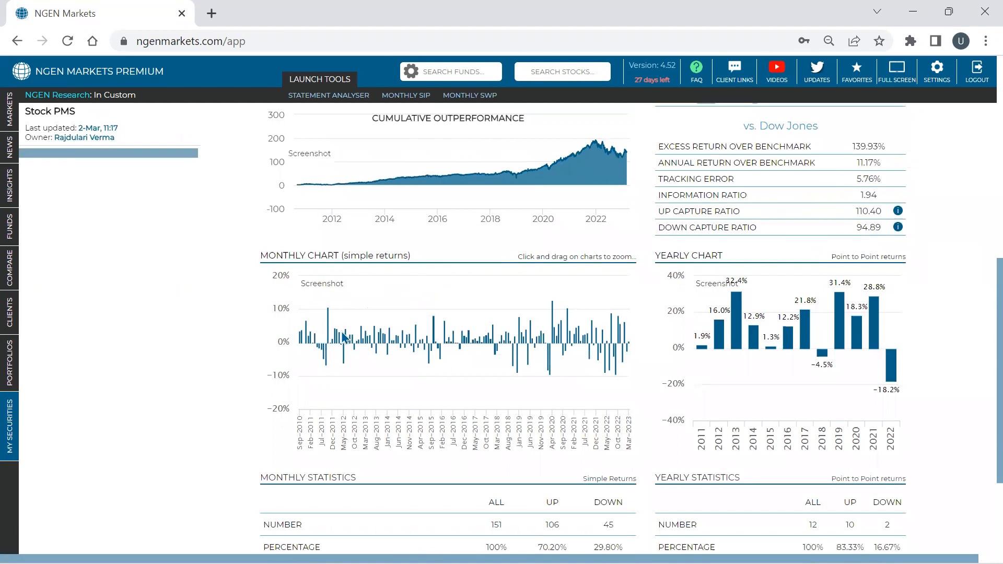
pyautogui.scroll(-3, 340, 332)
pyautogui.scroll(2, 340, 333)
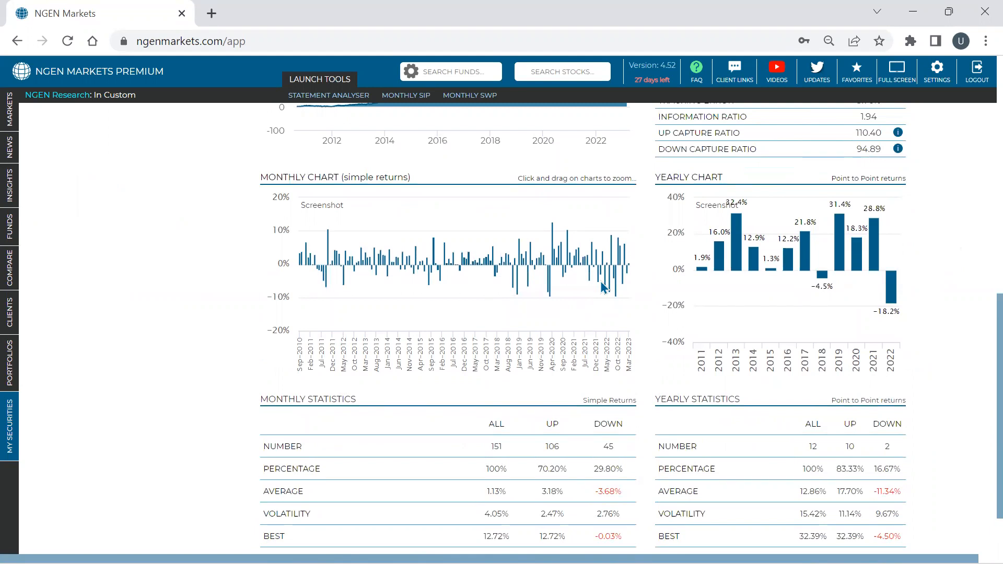
pyautogui.scroll(-2, 603, 286)
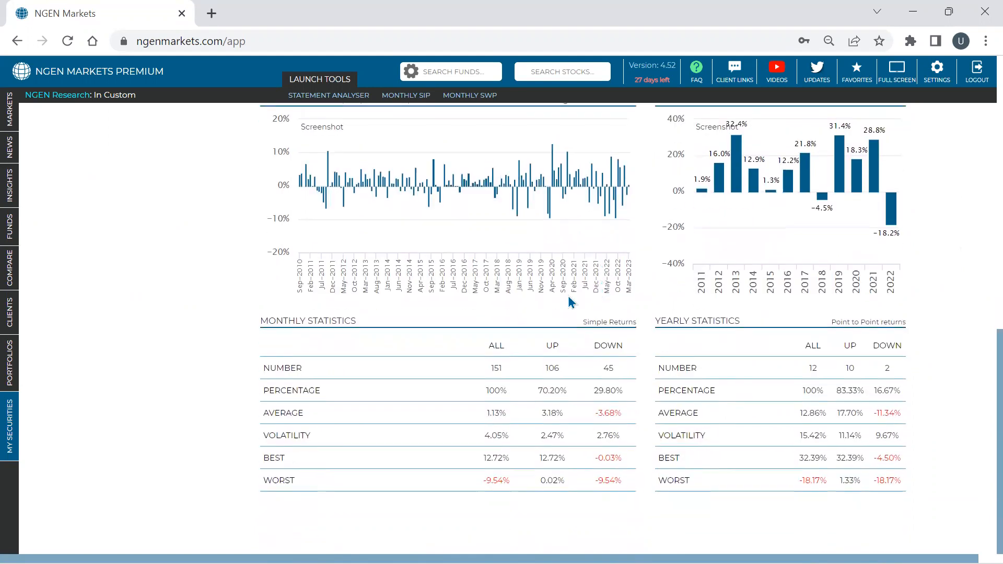
pyautogui.doubleClick(498, 371)
pyautogui.moveTo(542, 413); pyautogui.dragTo(602, 413)
pyautogui.tripleClick(545, 460)
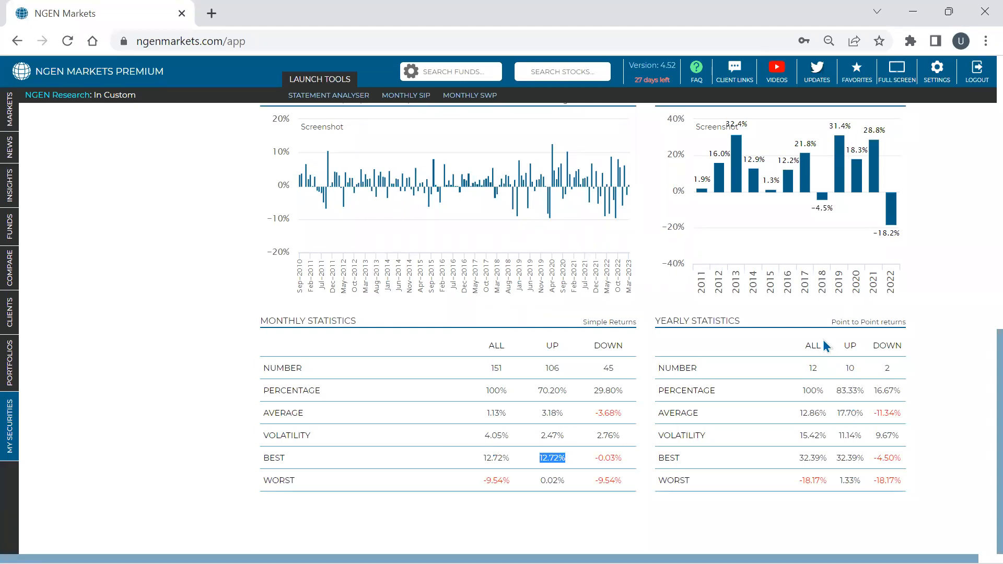
# - Examine the yearly statistics for number of years and average up-year return, and inspect the 2012 bar in the yearly chart
pyautogui.doubleClick(815, 368)
pyautogui.doubleClick(850, 368)
pyautogui.click(855, 415)
pyautogui.doubleClick(855, 414)
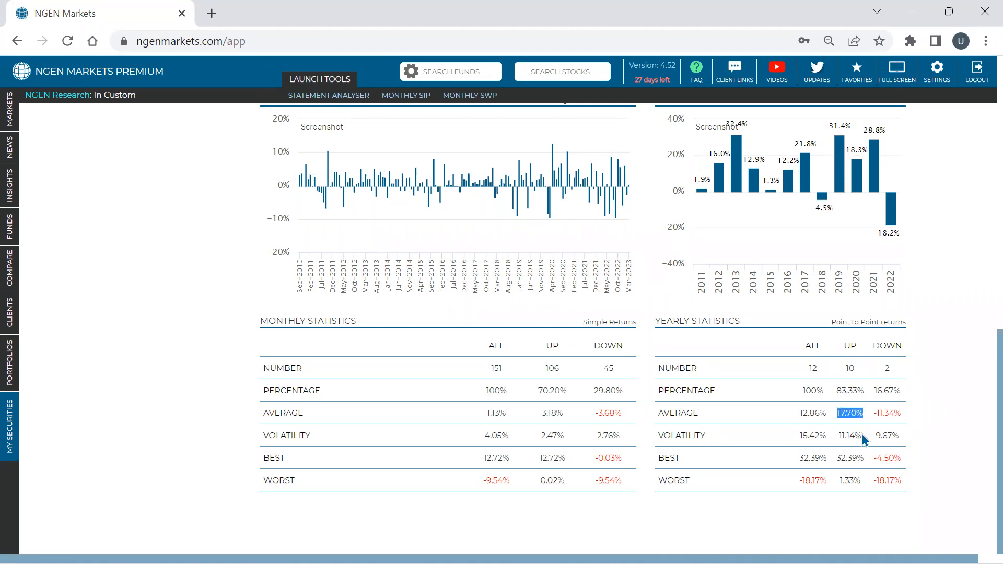
pyautogui.scroll(1, 836, 398)
pyautogui.moveTo(723, 259)
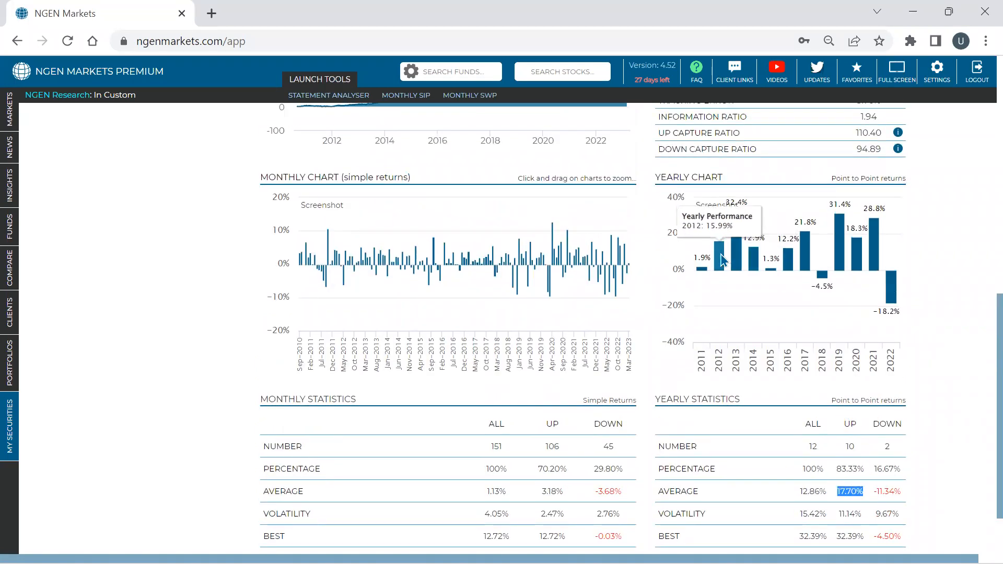
# - Inspect the yearly chart's bars and zoom the monthly returns chart in on about March 2019 to September 2022
pyautogui.moveTo(862, 260)
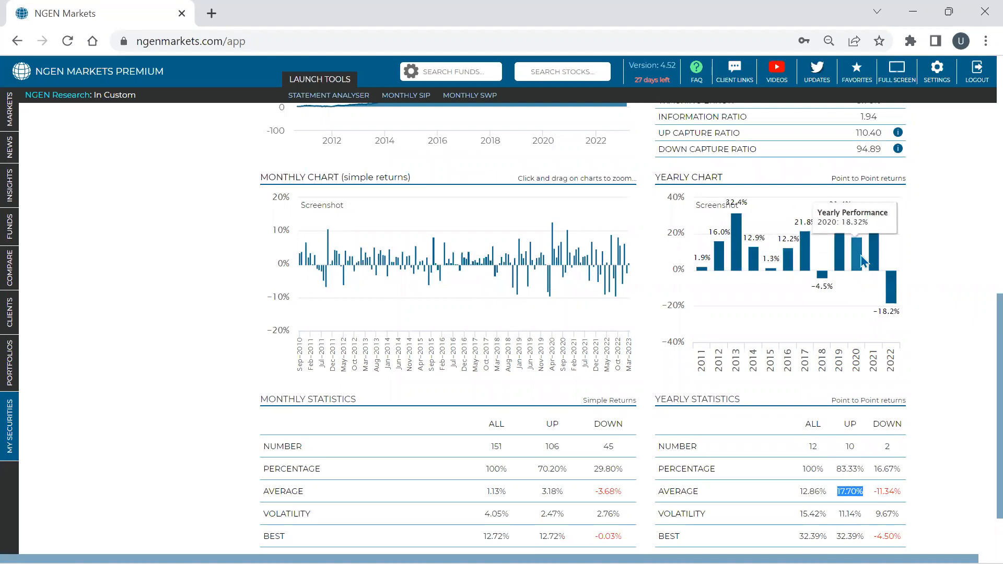
pyautogui.moveTo(827, 283)
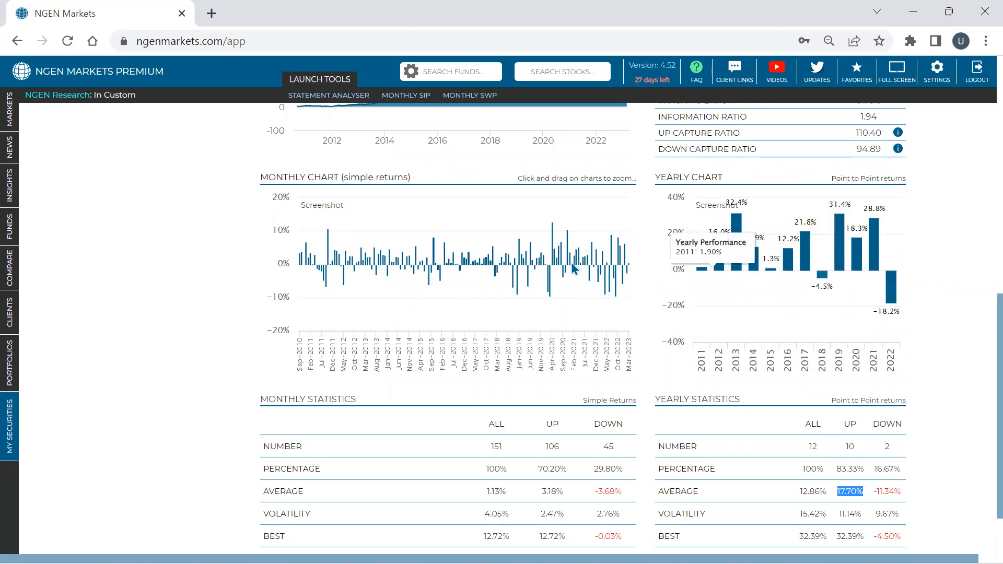
pyautogui.moveTo(362, 268); pyautogui.dragTo(575, 259)
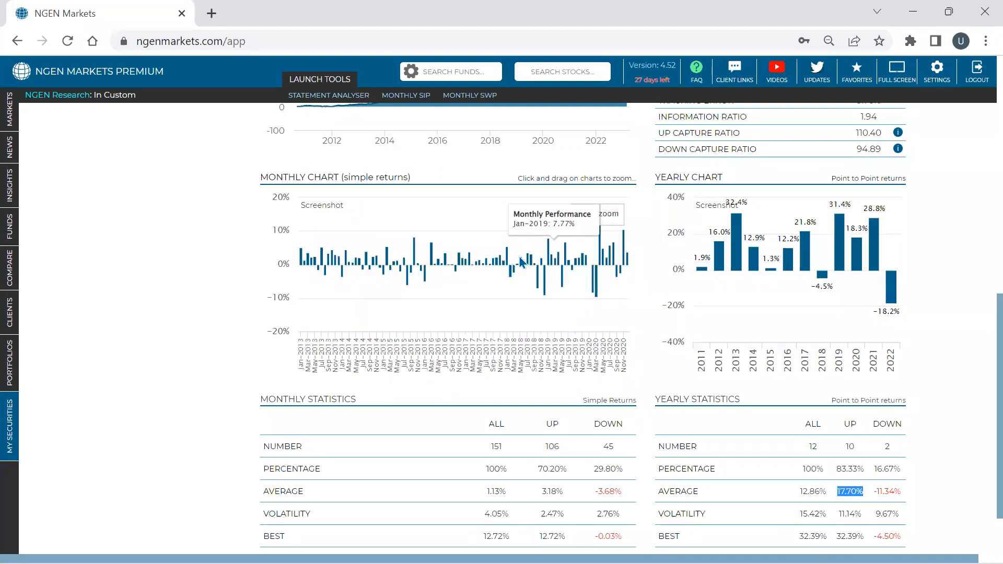
pyautogui.moveTo(474, 265); pyautogui.dragTo(621, 260)
pyautogui.moveTo(435, 264); pyautogui.dragTo(629, 257)
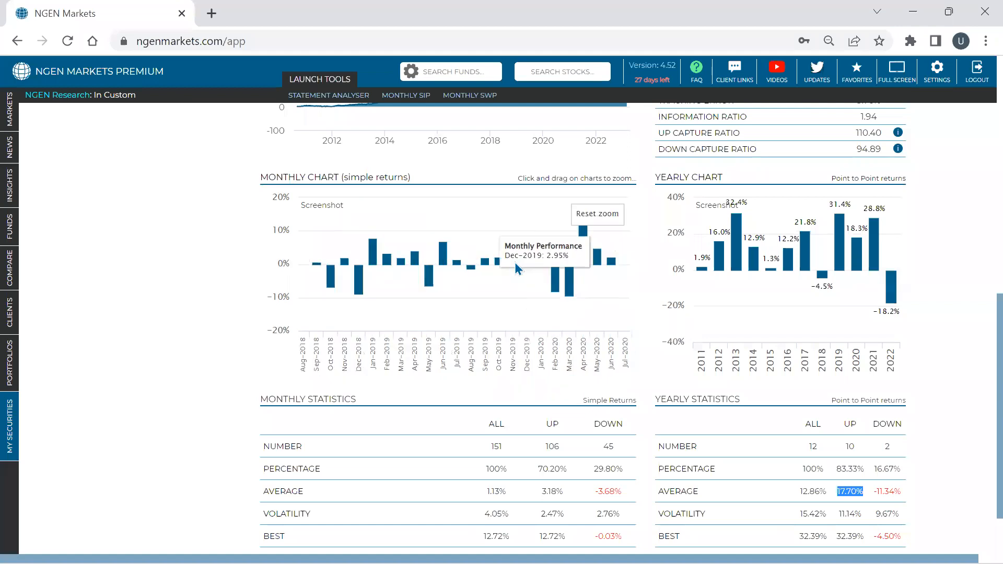
pyautogui.click(608, 210)
pyautogui.moveTo(521, 257)
pyautogui.mouseDown()
pyautogui.moveTo(634, 252)
pyautogui.moveTo(616, 252)
pyautogui.mouseUp()
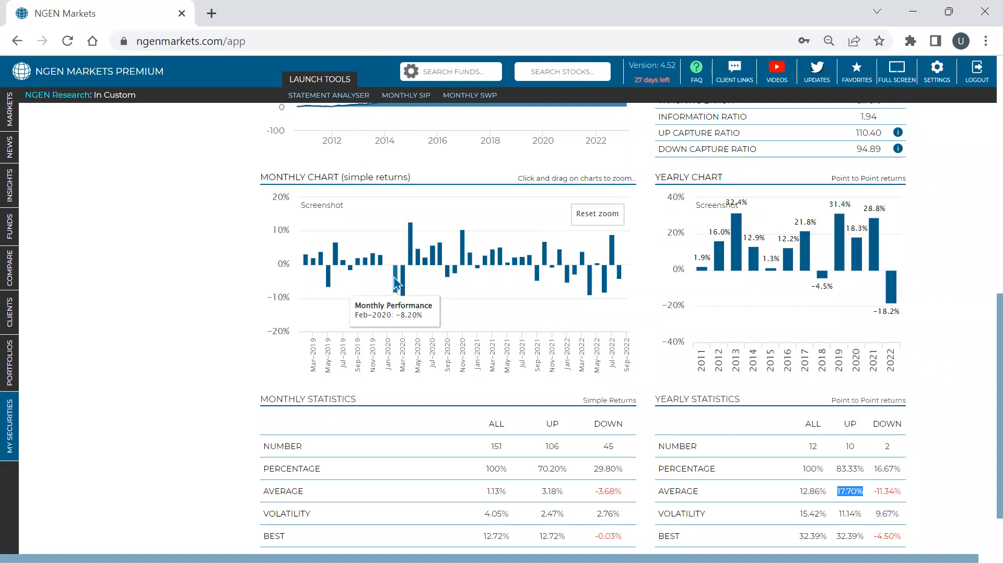
# - Open the rolling analysis of Vanguard VOO march and view its rolling returns chart and statistics
pyautogui.scroll(8, 596, 299)
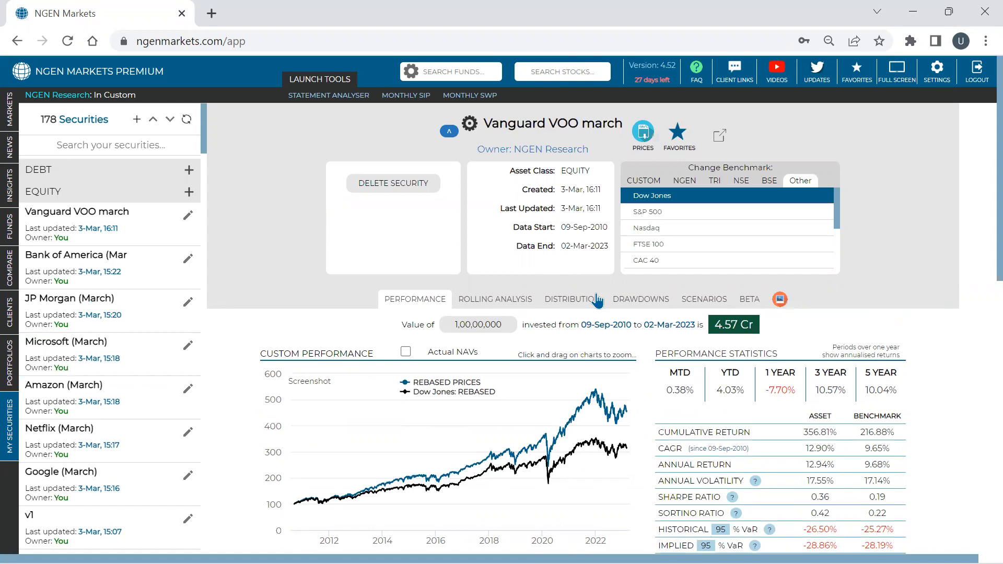
pyautogui.click(499, 308)
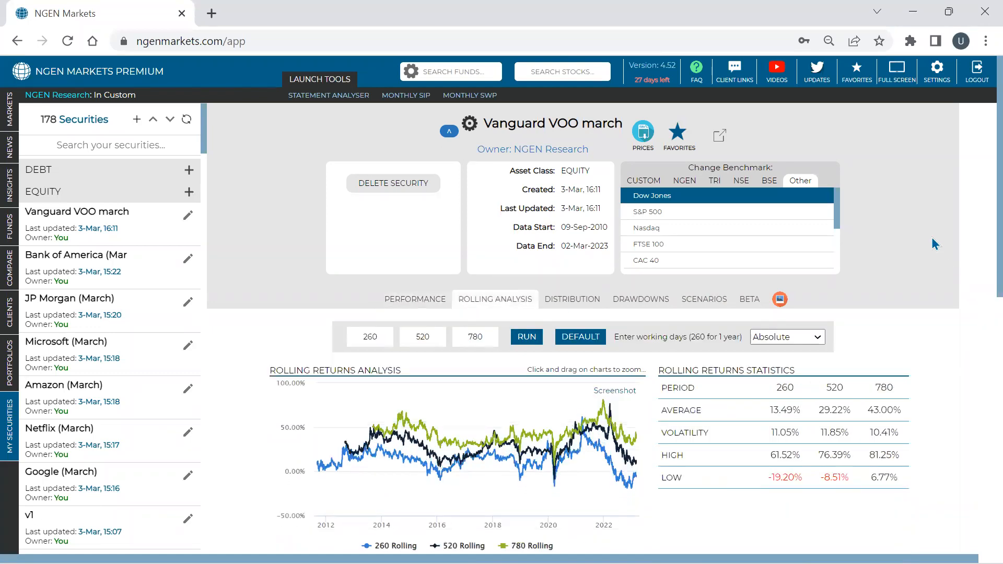
pyautogui.scroll(-3, 921, 236)
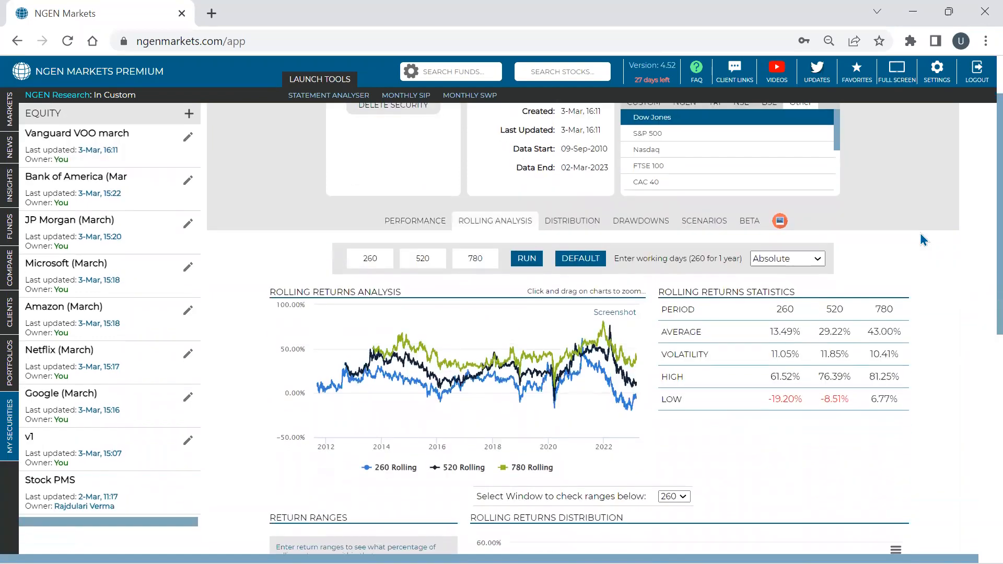
pyautogui.scroll(-3, 927, 243)
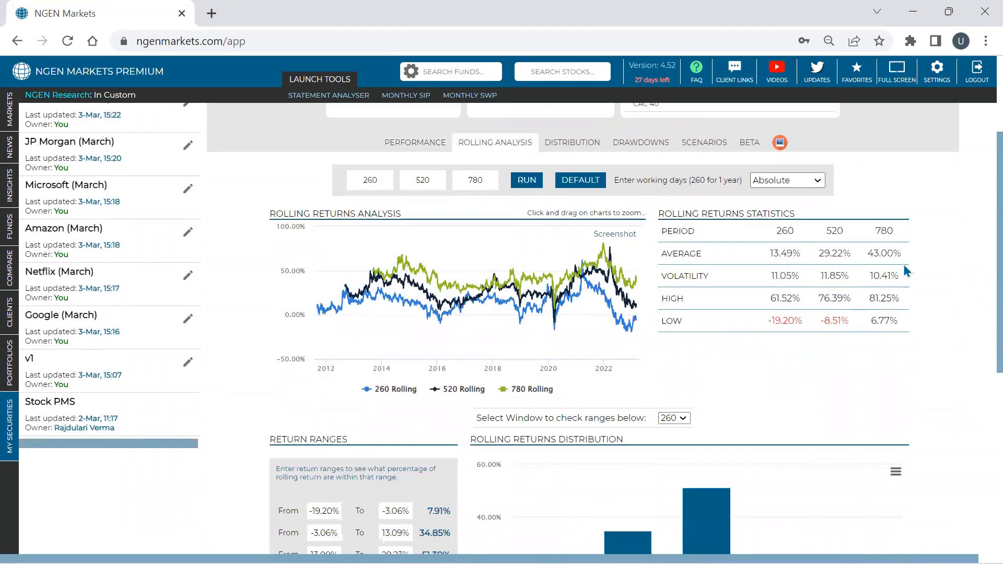
# - Set the second and third rolling windows to 260 working days, matching the first, and run the analysis
pyautogui.doubleClick(359, 184)
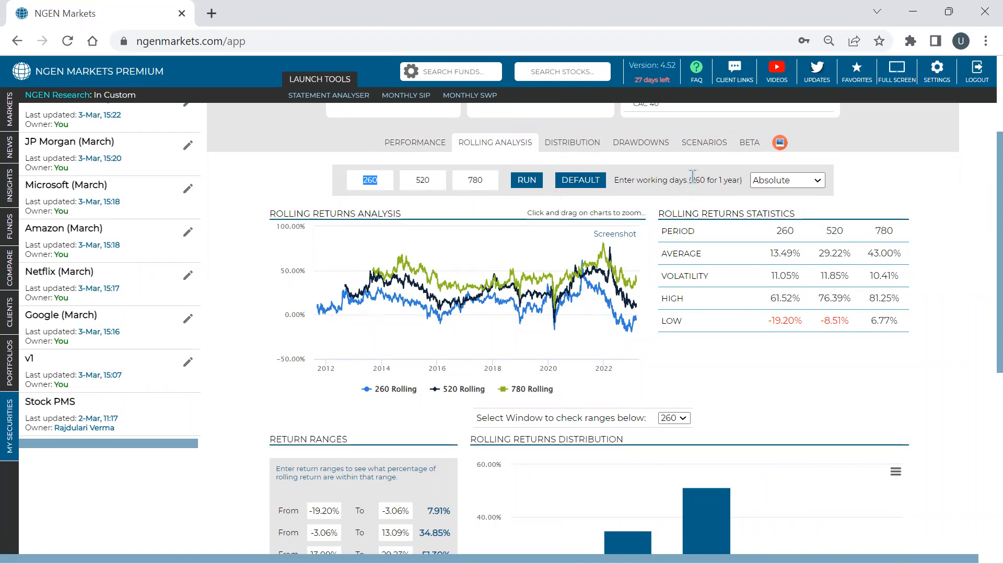
pyautogui.moveTo(440, 176); pyautogui.dragTo(415, 177)
pyautogui.write('250')
pyautogui.moveTo(491, 178); pyautogui.dragTo(460, 189)
pyautogui.write('260')
pyautogui.click(530, 181)
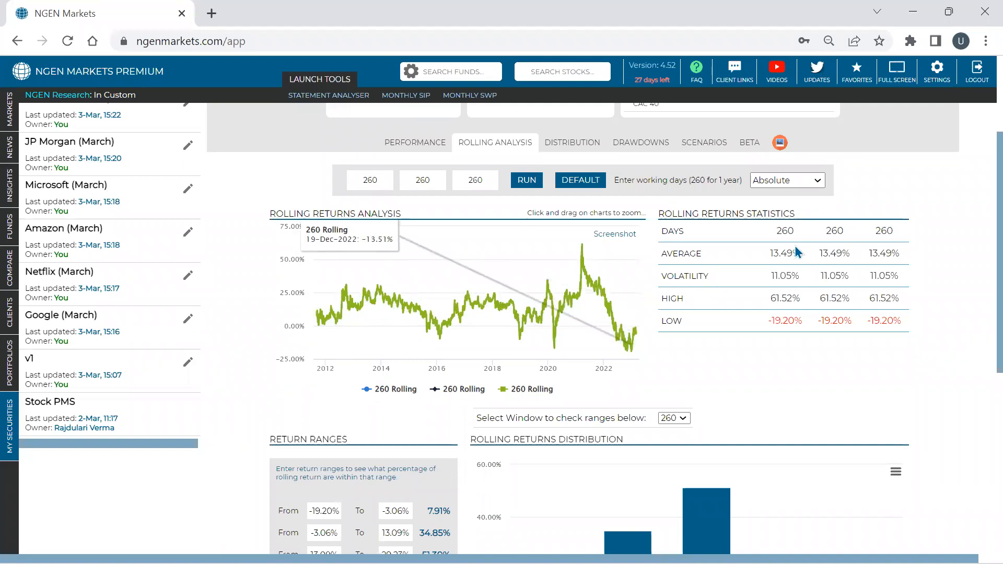
# - Check the average, high and low rolling returns for the 260-day window
pyautogui.moveTo(781, 253); pyautogui.dragTo(787, 254)
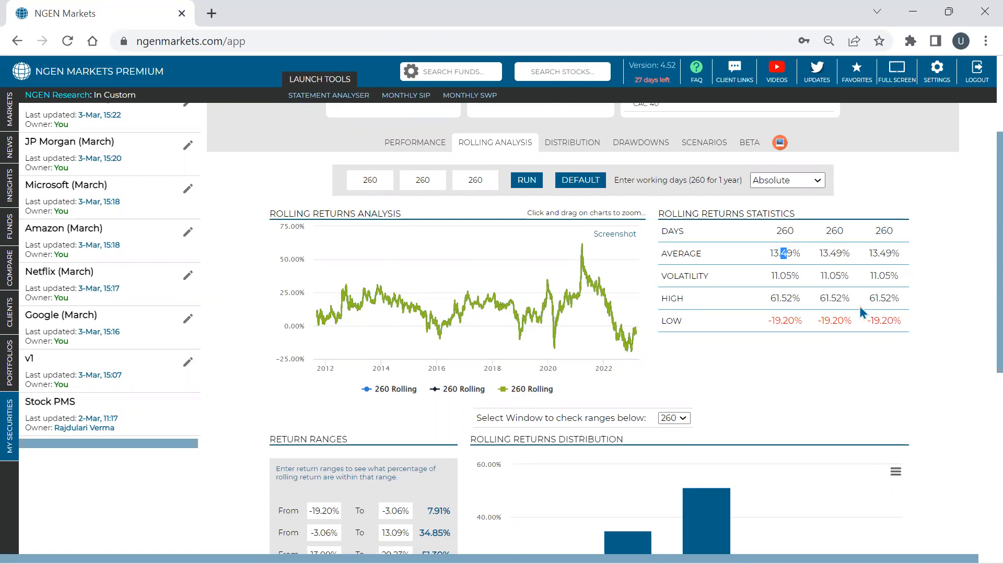
pyautogui.doubleClick(782, 298)
pyautogui.tripleClick(783, 321)
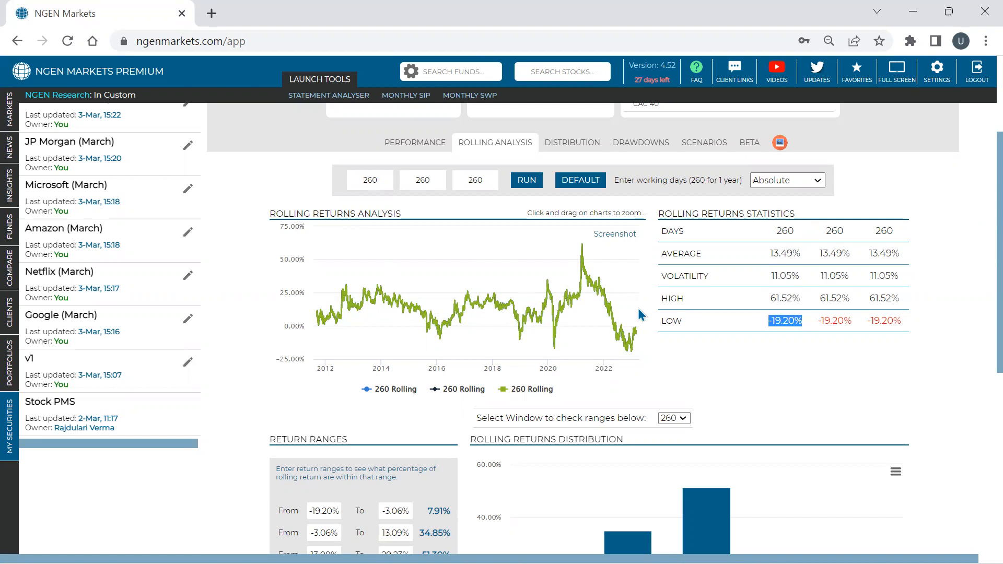
# - Set the second rolling window to 520 working days and rerun the analysis
pyautogui.moveTo(441, 181); pyautogui.dragTo(403, 185)
pyautogui.press('BackSpace')
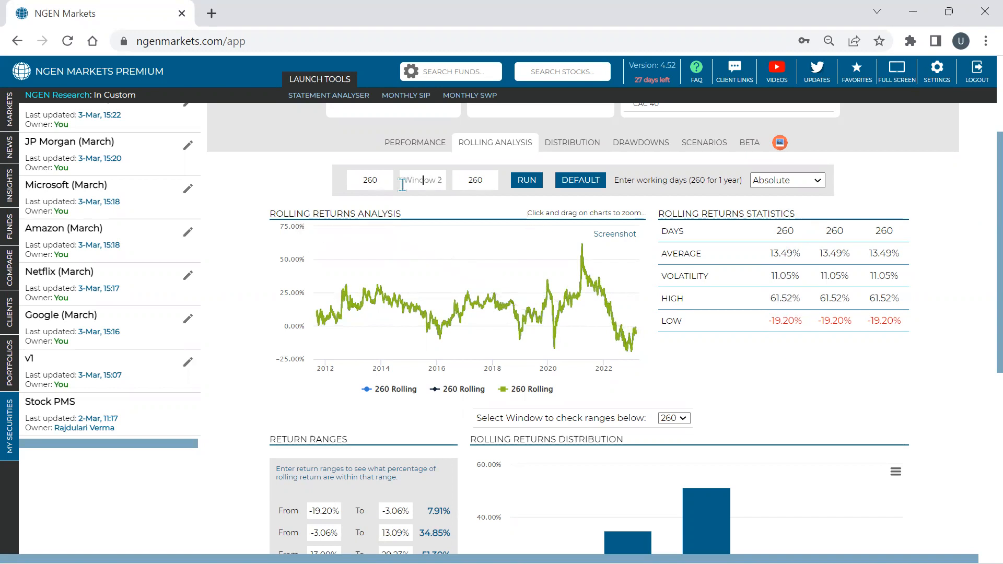
pyautogui.write('520')
pyautogui.click(526, 180)
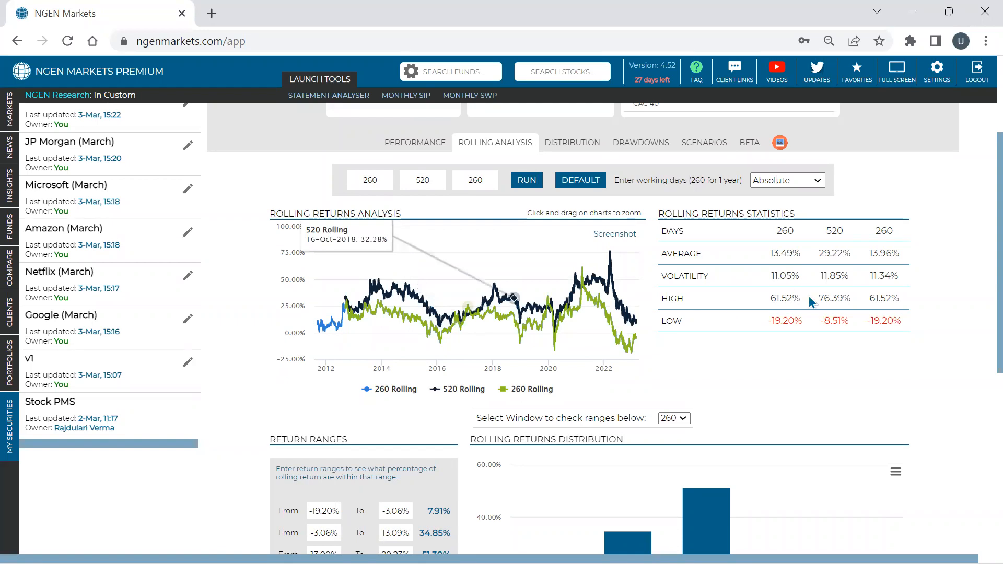
# - Switch the rolling returns to Annualised and check the volatility and average of the 520-day window
pyautogui.click(805, 181)
pyautogui.click(789, 204)
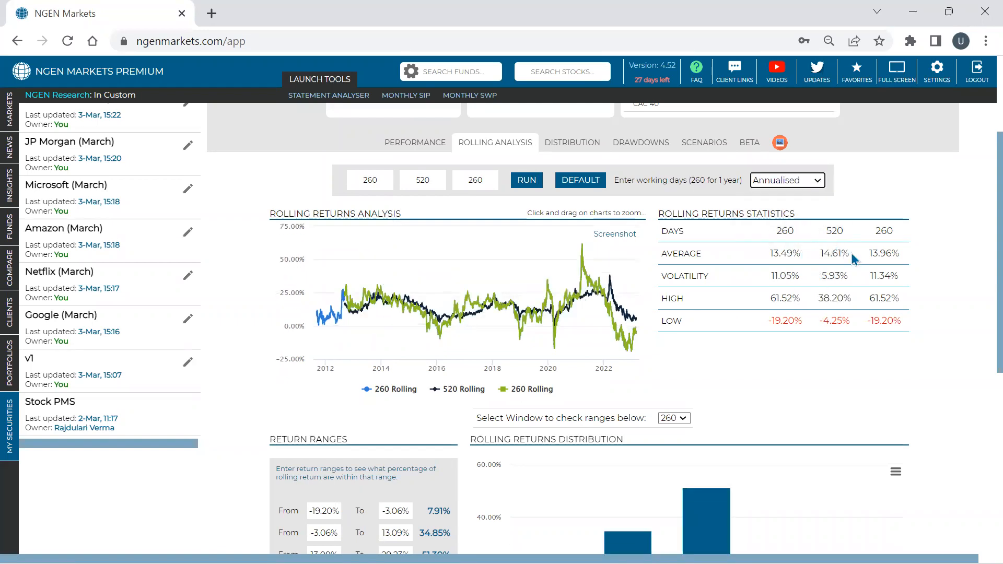
pyautogui.click(839, 275)
pyautogui.doubleClick(838, 275)
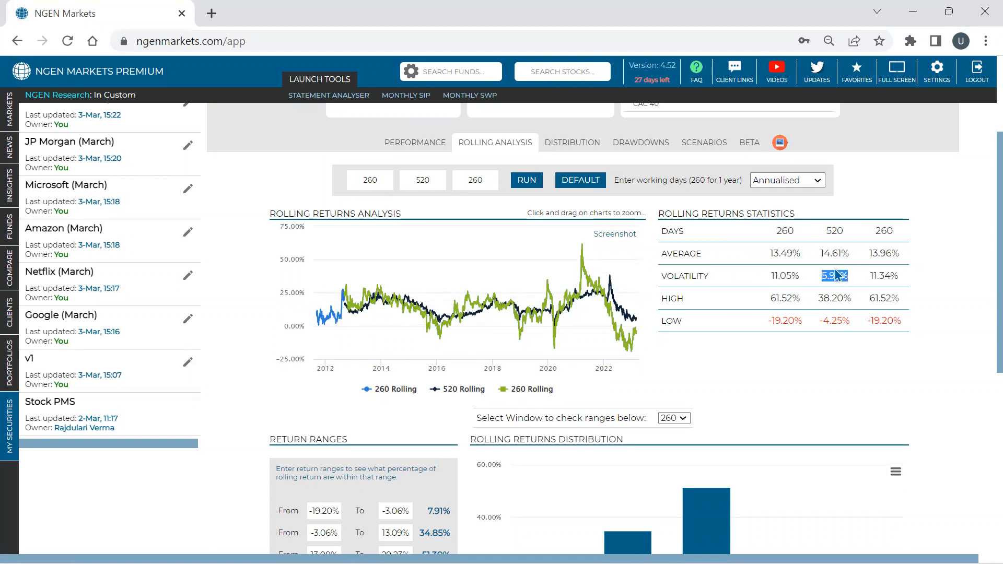
pyautogui.doubleClick(834, 254)
pyautogui.moveTo(620, 293)
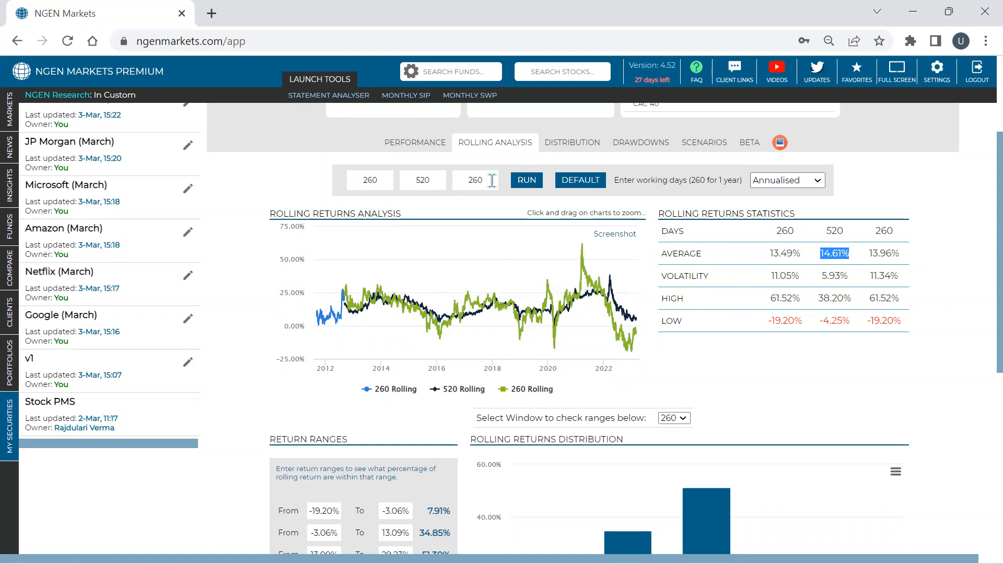
# - Set the third rolling window to 1300 working days and rerun the analysis
pyautogui.moveTo(492, 181); pyautogui.dragTo(462, 180)
pyautogui.write('1300')
pyautogui.click(527, 180)
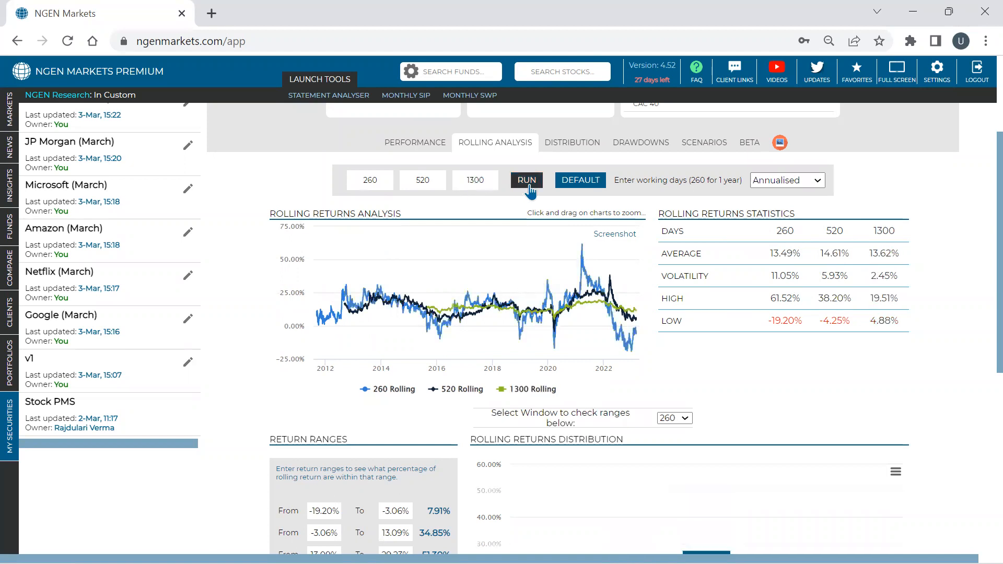
# - Check the 1300-day average and low returns, and hide the 520 and 260 rolling series in the returns chart
pyautogui.moveTo(900, 253); pyautogui.dragTo(868, 253)
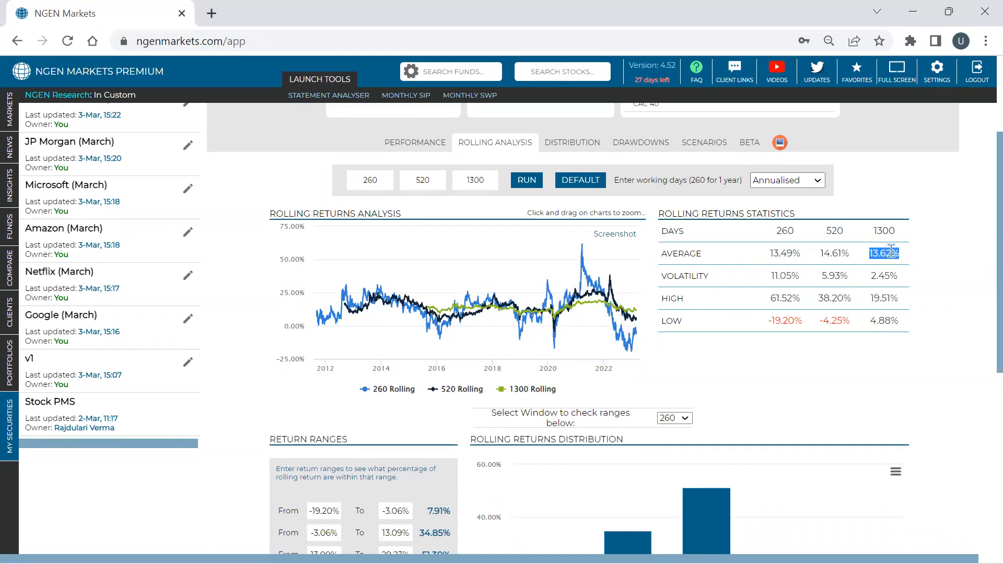
pyautogui.doubleClick(884, 324)
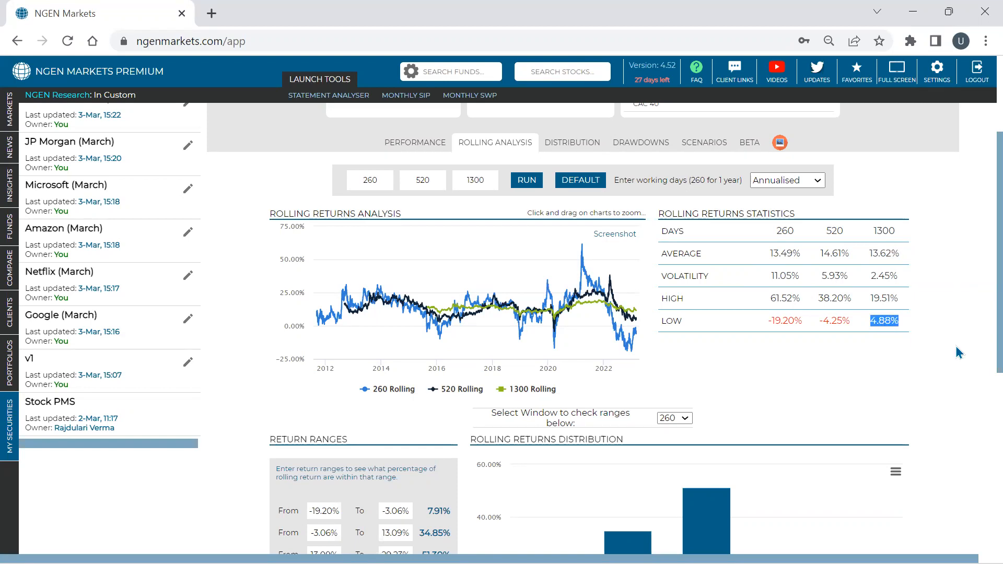
pyautogui.click(461, 391)
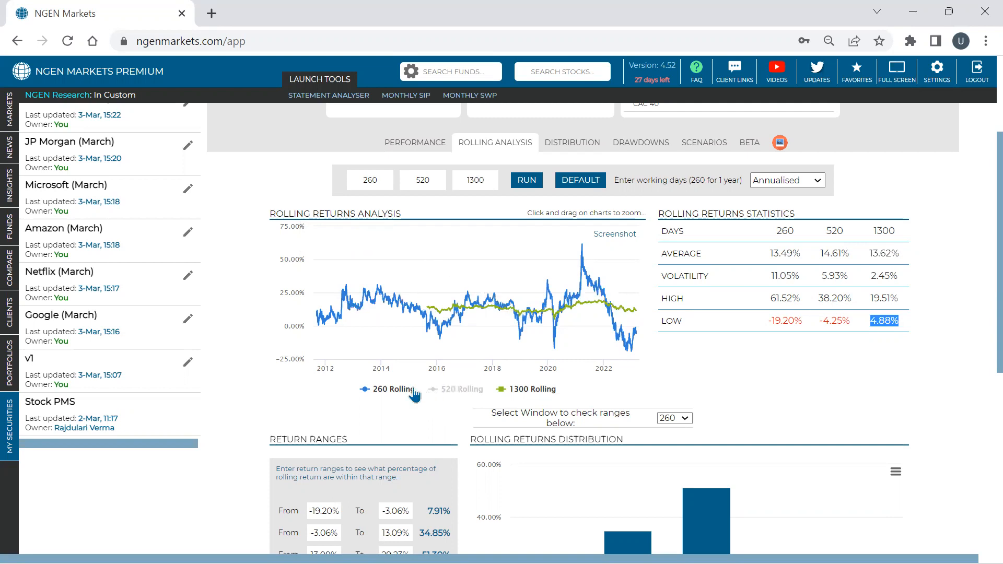
pyautogui.click(405, 392)
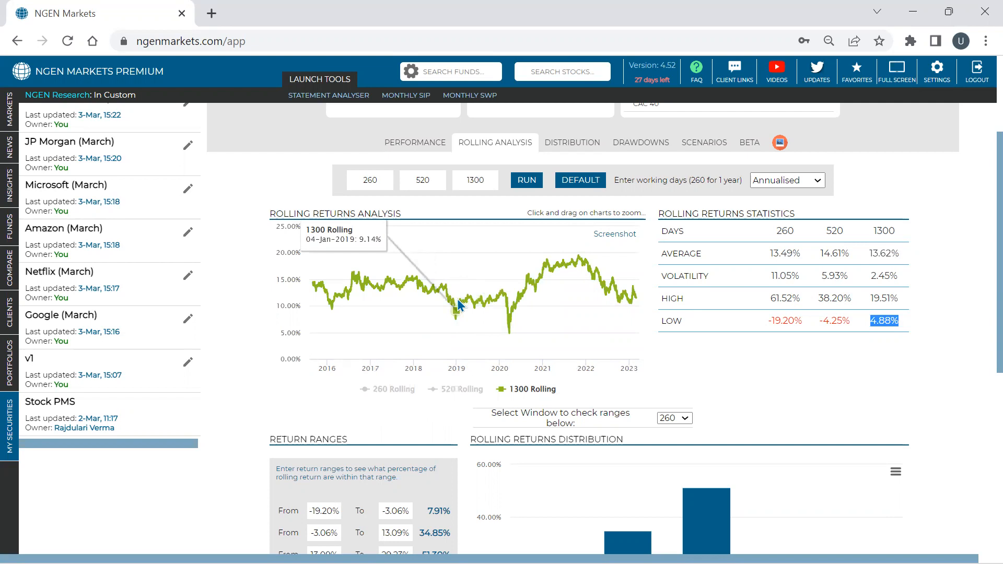
# - Set the second return range to 10% to 20% and check the percentage of rolling returns within it
pyautogui.scroll(-3, 458, 303)
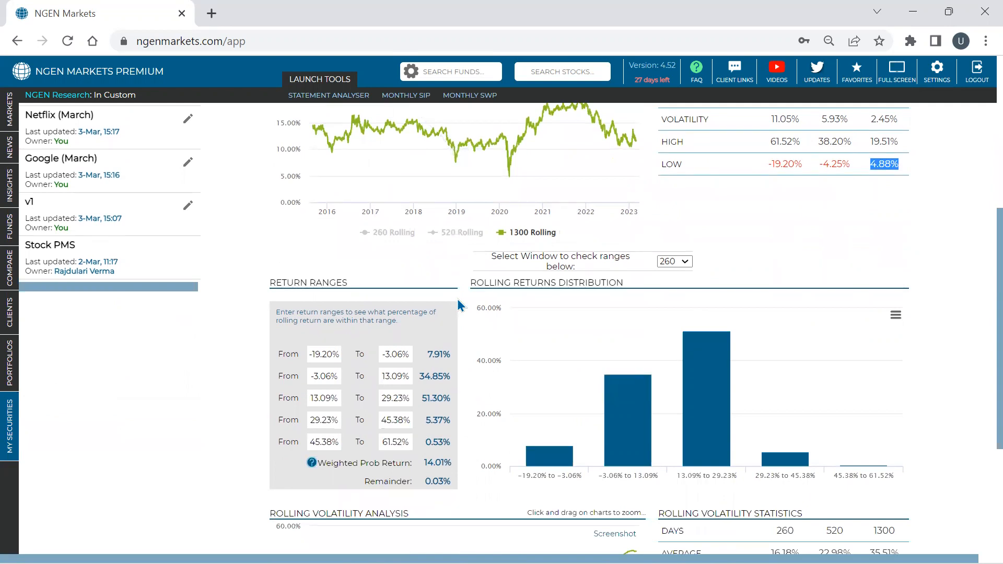
pyautogui.click(333, 379)
pyautogui.press('BackSpace')
pyautogui.press('BackSpace')
pyautogui.press('BackSpace')
pyautogui.press('BackSpace')
pyautogui.press('BackSpace')
pyautogui.write('10')
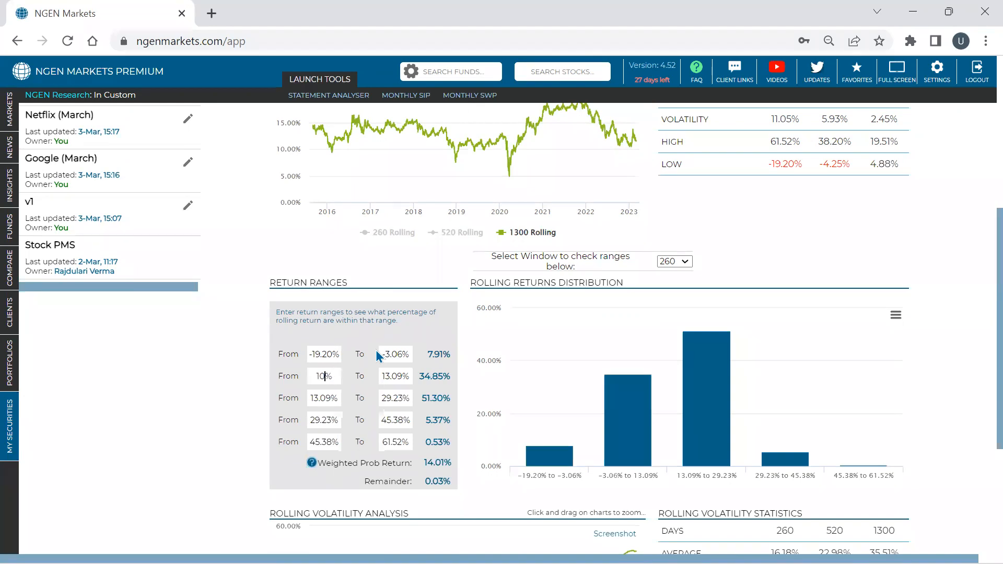
pyautogui.click(397, 377)
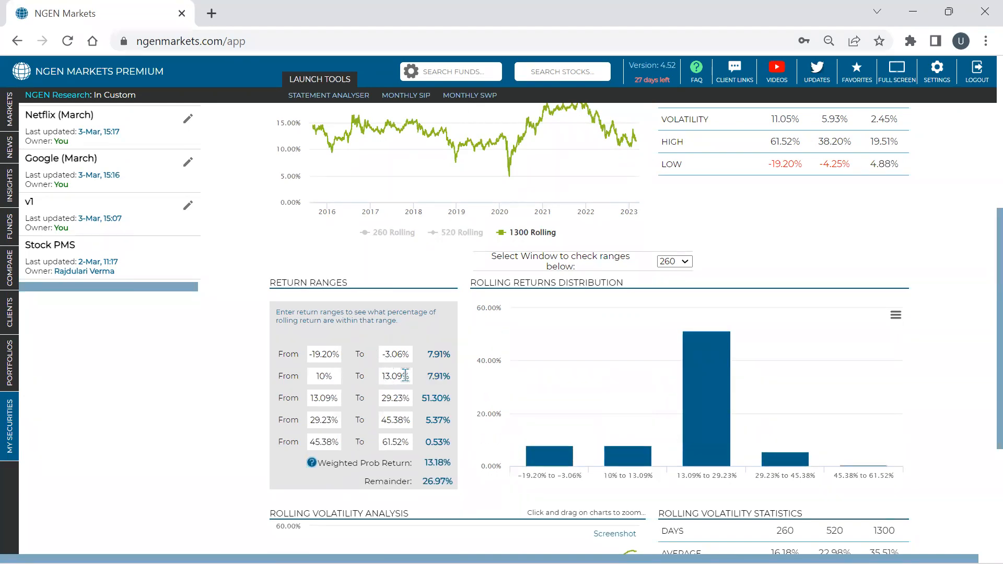
pyautogui.moveTo(405, 376); pyautogui.dragTo(374, 376)
pyautogui.scroll(-1, 374, 377)
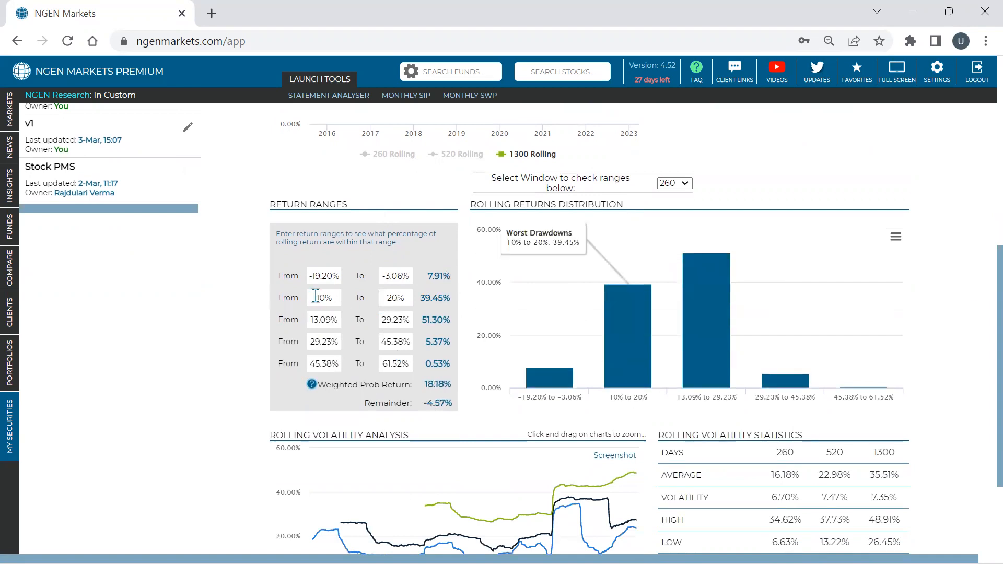
pyautogui.doubleClick(436, 296)
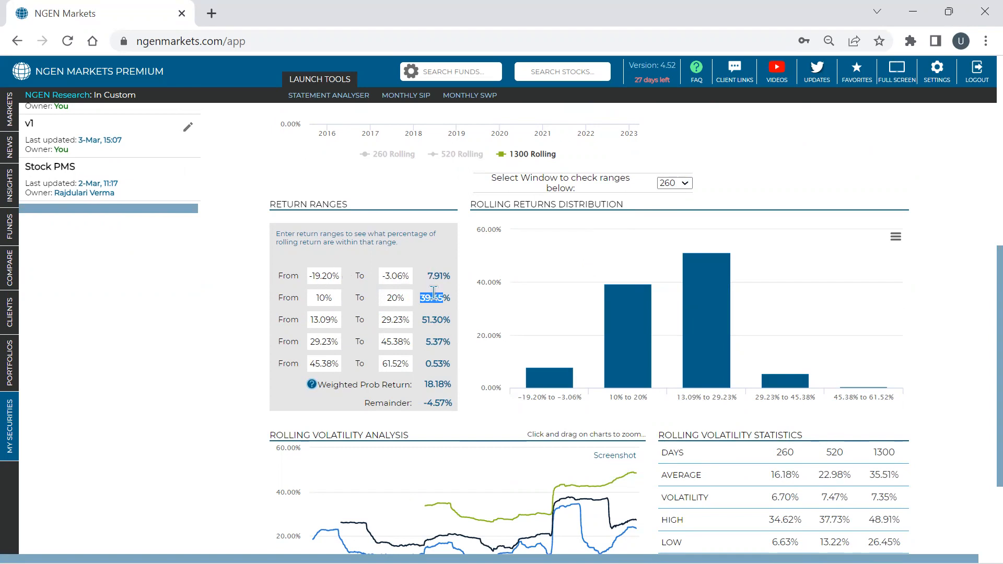
# - Set the third return range to 20% to 35% and check the percentage of rolling returns within it
pyautogui.click(328, 320)
pyautogui.press('BackSpace')
pyautogui.press('BackSpace')
pyautogui.press('BackSpace')
pyautogui.press('BackSpace')
pyautogui.press('BackSpace')
pyautogui.write('20')
pyautogui.click(397, 321)
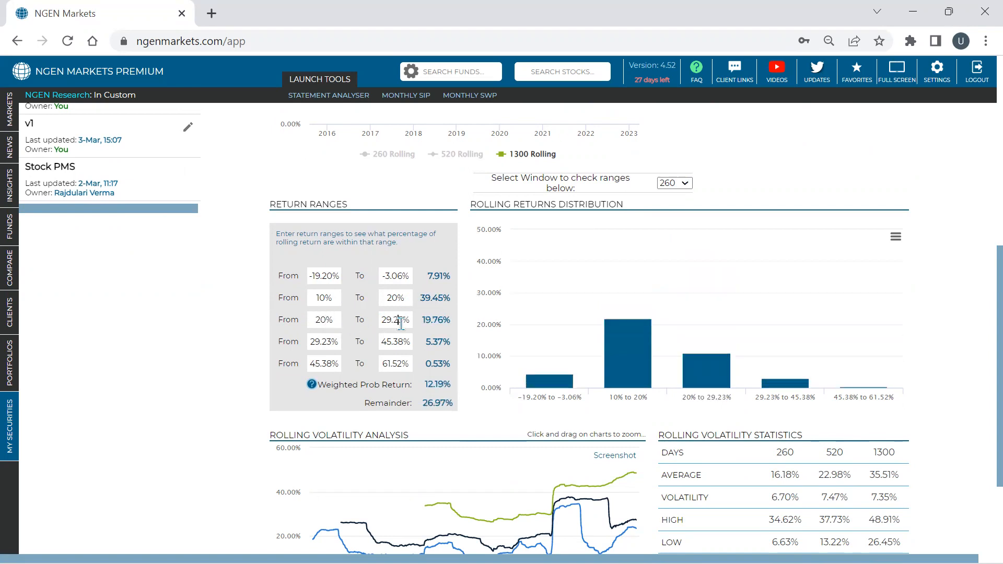
pyautogui.press('BackSpace')
pyautogui.press('BackSpace')
pyautogui.press('BackSpace')
pyautogui.press('BackSpace')
pyautogui.press('BackSpace')
pyautogui.write('3')
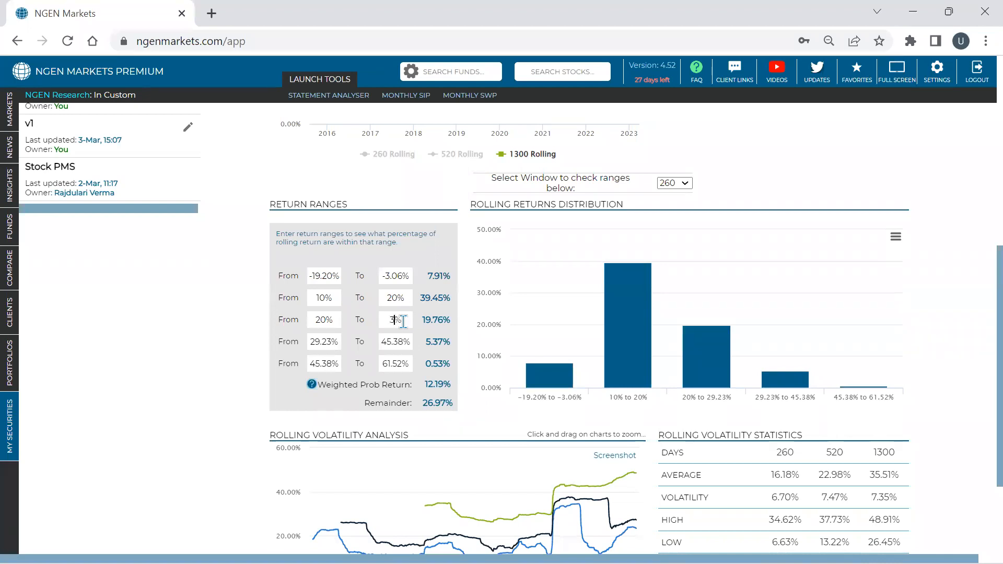
pyautogui.write('5')
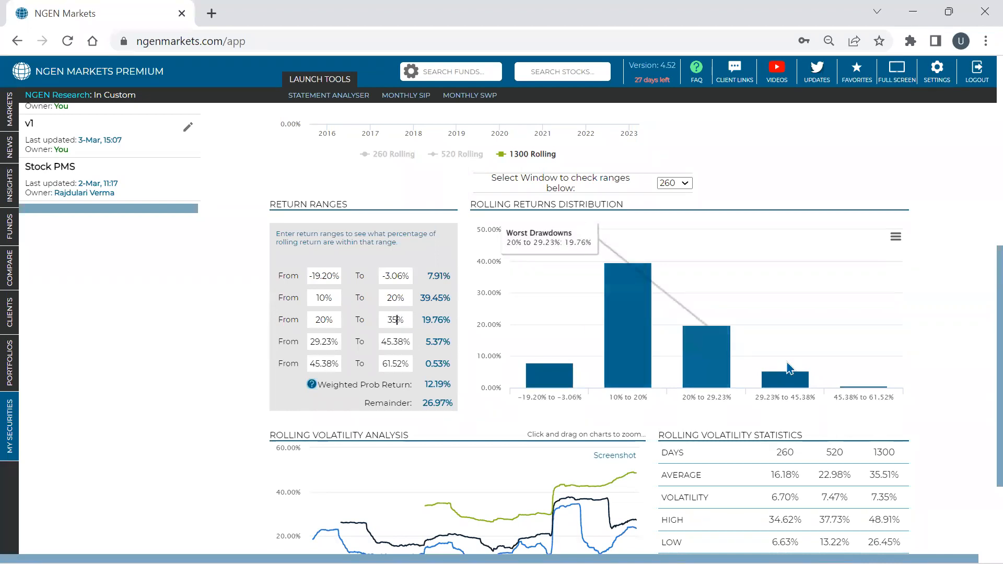
pyautogui.doubleClick(434, 320)
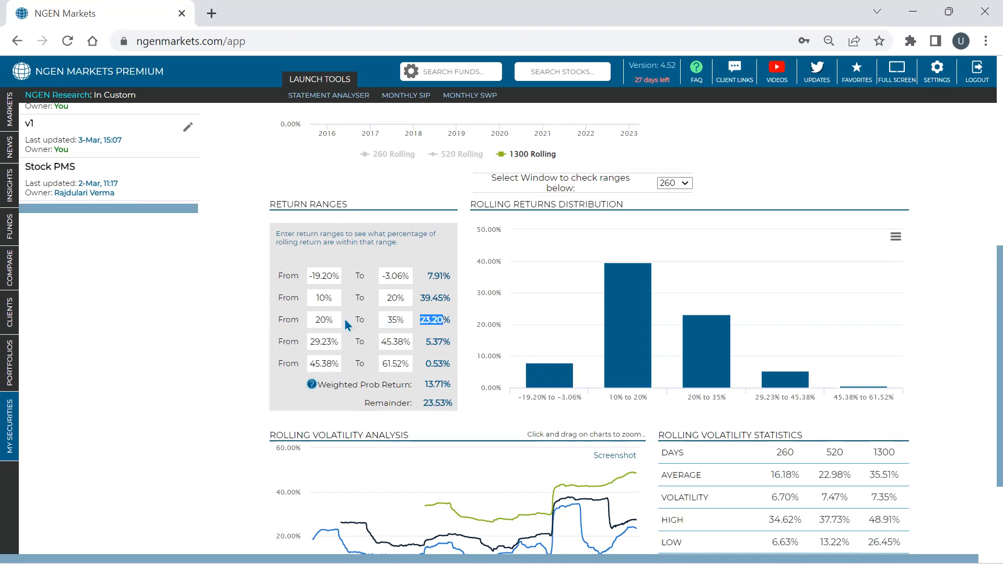
# - Set the first return range to -100% to 0% to cover all negative rolling returns
pyautogui.click(406, 276)
pyautogui.press('BackSpace')
pyautogui.press('BackSpace')
pyautogui.press('BackSpace')
pyautogui.press('BackSpace')
pyautogui.press('BackSpace')
pyautogui.write('0')
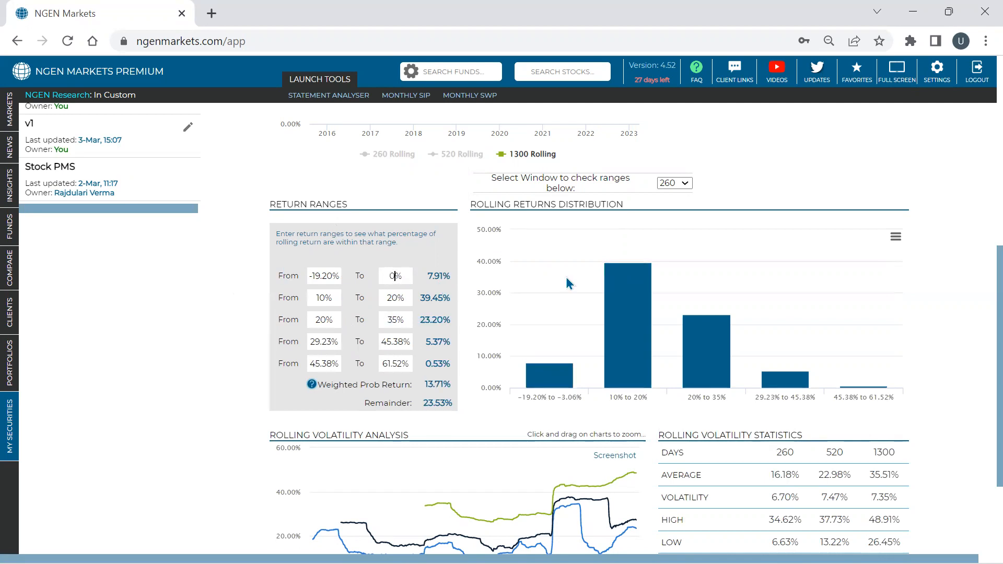
pyautogui.moveTo(337, 275); pyautogui.dragTo(297, 276)
pyautogui.press('BackSpace')
pyautogui.write('-100')
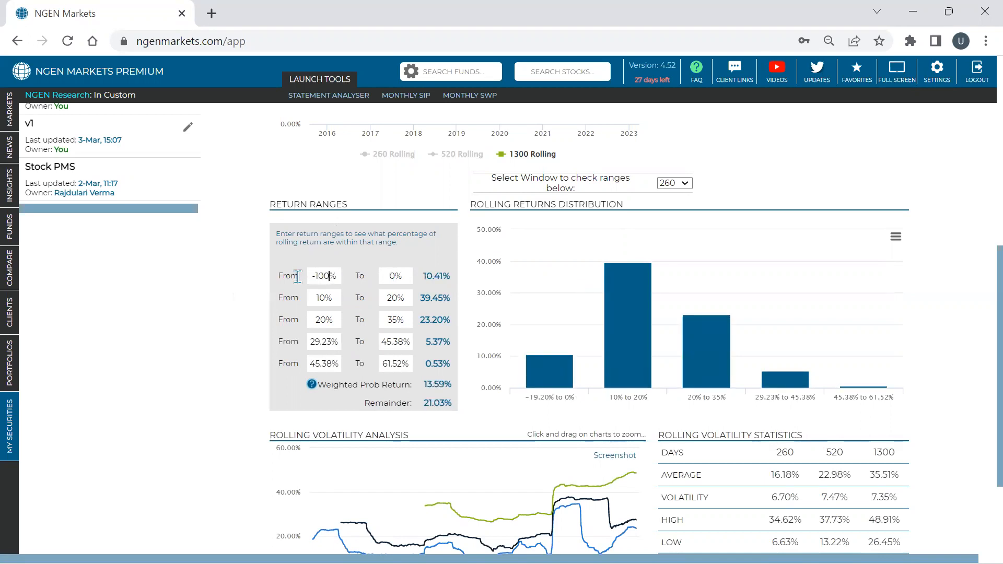
pyautogui.click(329, 244)
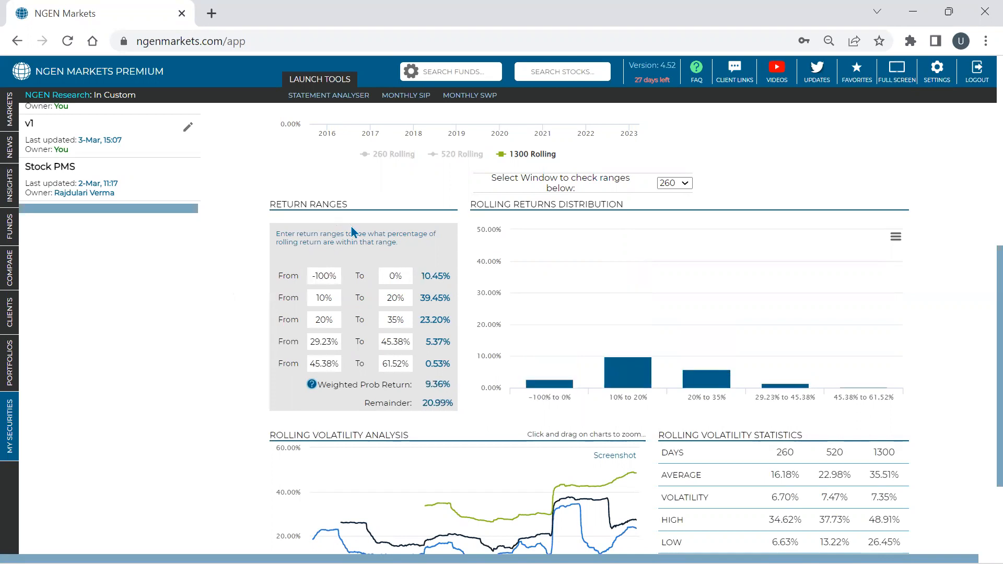
# - Check the percentage of rolling returns in the negative range and the weighted probability return
pyautogui.doubleClick(432, 277)
pyautogui.tripleClick(433, 277)
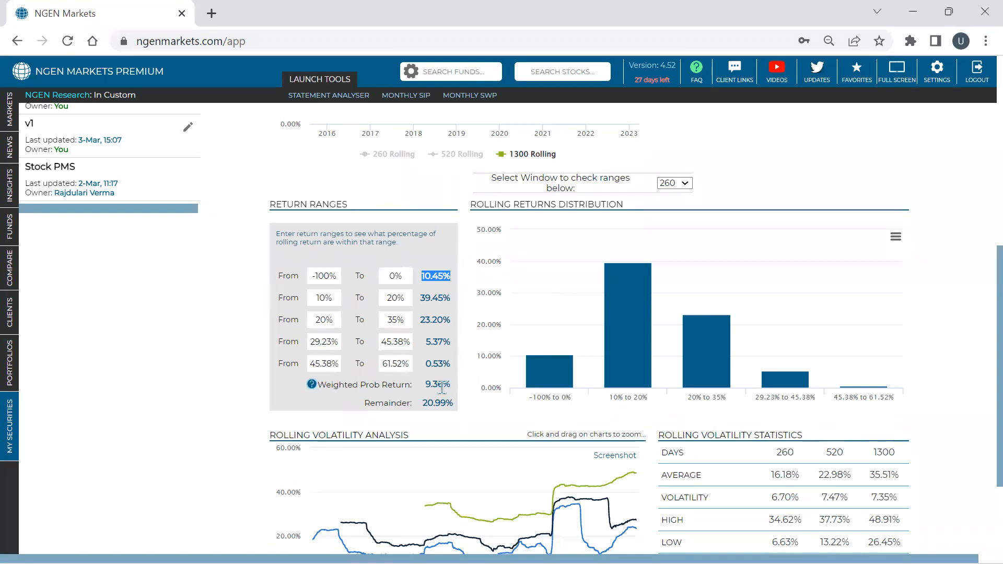
pyautogui.moveTo(430, 386)
pyautogui.mouseDown()
pyautogui.moveTo(466, 388)
pyautogui.moveTo(426, 385)
pyautogui.mouseUp()
pyautogui.scroll(5, 482, 386)
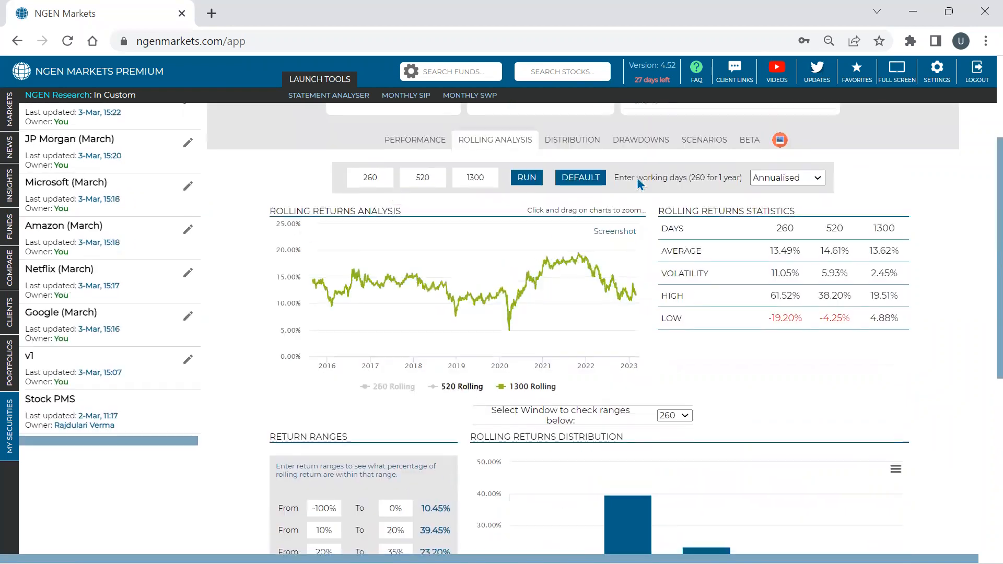
# - Reload the Vanguard VOO march security and review the default return ranges in its rolling analysis
pyautogui.scroll(1, 149, 206)
pyautogui.scroll(3, 149, 206)
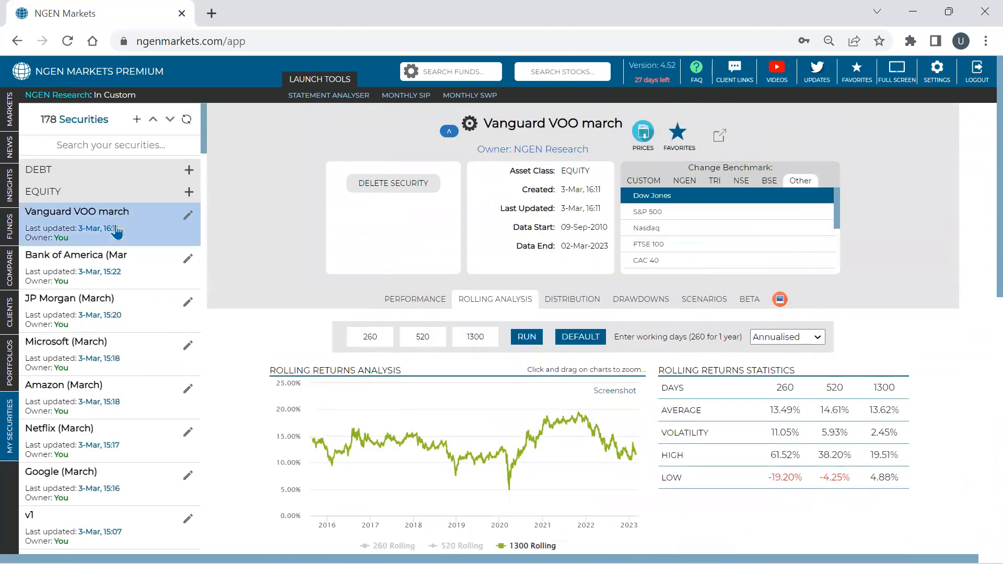
pyautogui.click(116, 230)
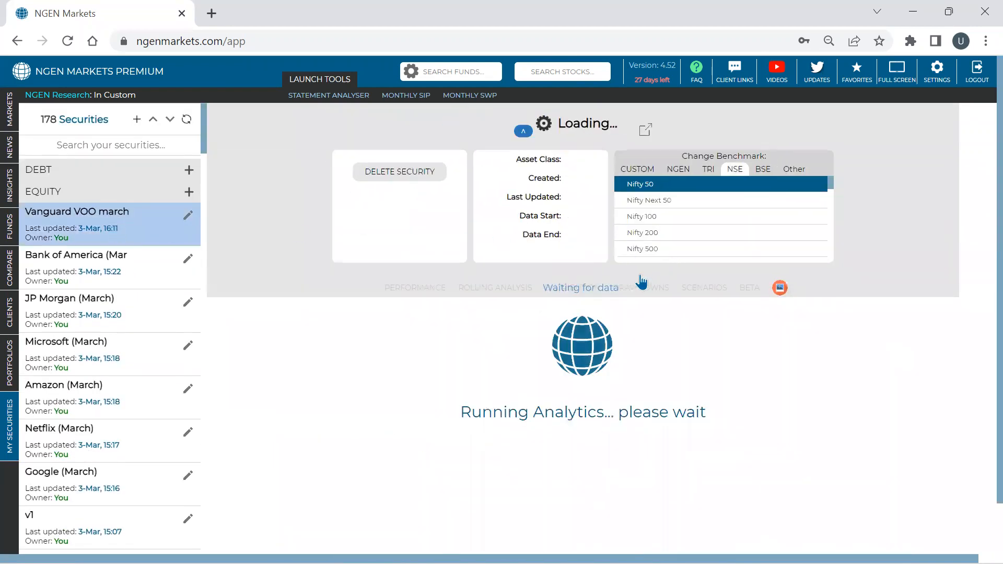
pyautogui.click(526, 298)
pyautogui.scroll(-8, 535, 166)
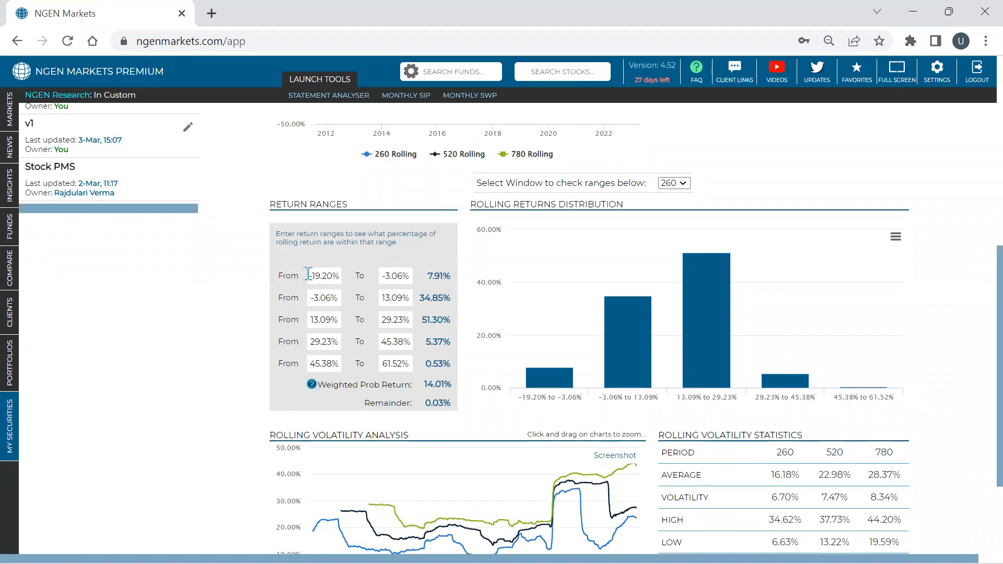
pyautogui.moveTo(309, 274); pyautogui.dragTo(321, 275)
pyautogui.moveTo(330, 276); pyautogui.dragTo(332, 276)
pyautogui.press('Tab')
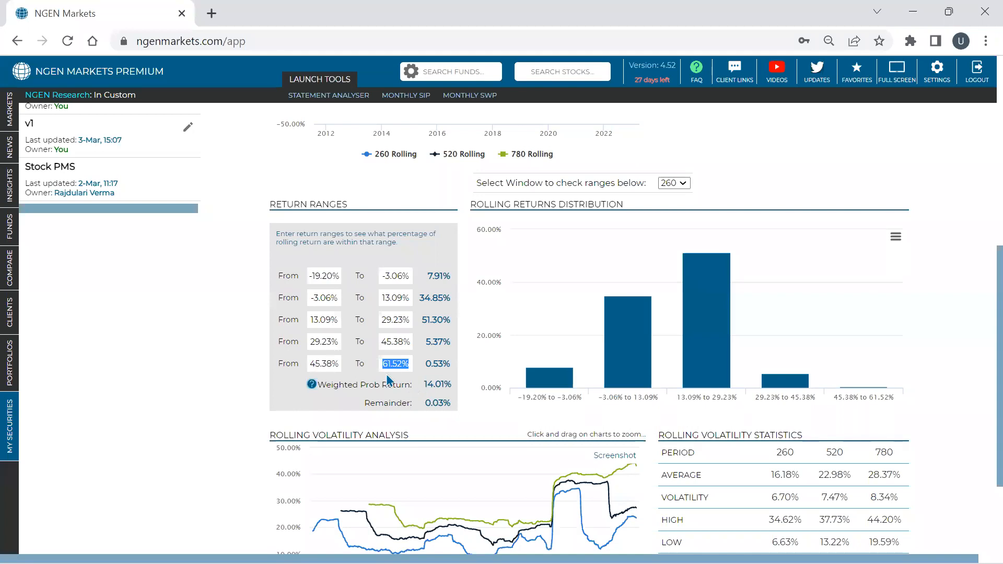
# - Set the upper limit of the last return range to 50% and check the remainder
pyautogui.click(403, 365)
pyautogui.press('BackSpace')
pyautogui.press('BackSpace')
pyautogui.press('BackSpace')
pyautogui.press('BackSpace')
pyautogui.press('BackSpace')
pyautogui.write('50')
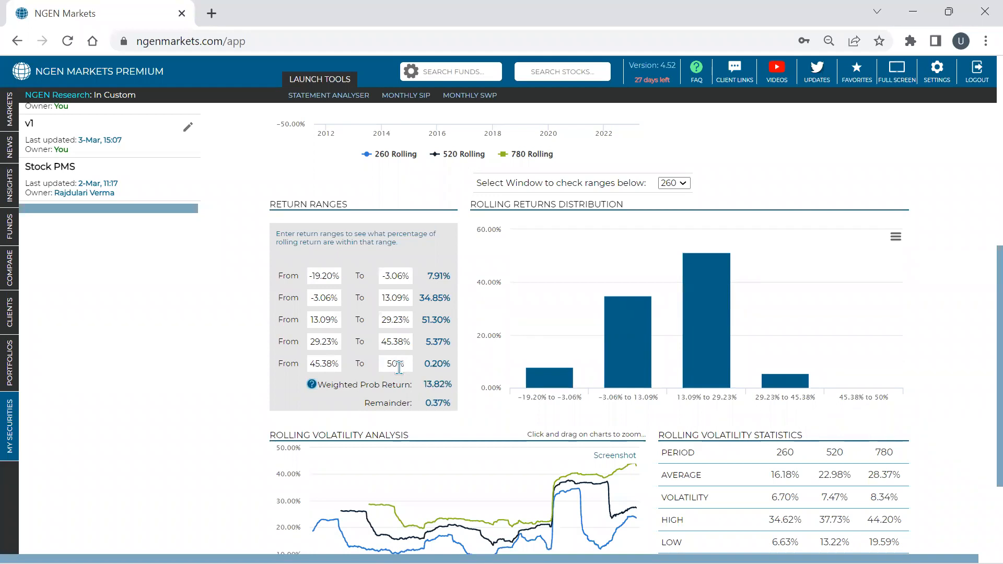
pyautogui.doubleClick(438, 403)
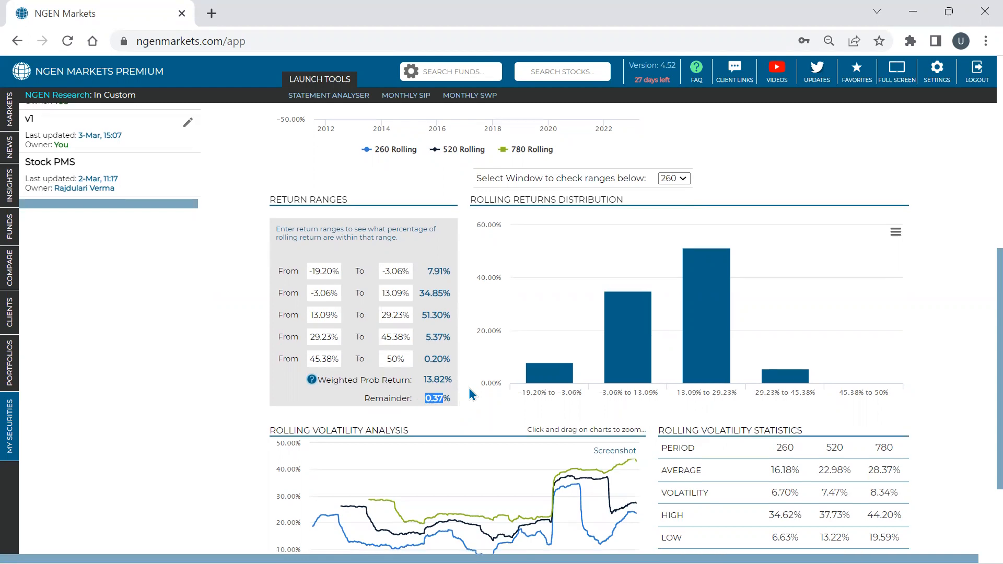
# - Show only the 260-day series in the rolling volatility chart, zoom into the 2020–2021 period and reset the zoom
pyautogui.scroll(-3, 470, 394)
pyautogui.moveTo(464, 388)
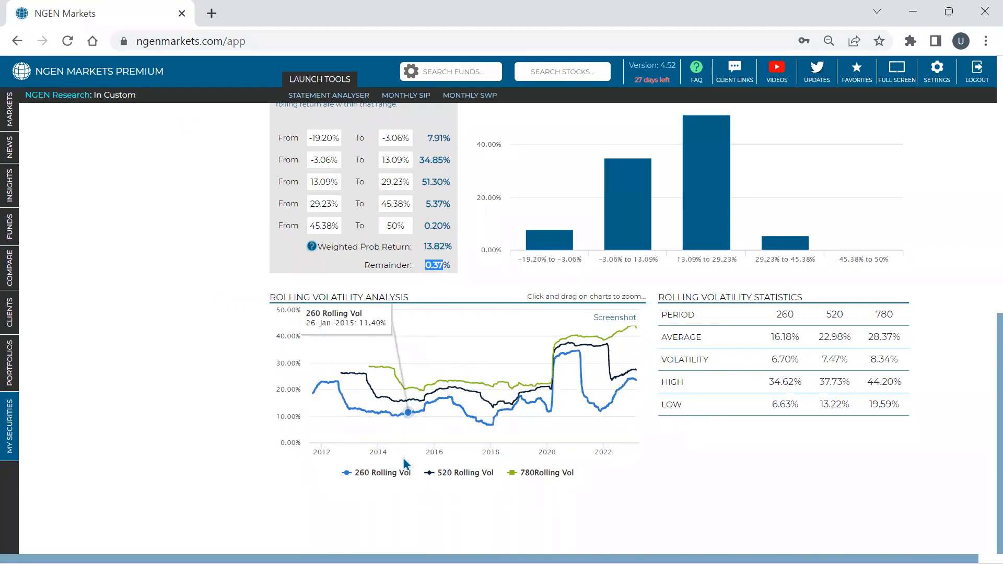
pyautogui.click(441, 473)
pyautogui.click(528, 473)
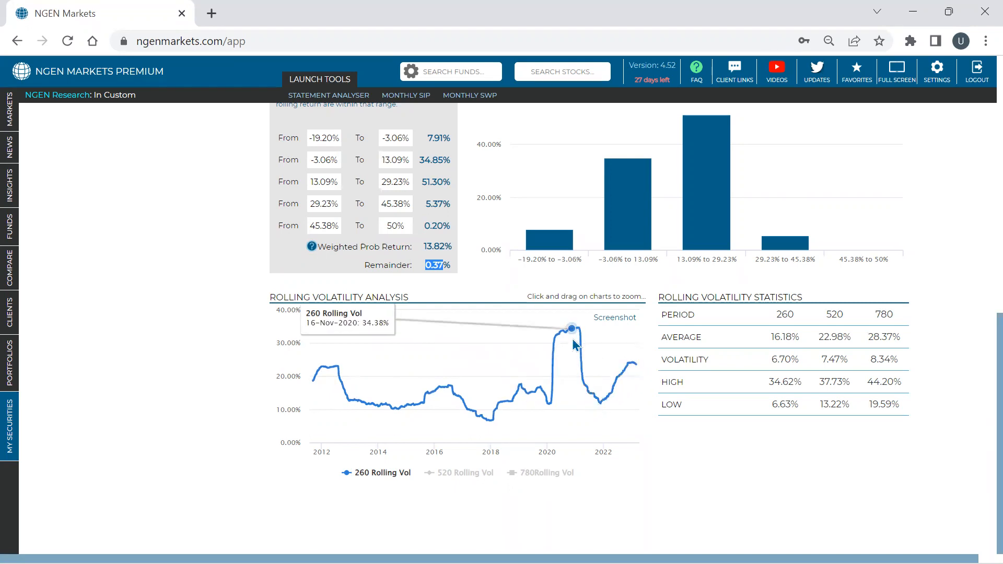
pyautogui.moveTo(543, 345); pyautogui.dragTo(595, 371)
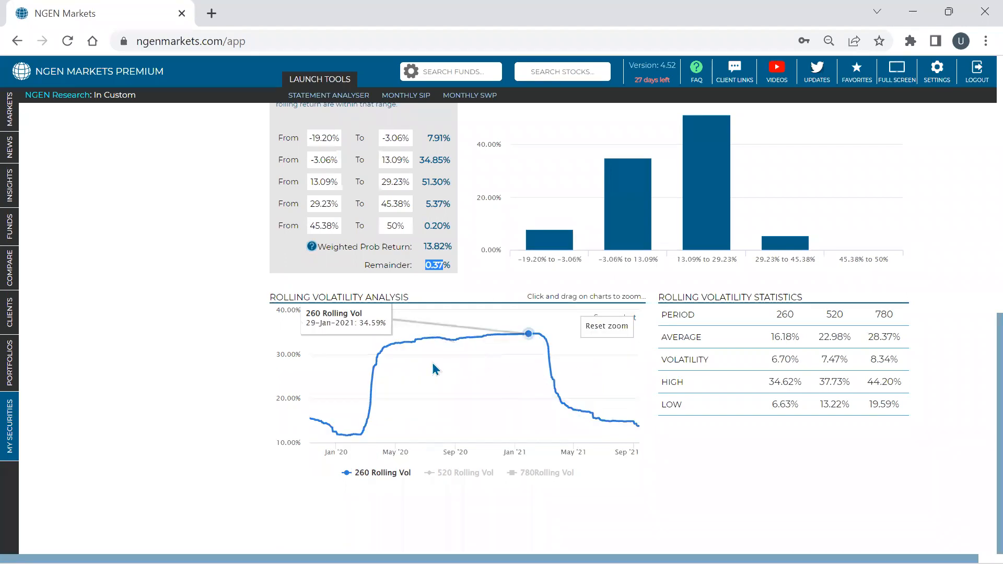
pyautogui.click(600, 326)
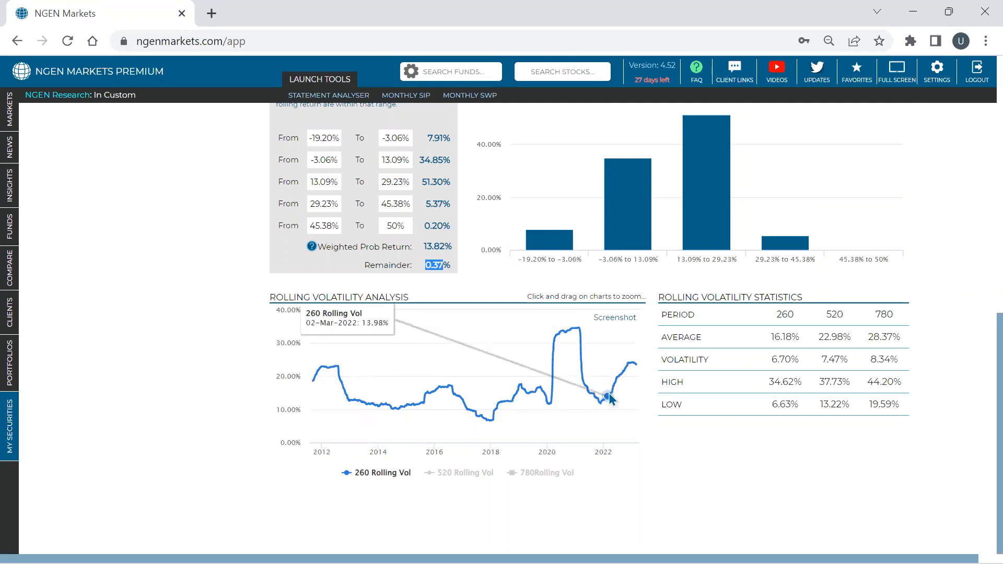
# - Open the drawdown analysis for Vanguard VOO march and review its top ten drawdowns chart and details table
pyautogui.scroll(3, 609, 398)
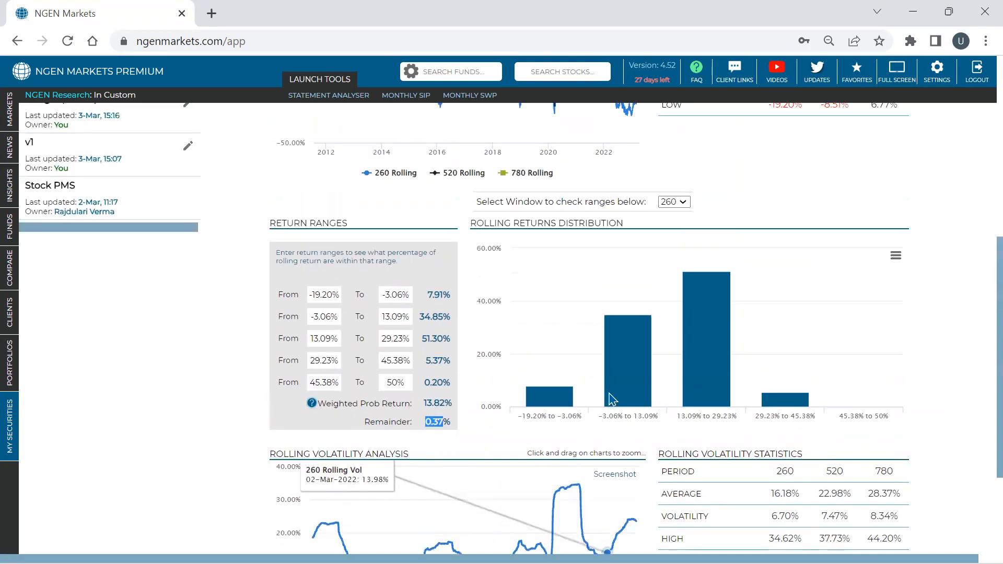
pyautogui.scroll(2, 602, 405)
pyautogui.scroll(4, 602, 406)
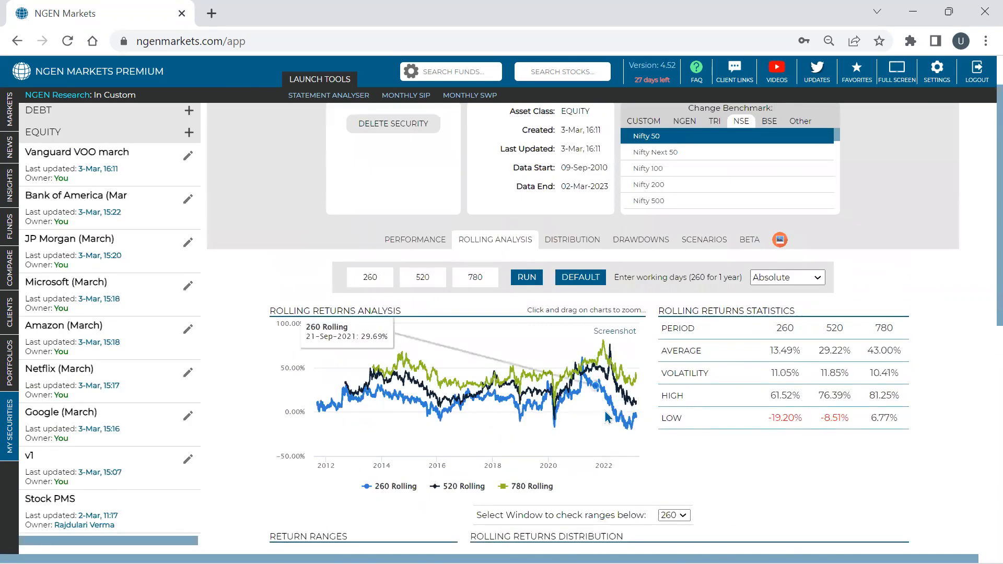
pyautogui.click(634, 245)
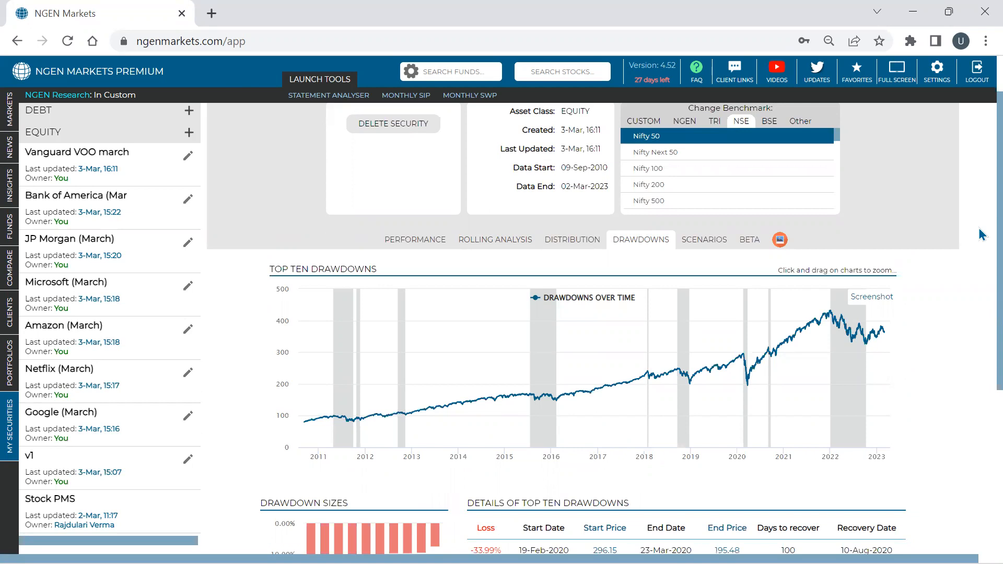
pyautogui.scroll(-3, 980, 261)
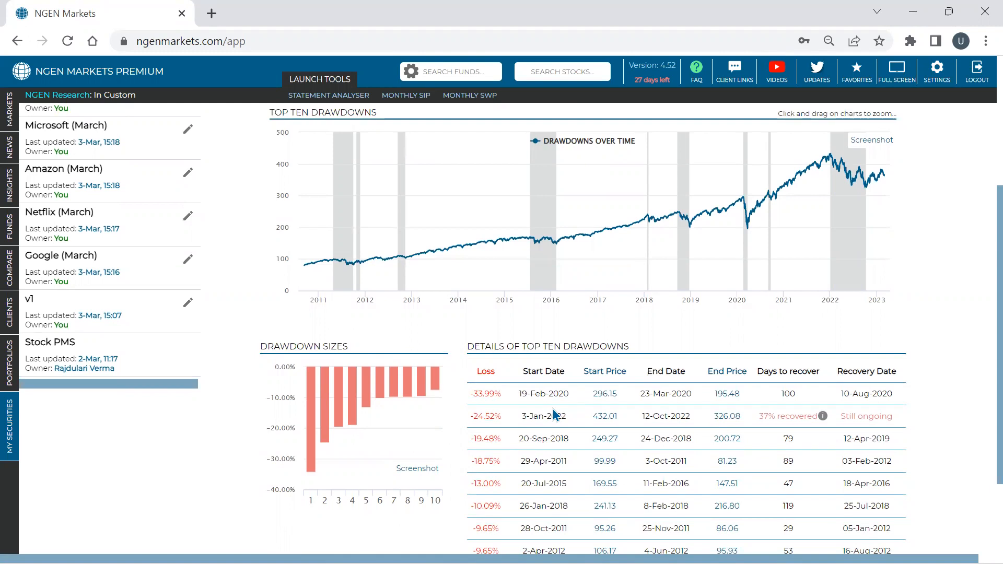
pyautogui.scroll(-1, 555, 415)
# - Check the losses, dates and recovery details of the two largest drawdowns in the details table
pyautogui.tripleClick(482, 316)
pyautogui.tripleClick(536, 316)
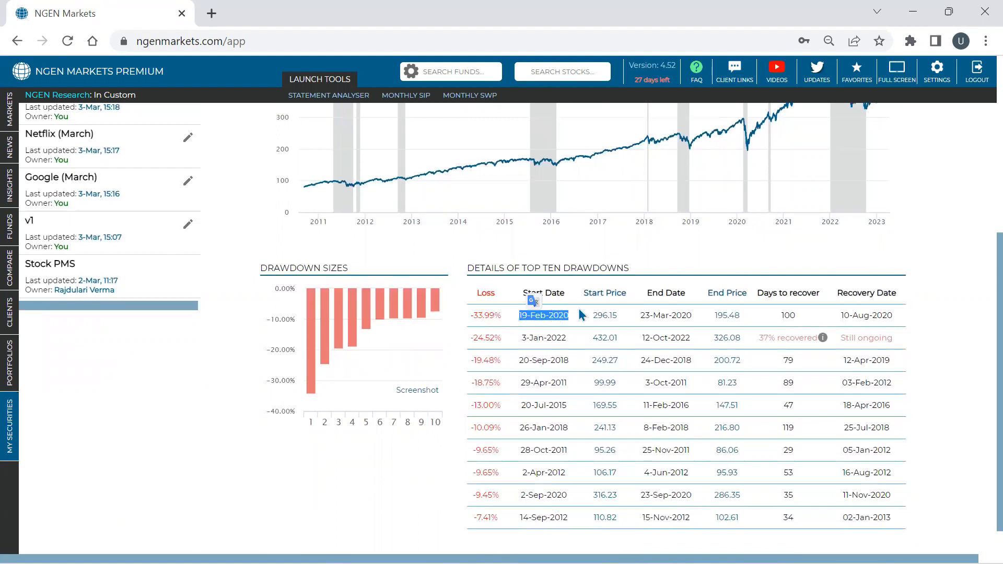
pyautogui.tripleClick(677, 316)
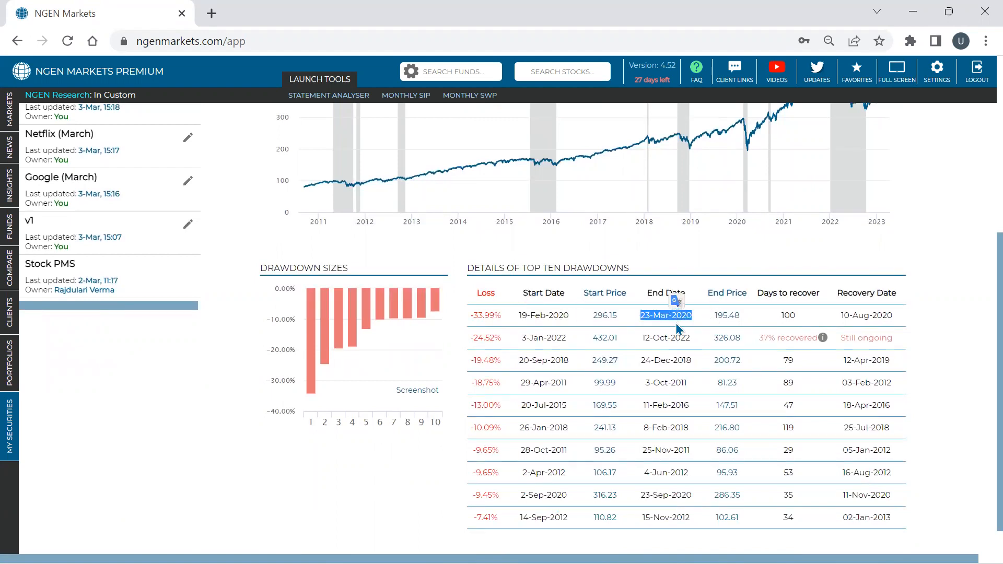
pyautogui.doubleClick(785, 317)
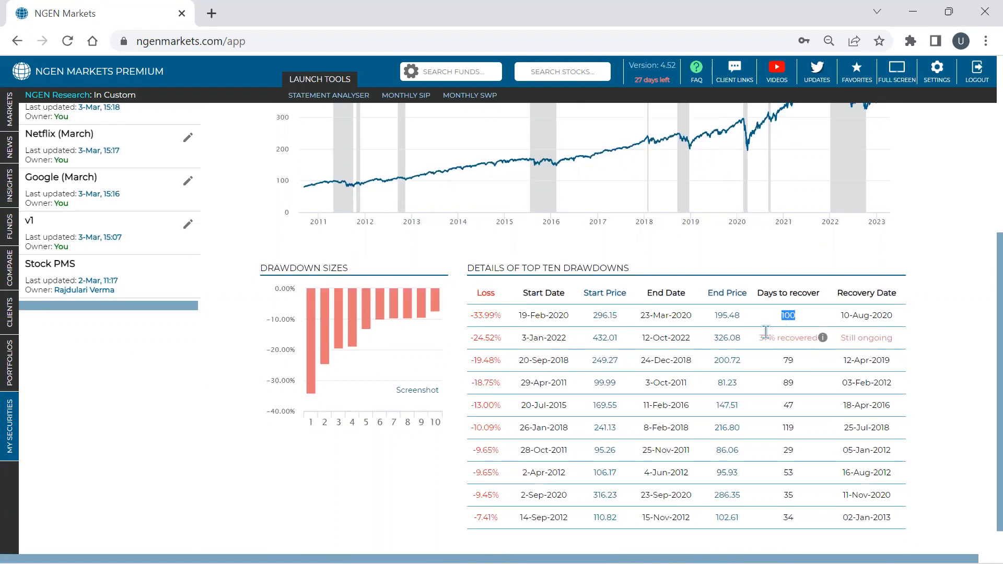
pyautogui.doubleClick(492, 339)
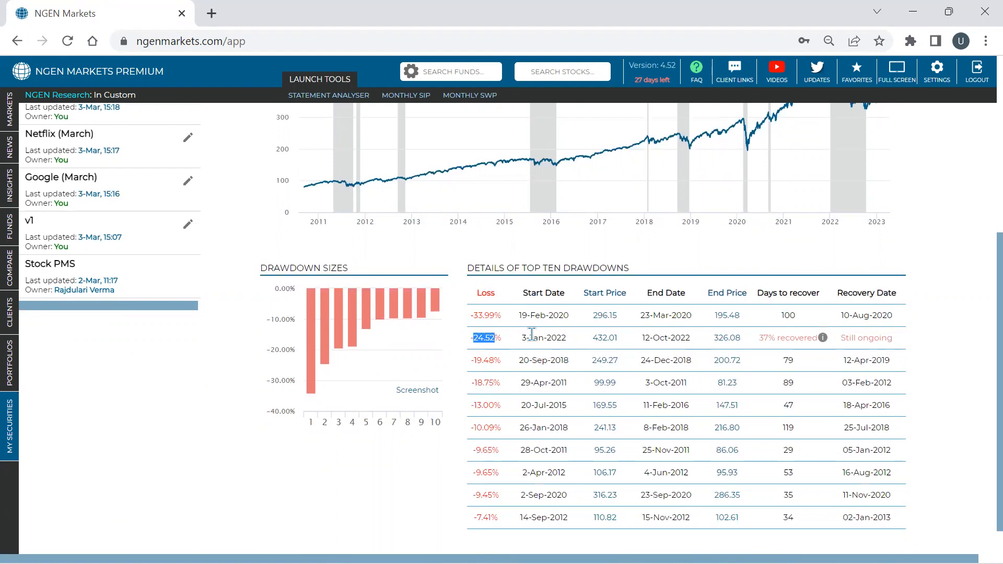
pyautogui.tripleClick(768, 339)
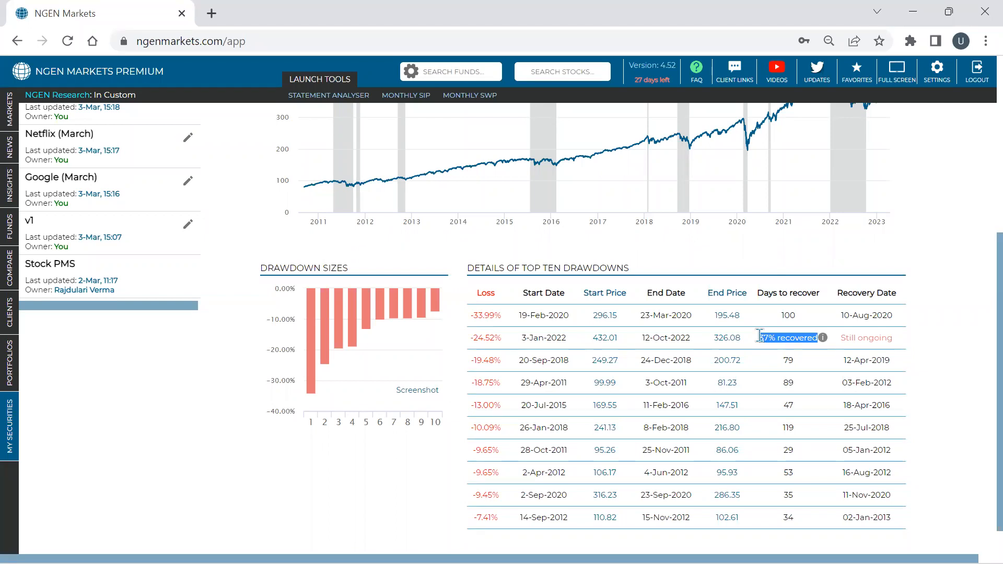
# - Zoom the drawdown chart to about October 2019 to mid-2021 and check the largest drawdown's days to recover and recovery date
pyautogui.scroll(2, 721, 235)
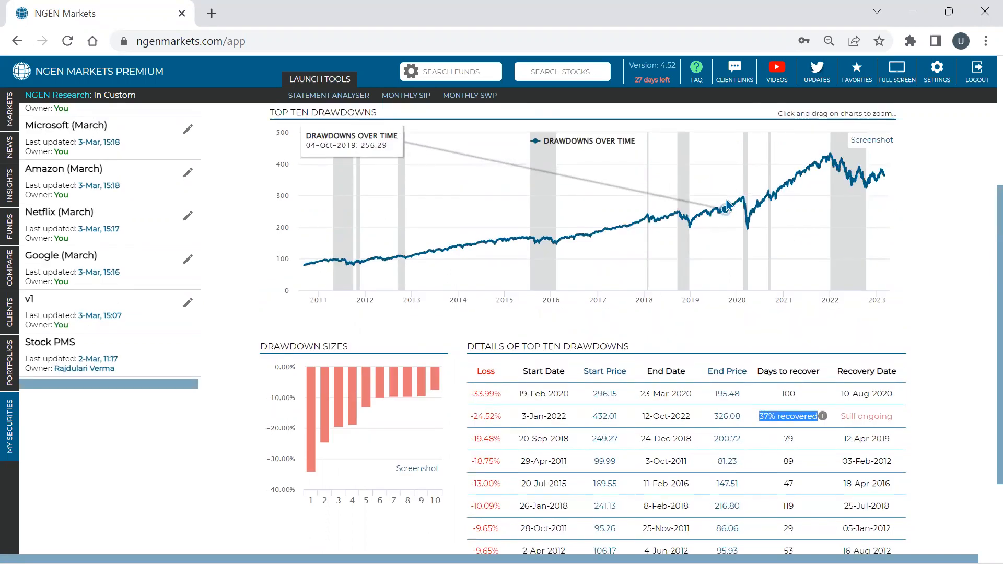
pyautogui.moveTo(726, 206); pyautogui.dragTo(804, 211)
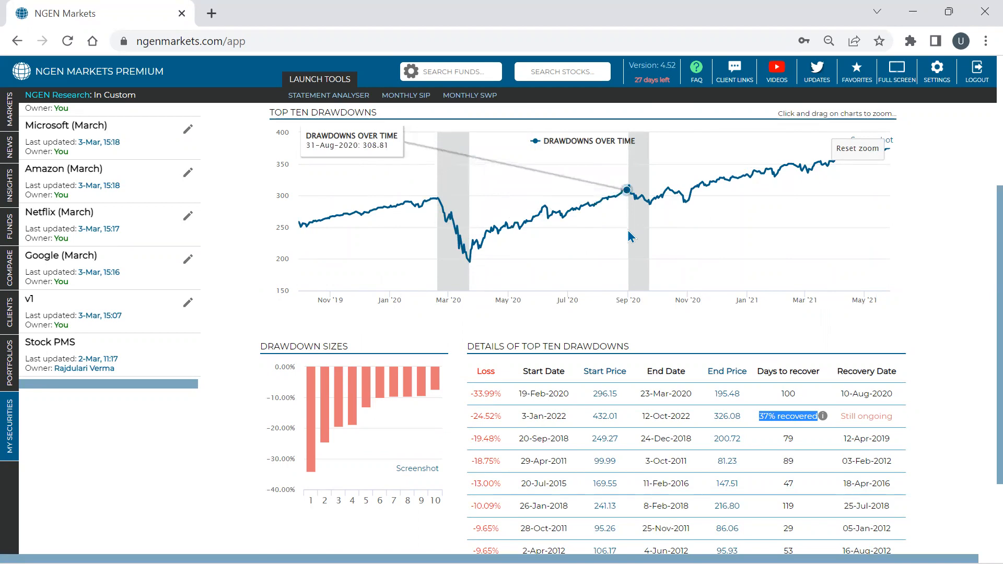
pyautogui.scroll(-2, 629, 231)
pyautogui.doubleClick(786, 277)
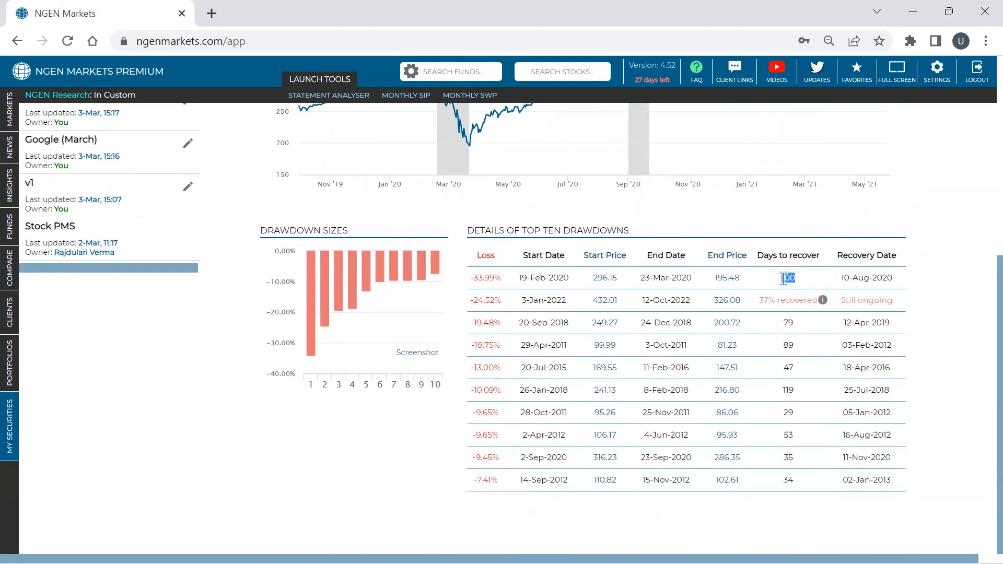
pyautogui.tripleClick(826, 279)
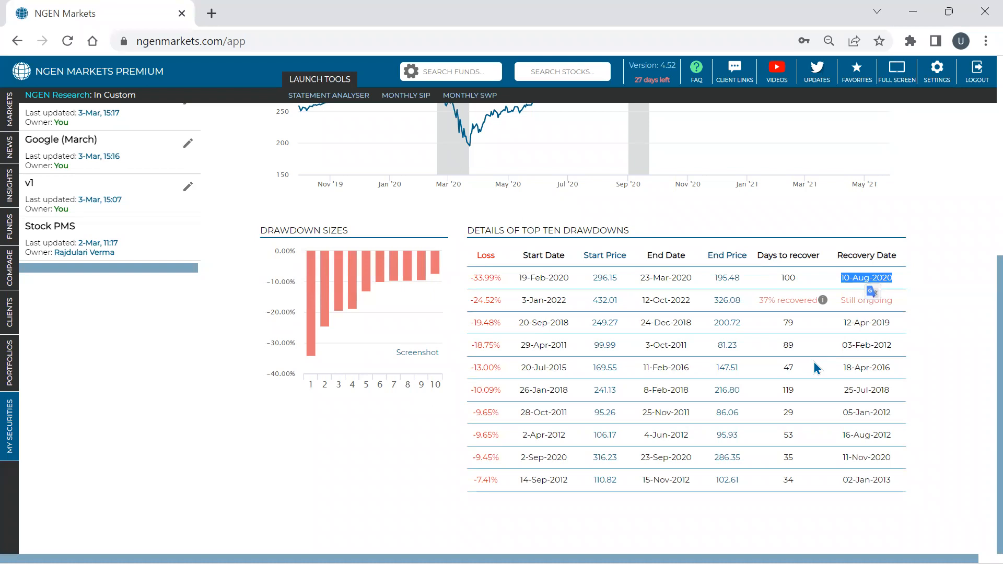
# - Reset the drawdown chart's zoom and review the full drawdown history with the details table
pyautogui.scroll(6, 816, 369)
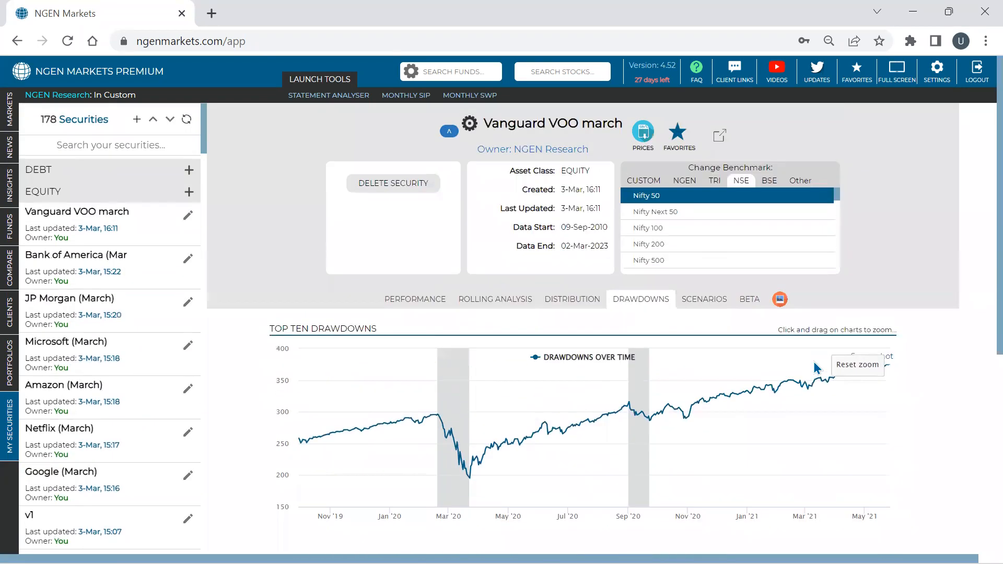
pyautogui.moveTo(807, 356)
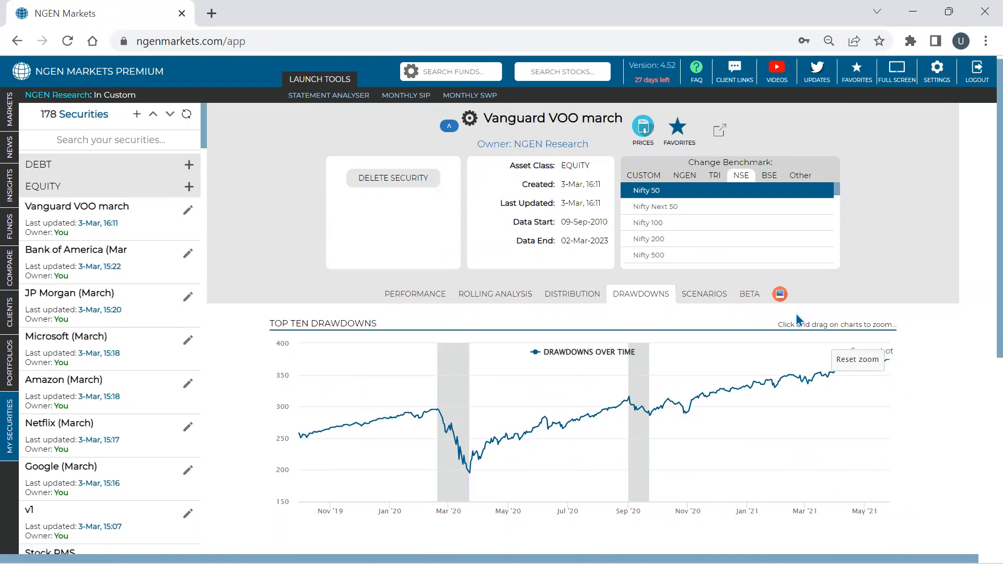
pyautogui.scroll(-1, 795, 314)
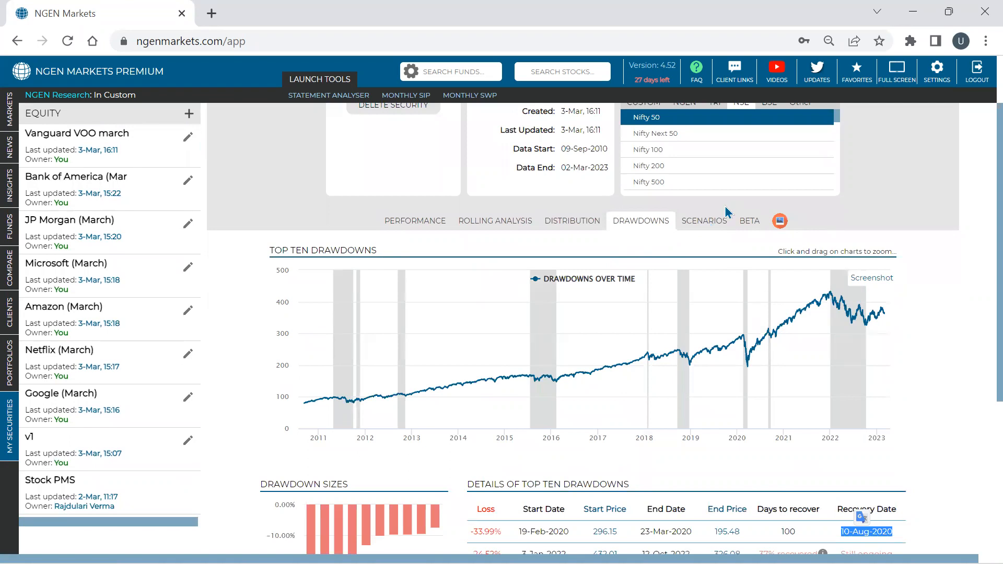
pyautogui.scroll(-3, 669, 214)
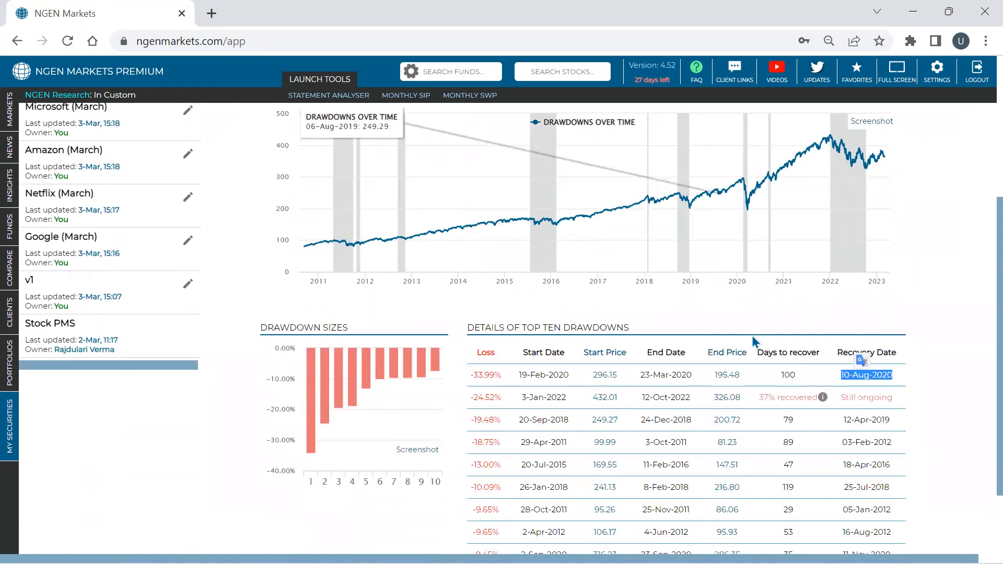
pyautogui.scroll(5, 648, 366)
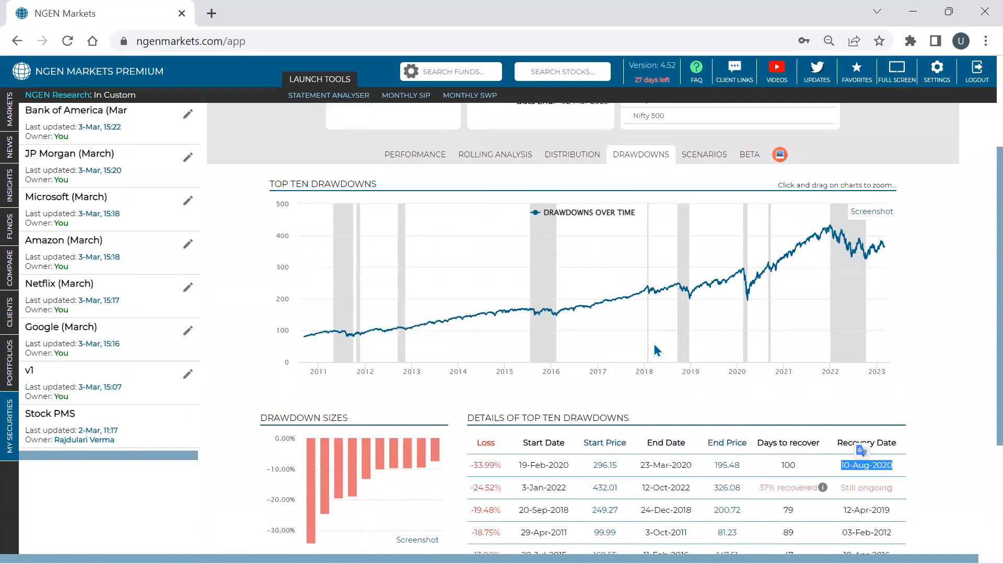
# - Open the scenario analysis and show the in-built Fed Rate Hike scenario against Nifty 50
pyautogui.click(706, 301)
pyautogui.scroll(-3, 708, 309)
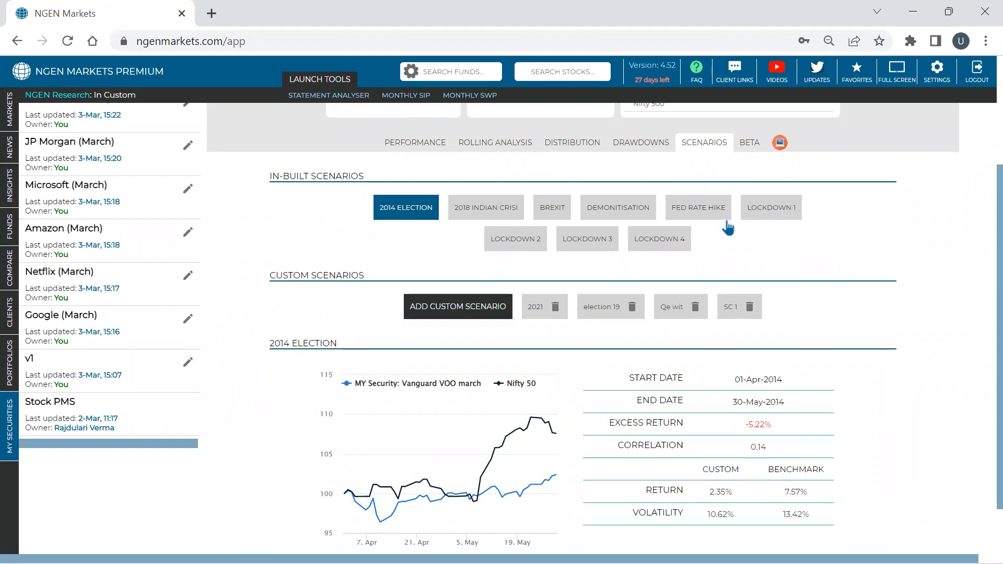
pyautogui.click(689, 214)
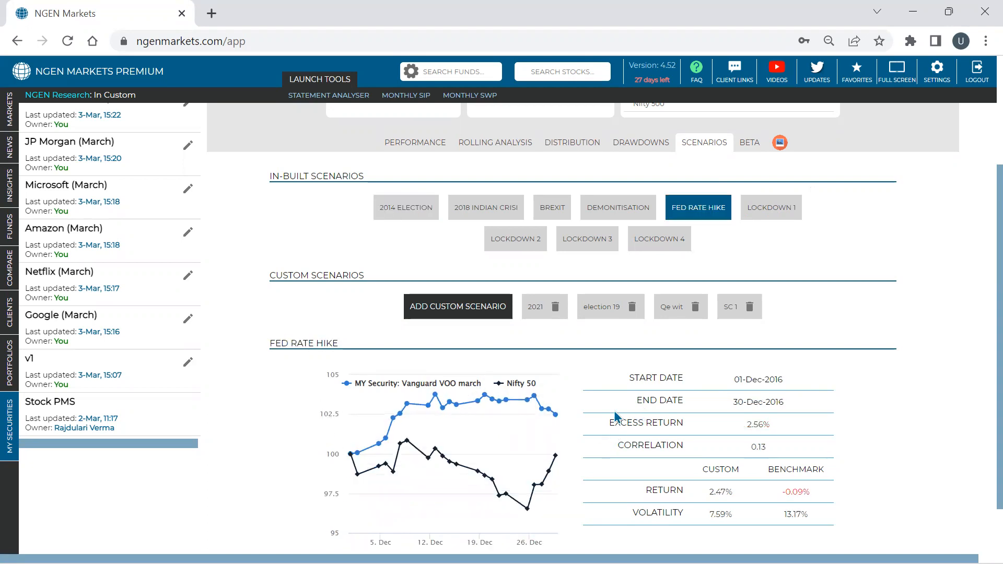
# - Change the security's benchmark to S&P 500
pyautogui.scroll(3, 616, 417)
pyautogui.click(776, 186)
pyautogui.click(792, 191)
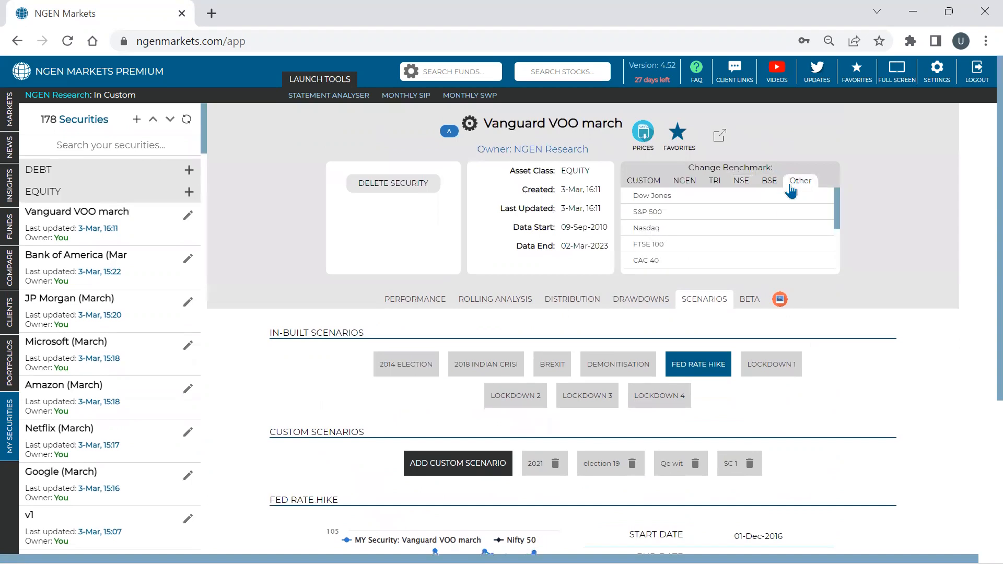
pyautogui.click(717, 214)
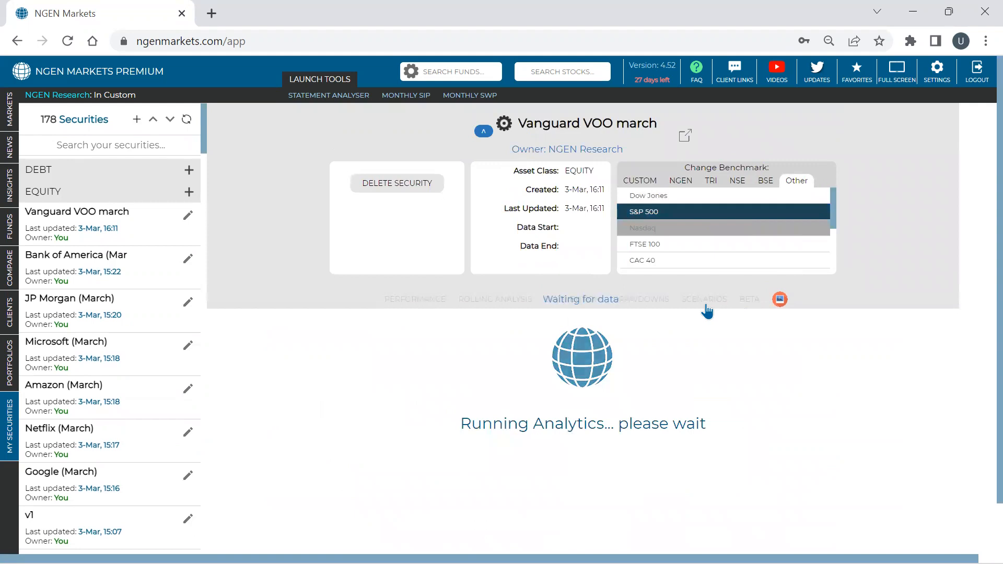
# - Show the Fed Rate Hike scenario against S&P 500 and check its start date
pyautogui.click(706, 305)
pyautogui.scroll(-4, 707, 307)
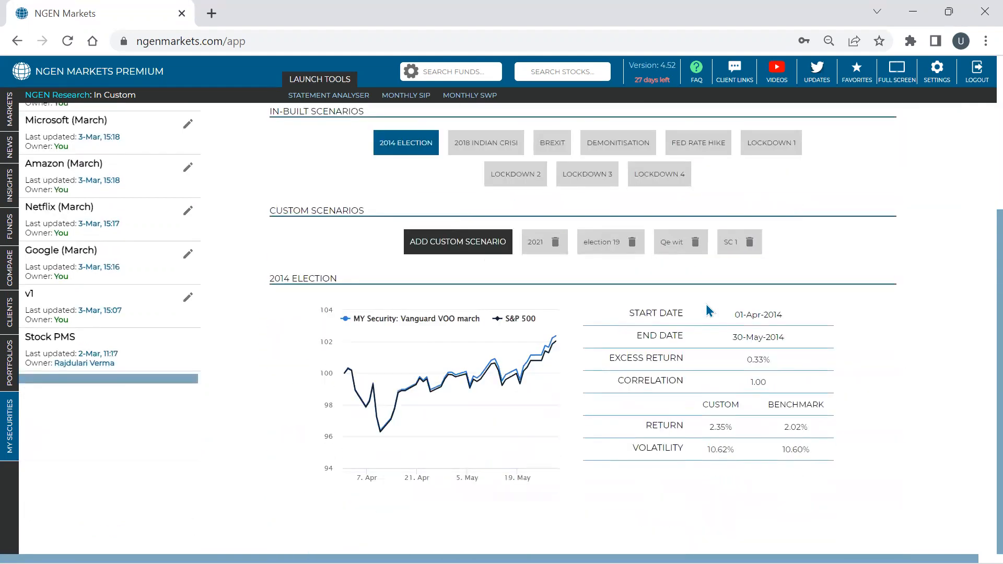
pyautogui.click(703, 152)
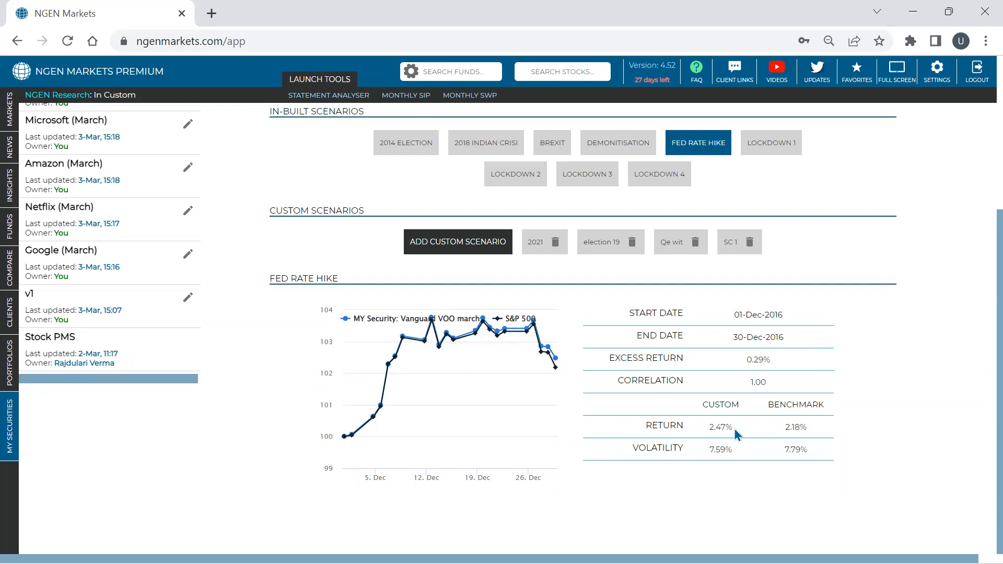
pyautogui.moveTo(732, 314); pyautogui.dragTo(792, 309)
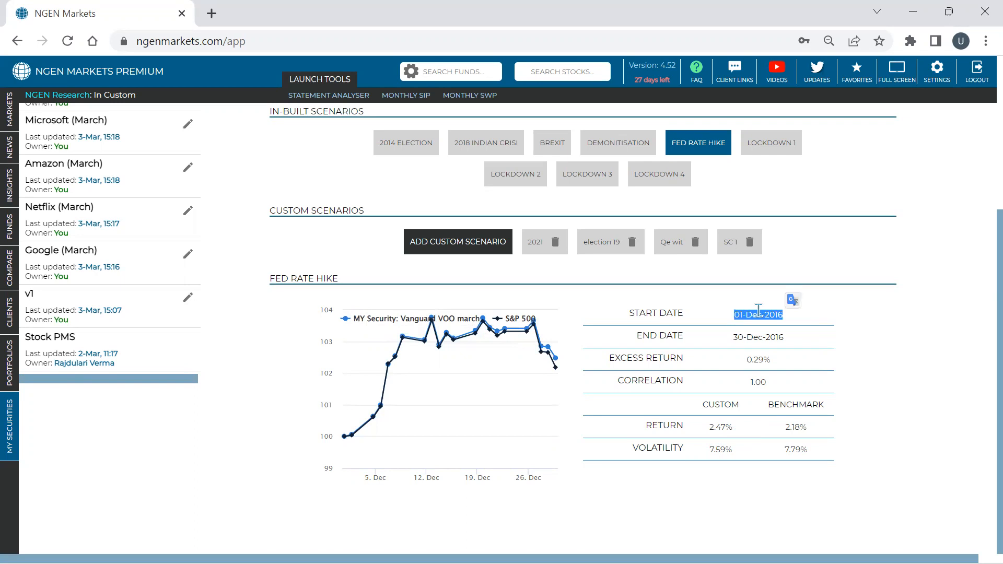
# - Start a custom scenario and set its start date to 01-January-2020
pyautogui.tripleClick(742, 334)
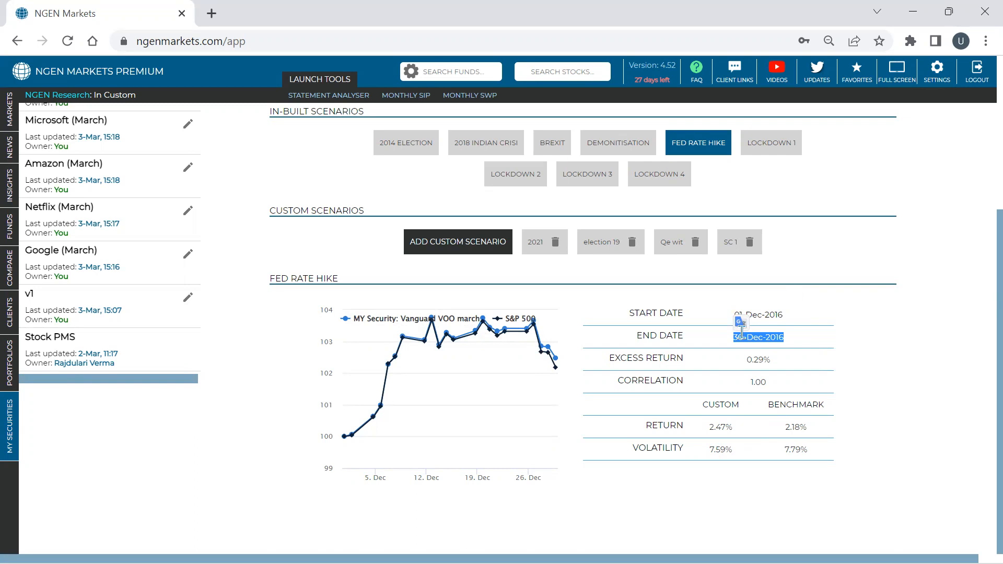
pyautogui.click(464, 253)
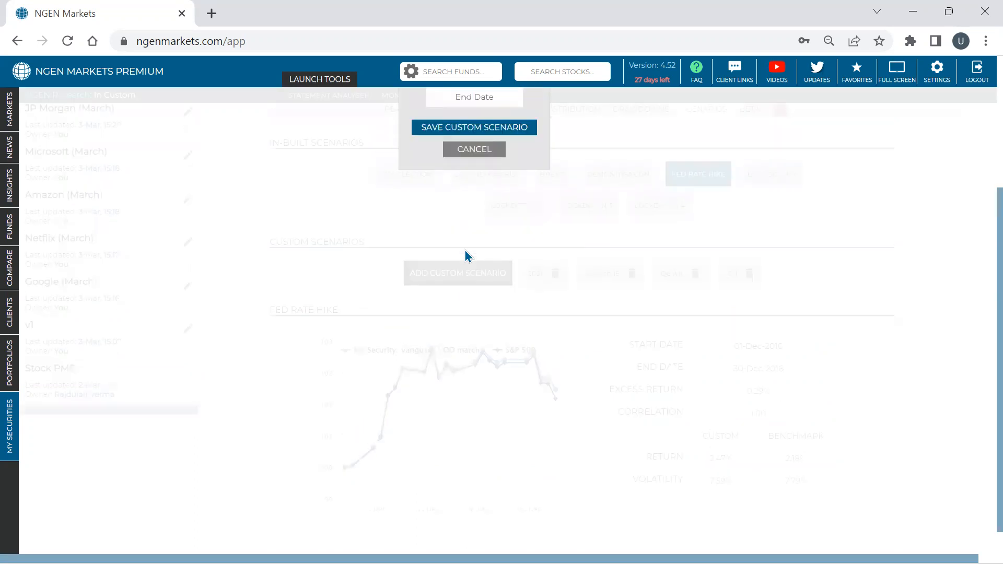
pyautogui.click(467, 203)
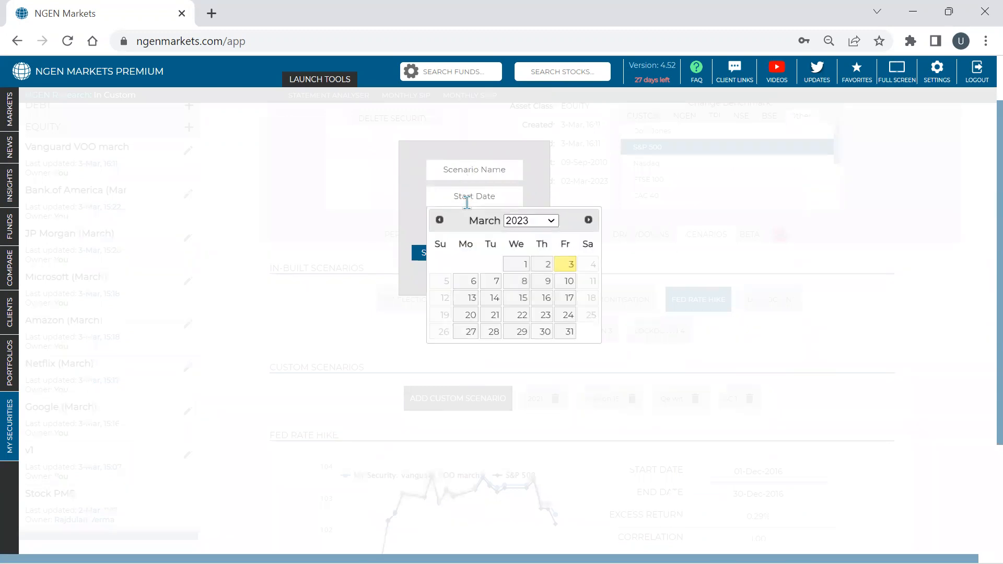
pyautogui.click(528, 223)
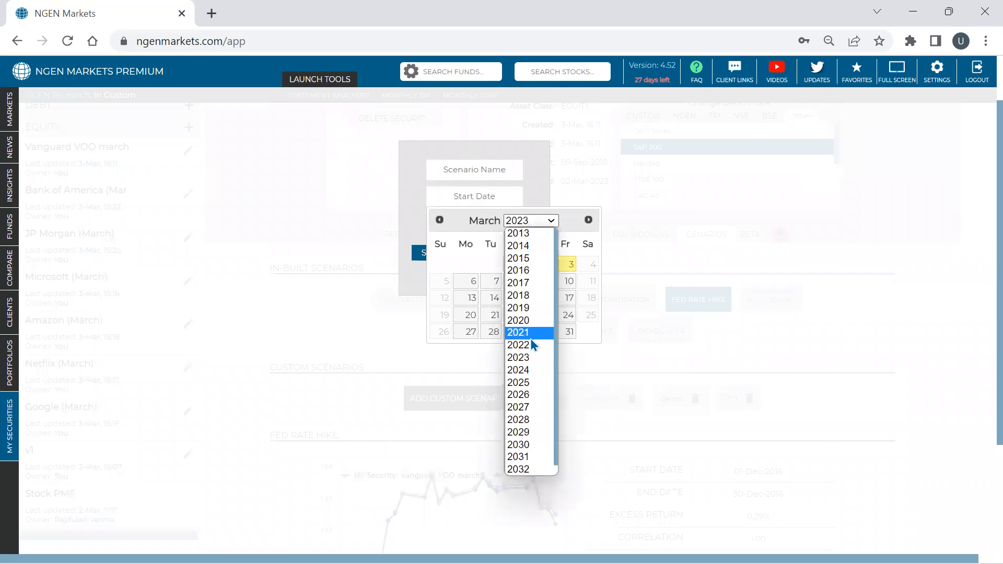
pyautogui.click(529, 321)
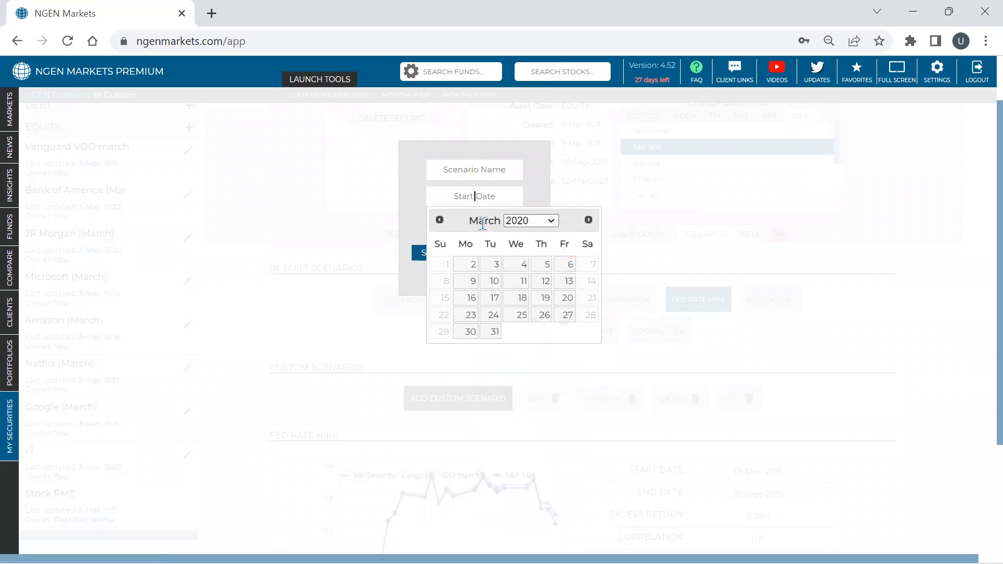
pyautogui.click(440, 221)
pyautogui.click(440, 221)
pyautogui.click(441, 221)
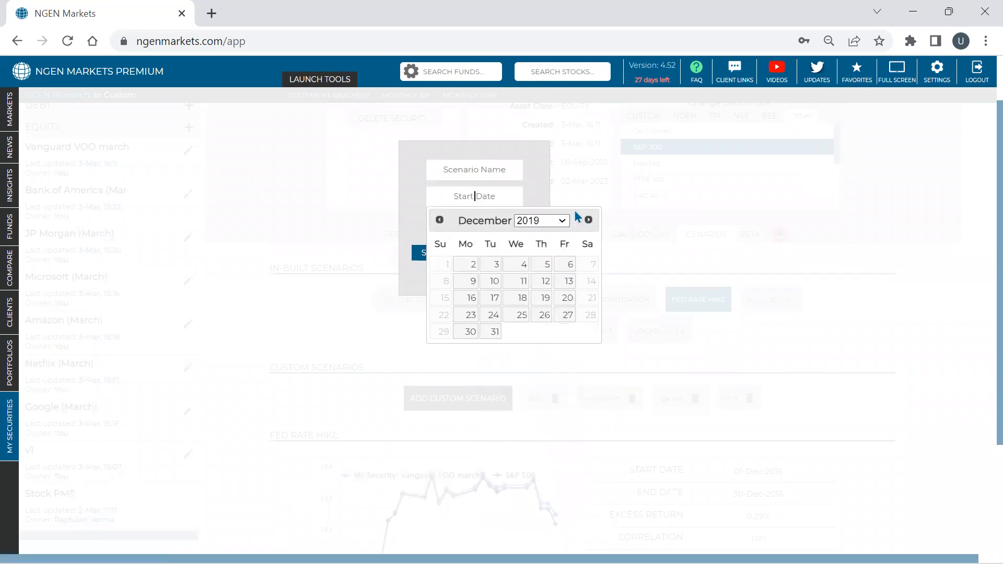
pyautogui.click(589, 220)
pyautogui.click(512, 265)
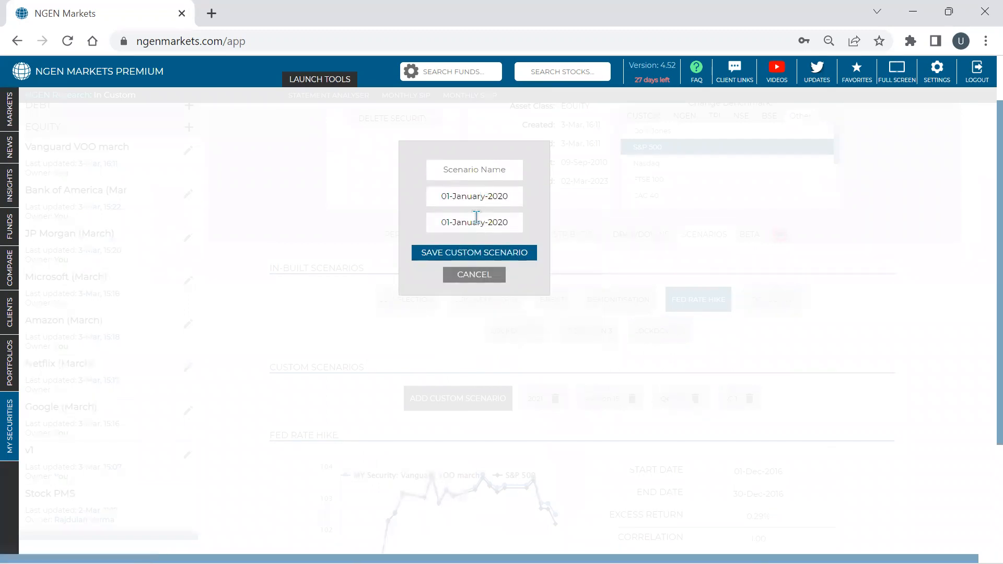
# - Set the custom scenario's end date to 30-April-2020
pyautogui.click(474, 220)
pyautogui.click(589, 247)
pyautogui.click(588, 246)
pyautogui.click(588, 246)
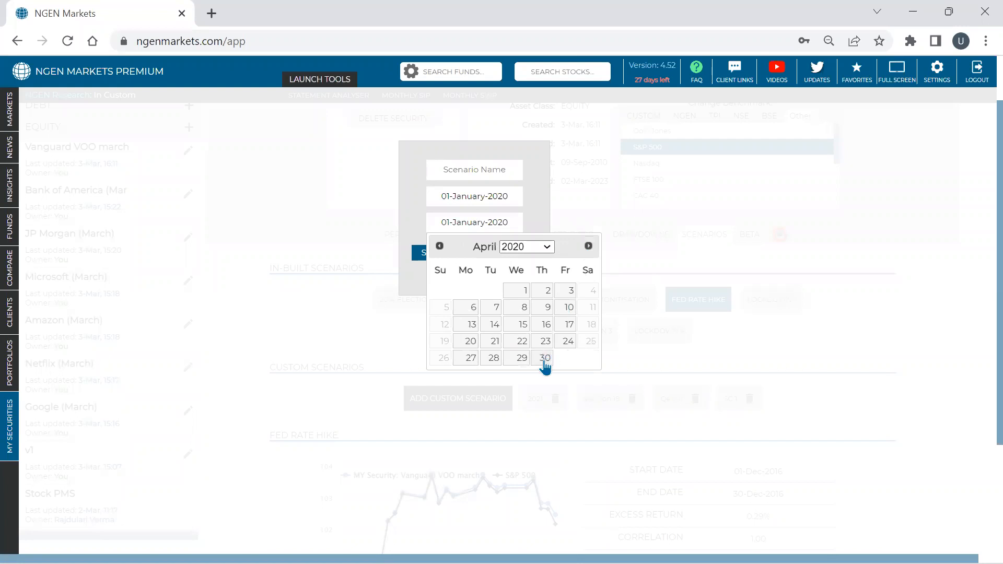
pyautogui.click(543, 360)
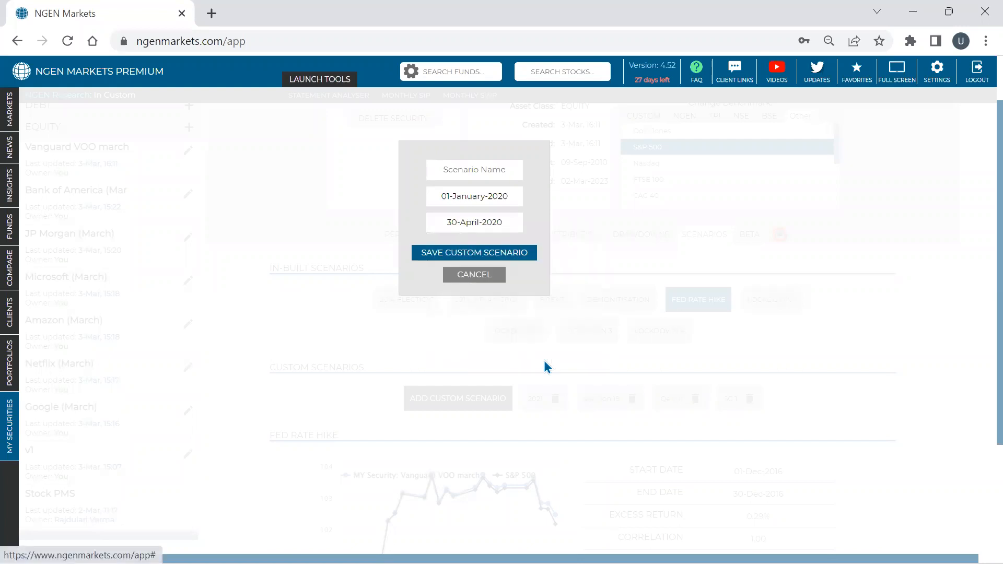
# - Name the custom scenario "covid" and save it
pyautogui.click(473, 166)
pyautogui.write('covid')
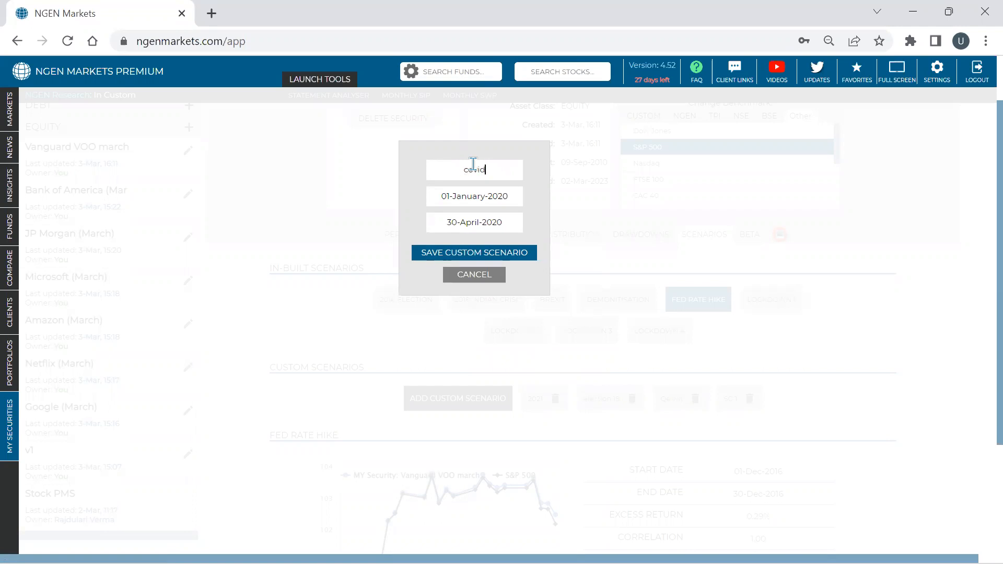
pyautogui.click(473, 253)
pyautogui.scroll(-3, 625, 247)
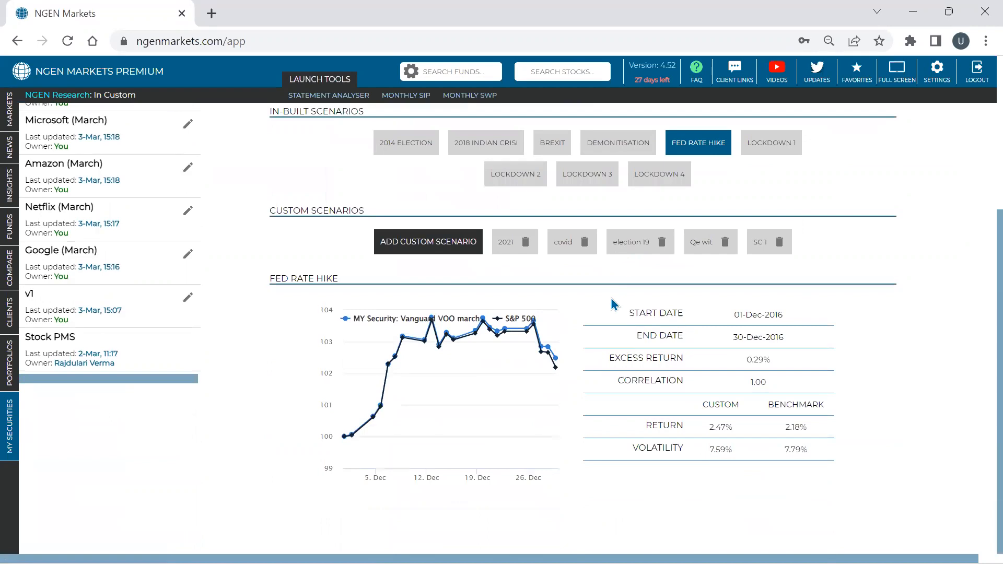
# - Examine the covid scenario's excess return, correlation and return against S&P 500, and show the 2021 custom scenario
pyautogui.click(567, 245)
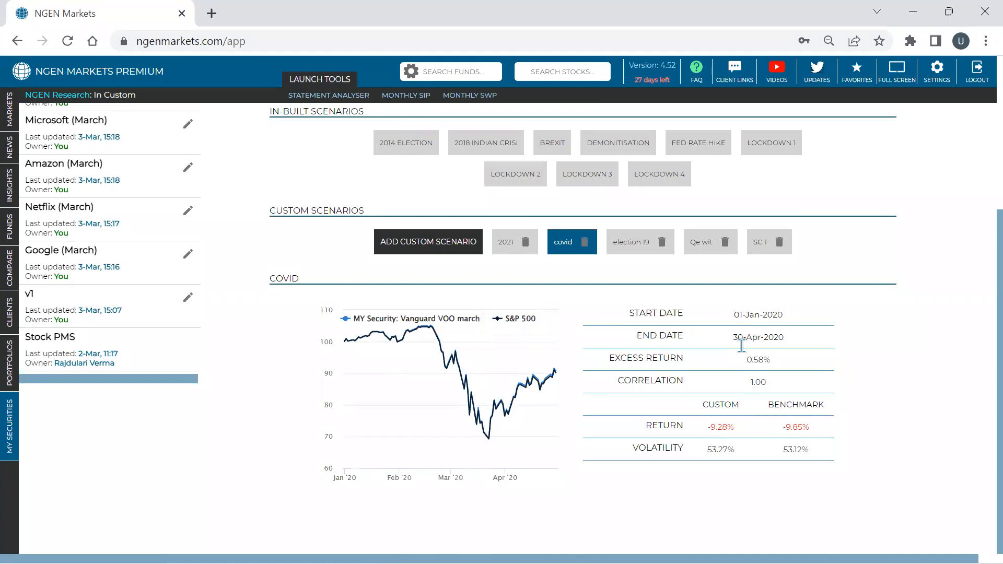
pyautogui.tripleClick(753, 361)
pyautogui.doubleClick(753, 382)
pyautogui.tripleClick(761, 359)
pyautogui.tripleClick(717, 428)
pyautogui.click(513, 253)
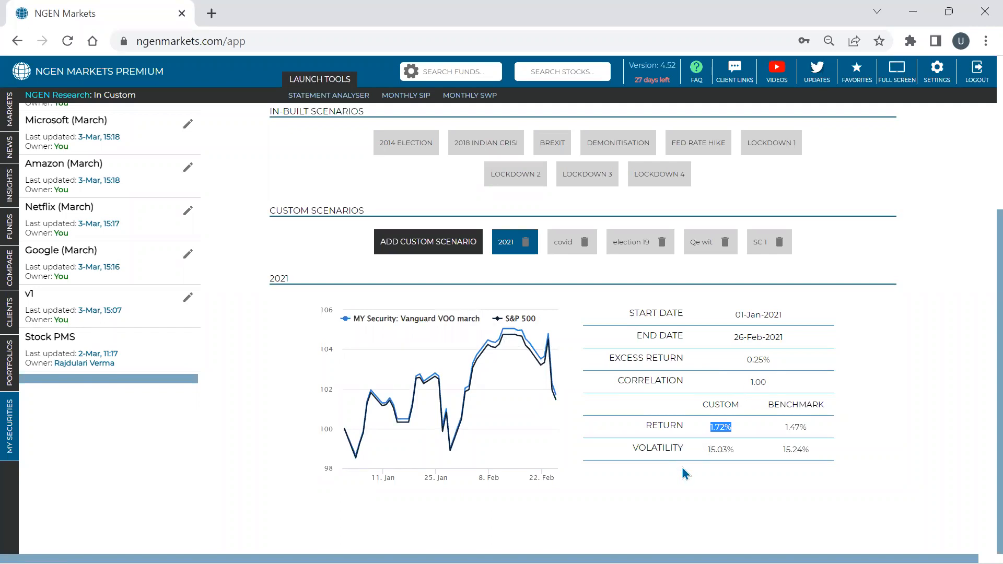
# - Run the beta analysis against S&P 500 for the period 02-March-2016 to 01-March-2023
pyautogui.scroll(4, 706, 470)
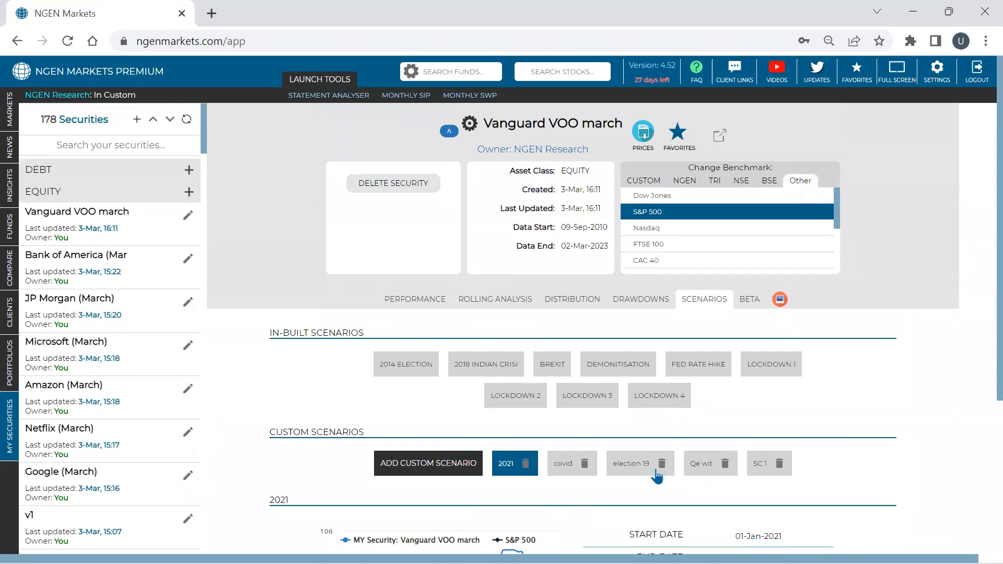
pyautogui.click(753, 299)
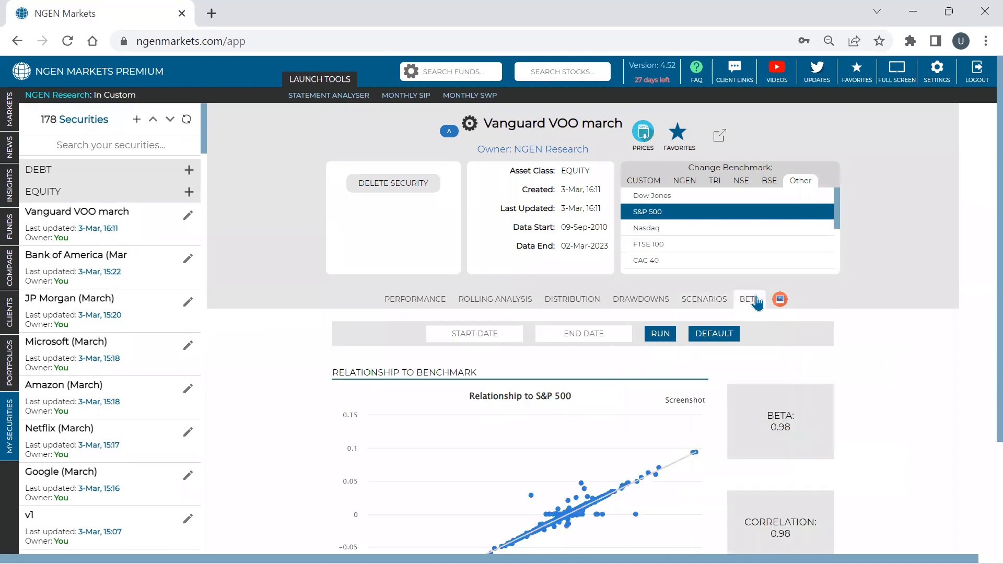
pyautogui.scroll(-1, 758, 310)
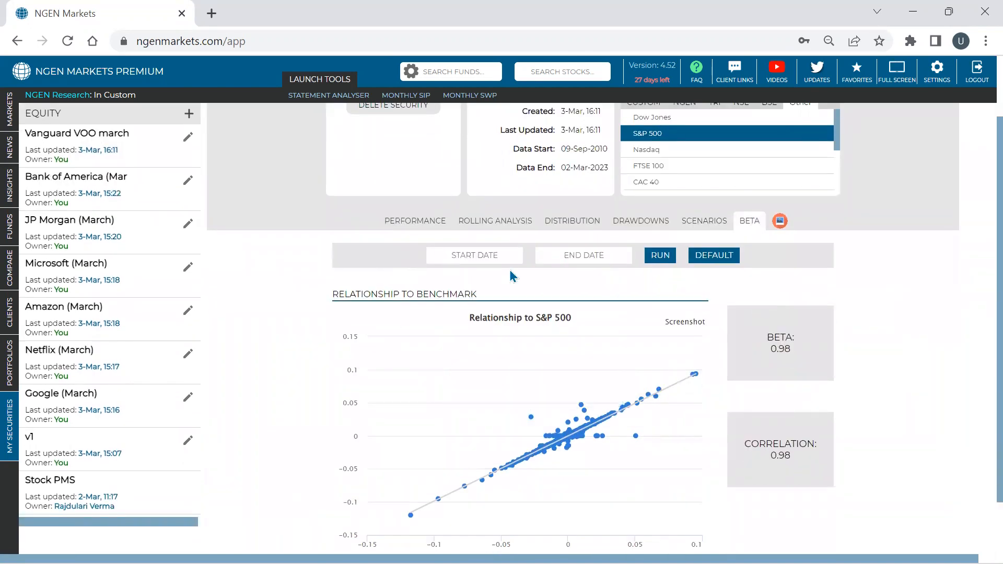
pyautogui.click(494, 254)
pyautogui.click(531, 278)
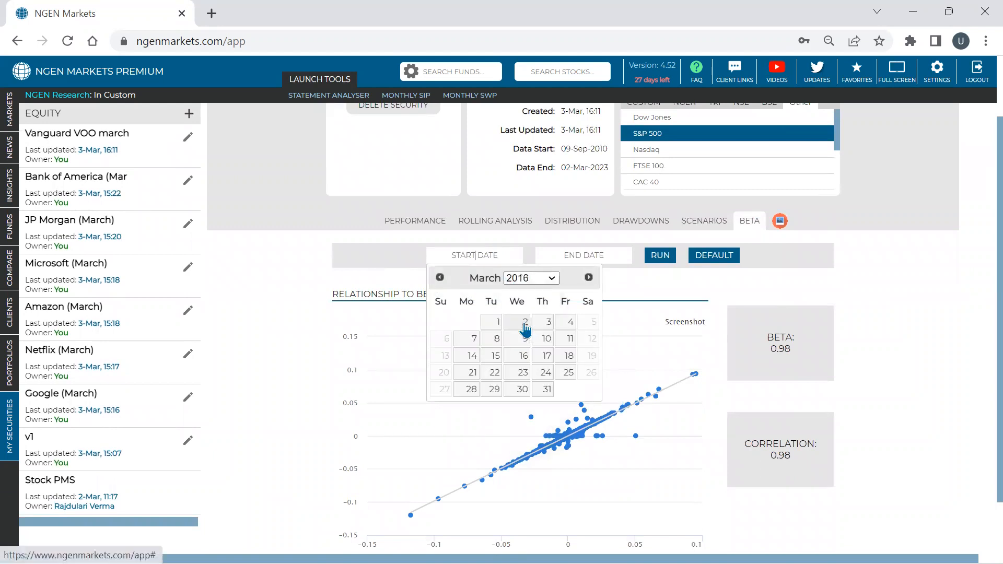
pyautogui.click(527, 325)
pyautogui.click(614, 257)
pyautogui.click(620, 324)
pyautogui.click(666, 261)
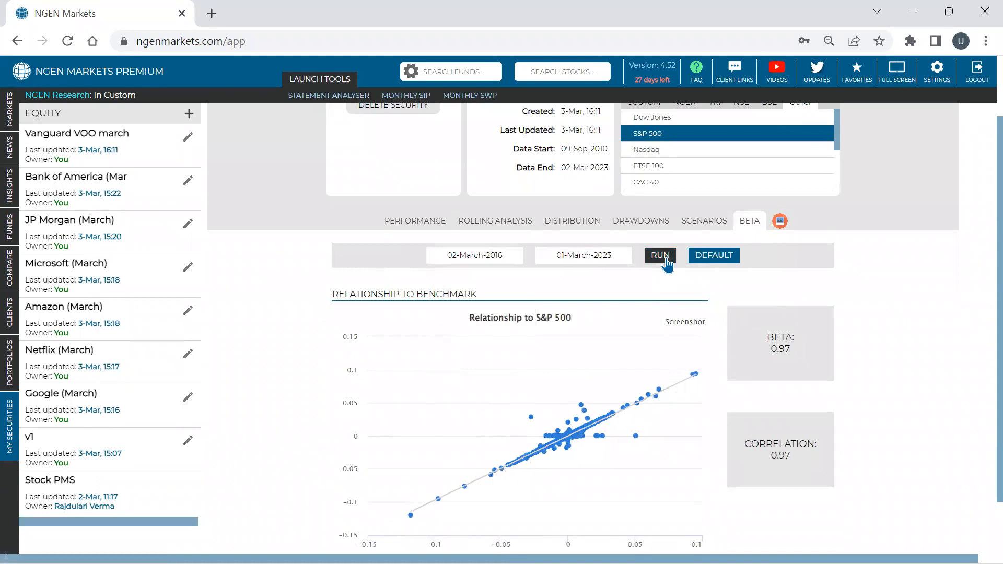
# - Run the return distribution of Vanguard VOO march with 10 intervals and a 1 Month return period
pyautogui.click(575, 229)
pyautogui.click(649, 253)
pyautogui.click(642, 277)
pyautogui.click(648, 256)
pyautogui.click(647, 287)
pyautogui.click(703, 257)
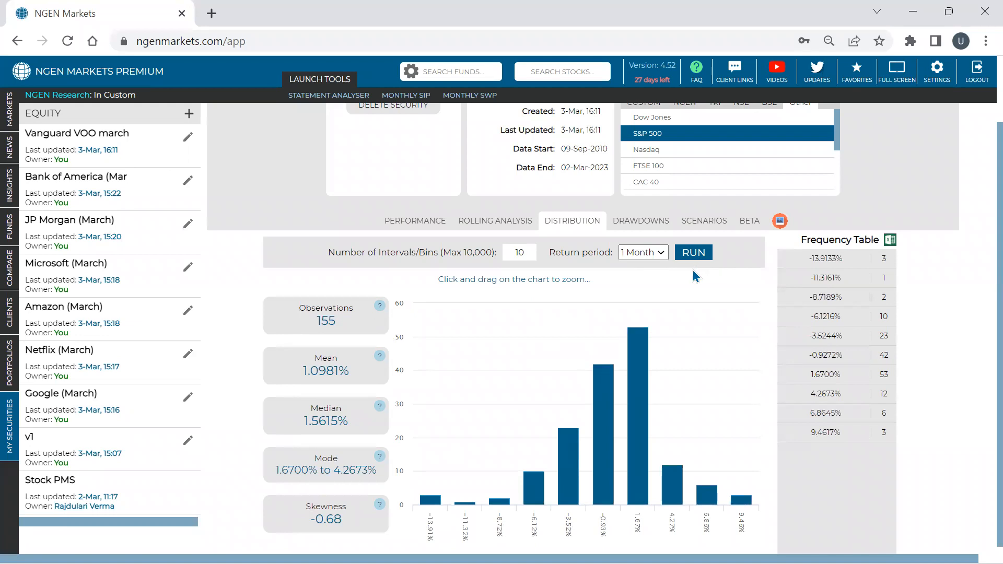
pyautogui.moveTo(637, 359)
# - Open the securities comparison and add the custom securities JP Morgan (March), Microsoft (March) and Amazon (March)
pyautogui.scroll(2, 510, 437)
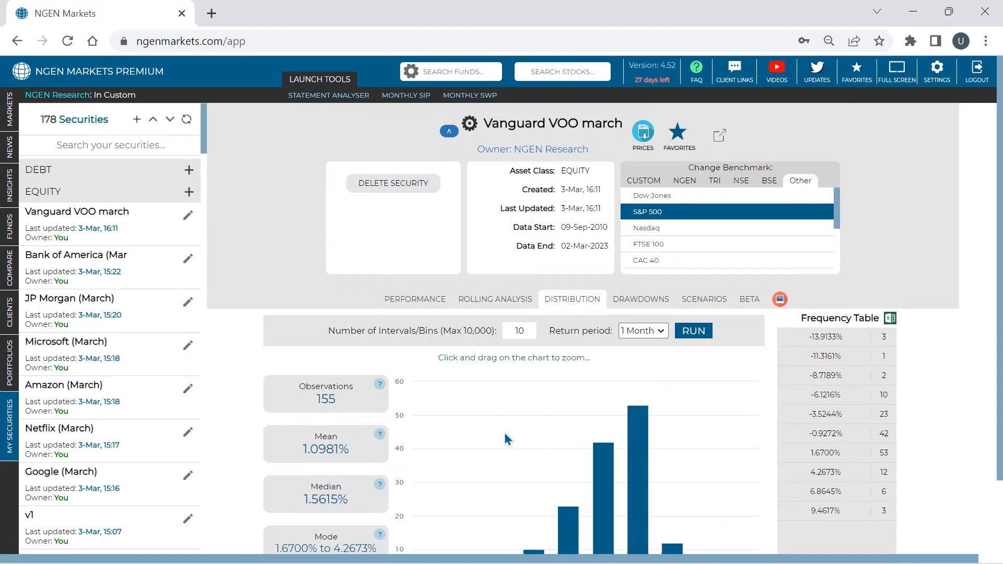
pyautogui.tripleClick(547, 123)
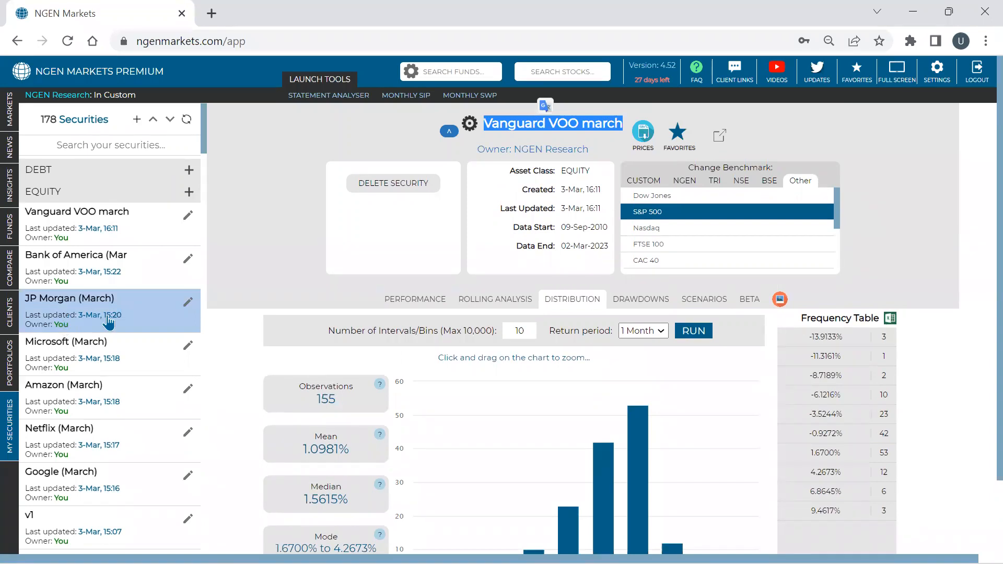
pyautogui.click(15, 286)
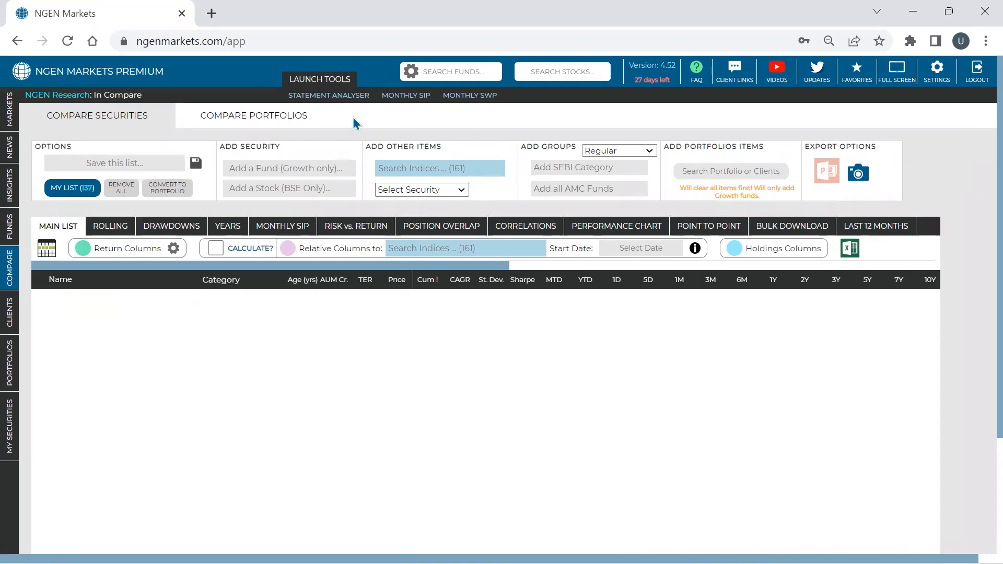
pyautogui.click(413, 194)
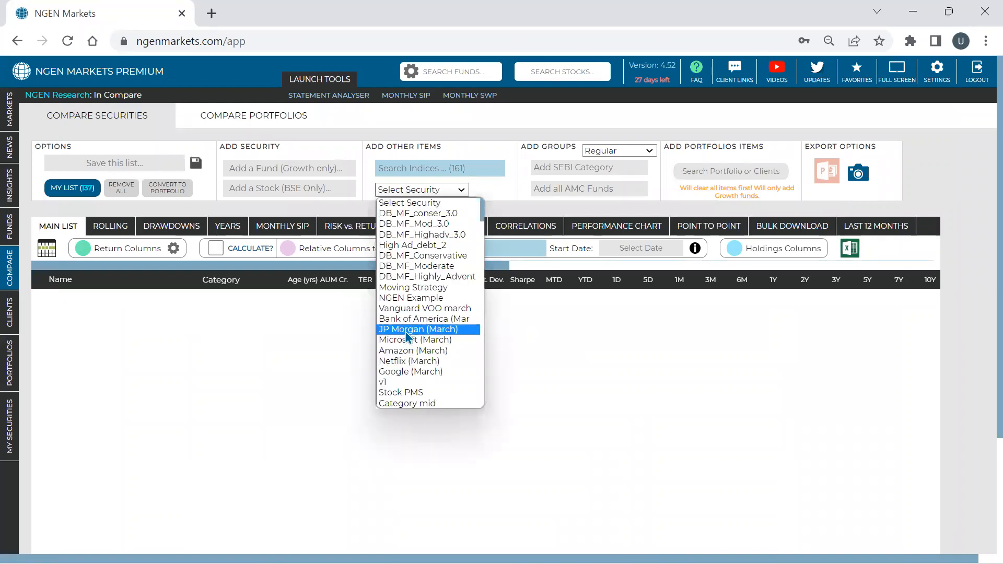
pyautogui.click(407, 330)
pyautogui.click(434, 190)
pyautogui.click(431, 340)
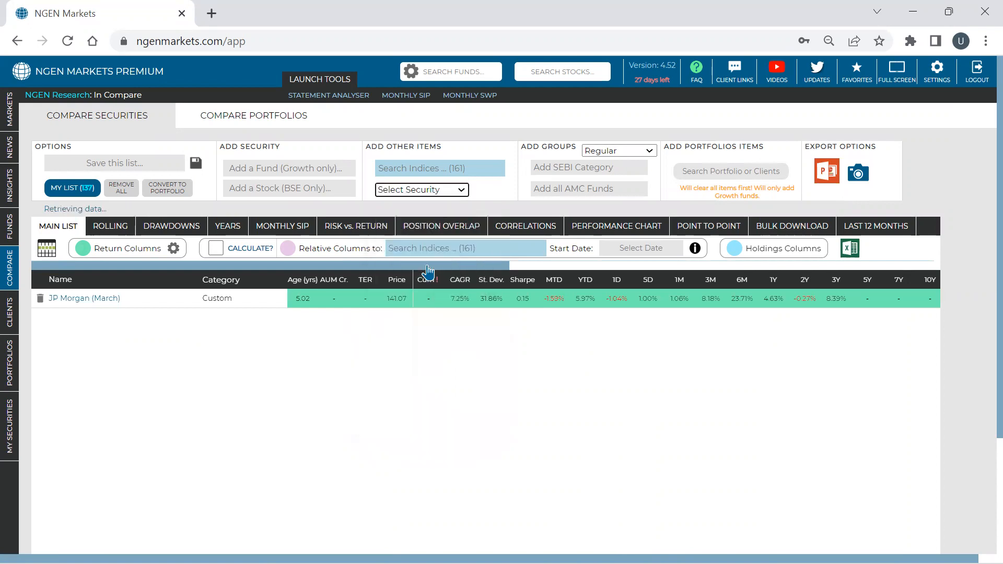
pyautogui.click(432, 190)
pyautogui.click(429, 349)
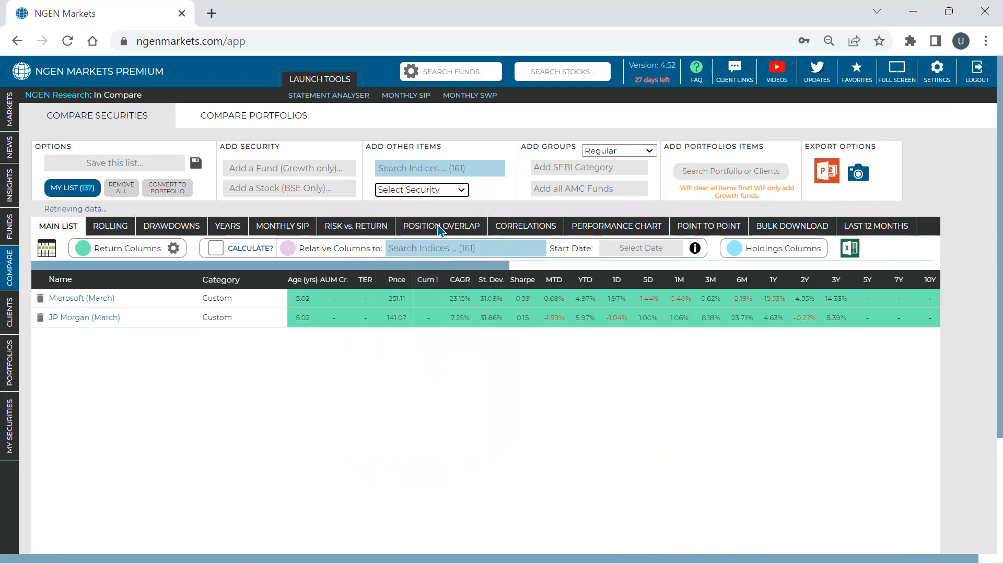
# - Add the custom securities Google (March), Netflix (March) and Vanguard VOO march to the comparison list
pyautogui.click(439, 191)
pyautogui.click(438, 372)
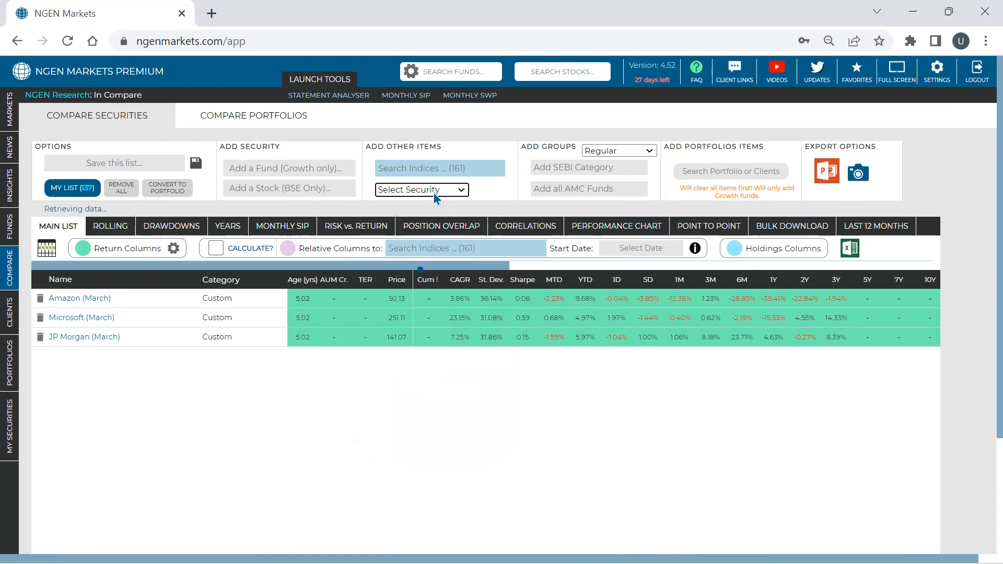
pyautogui.click(434, 191)
pyautogui.click(421, 436)
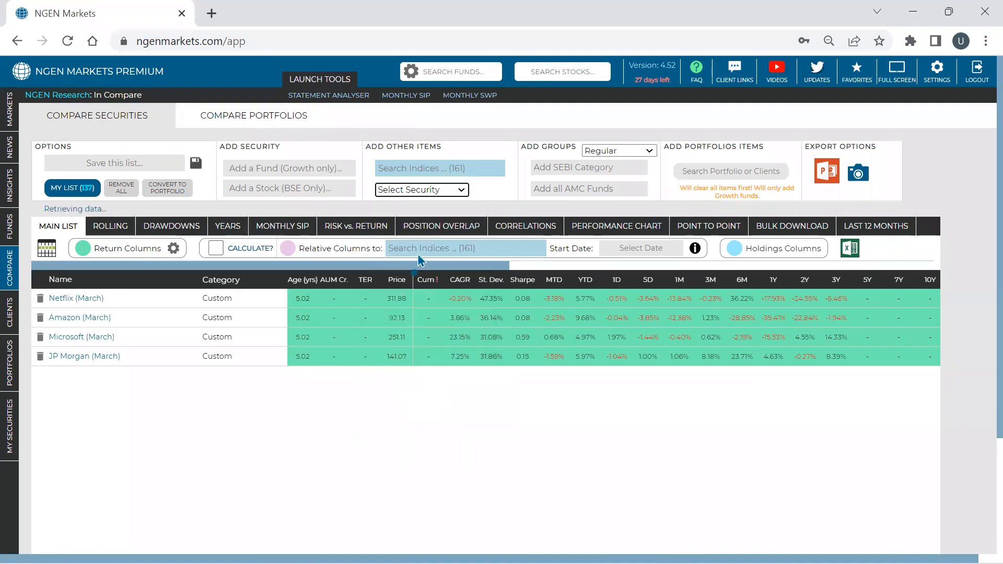
pyautogui.click(422, 193)
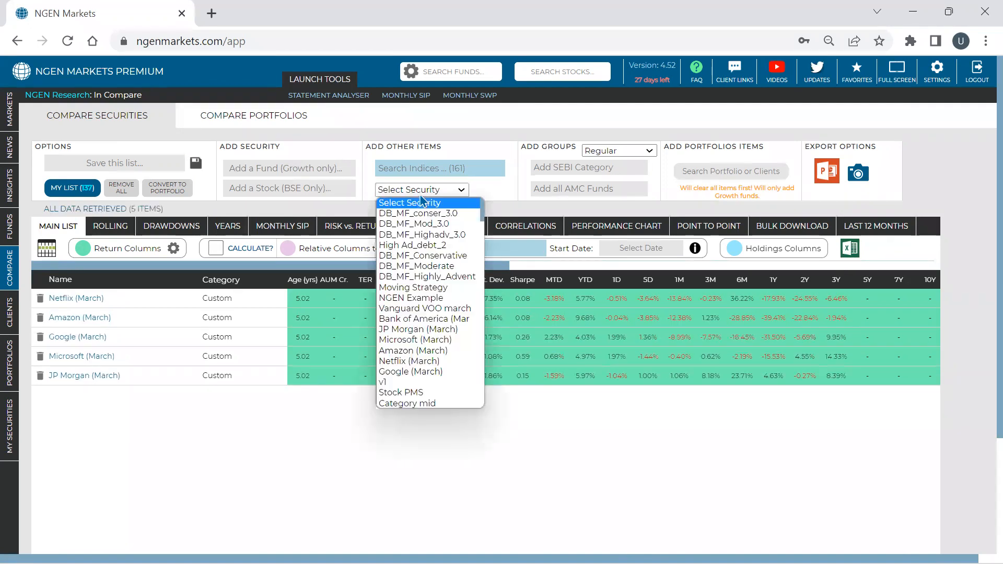
pyautogui.click(409, 319)
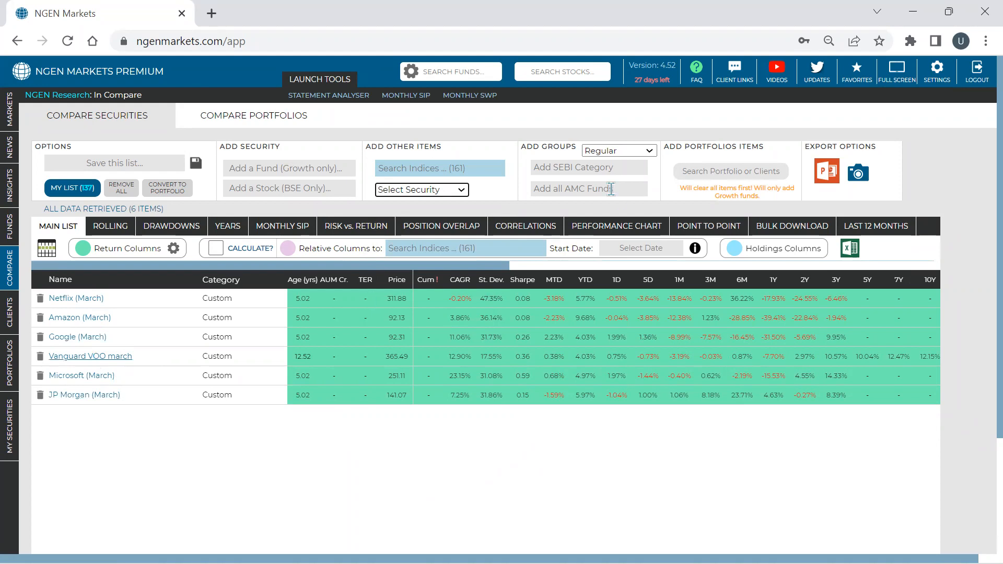
# - Add the world indices S&P 500 and Nasdaq to the comparison list
pyautogui.click(476, 174)
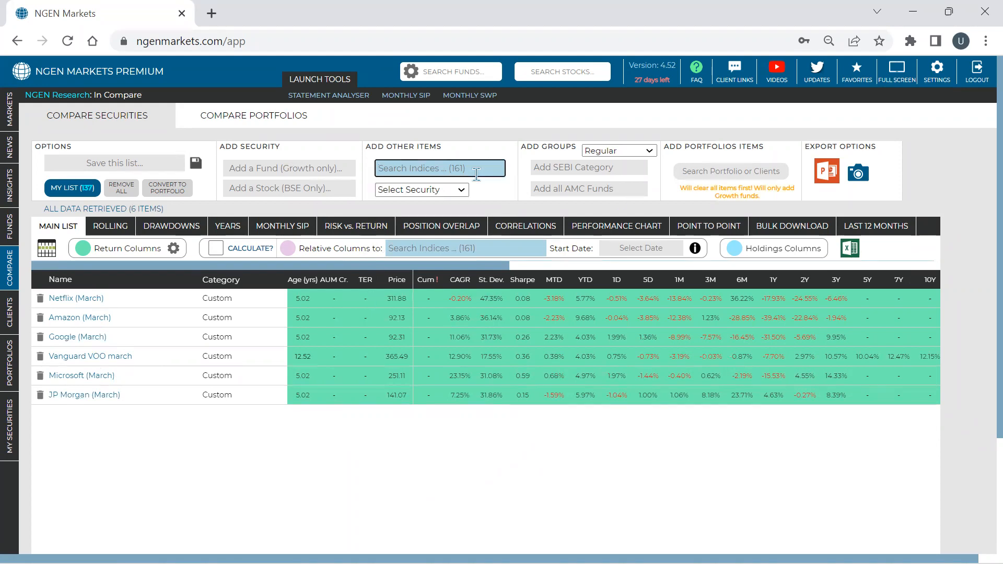
pyautogui.write('SP5')
pyautogui.press('BackSpace')
pyautogui.press('BackSpace')
pyautogui.press('BackSpace')
pyautogui.write('500')
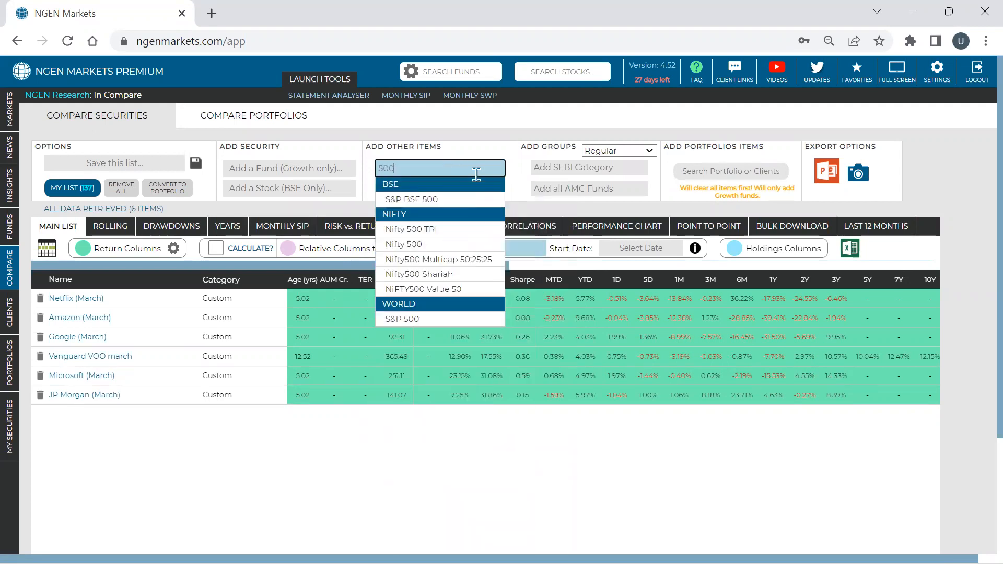
pyautogui.click(427, 320)
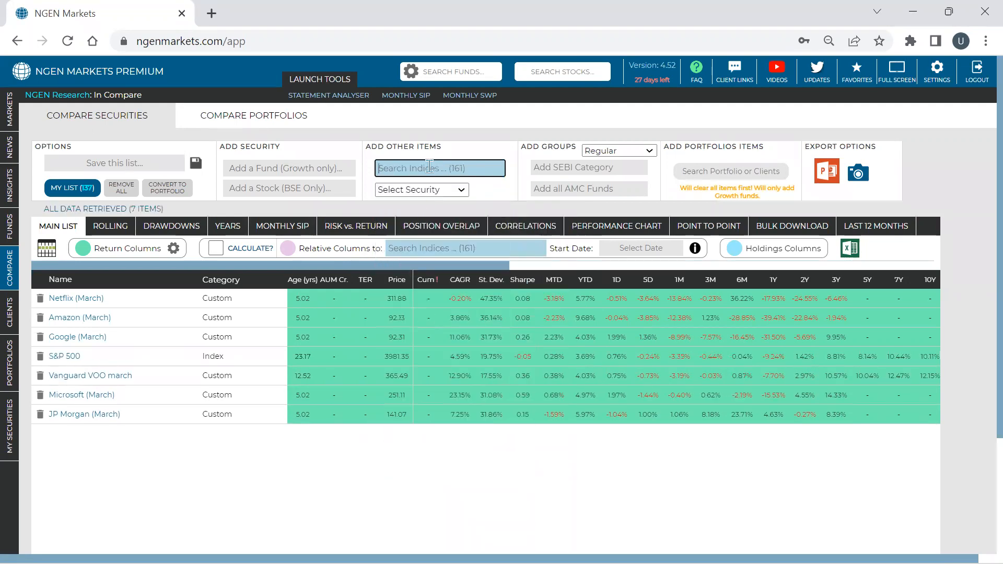
pyautogui.write('nasdaq')
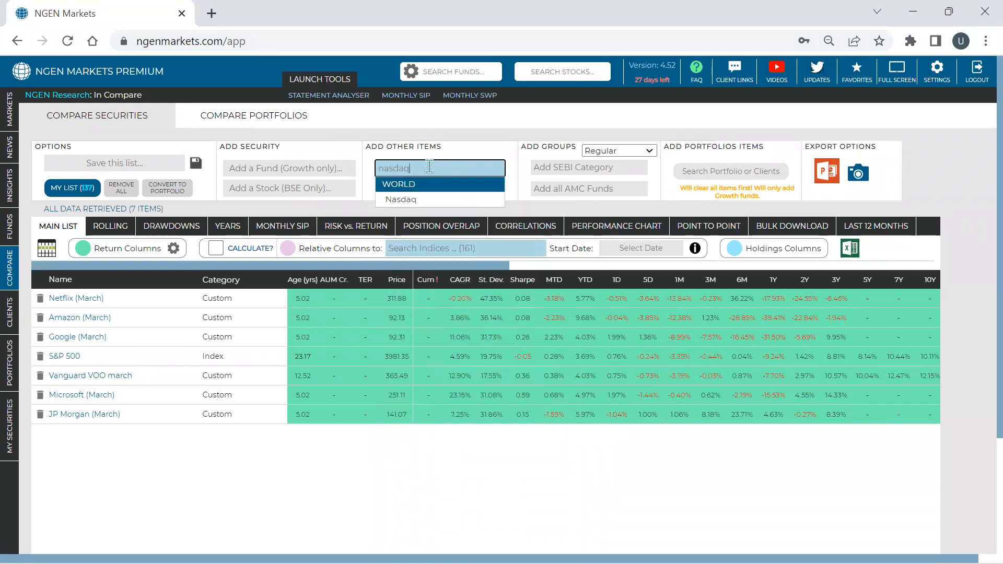
pyautogui.click(398, 200)
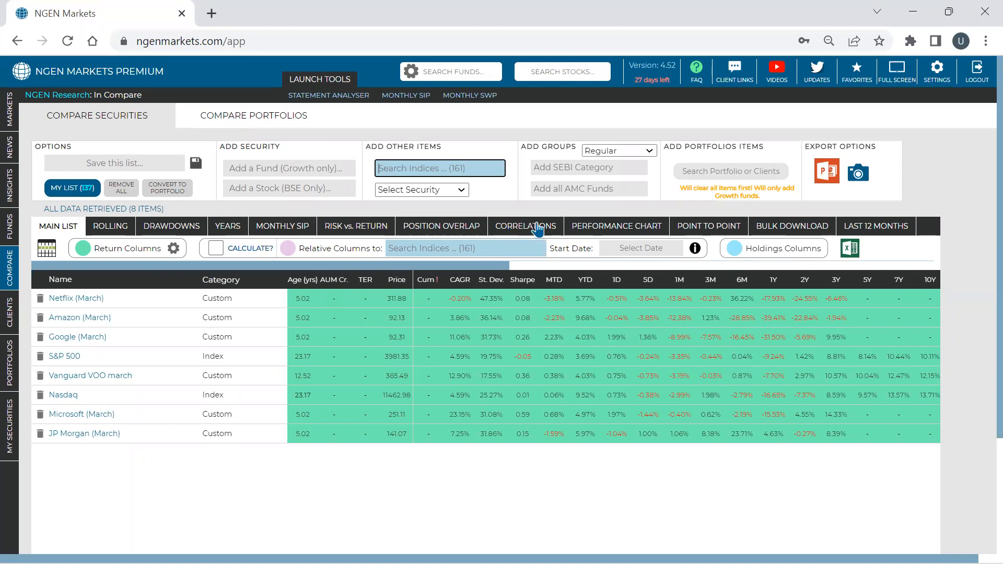
# - Show the correlation matrix for all the compared securities and indices
pyautogui.click(519, 228)
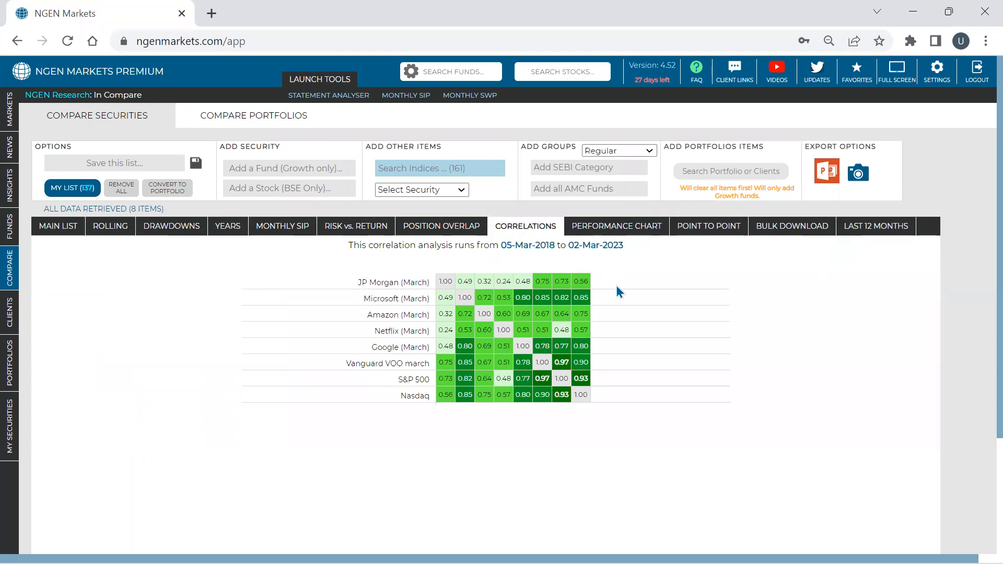
# - Examine the correlation matrix's analysis period and the correlation between Vanguard VOO march and the S&P 500
pyautogui.hotkey('ctrl', '+')
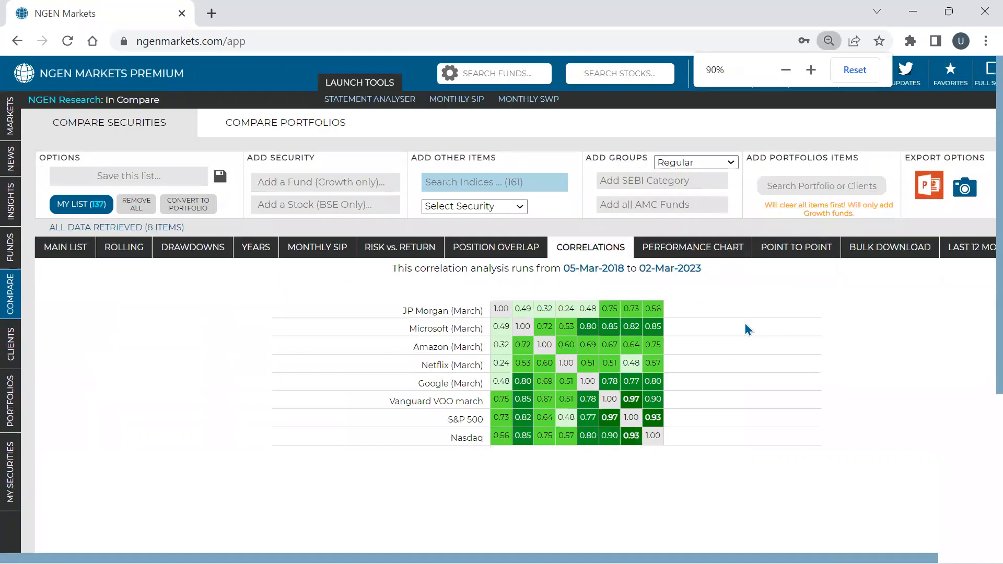
pyautogui.scroll(-2, 745, 321)
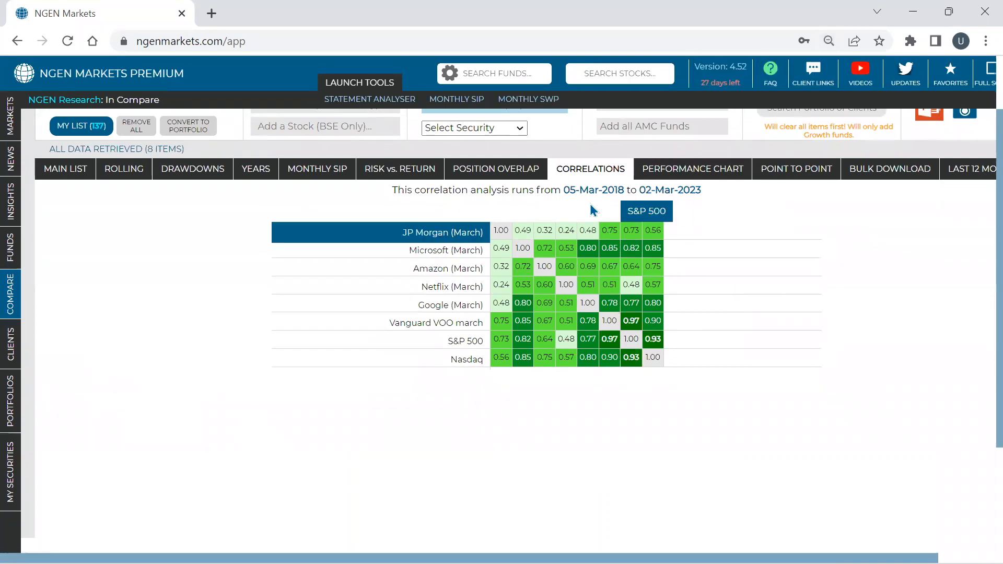
pyautogui.tripleClick(573, 190)
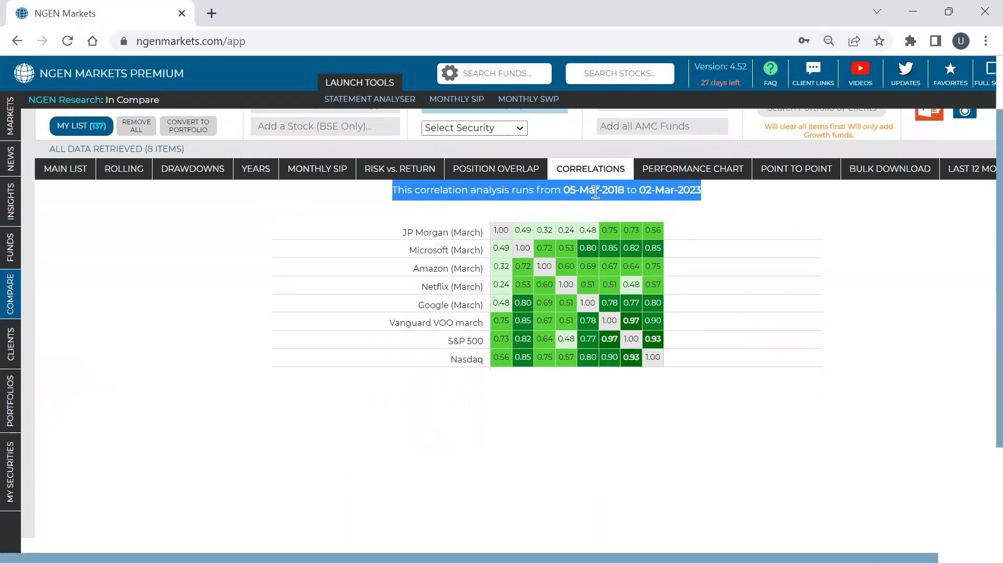
pyautogui.click(670, 197)
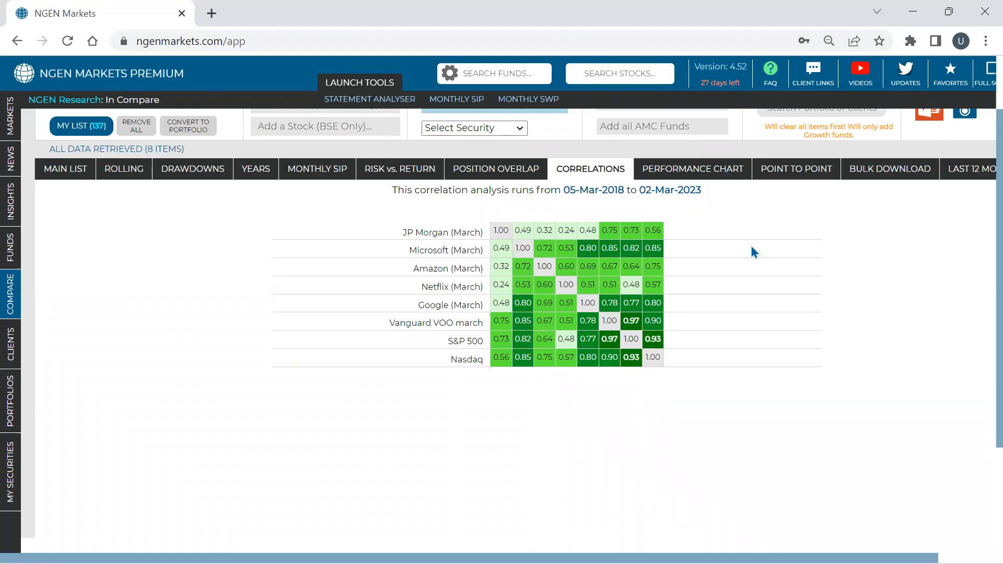
pyautogui.scroll(2, 751, 245)
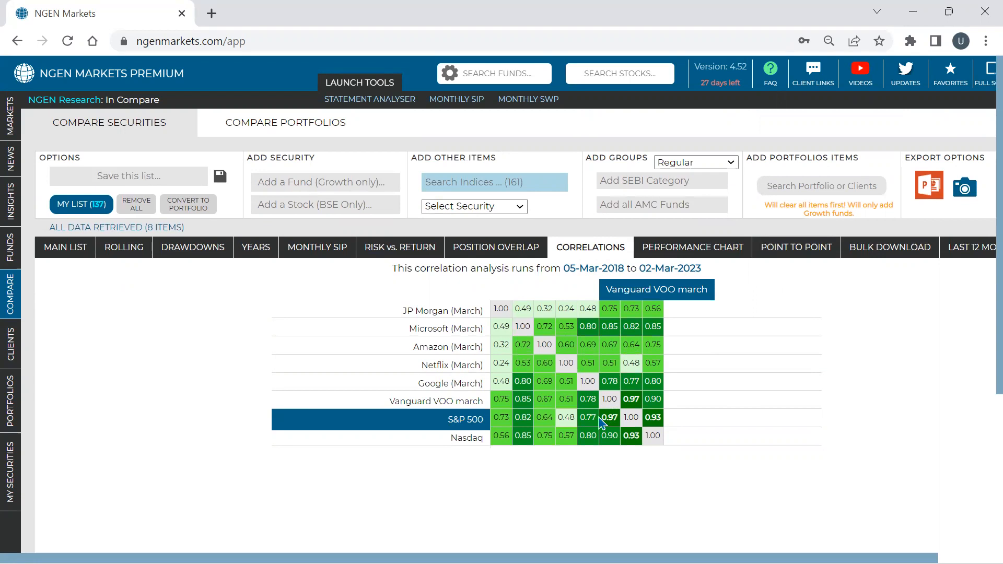
pyautogui.doubleClick(603, 418)
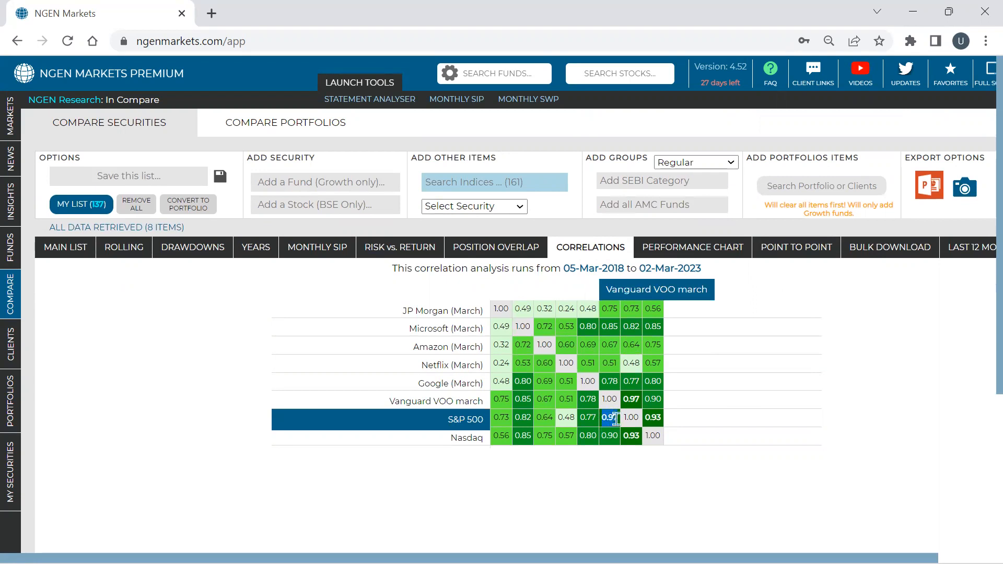
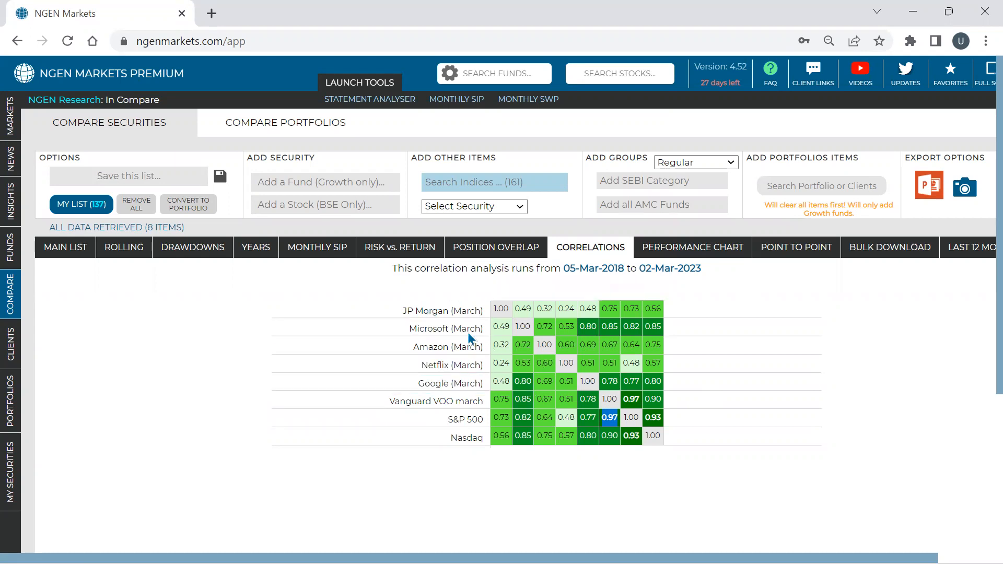
# - Add the custom security Bank of America (Mar to the comparison list and show the updated correlation matrix
pyautogui.click(431, 313)
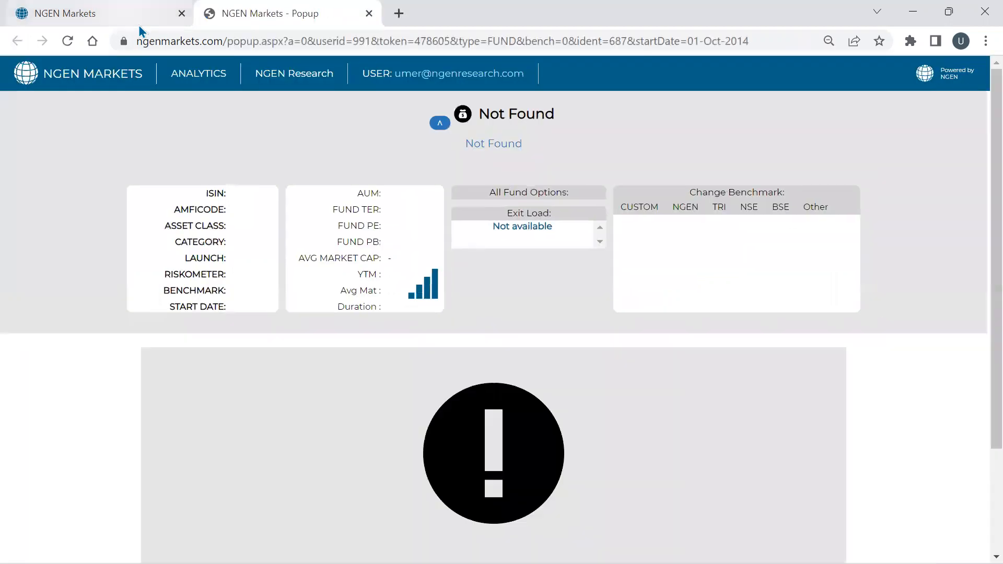
pyautogui.click(104, 13)
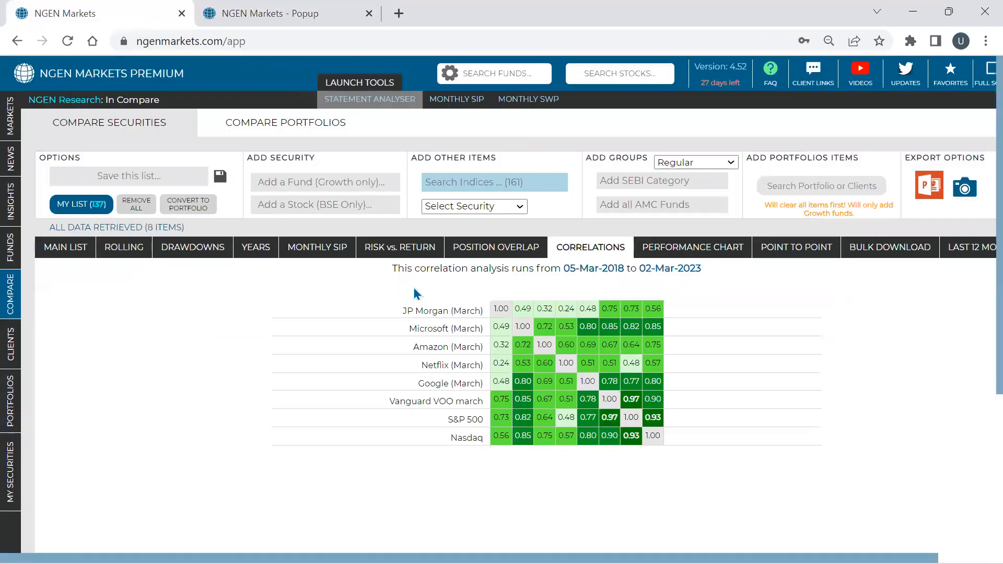
pyautogui.click(468, 209)
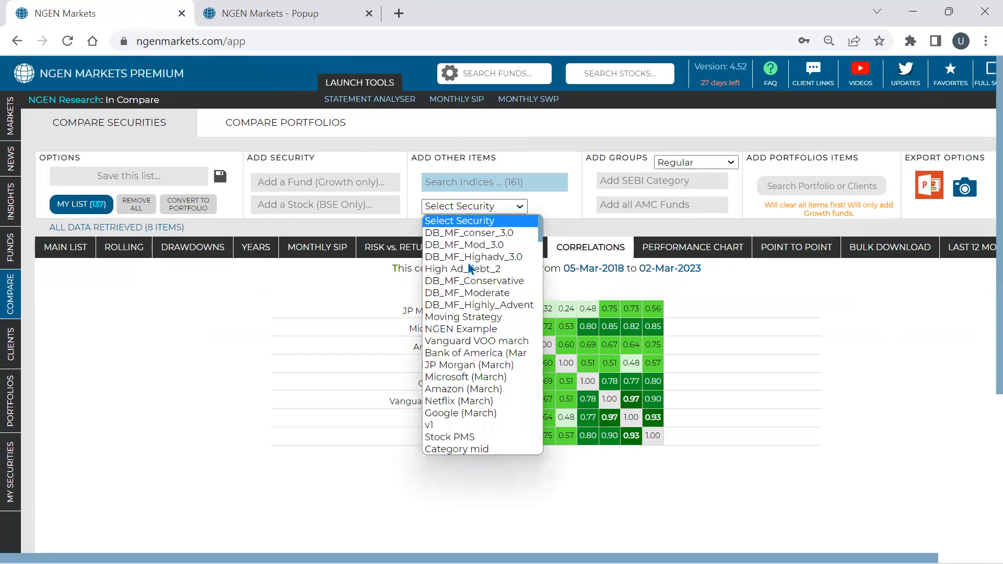
pyautogui.click(476, 357)
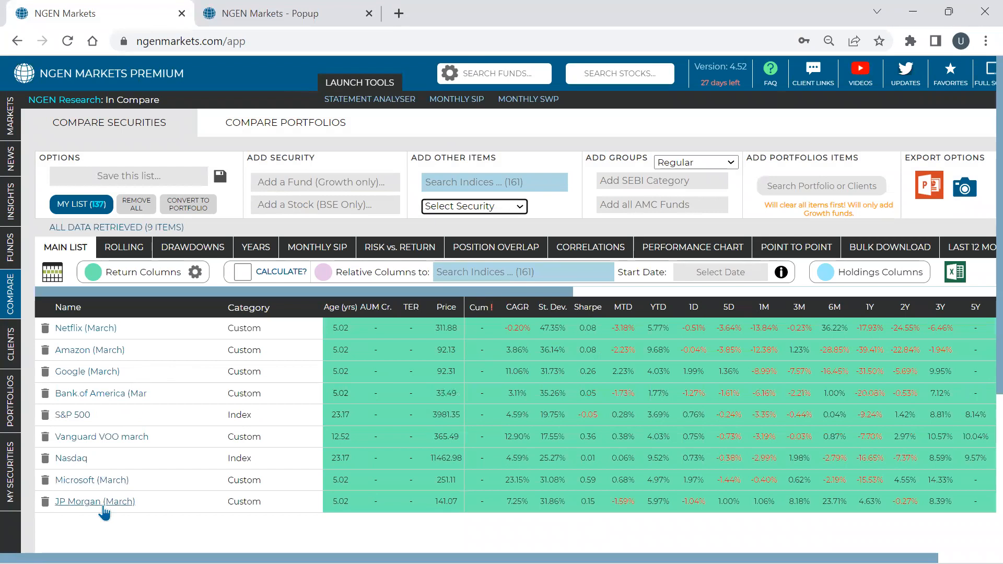
pyautogui.click(590, 253)
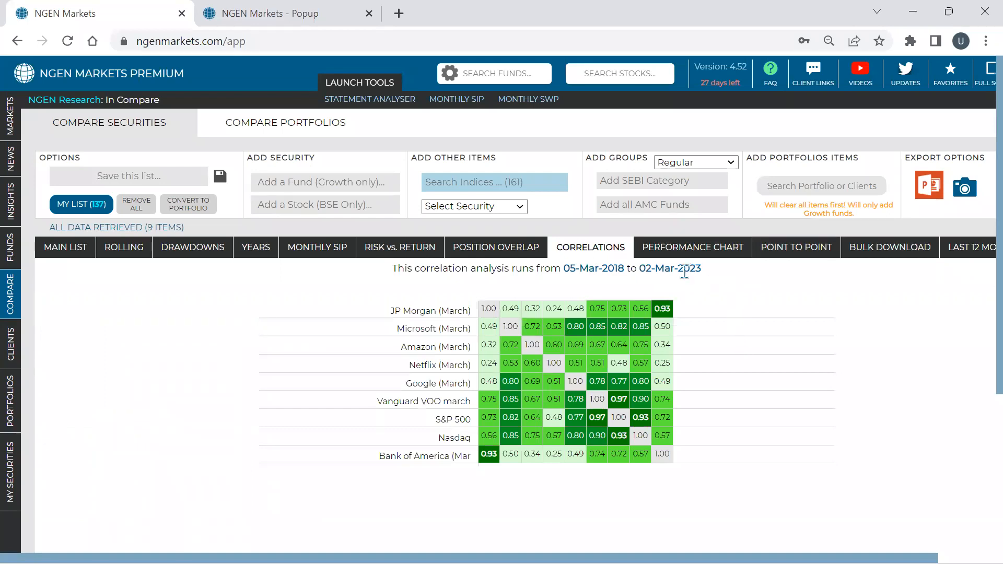
pyautogui.moveTo(665, 308)
# - Add the fund Mirae Asset Large Cap Fund (G) to the comparison list and show its correlations with the other items
pyautogui.click(326, 187)
pyautogui.write('mirae')
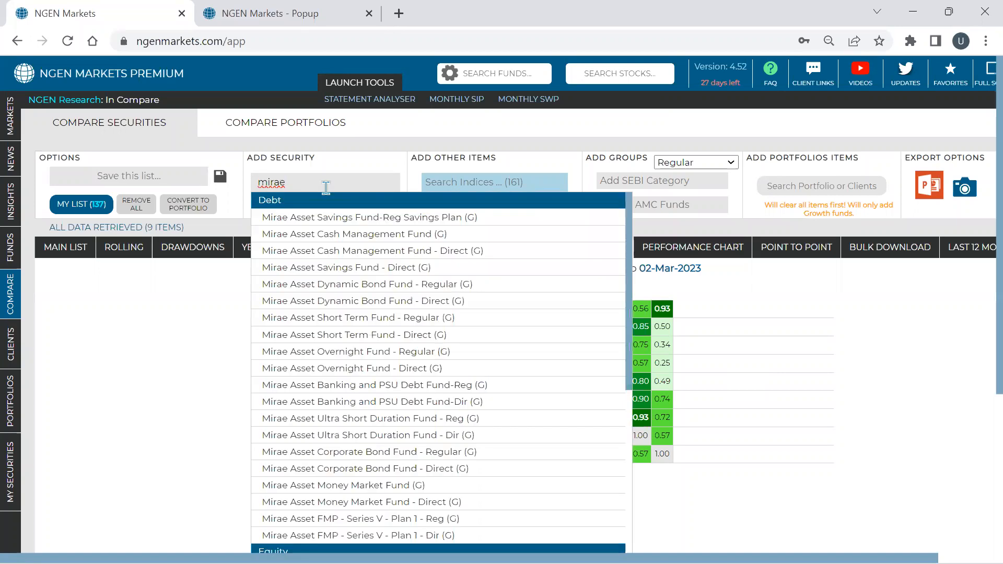
pyautogui.write(' large')
pyautogui.press('Down')
pyautogui.press('Down')
pyautogui.press('Return')
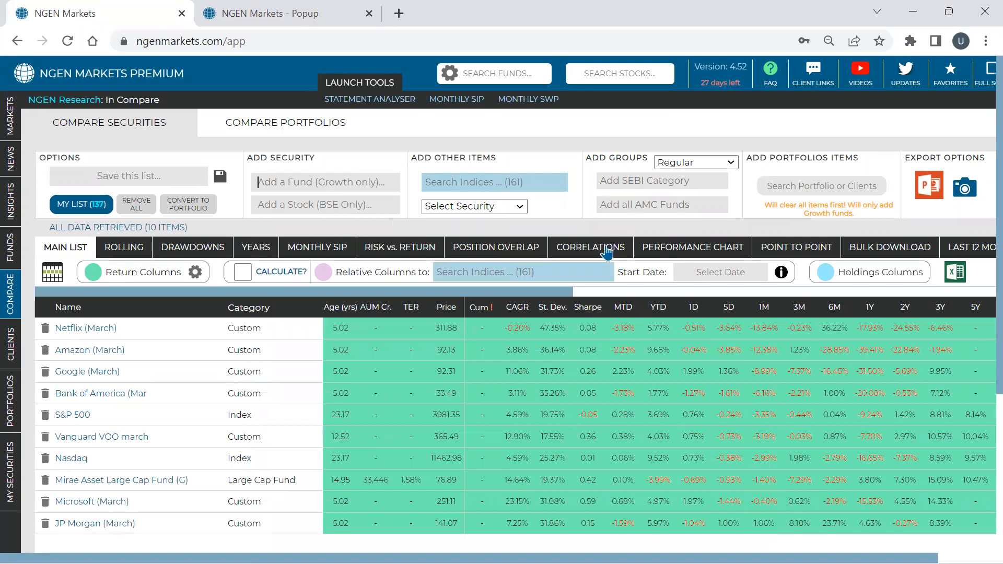
pyautogui.click(606, 253)
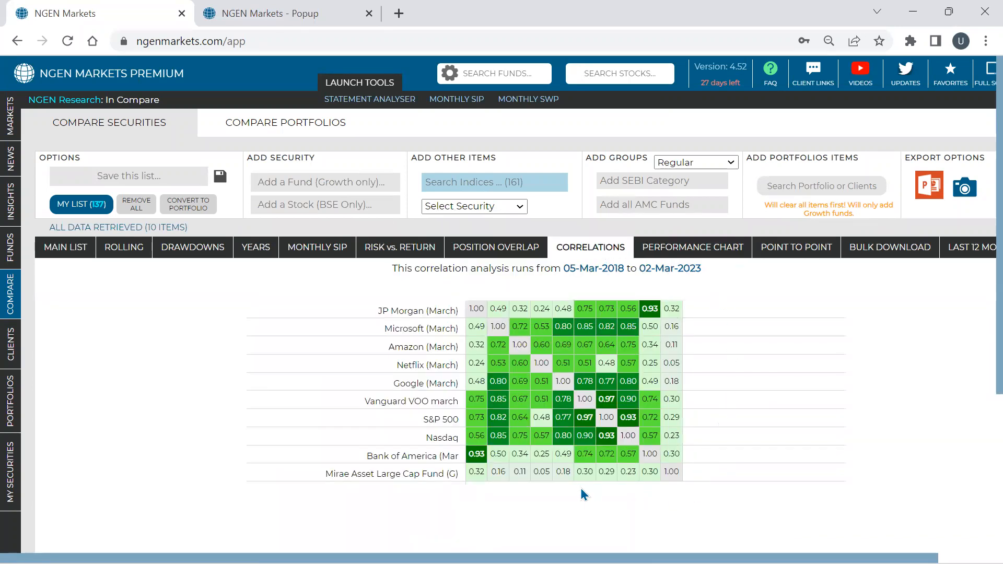
pyautogui.scroll(-1, 581, 488)
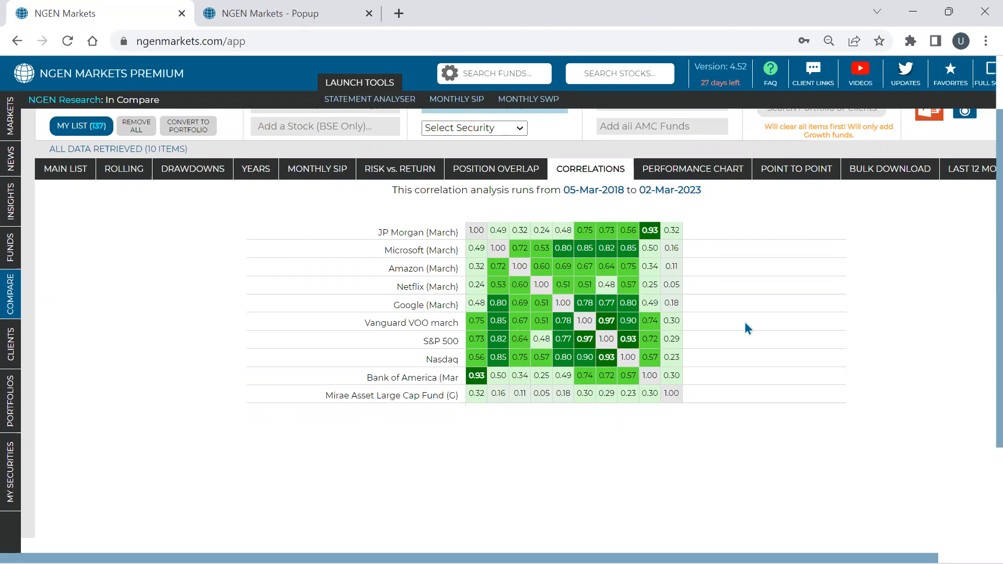
# - Show the drawdowns of all compared items, sorted first by worst drawdown size and finally by worst drawdown length
pyautogui.scroll(2, 753, 324)
pyautogui.click(180, 253)
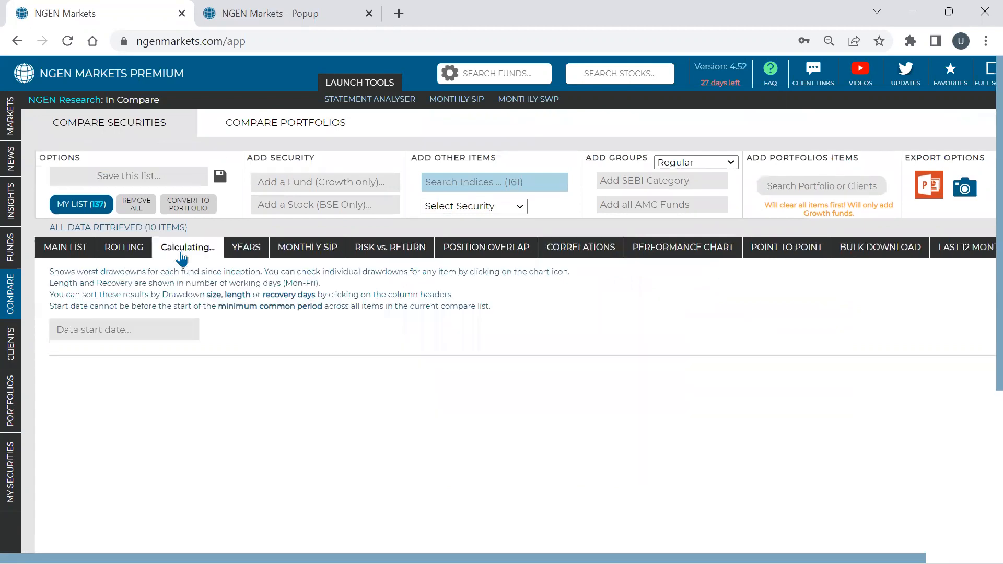
pyautogui.scroll(-2, 477, 255)
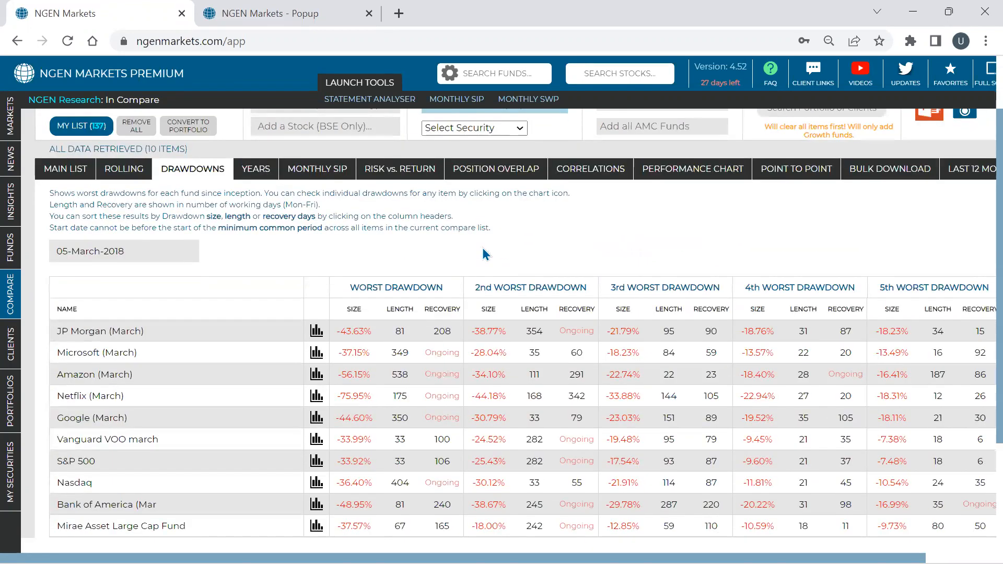
pyautogui.hotkey('ctrl', '-')
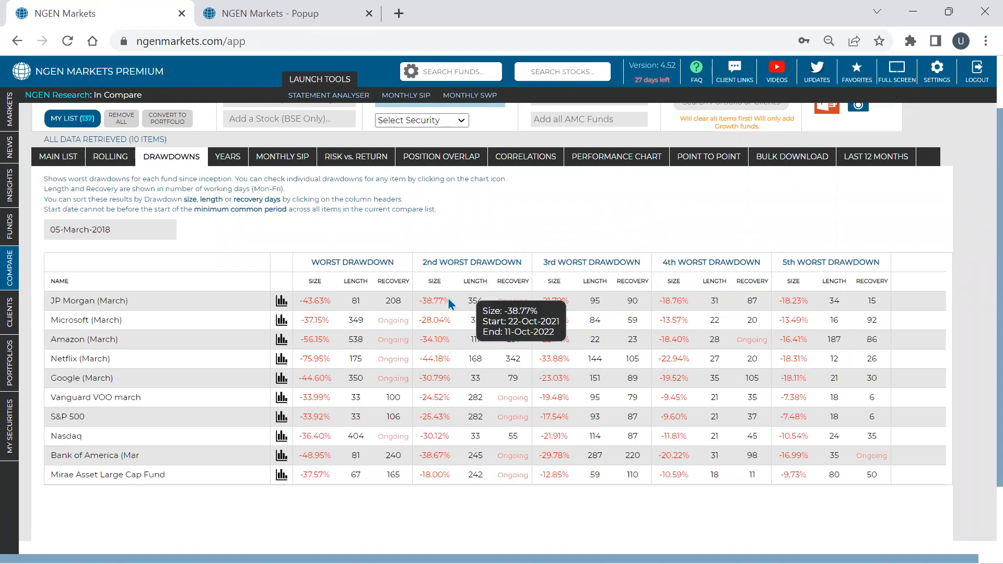
pyautogui.click(316, 282)
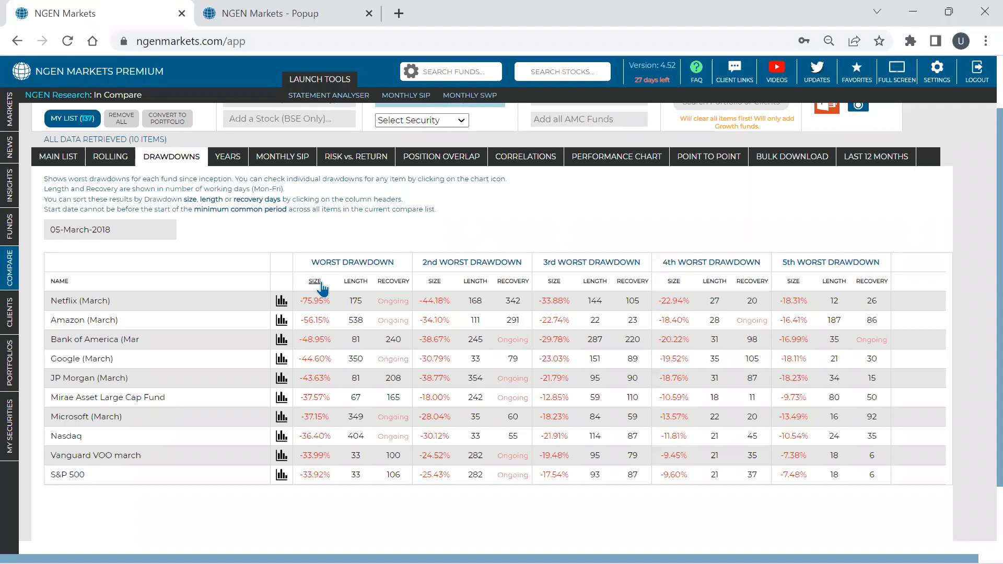
pyautogui.moveTo(362, 298)
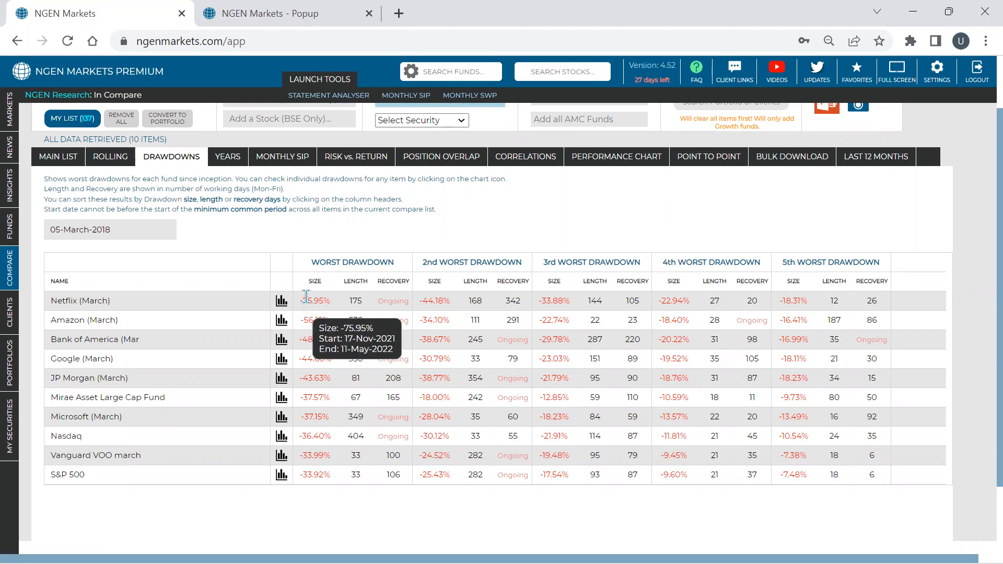
pyautogui.doubleClick(364, 291)
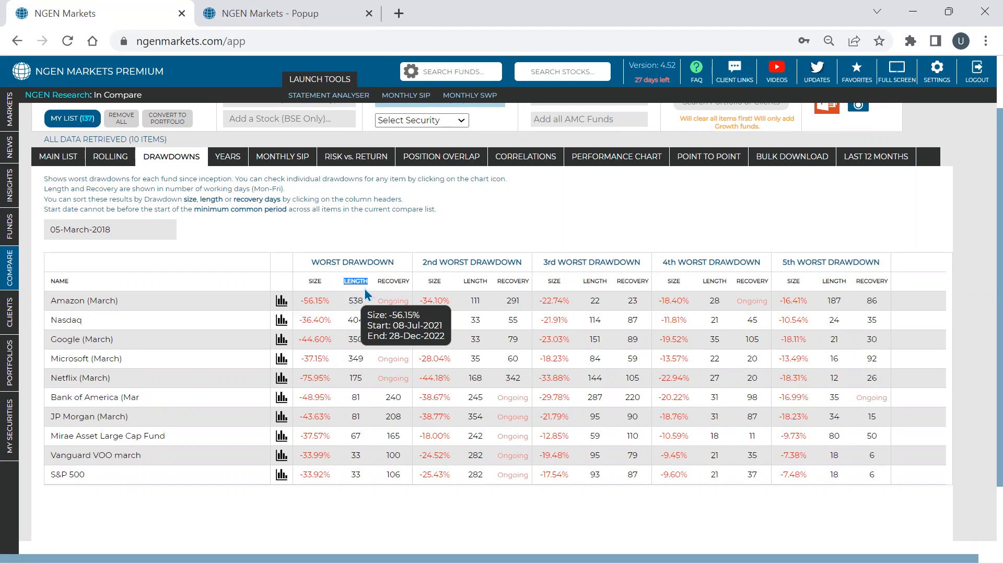
pyautogui.doubleClick(354, 301)
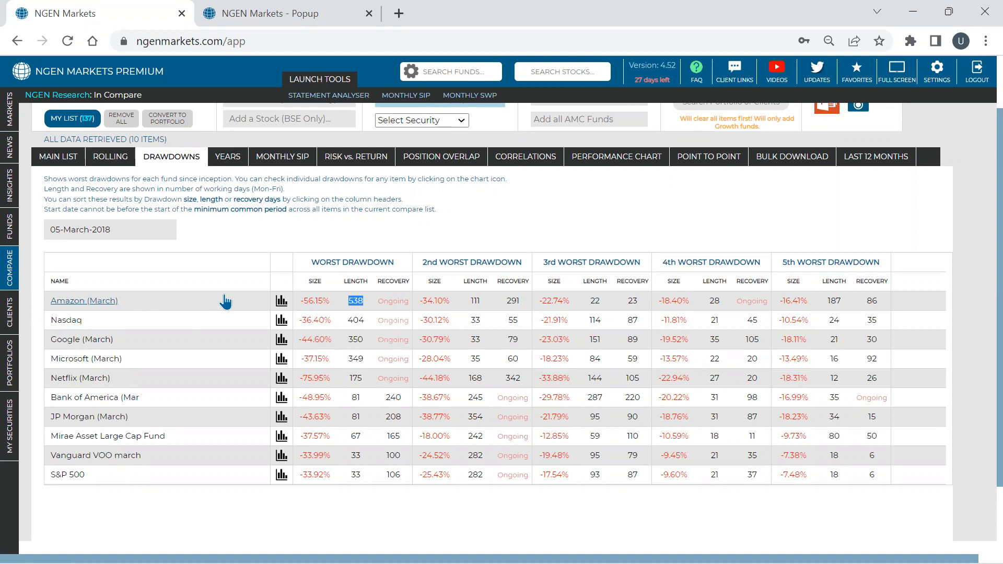
# - Open the drawdown chart of Amazon (March), examine its losses, start prices and recovery figures, and close it
pyautogui.click(281, 303)
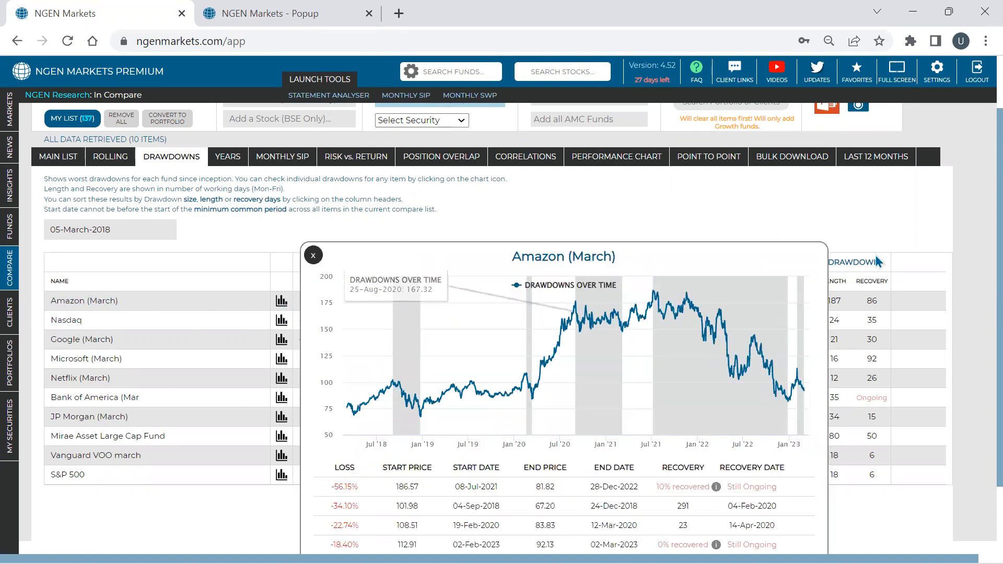
pyautogui.scroll(-1, 876, 255)
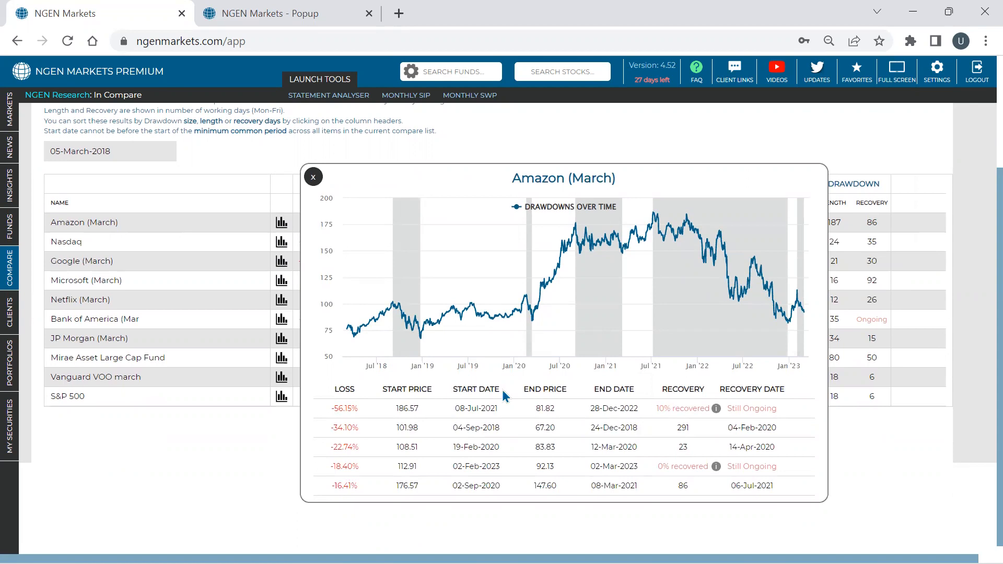
pyautogui.doubleClick(398, 409)
pyautogui.moveTo(653, 216)
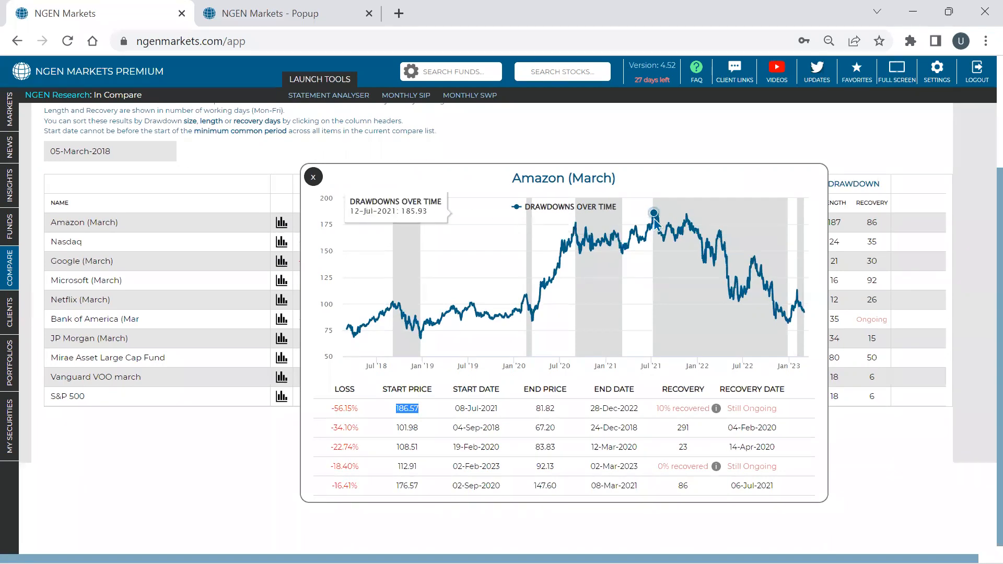
pyautogui.tripleClick(661, 408)
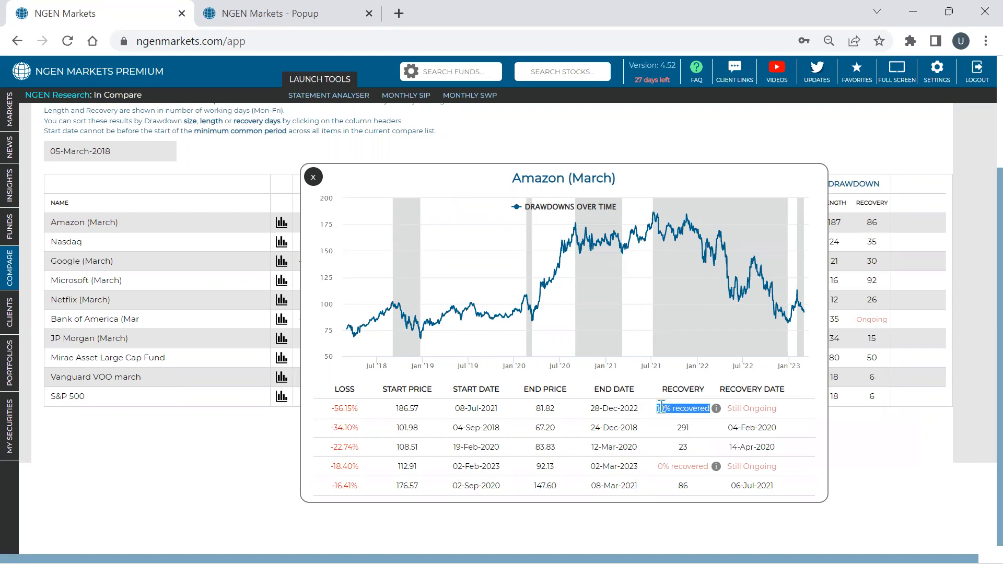
pyautogui.tripleClick(340, 408)
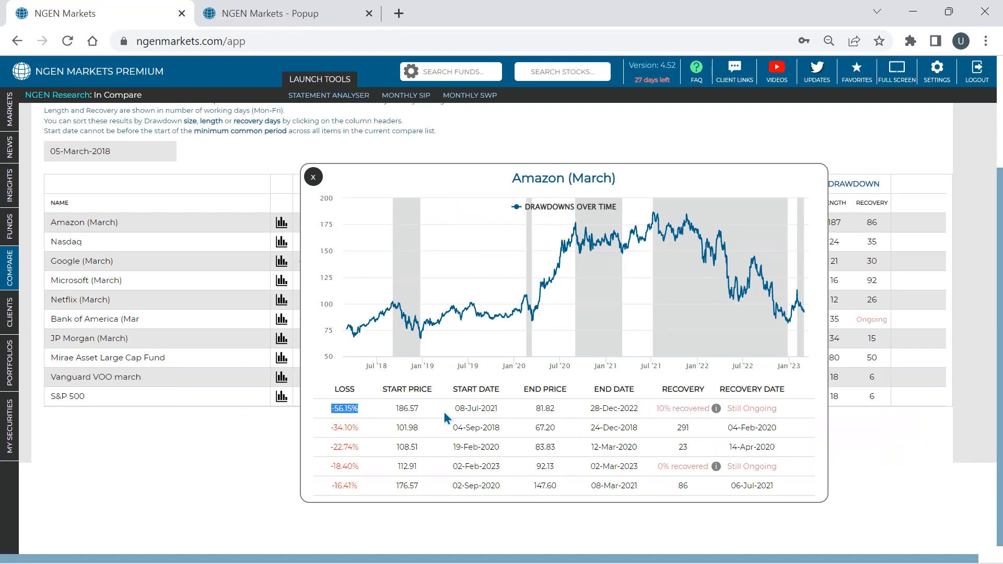
pyautogui.click(690, 469)
pyautogui.tripleClick(690, 468)
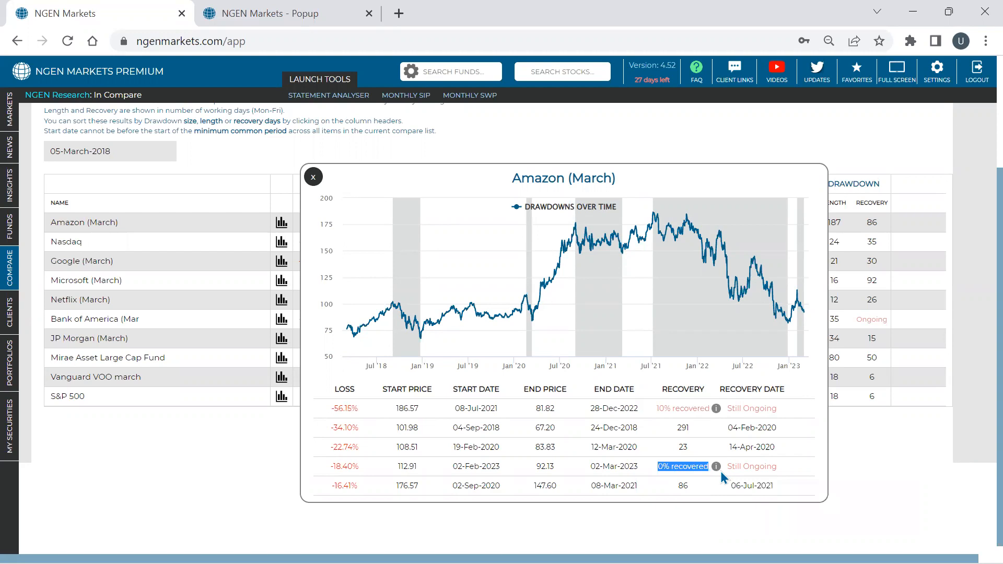
pyautogui.click(314, 178)
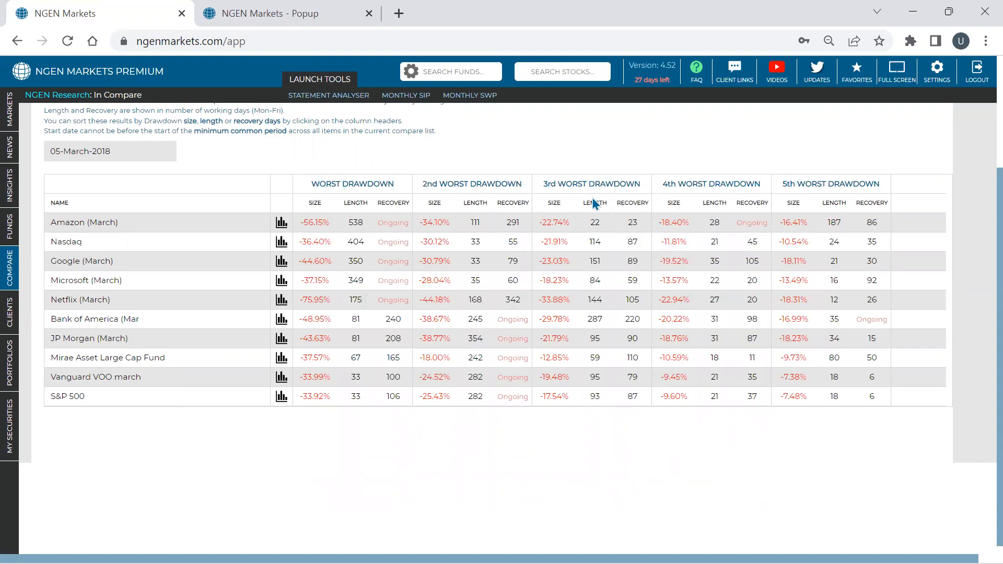
# - Sort the table by recovery of the 2nd worst drawdown and check the data start date against the minimum common period rule
pyautogui.click(509, 207)
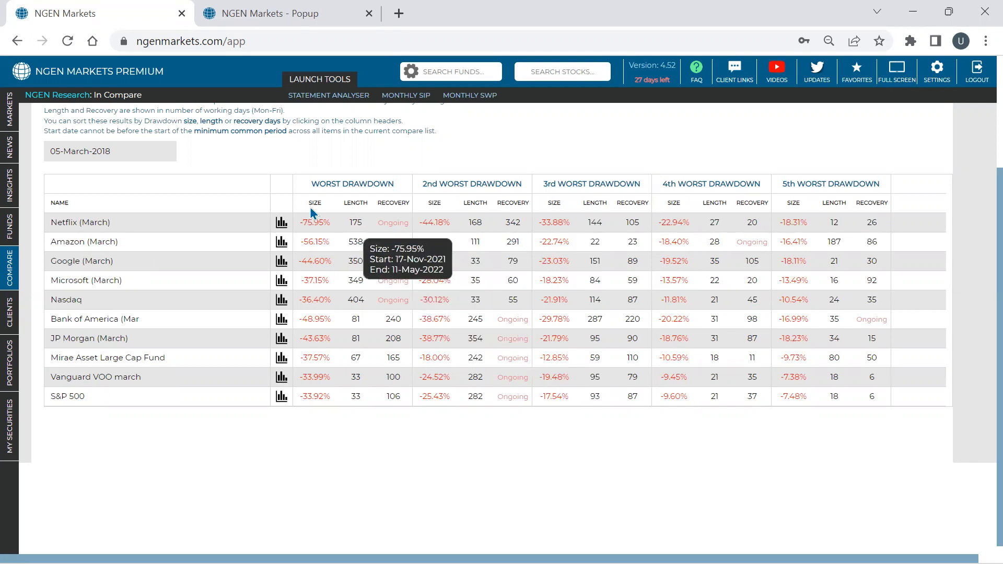
pyautogui.scroll(2, 228, 180)
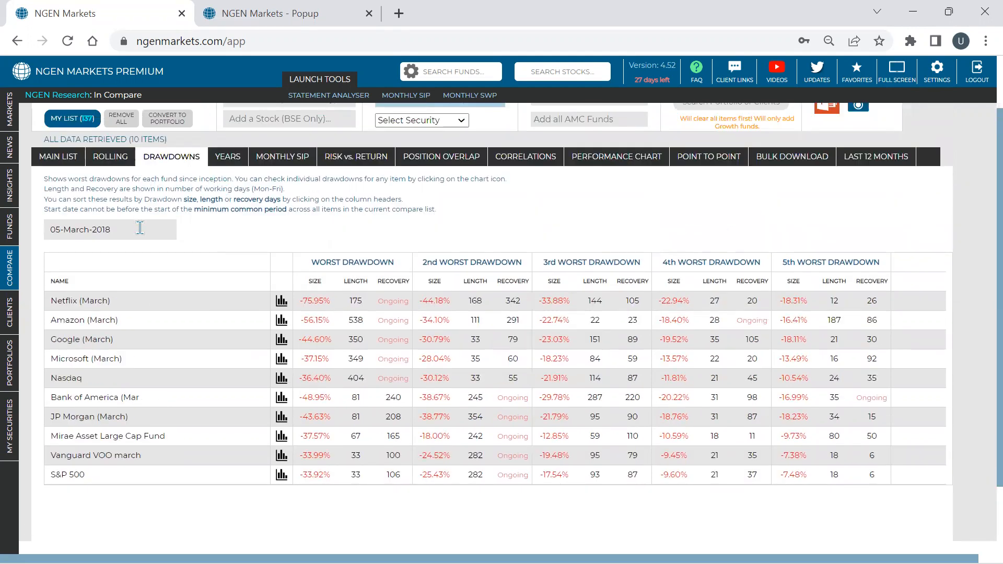
pyautogui.doubleClick(103, 230)
pyautogui.moveTo(55, 227); pyautogui.dragTo(48, 229)
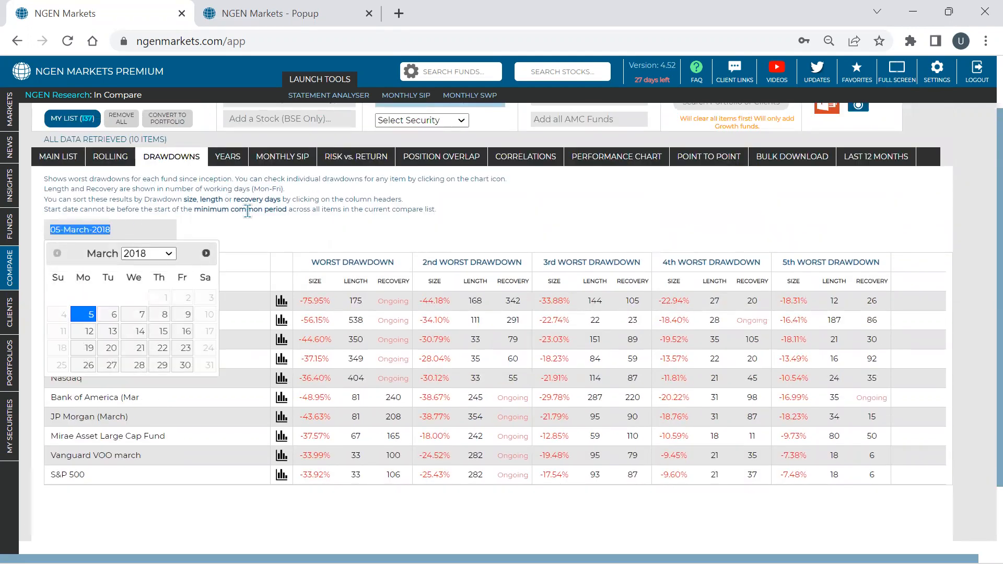
pyautogui.click(286, 210)
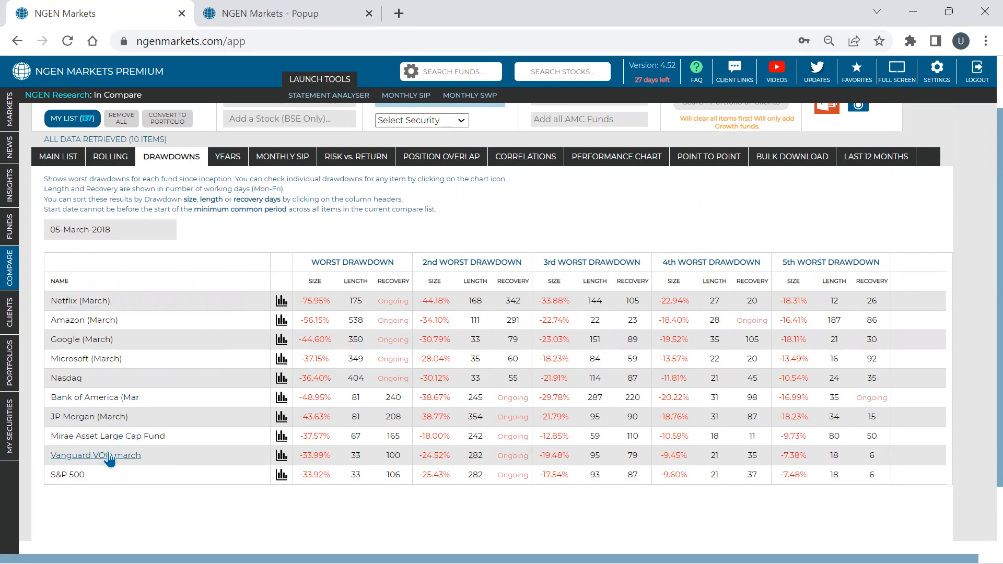
pyautogui.click(100, 232)
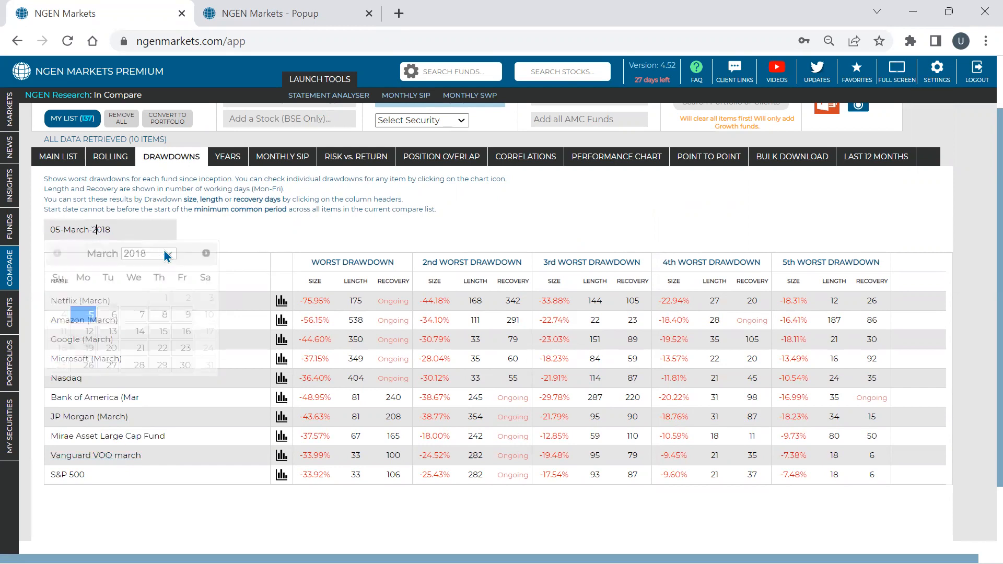
pyautogui.click(346, 237)
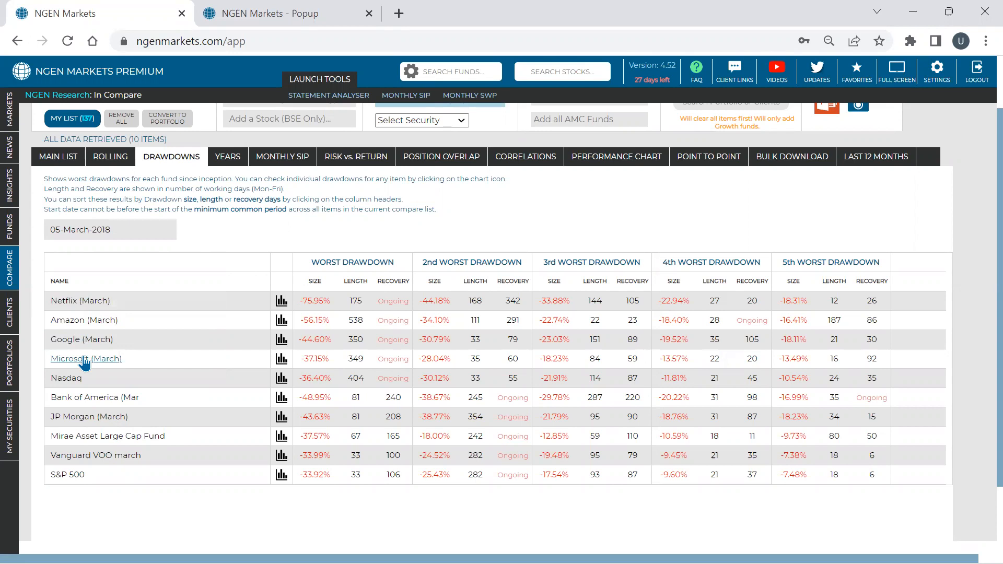
pyautogui.click(89, 231)
pyautogui.click(195, 208)
pyautogui.moveTo(195, 208); pyautogui.dragTo(285, 209)
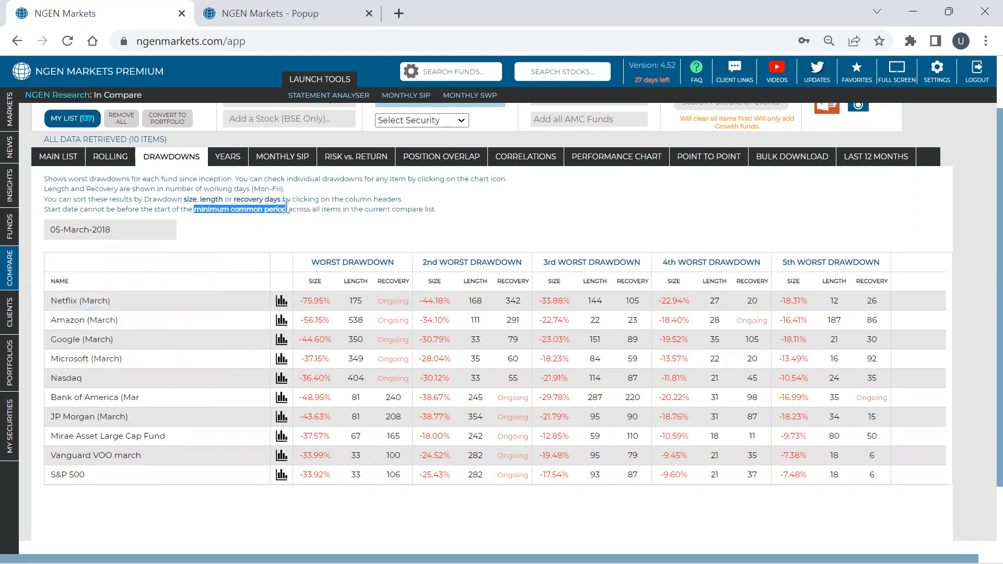
pyautogui.moveTo(333, 300)
# - Set the drawdown data start date to 02-March-2022 and check the worst drawdown recovery of Mirae Asset Large Cap Fund
pyautogui.click(117, 232)
pyautogui.click(149, 253)
pyautogui.click(141, 317)
pyautogui.click(137, 297)
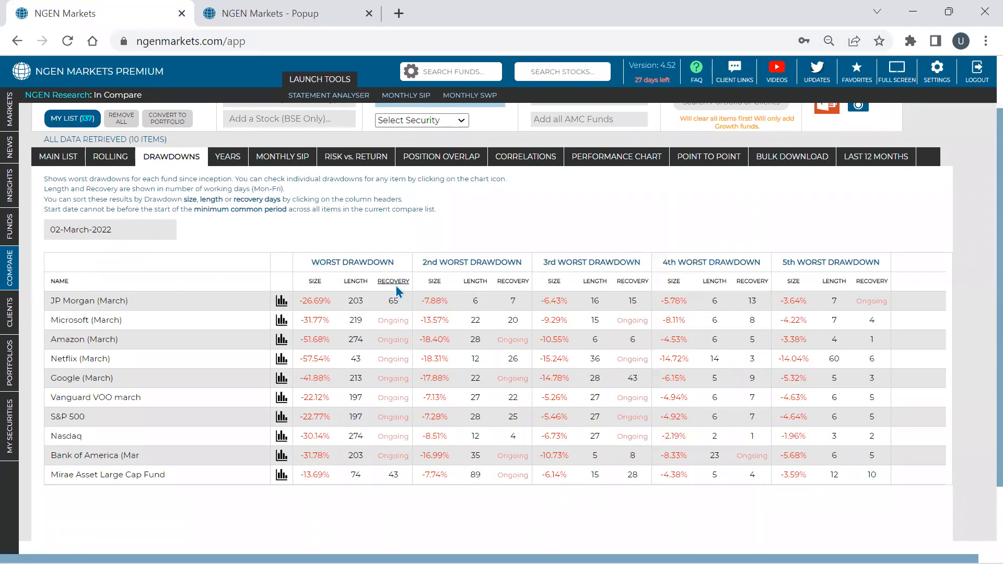
pyautogui.doubleClick(395, 475)
# - Show the calendar-year returns of all compared items and sort them by 2022 return
pyautogui.click(232, 156)
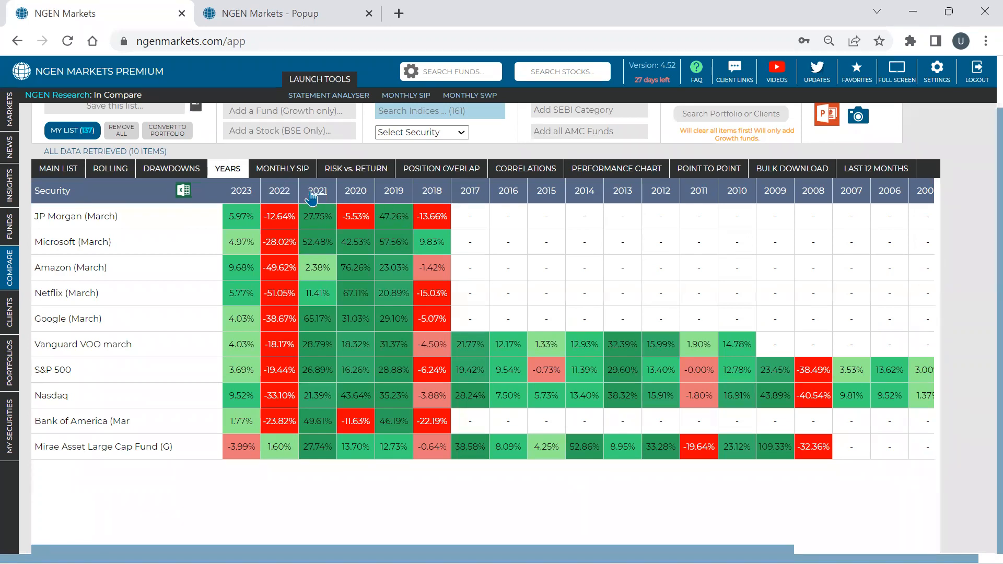
pyautogui.click(282, 194)
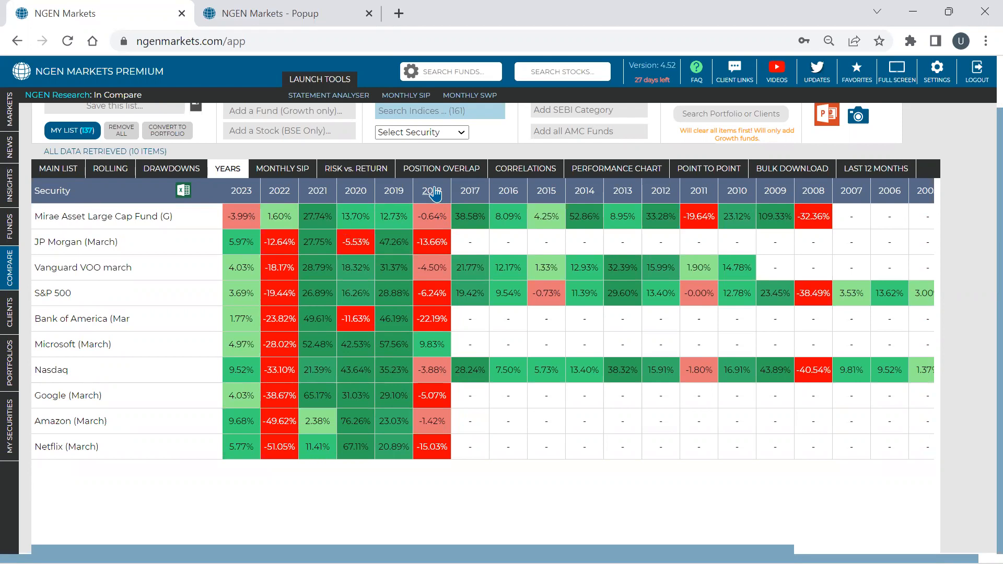
# - Show the point-to-point returns and look at the start date choices for the period from 01-January-2021 to 31-March-2021
pyautogui.click(735, 173)
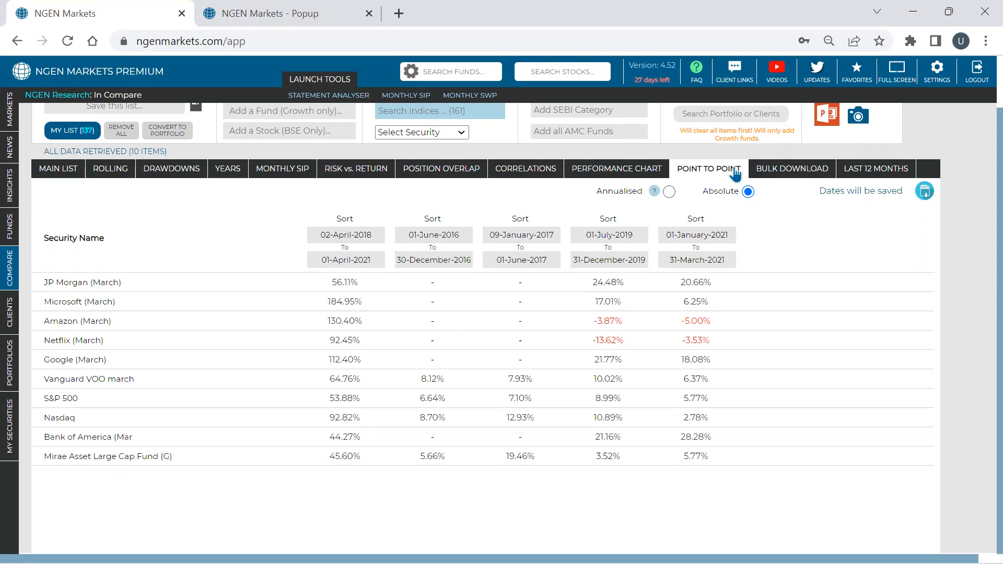
pyautogui.click(699, 235)
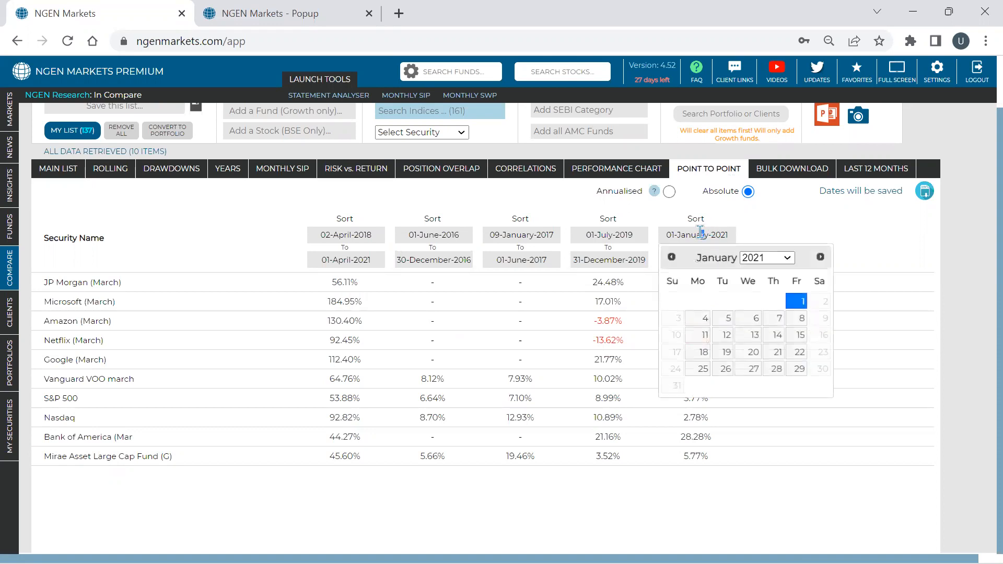
pyautogui.click(785, 227)
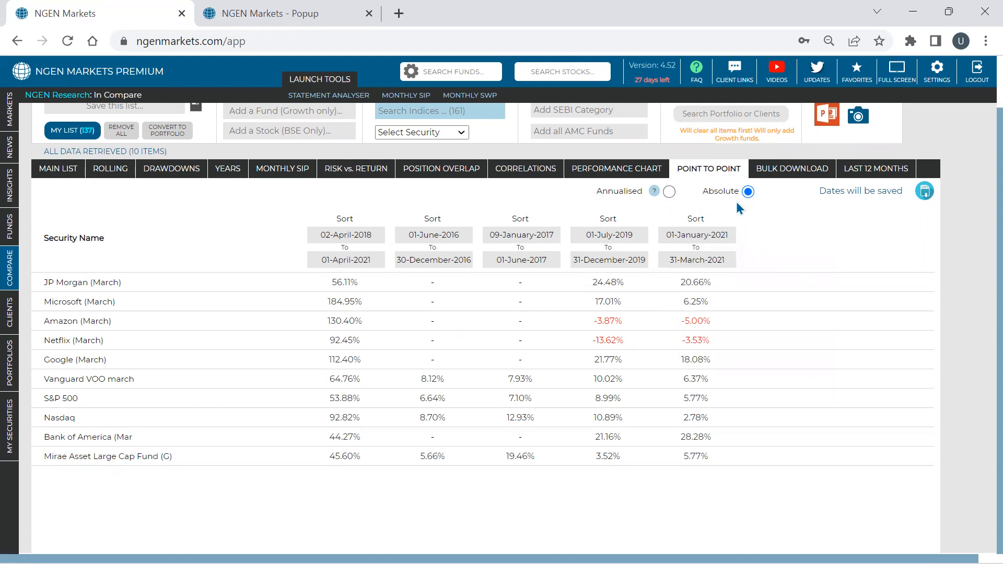
# - Sort the point-to-point returns by the 01-January-2021 to 31-March-2021 period and look at the start date choices of other periods
pyautogui.click(698, 220)
pyautogui.doubleClick(698, 219)
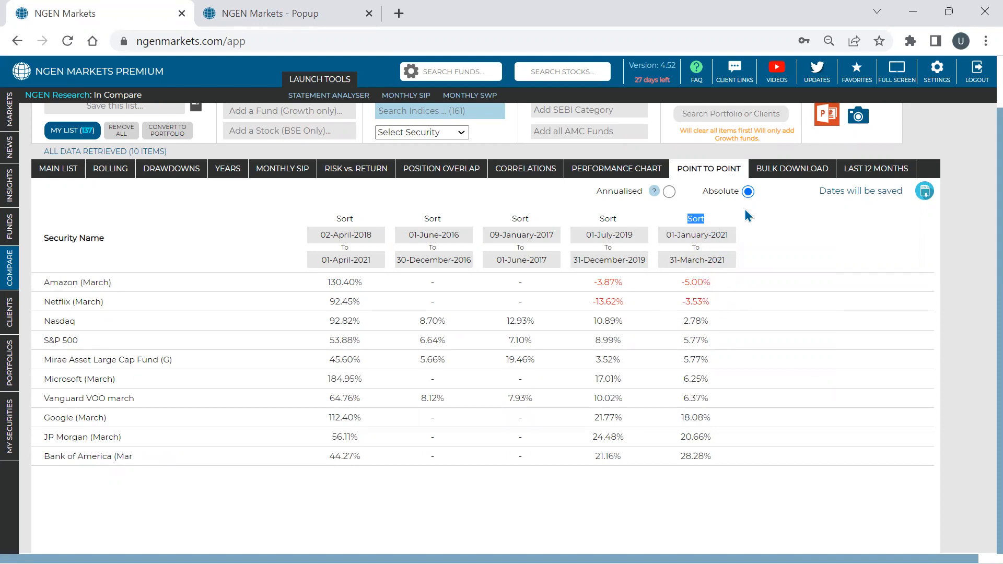
pyautogui.moveTo(660, 196)
pyautogui.click(540, 235)
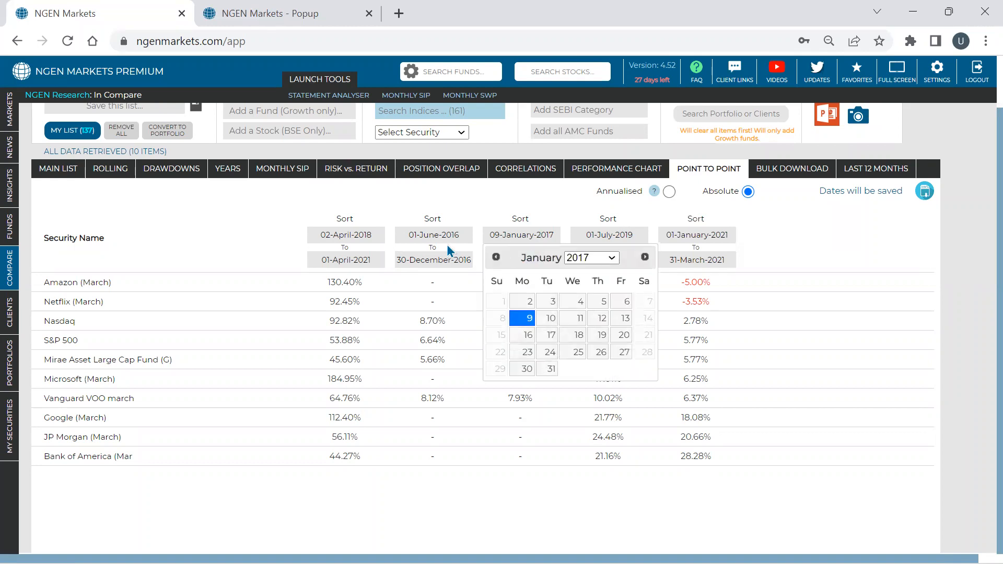
pyautogui.click(358, 236)
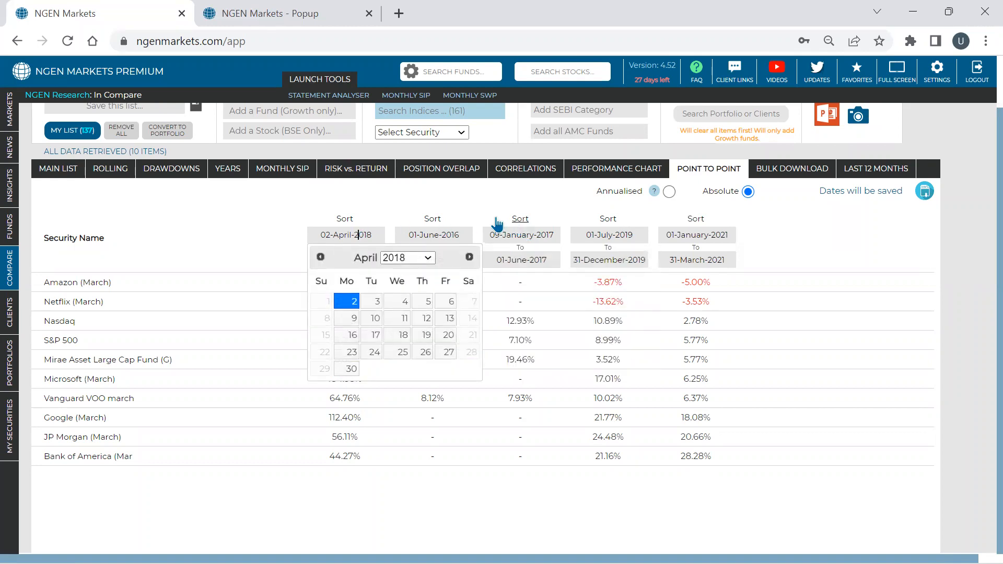
pyautogui.click(389, 230)
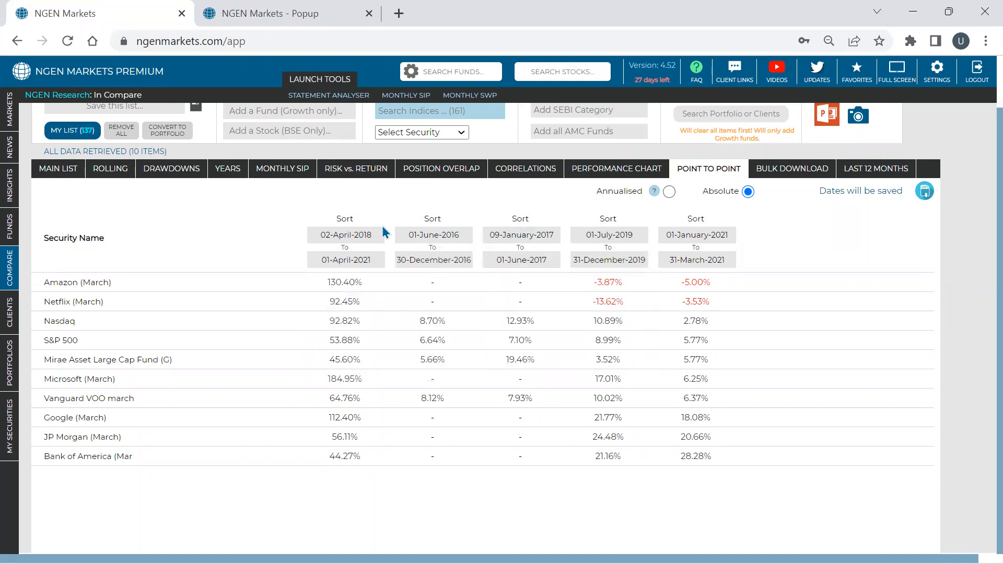
# - Set the end date of the period starting 02-April-2018 to 01-April-2019 and sort the securities by that period's return
pyautogui.click(347, 260)
pyautogui.click(393, 283)
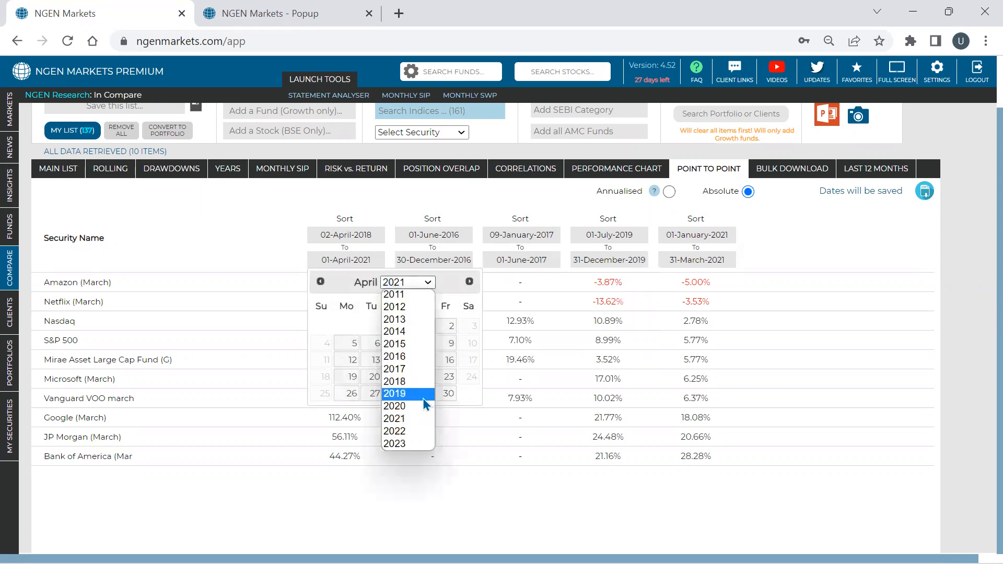
pyautogui.click(424, 399)
pyautogui.click(347, 327)
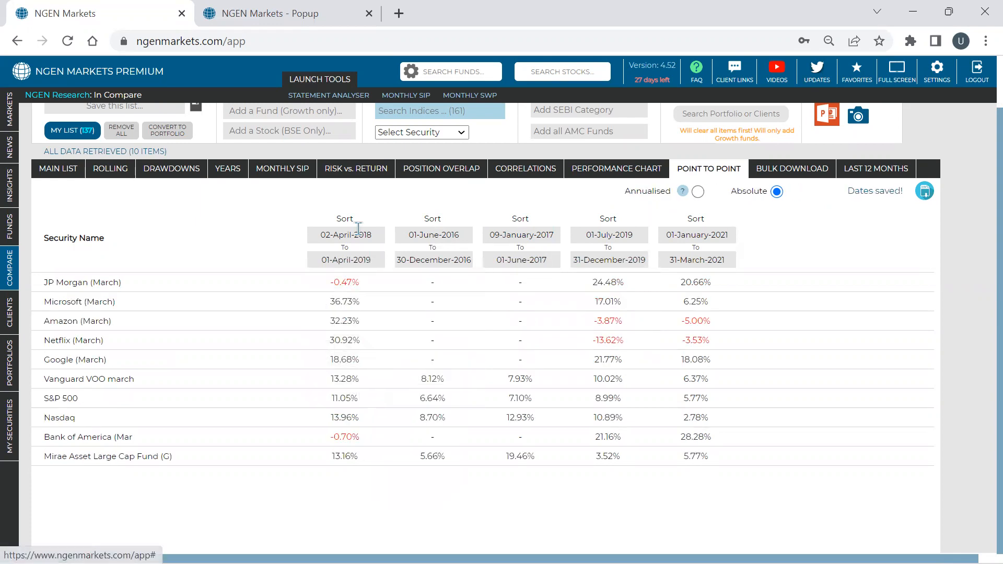
pyautogui.click(345, 219)
pyautogui.doubleClick(345, 220)
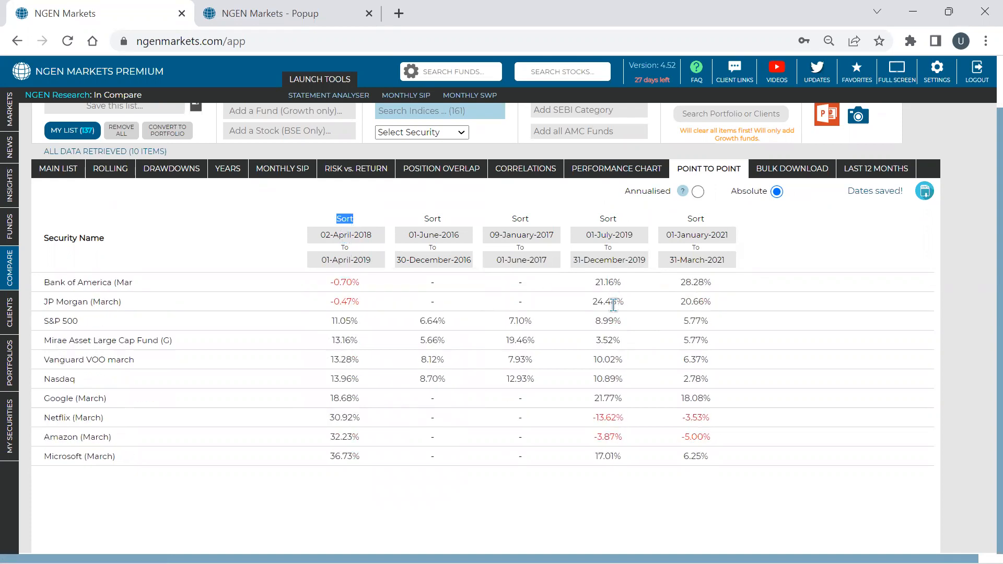
# - Show the point-to-point returns as annualised and examine the risk versus return chart of the compared items
pyautogui.click(698, 193)
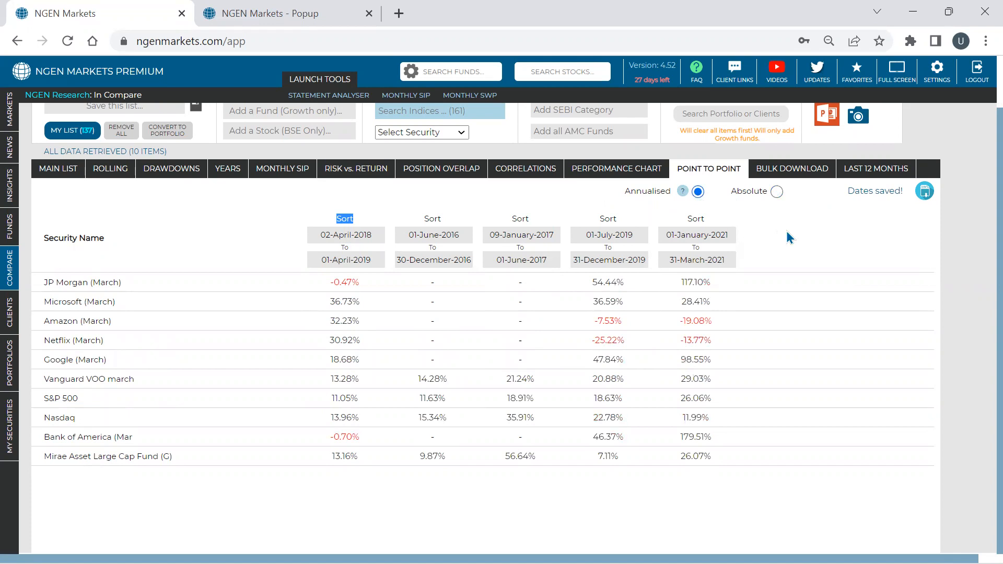
pyautogui.click(352, 170)
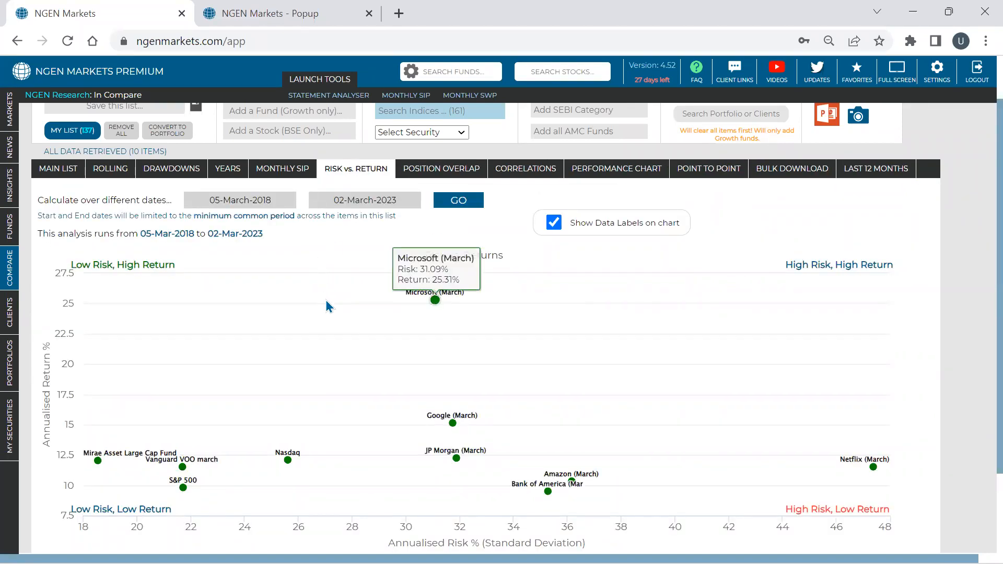
pyautogui.moveTo(255, 428)
pyautogui.moveTo(271, 350)
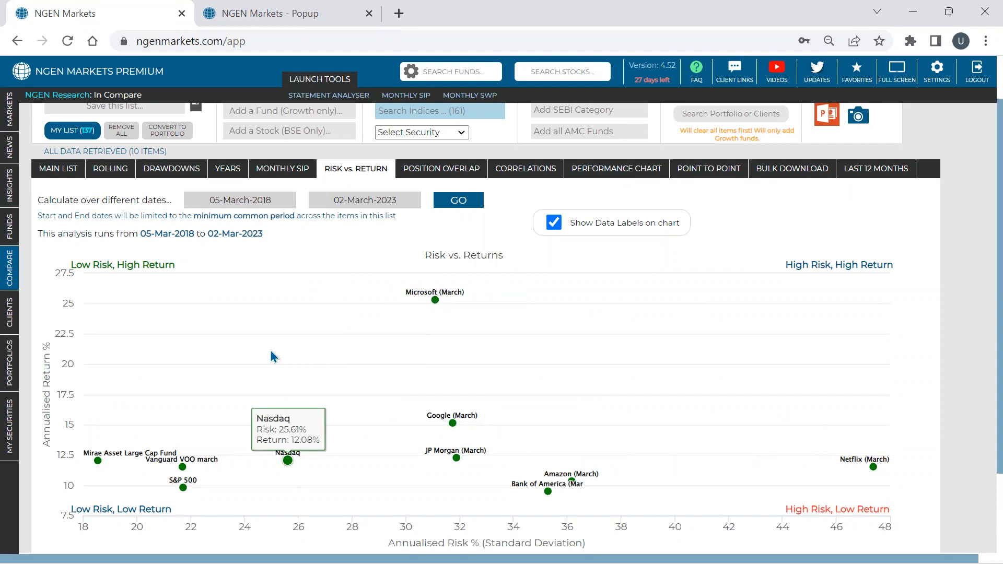
# - Collapse the portfolio folders, search for "model" and open Model Portfolio (DIB)
pyautogui.click(7, 377)
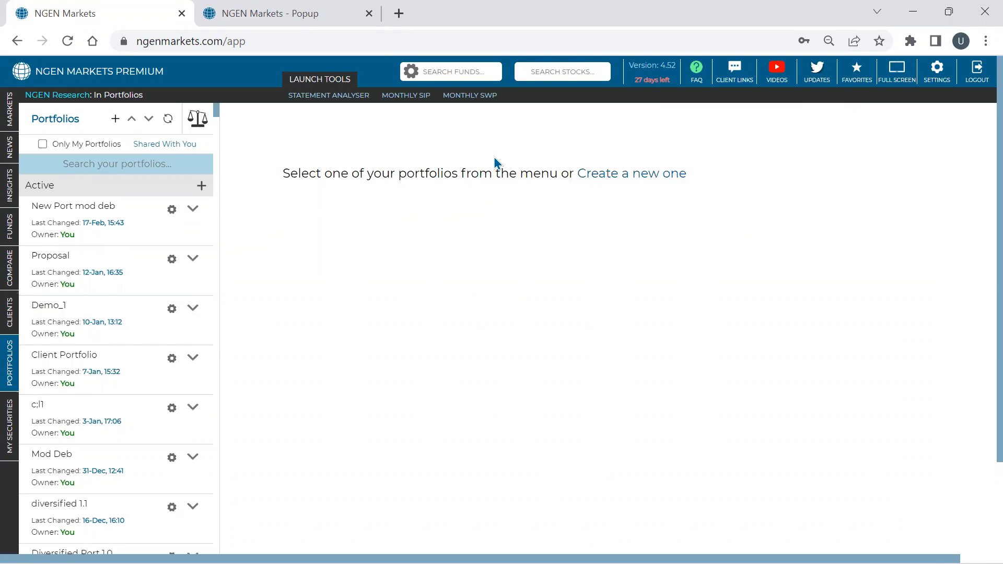
pyautogui.click(133, 120)
pyautogui.click(129, 164)
pyautogui.write('model')
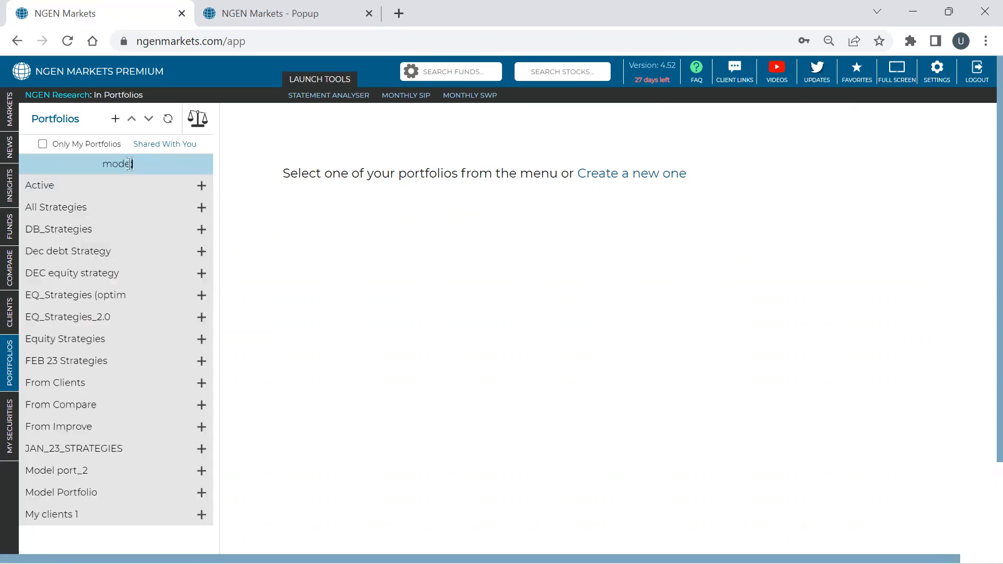
pyautogui.press('Down')
pyautogui.press('Return')
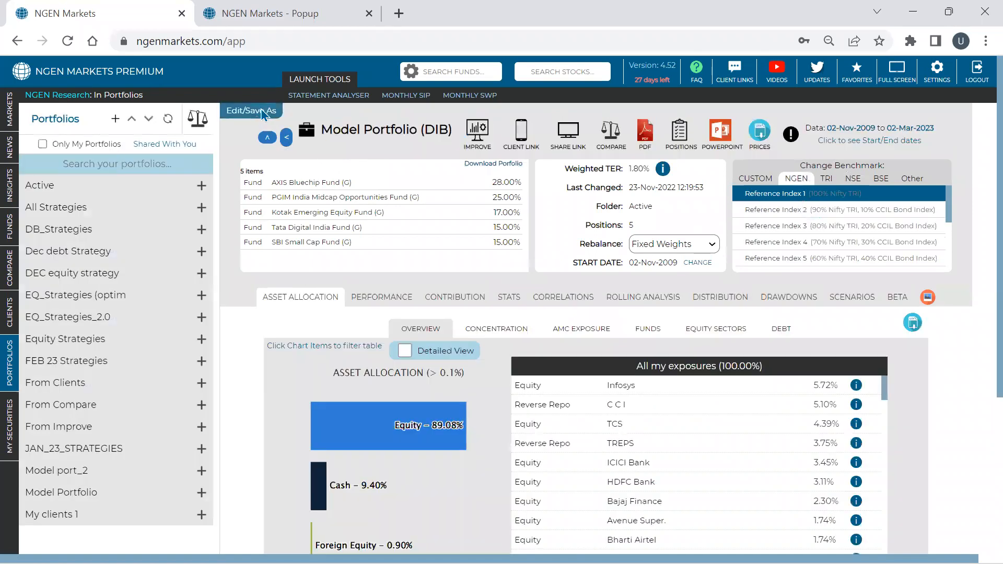
# - Edit the portfolio by removing AXIS Bluechip Fund and PGIM India Midcap Opportunities Fund and adding the custom security Vanguard VOO march
pyautogui.click(263, 113)
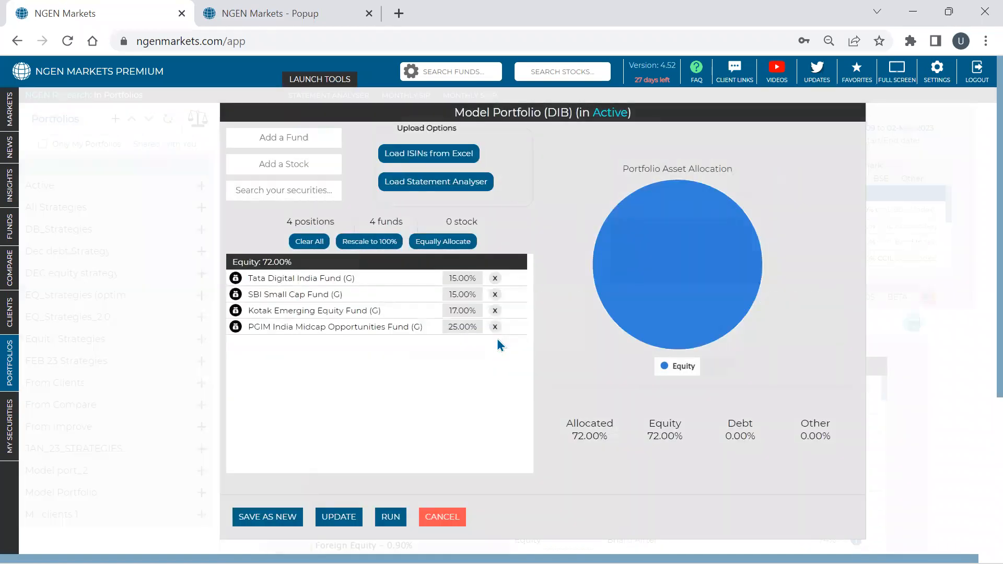
pyautogui.click(495, 327)
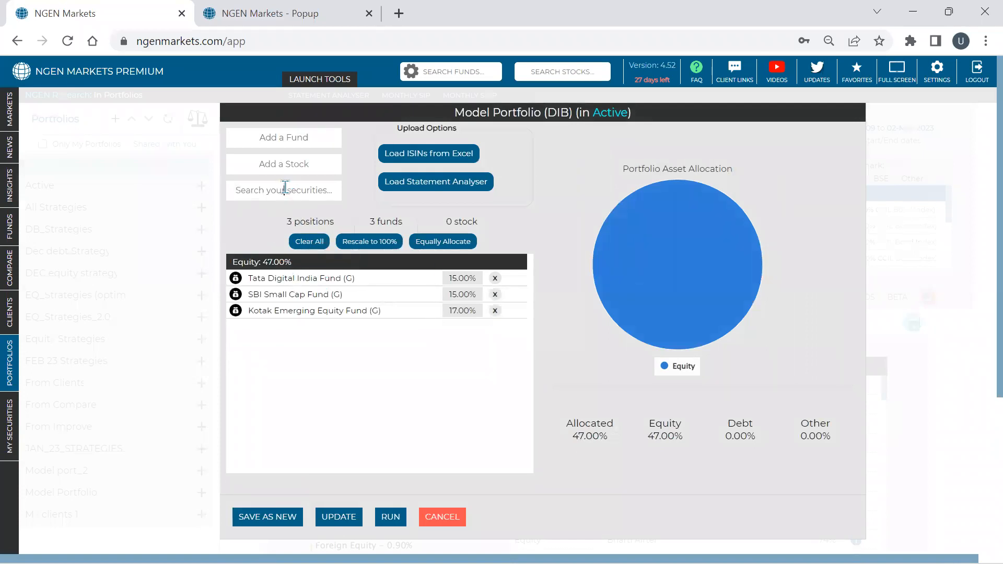
pyautogui.write('van')
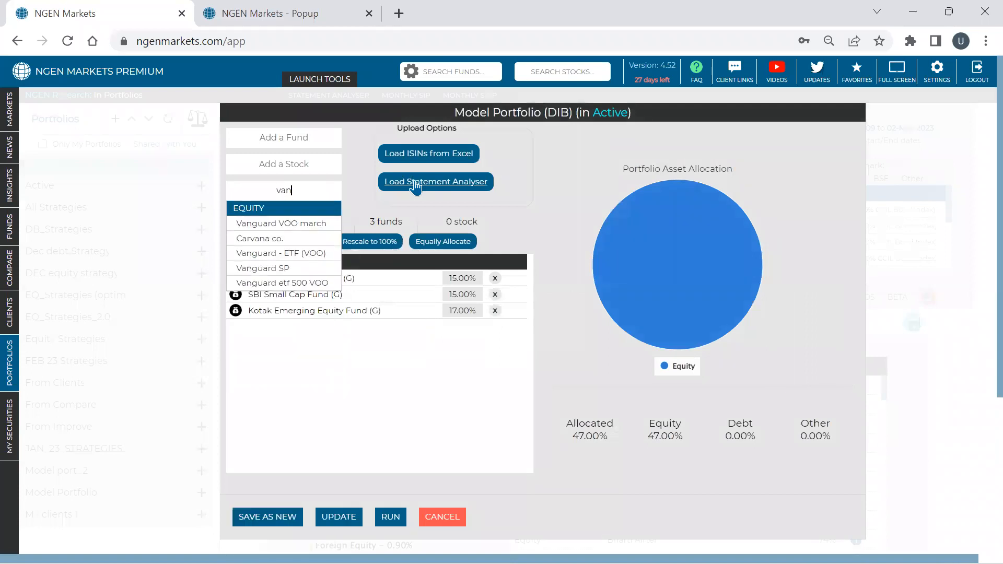
pyautogui.press('Down')
pyautogui.press('Return')
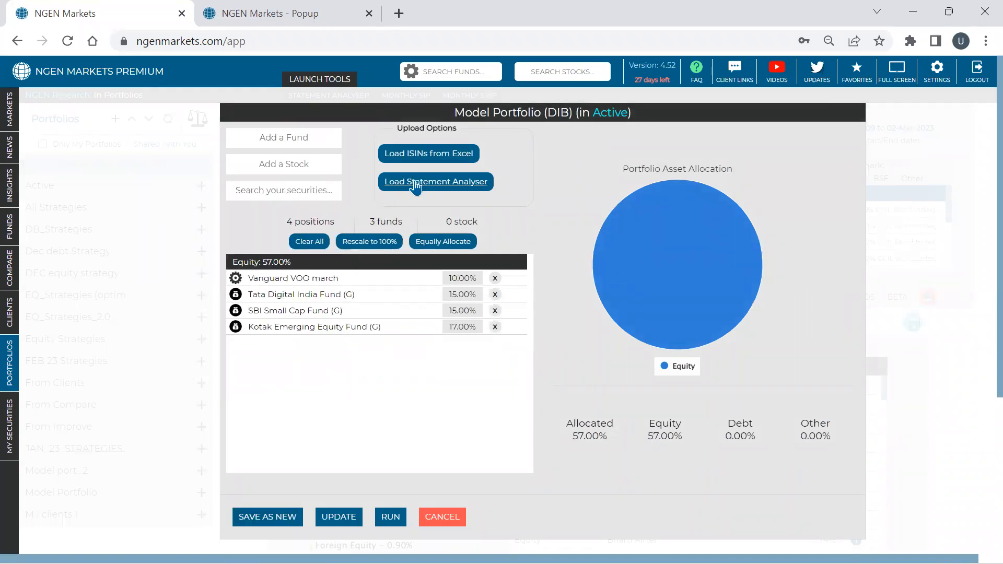
# - Add the custom securities JP Morgan (March) and Microsoft (March) to the portfolio
pyautogui.write('jp')
pyautogui.press('Down')
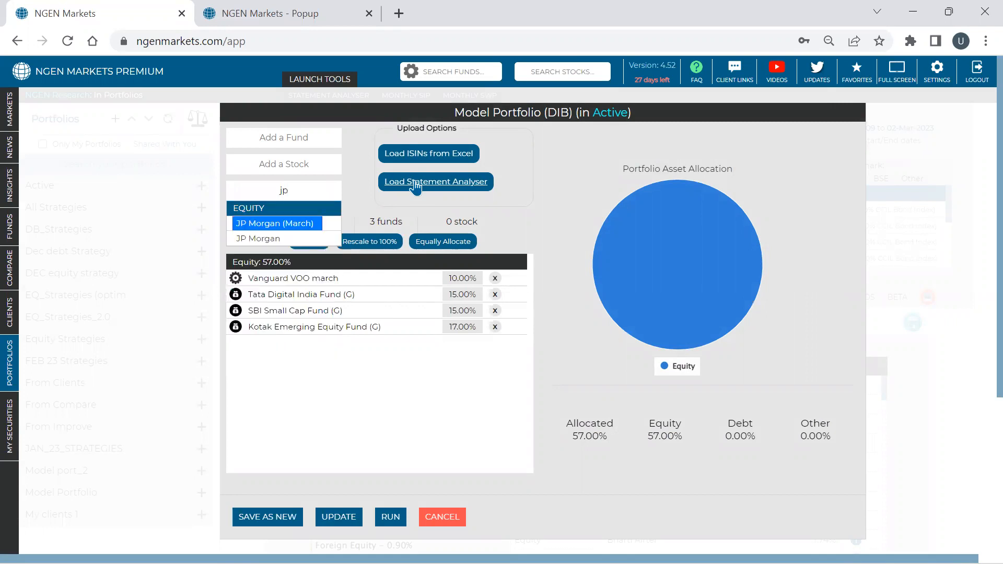
pyautogui.press('Return')
pyautogui.write('micr')
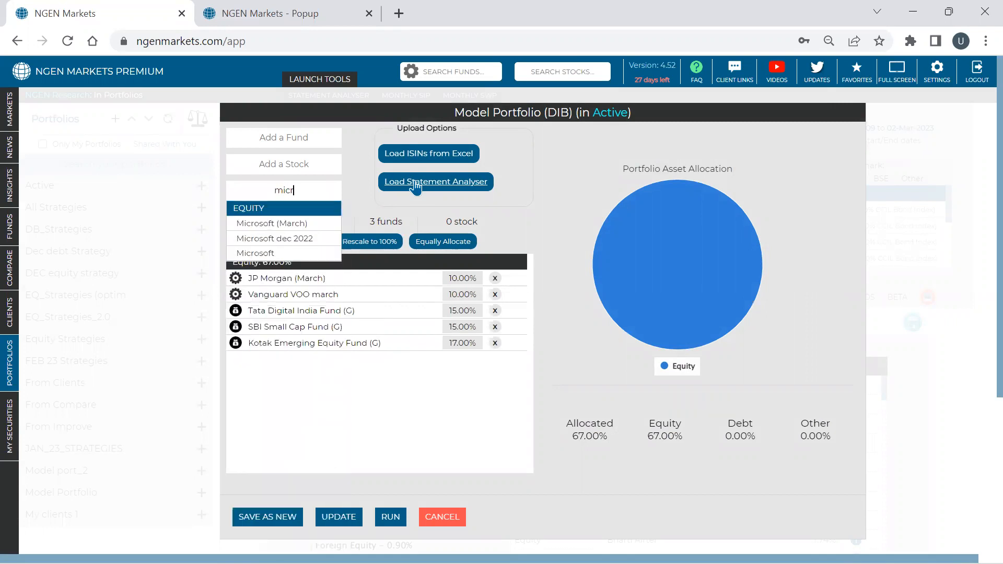
pyautogui.press('Down')
pyautogui.press('Return')
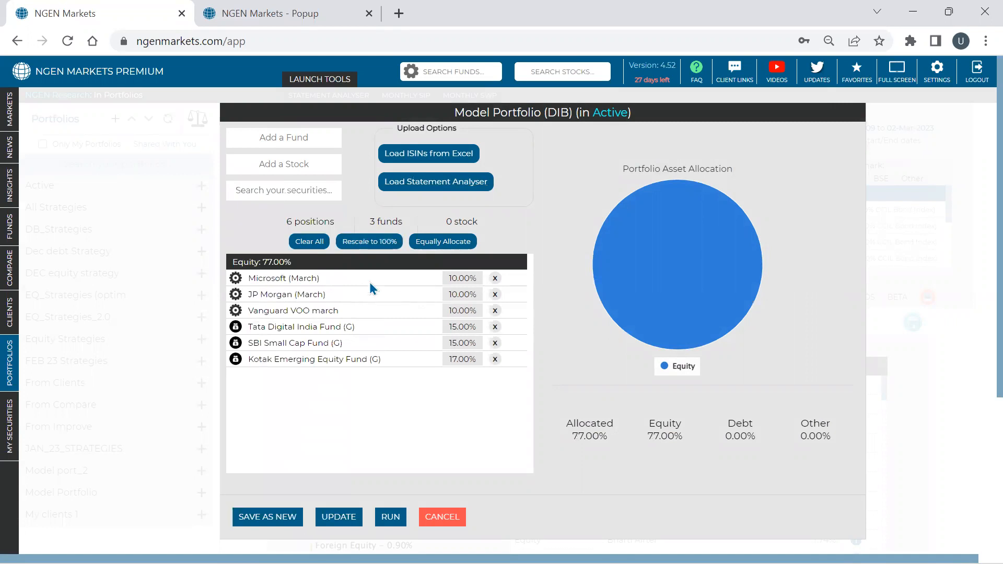
# - Rescale the position weights to 100% and run the portfolio to examine its asset allocation overview
pyautogui.click(379, 243)
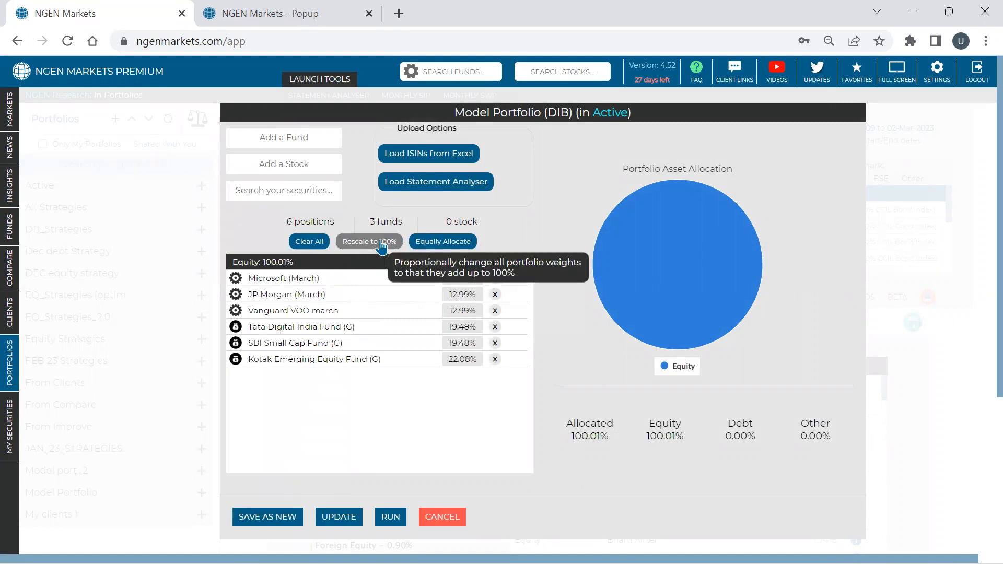
pyautogui.click(399, 517)
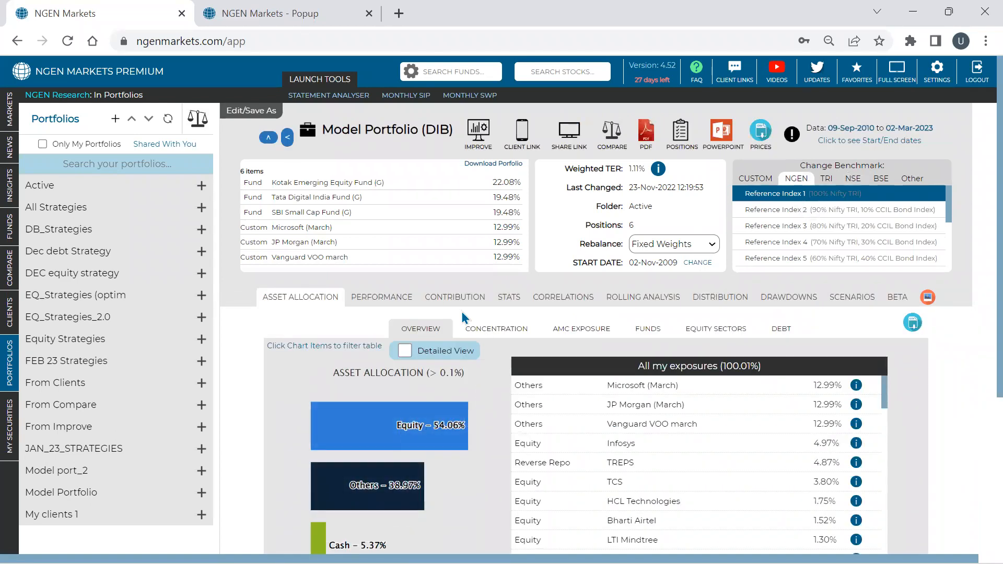
pyautogui.scroll(-1, 418, 303)
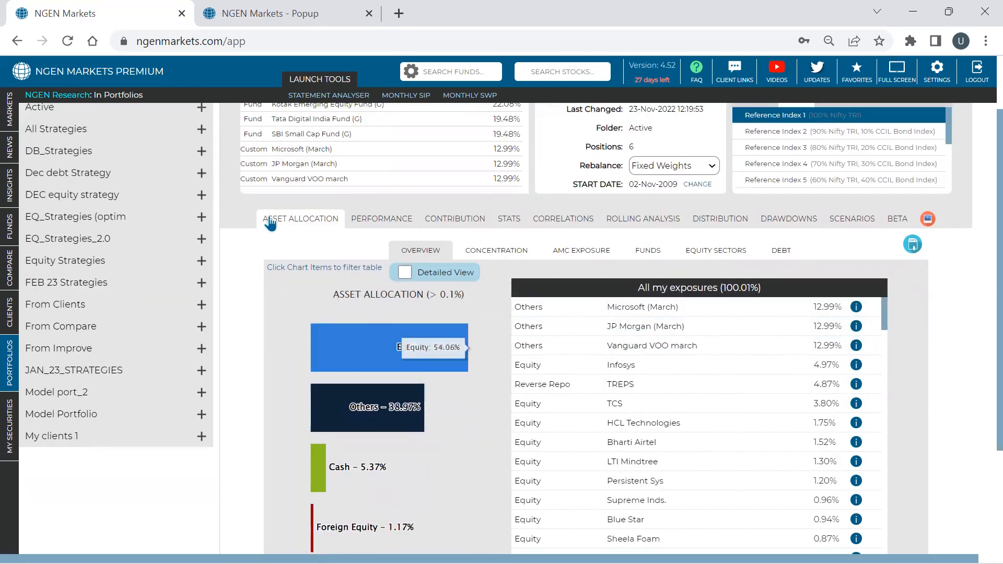
# - Show each component's contribution to portfolio returns and run it from 01-March-2019 to 31-March-2023
pyautogui.click(476, 219)
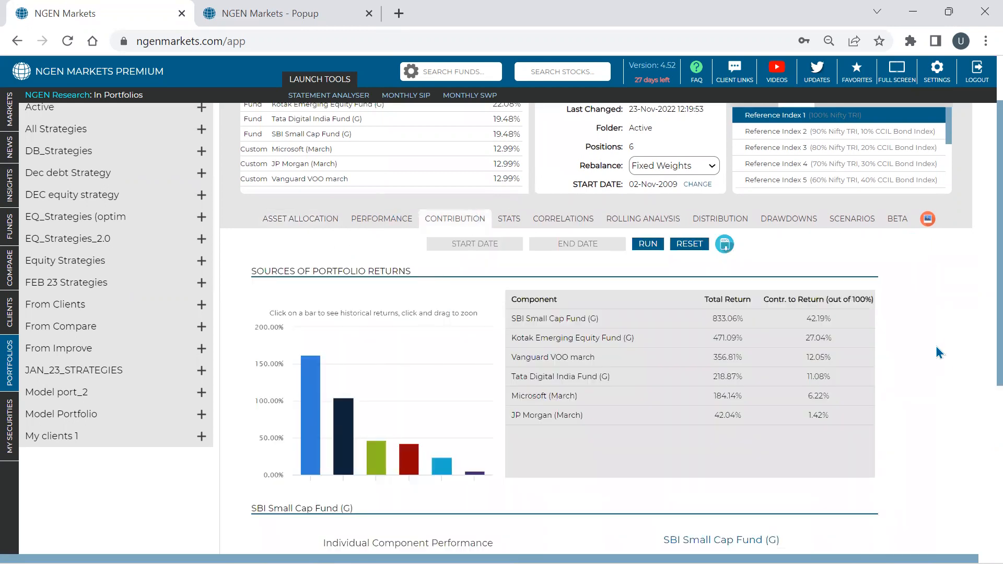
pyautogui.scroll(-2, 926, 319)
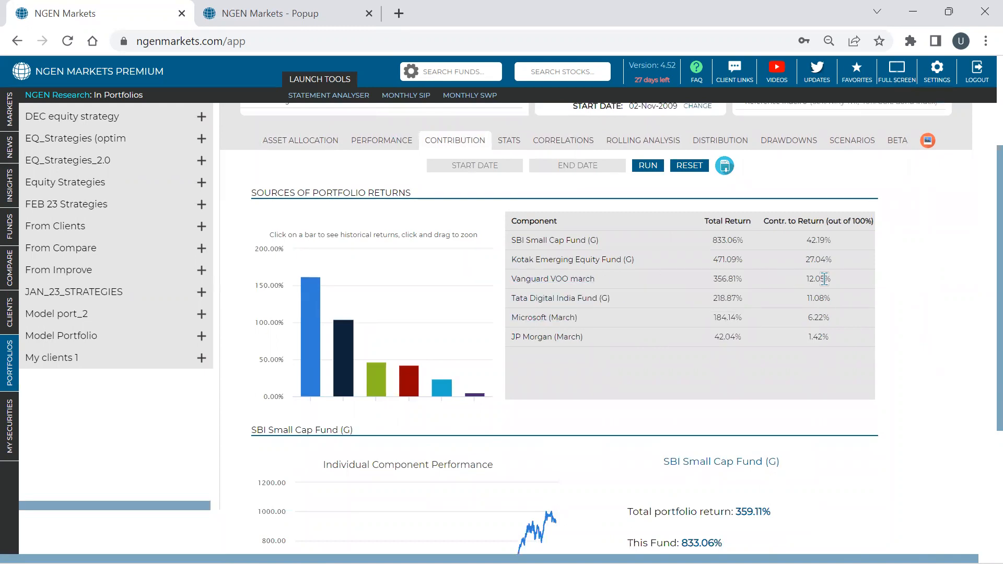
pyautogui.click(470, 166)
pyautogui.click(528, 186)
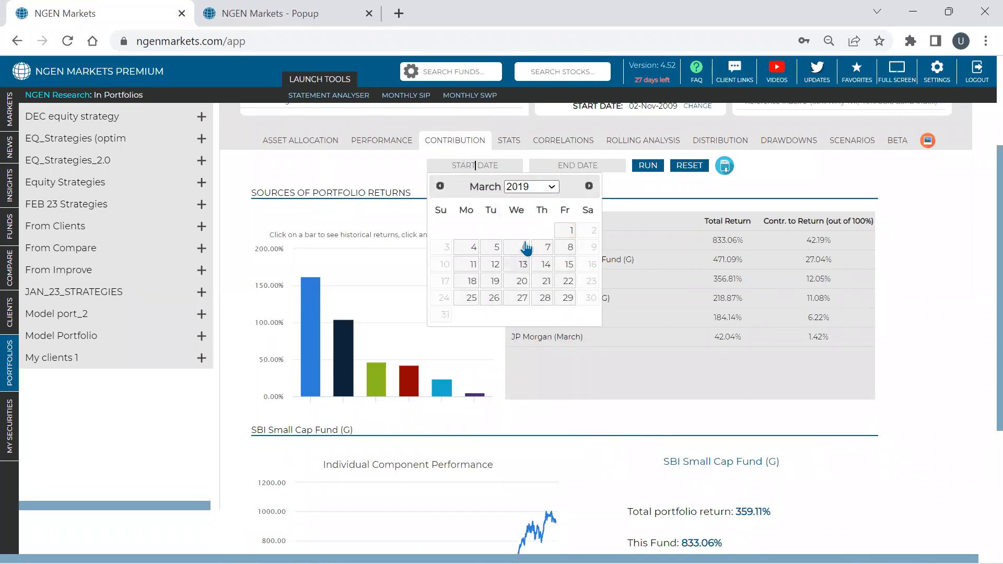
pyautogui.click(571, 231)
pyautogui.click(578, 165)
pyautogui.click(670, 299)
pyautogui.click(648, 165)
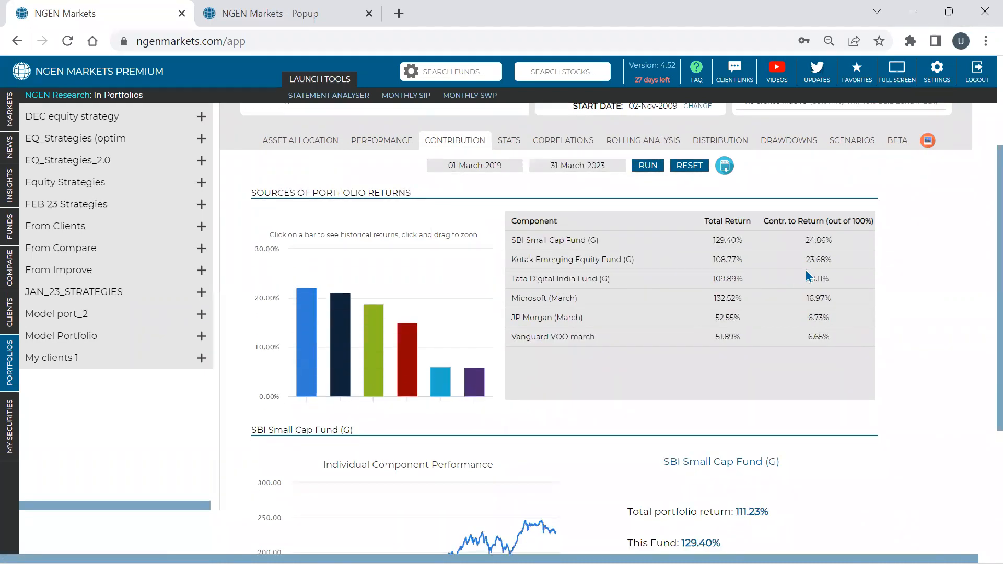
# - Check the contribution of Vanguard VOO march, and rerun the analysis with the end date set to 01-March-2023
pyautogui.doubleClick(823, 337)
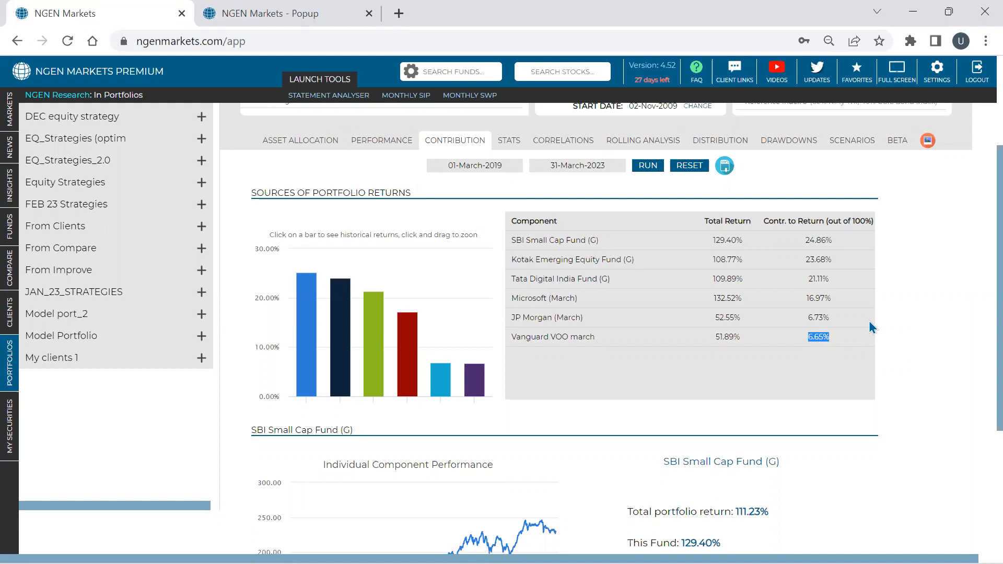
pyautogui.click(575, 165)
pyautogui.click(622, 230)
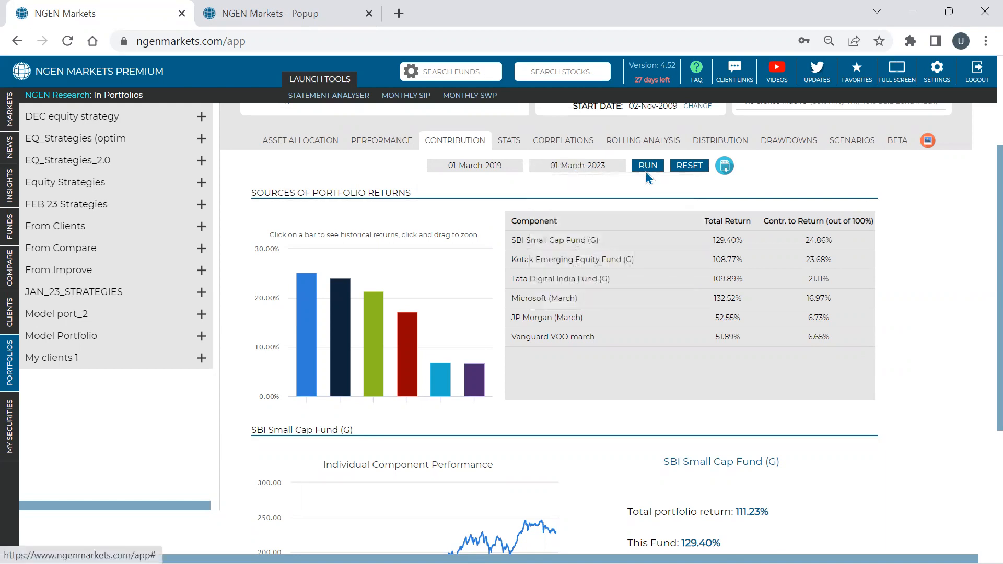
pyautogui.click(648, 165)
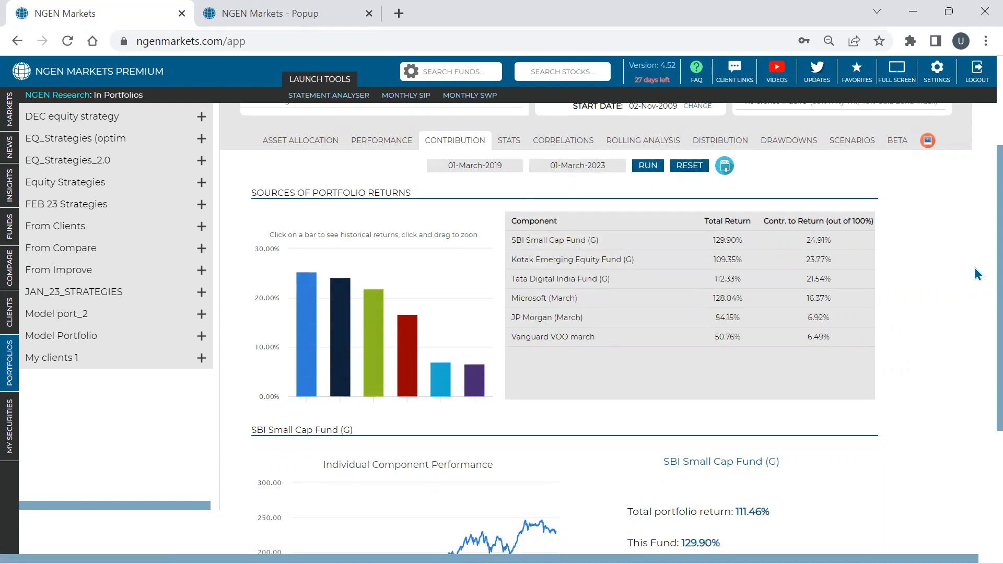
# - Show the correlation matrix of the portfolio's components and examine how the custom securities correlate with the funds
pyautogui.click(590, 140)
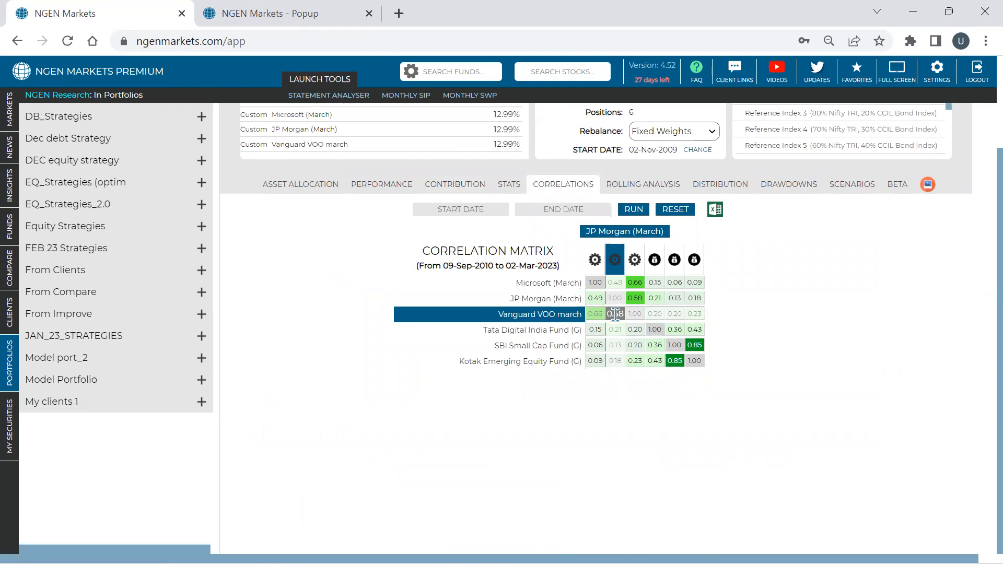
pyautogui.scroll(3, 615, 313)
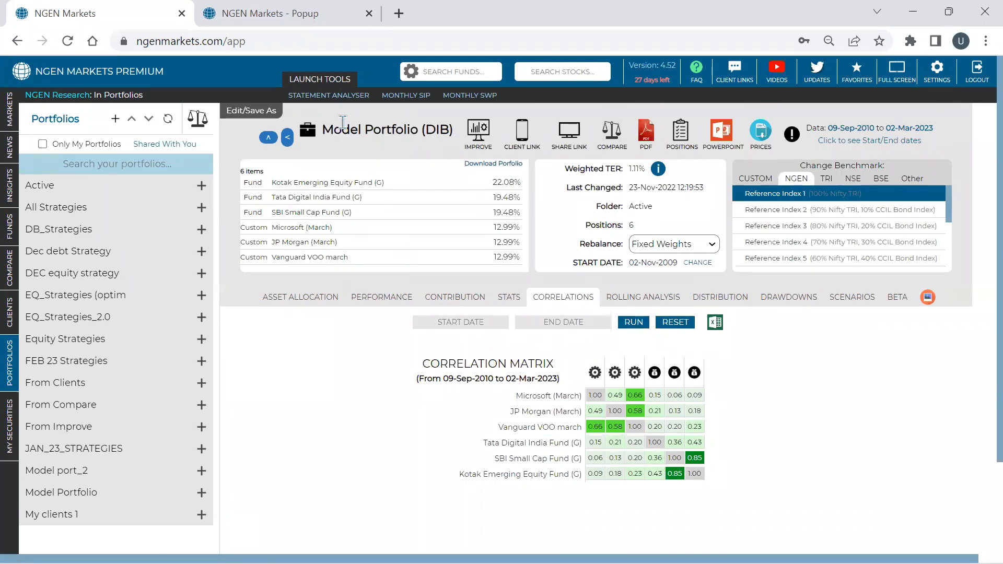
pyautogui.moveTo(323, 129); pyautogui.dragTo(456, 137)
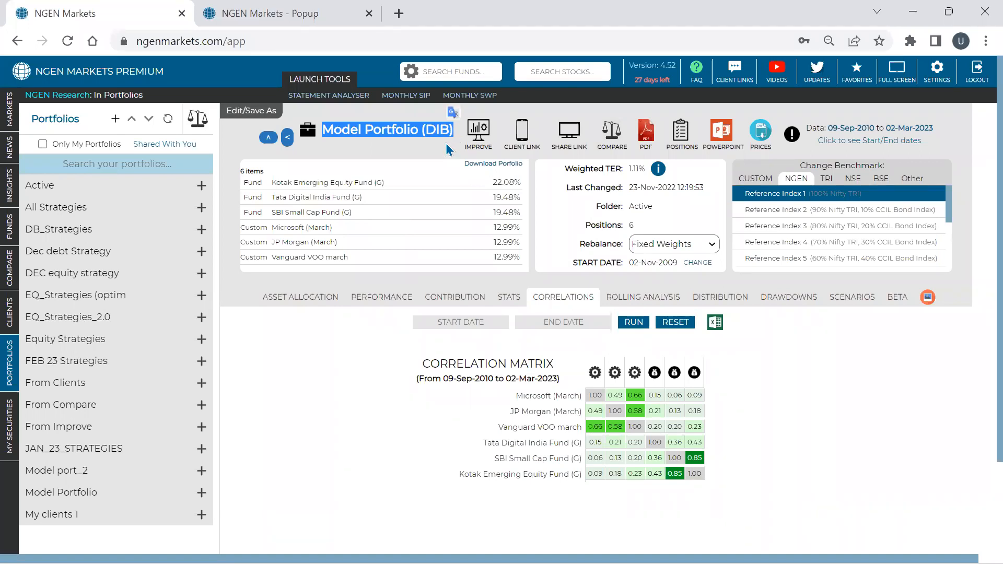
# - Open the comparison of two portfolios and look at the search for Portfolio 1
pyautogui.click(199, 130)
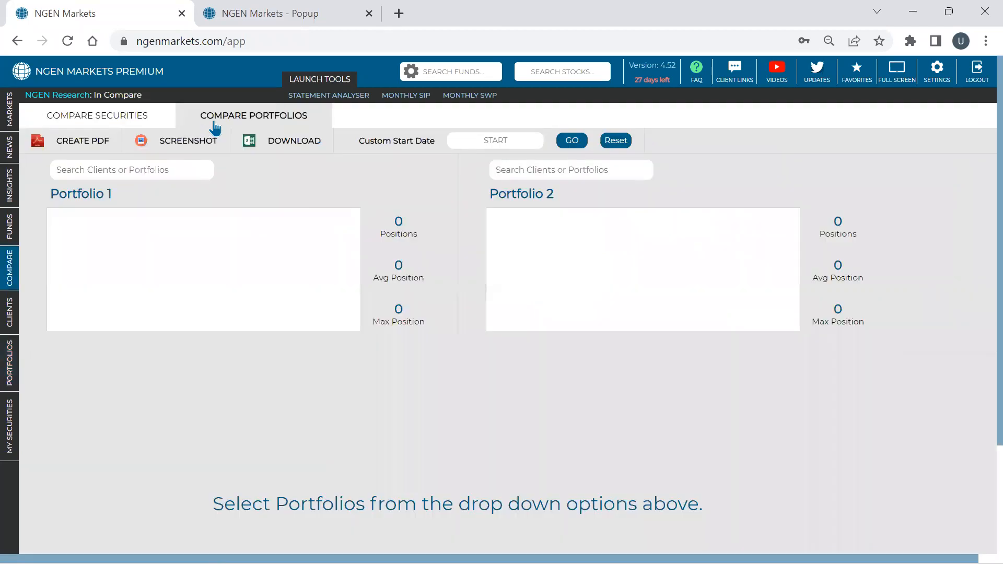
pyautogui.click(174, 167)
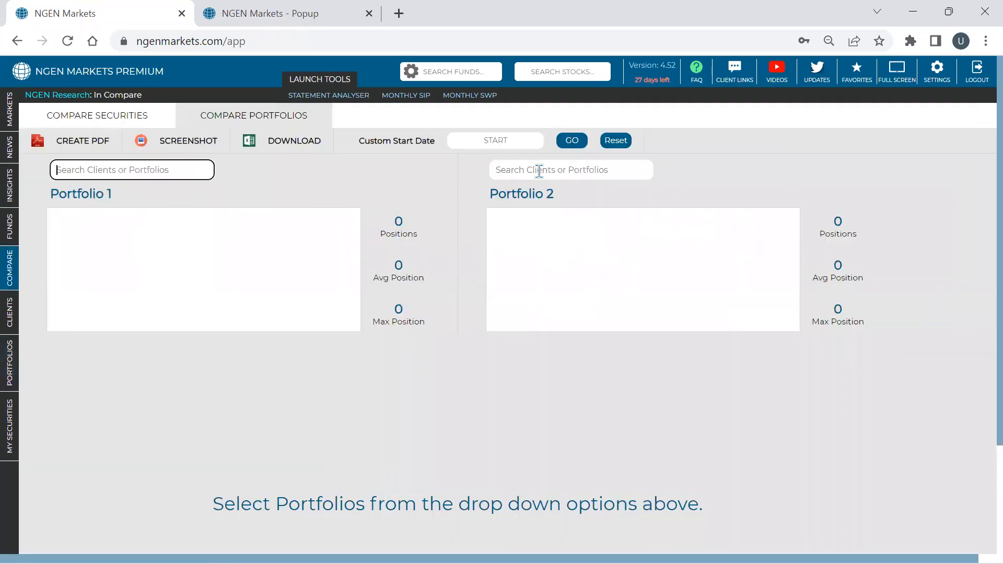
# - Find and open Model Portfolio (DIB) among the saved portfolios, and download its prices and returns as a CSV
pyautogui.click(23, 384)
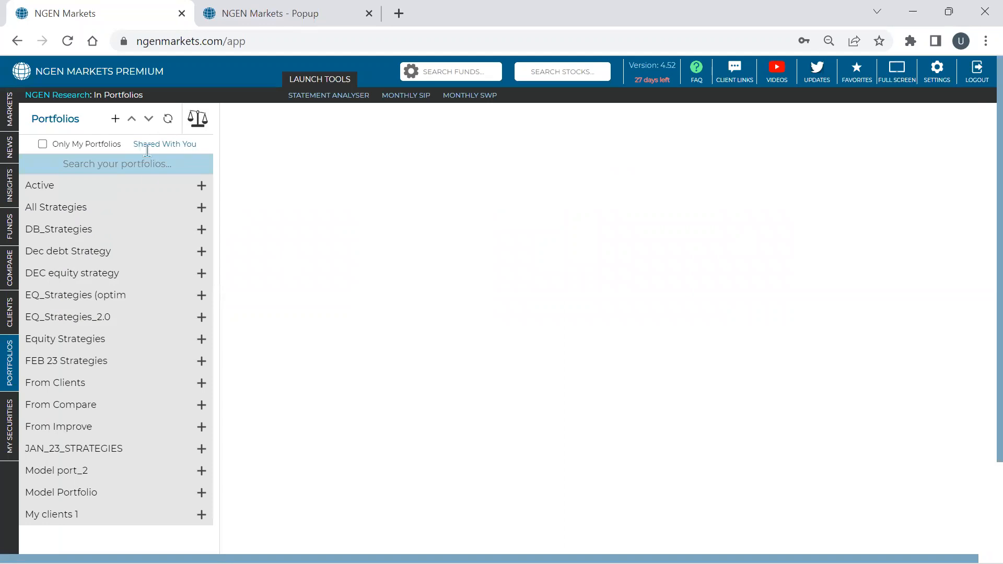
pyautogui.click(138, 195)
pyautogui.click(136, 161)
pyautogui.write('dib')
pyautogui.press('Down')
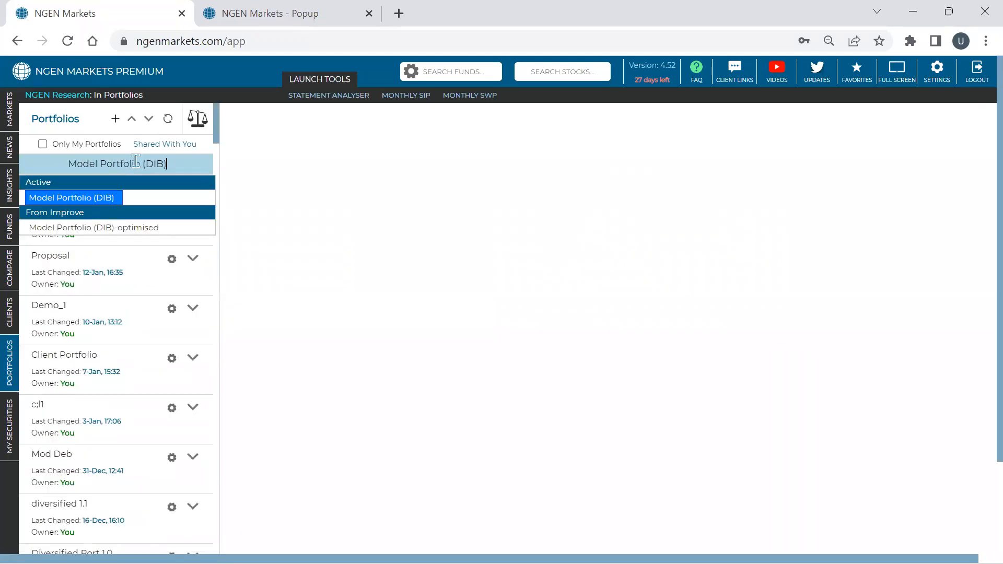
pyautogui.press('Return')
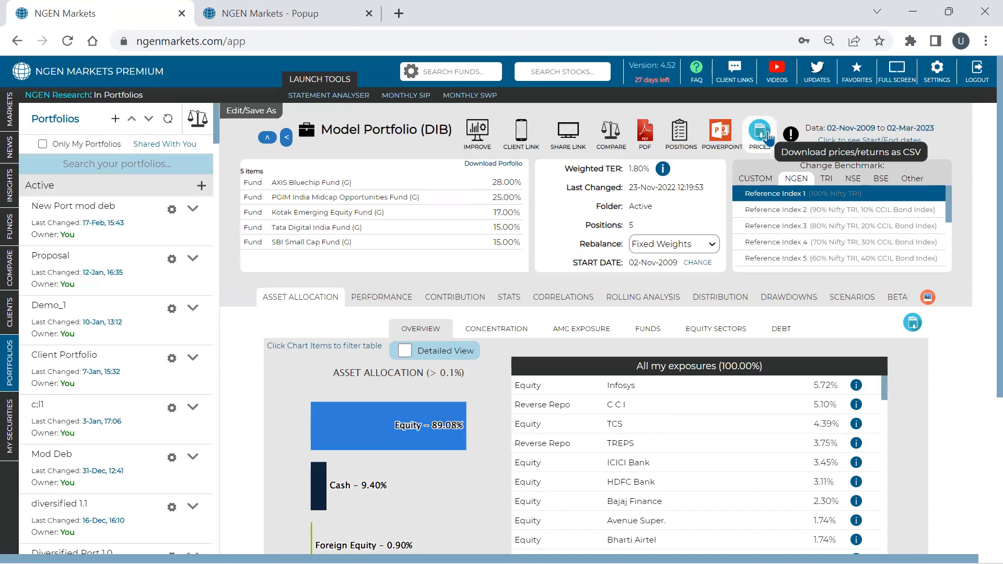
pyautogui.click(766, 137)
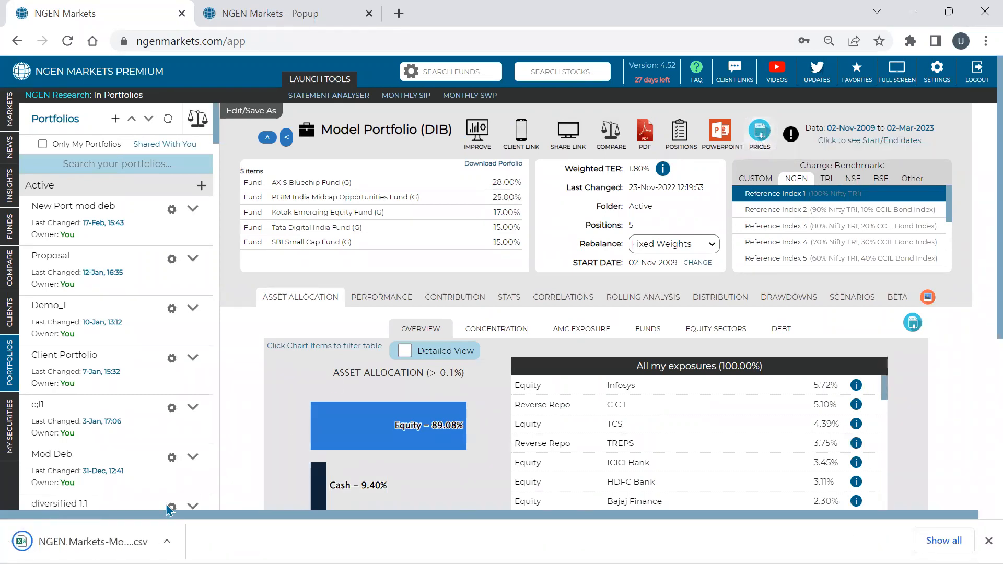
# - Open the downloaded CSV in Excel and copy all its dates and prices, excluding the headers and the Return column
pyautogui.click(151, 540)
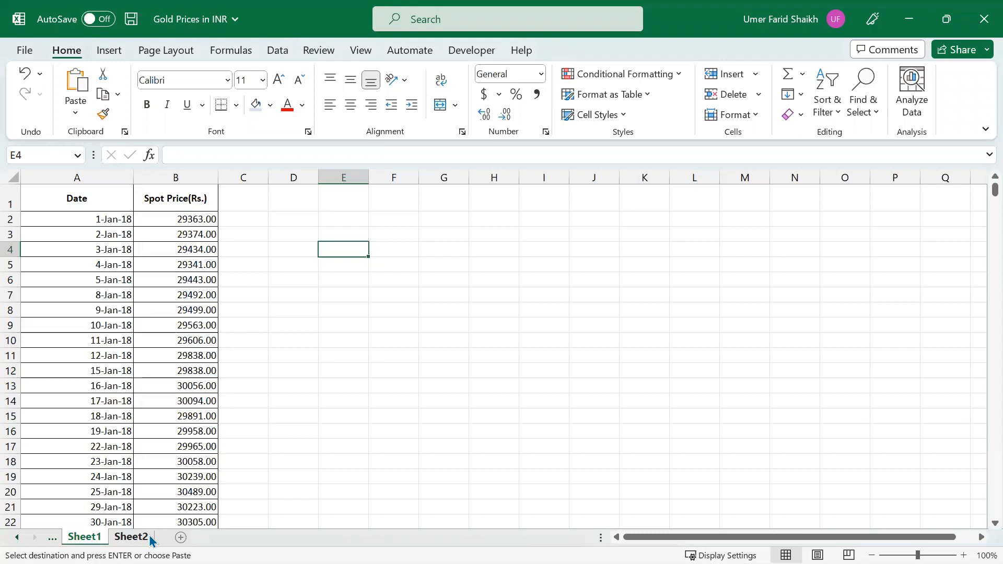
pyautogui.moveTo(71, 180); pyautogui.dragTo(92, 180)
pyautogui.click(79, 208)
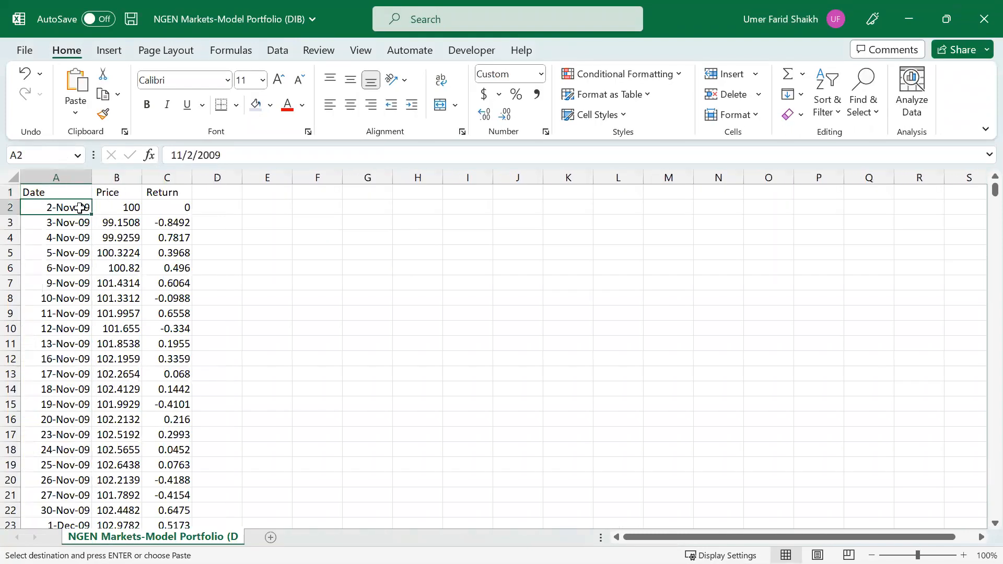
pyautogui.hotkey('shift', 'Right')
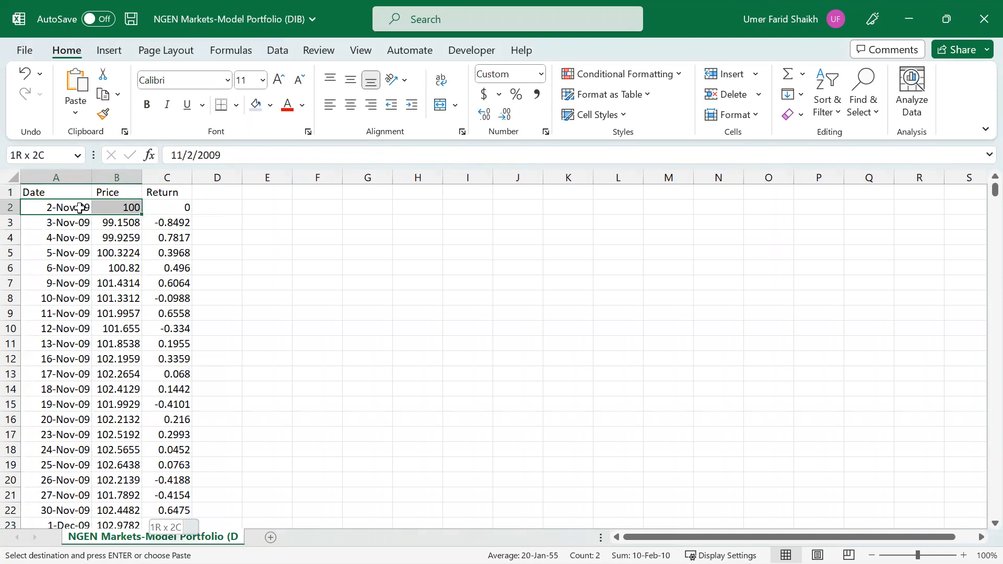
pyautogui.hotkey('ctrl', 'shift', 'Down')
pyautogui.hotkey('ctrl', 'c')
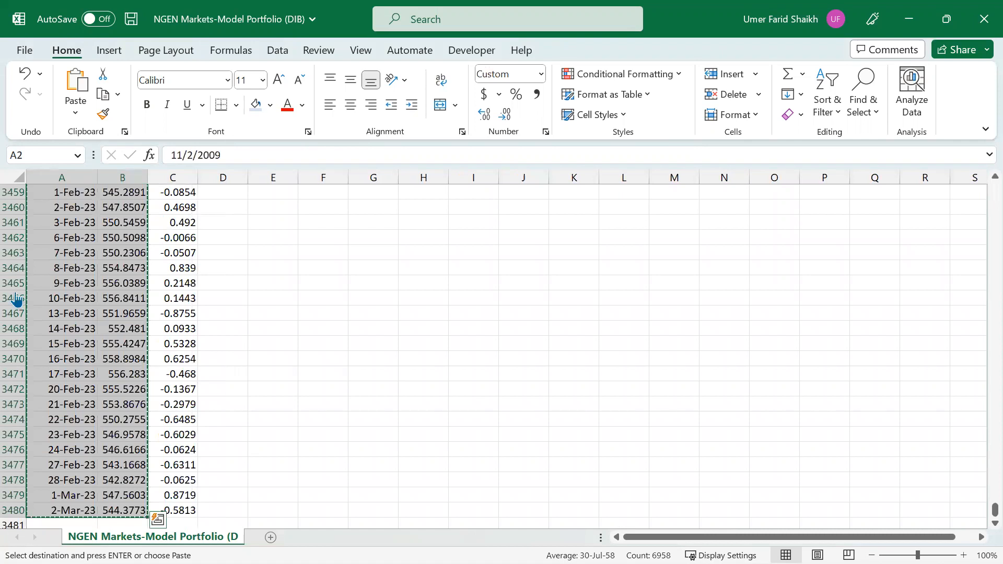
# - Switch to NGEN Markets, start a new custom security with the copied price series, validate it and show the full price chart
pyautogui.hotkey('alt', 'Tab')
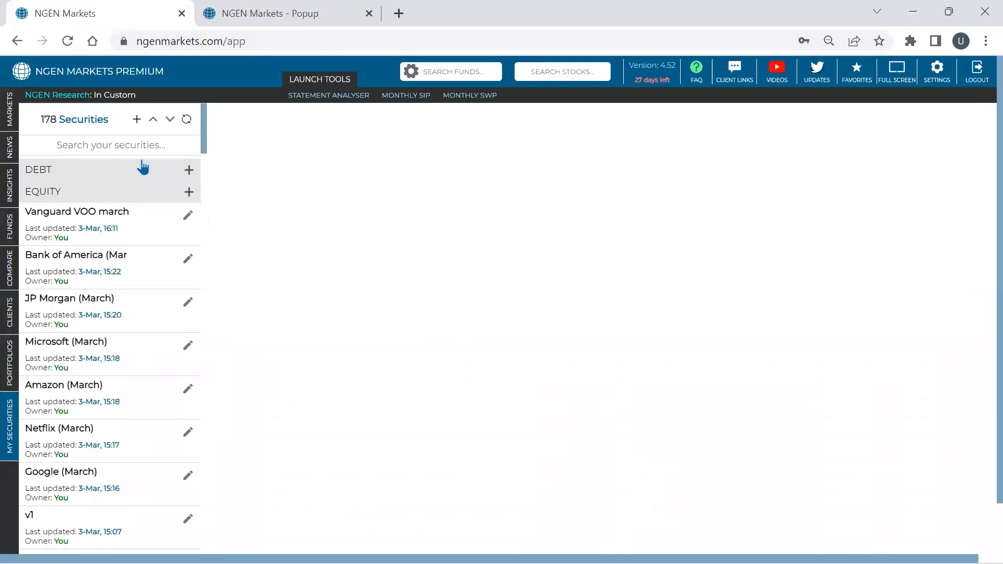
pyautogui.click(137, 120)
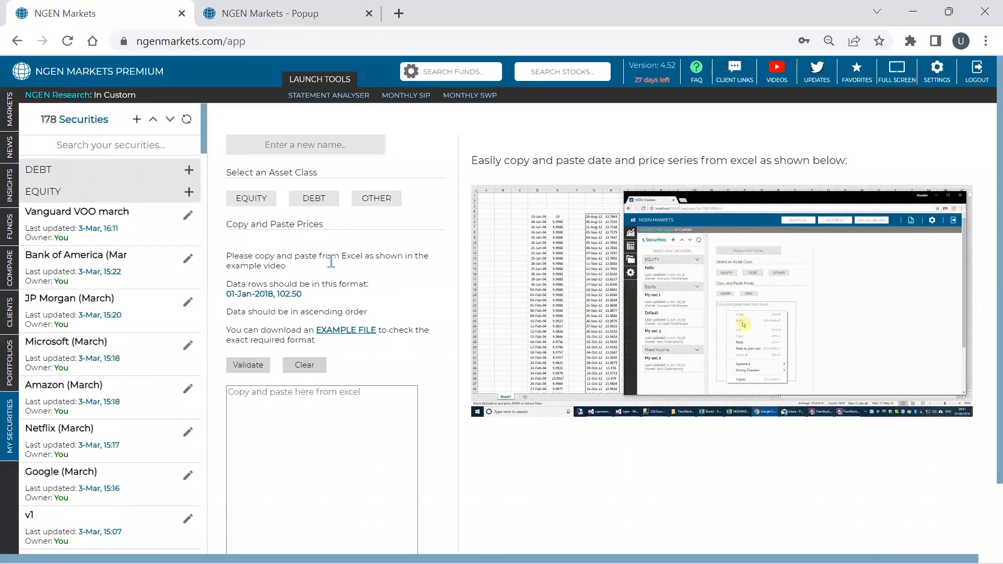
pyautogui.click(329, 431)
pyautogui.hotkey('ctrl', 'v')
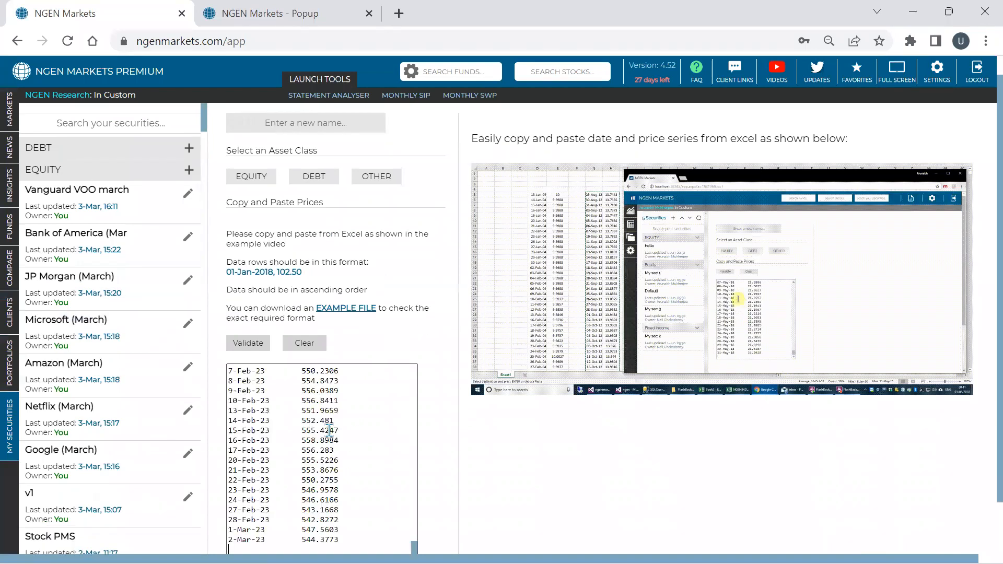
pyautogui.click(254, 345)
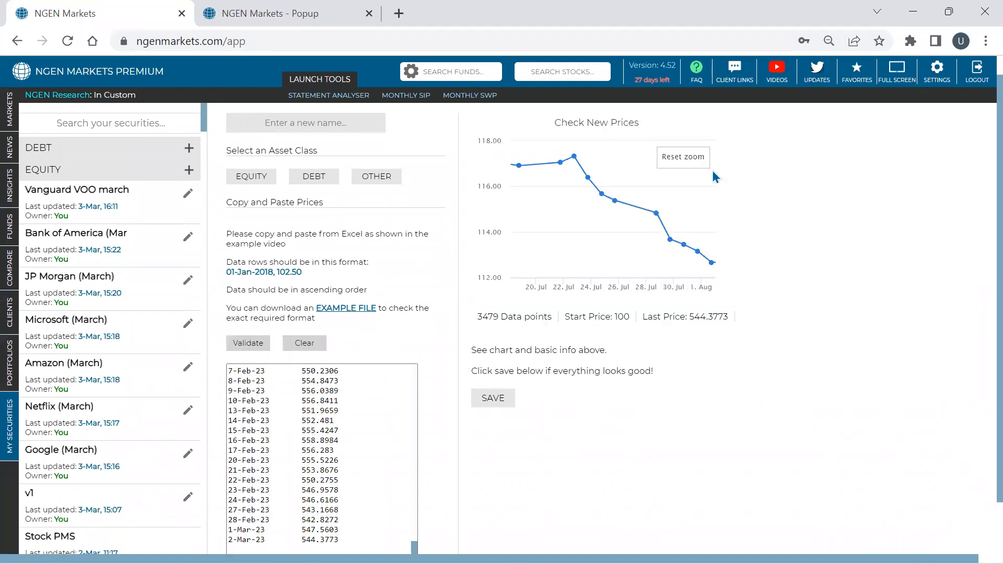
pyautogui.click(688, 159)
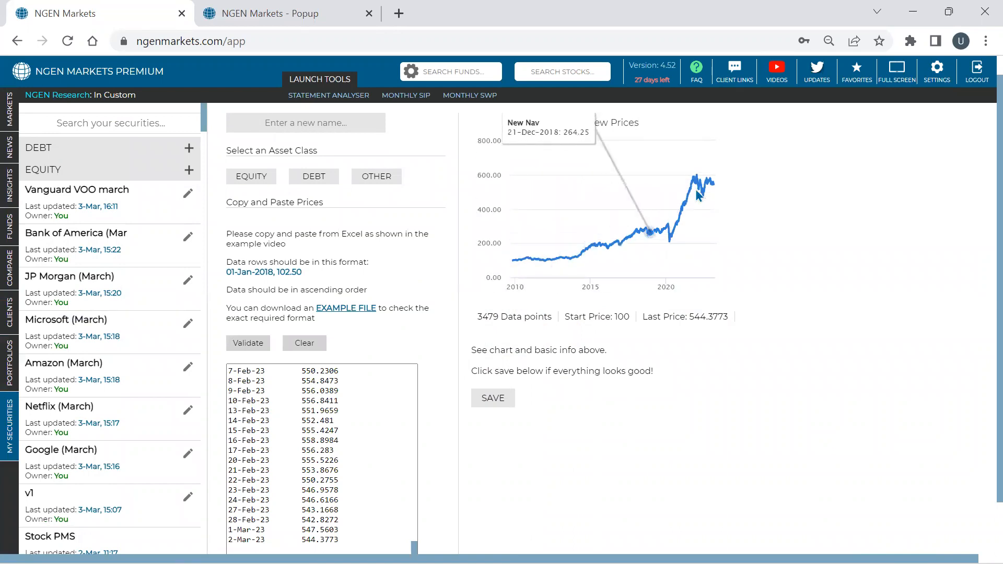
# - Name the new custom security "model portfolio"
pyautogui.scroll(1, 346, 167)
pyautogui.click(338, 149)
pyautogui.write('model ')
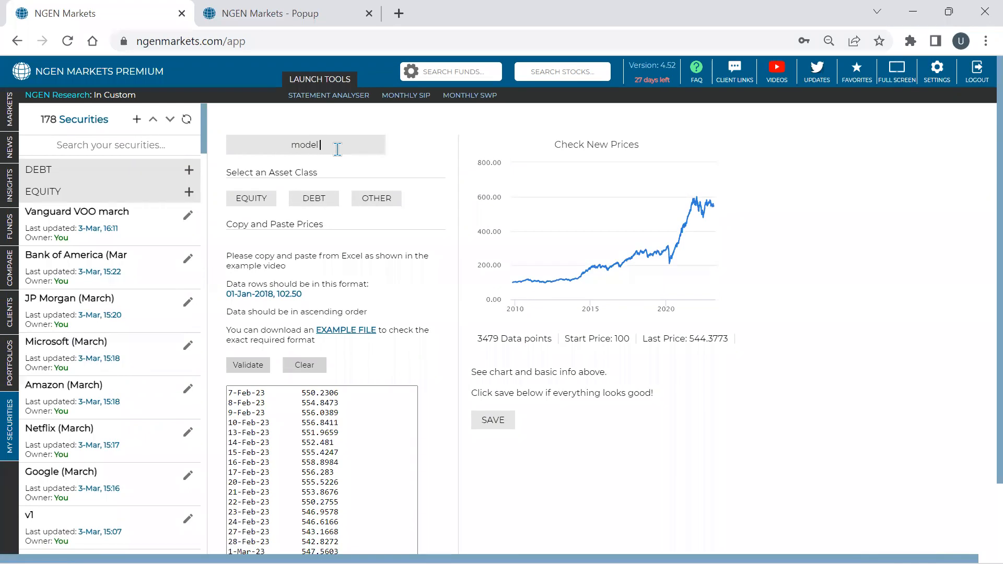
pyautogui.write('portfolio')
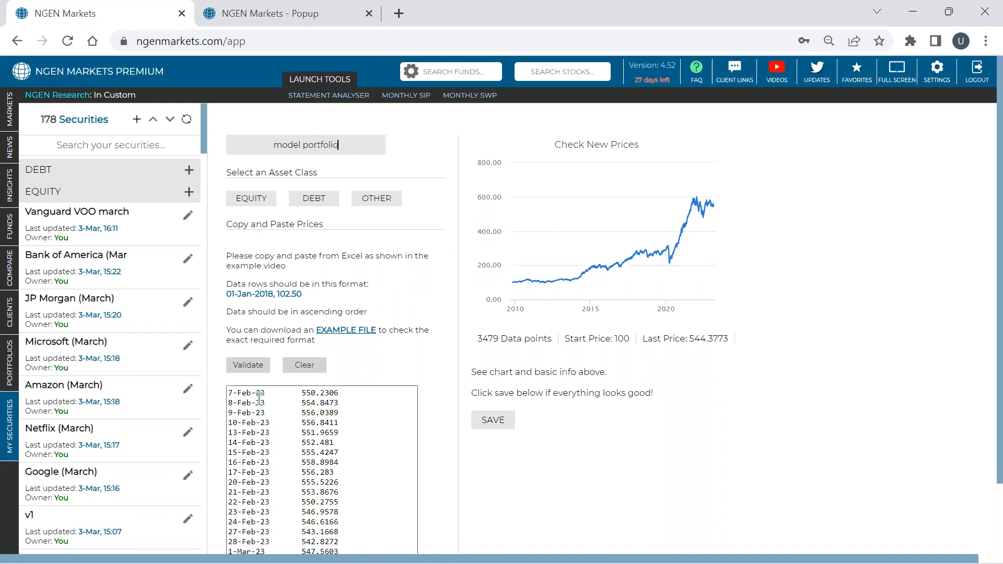
# - Add the custom security EQ_Strgy_Mod_Opt to the securities comparison list
pyautogui.moveTo(14, 282)
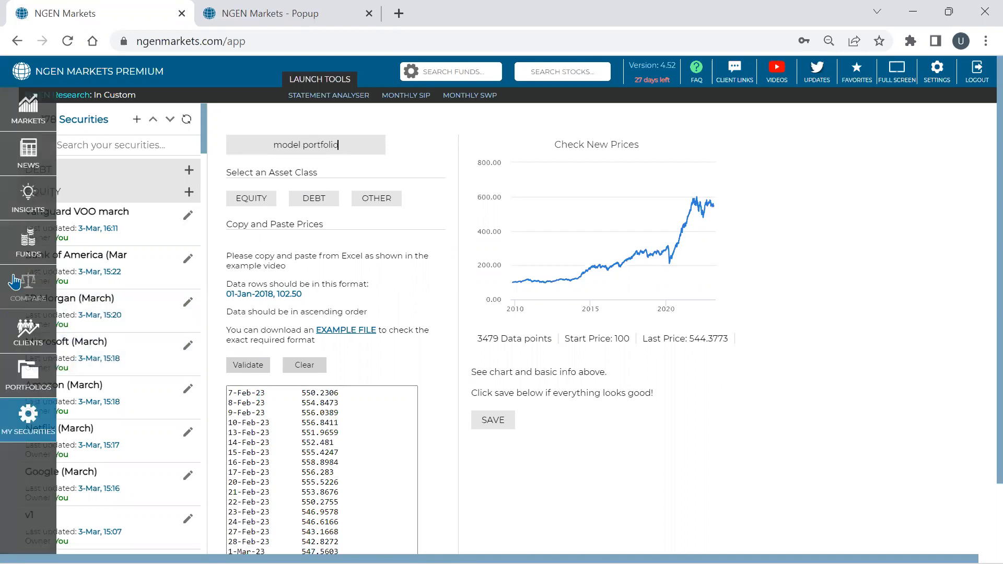
pyautogui.click(27, 287)
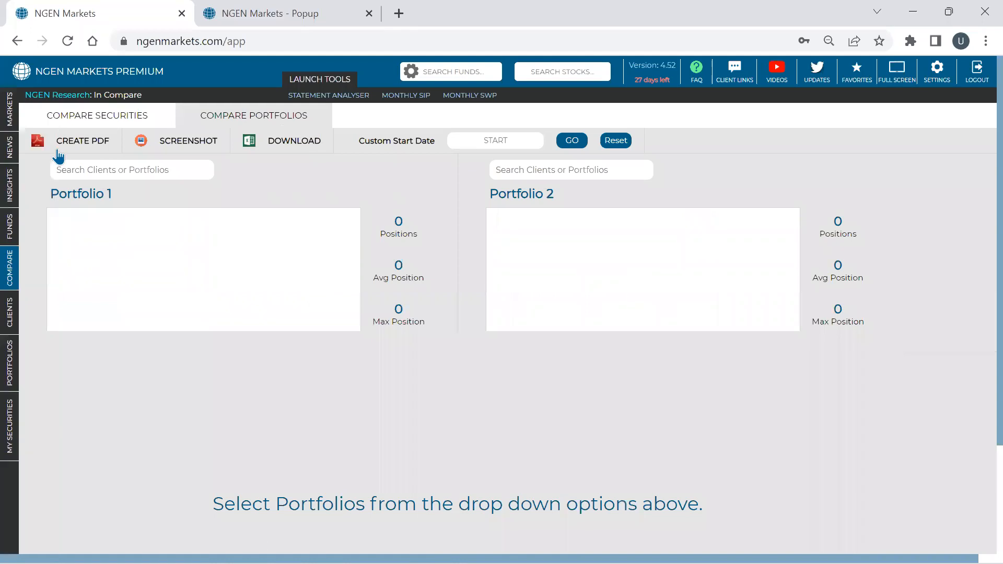
pyautogui.click(86, 116)
pyautogui.click(433, 189)
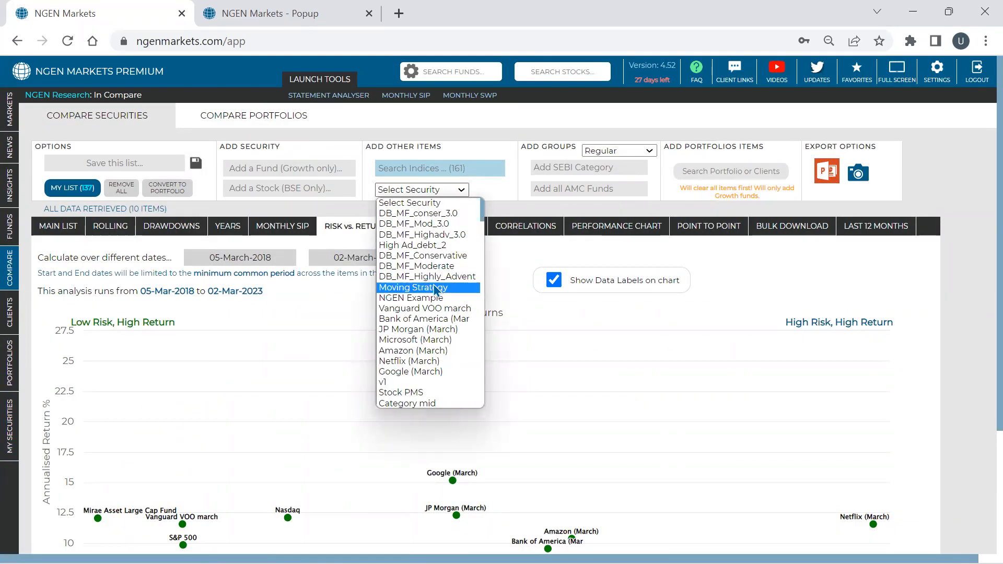
pyautogui.scroll(-8, 436, 290)
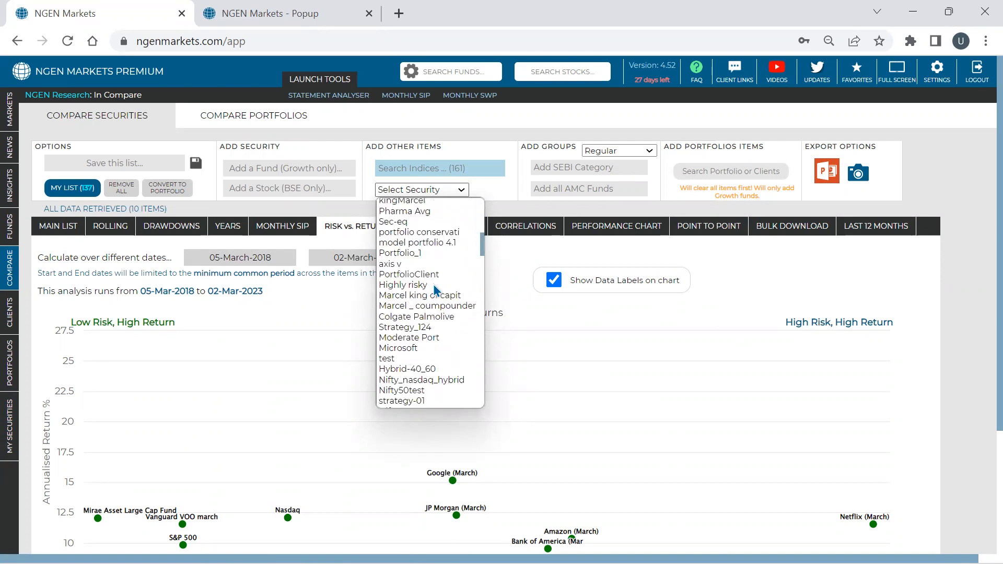
pyautogui.scroll(-5, 434, 285)
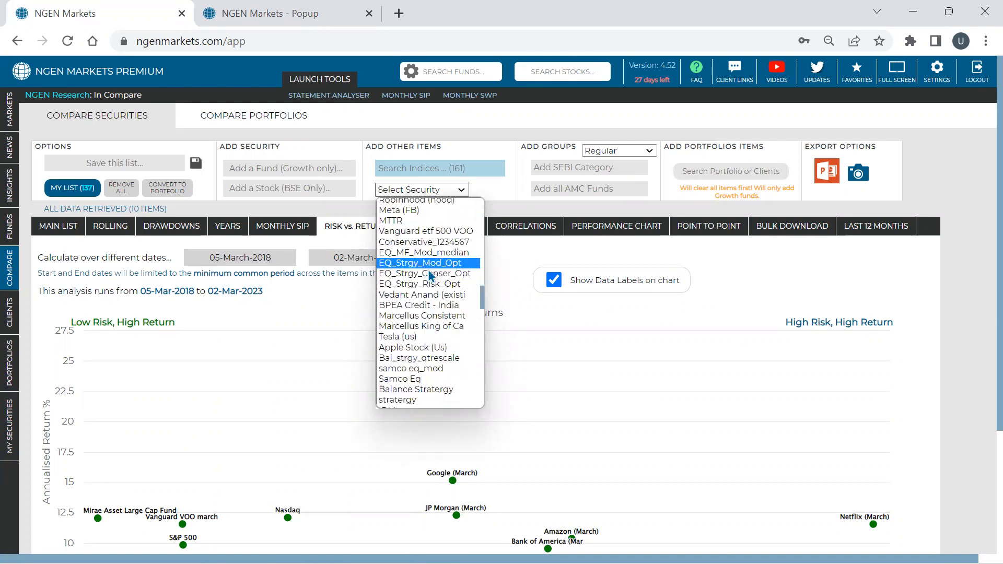
pyautogui.click(428, 268)
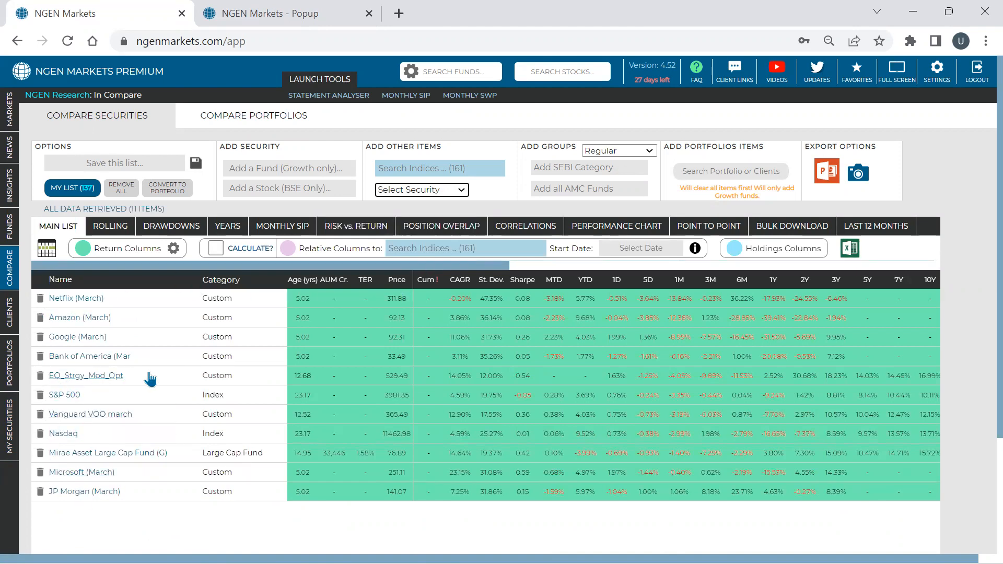
# - Show the risk versus return chart and zoom in on EQ_Strgy_Mod_Opt and Mirae Asset Large Cap Fund to compare them
pyautogui.click(344, 232)
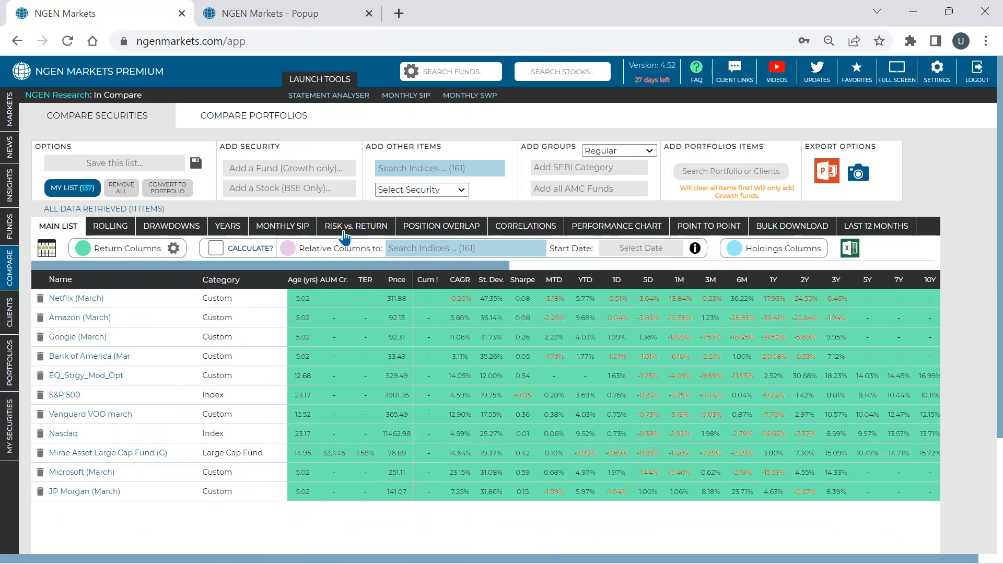
pyautogui.scroll(-3, 369, 263)
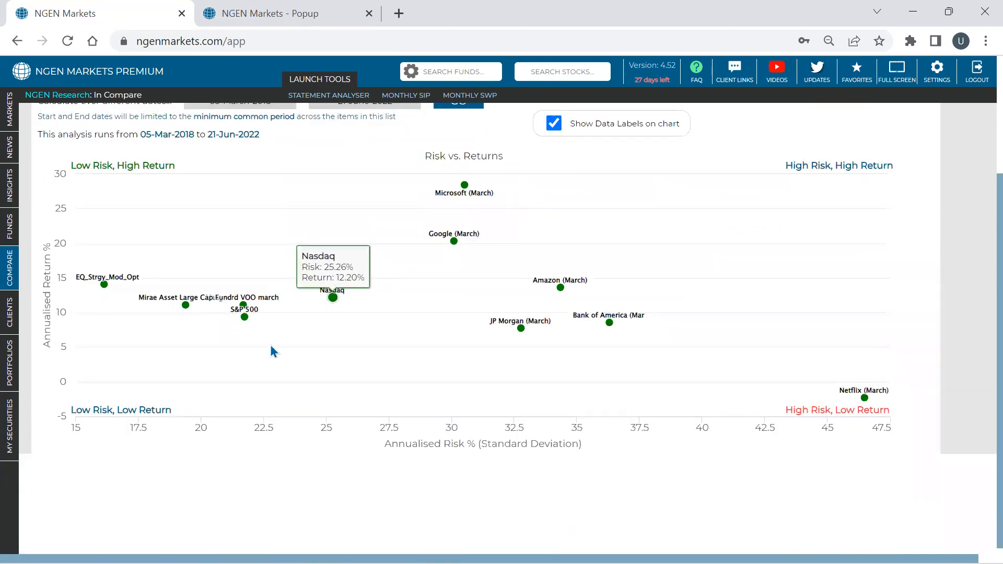
pyautogui.moveTo(230, 339); pyautogui.dragTo(47, 210)
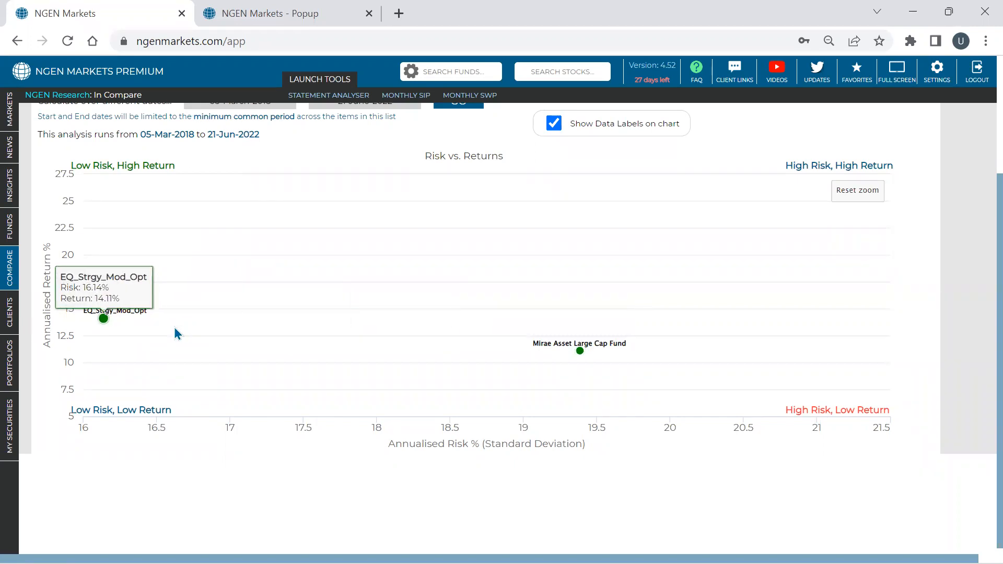
pyautogui.scroll(3, 174, 328)
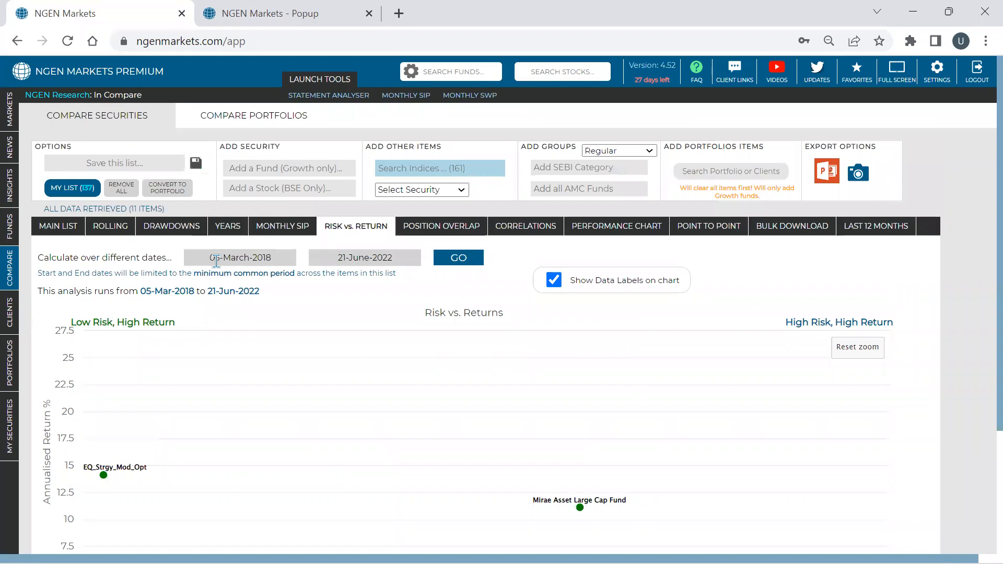
pyautogui.scroll(-2, 217, 263)
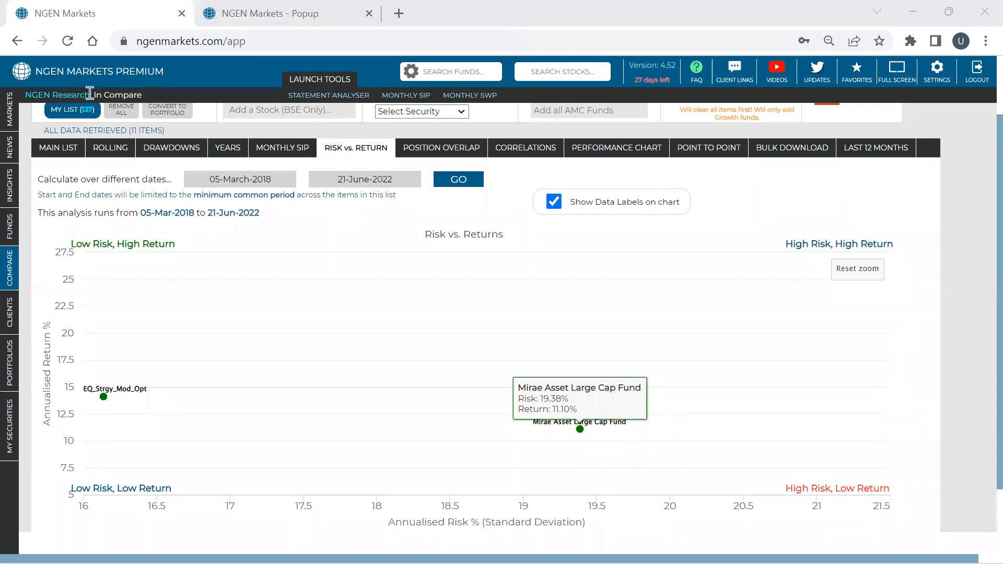
# - Return to the main comparison list, and examine the performance chart of all compared securities from their common start date
pyautogui.click(64, 151)
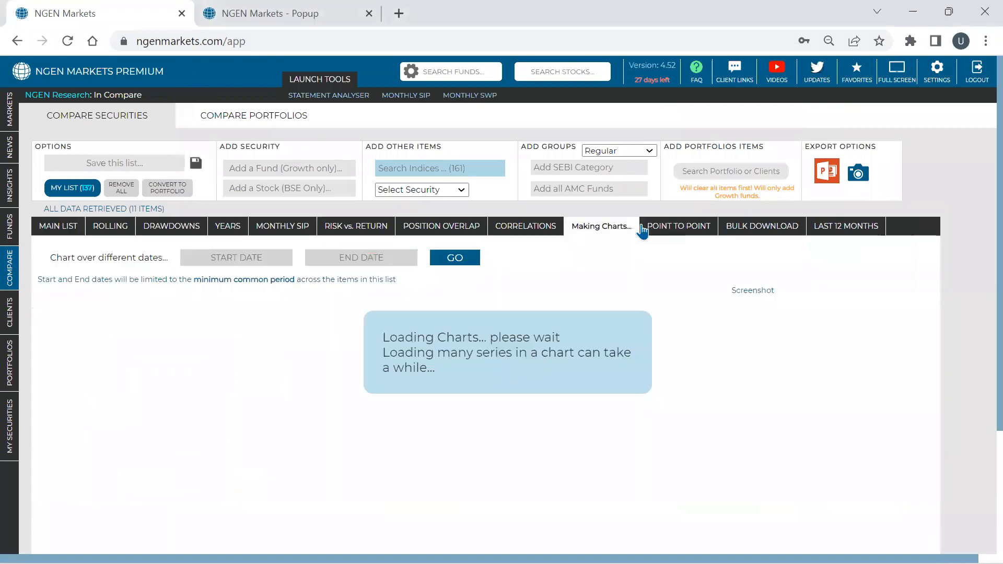
pyautogui.scroll(-1, 895, 250)
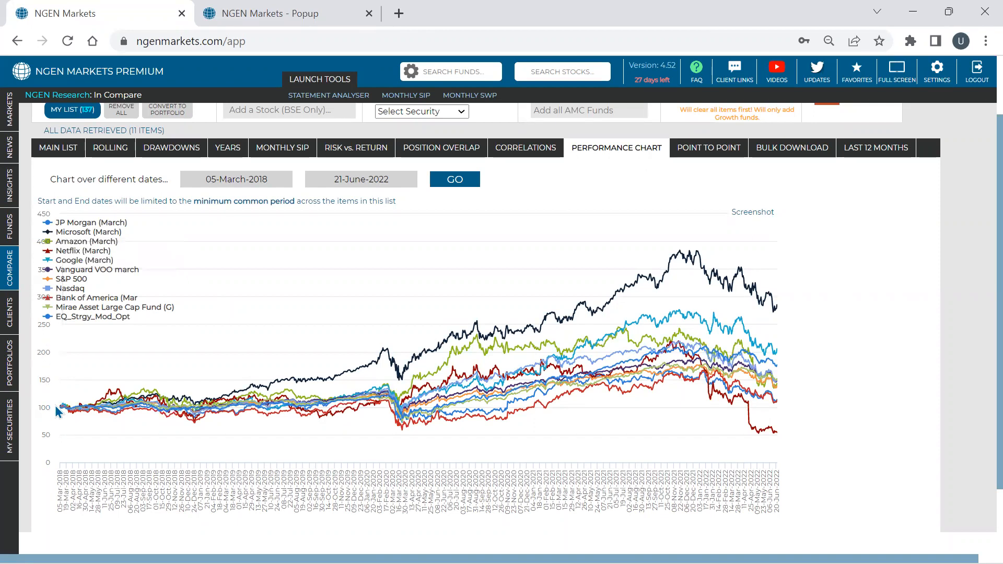
pyautogui.moveTo(61, 405)
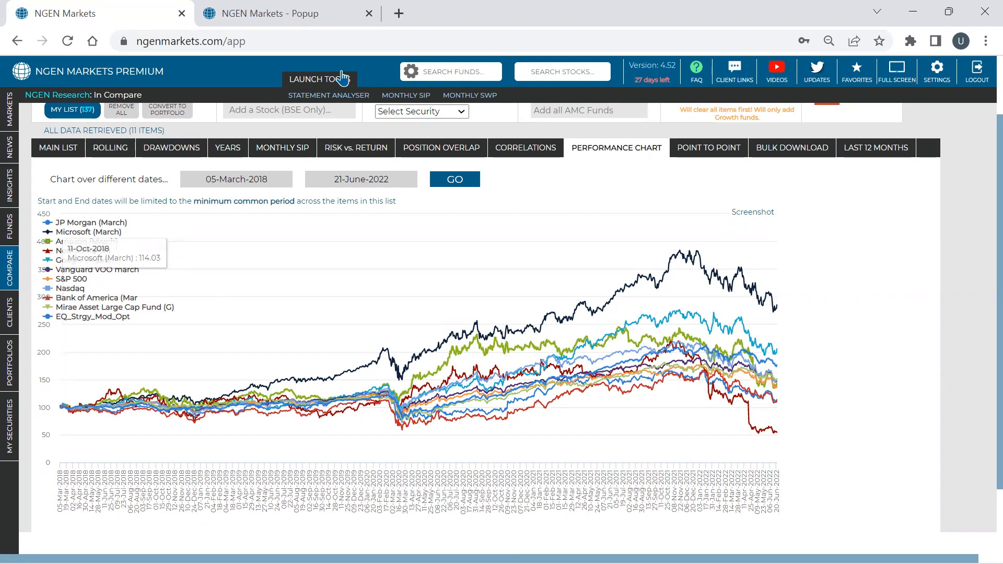
# - Open the FAQ and look through the Security Analysis articles
pyautogui.click(696, 72)
pyautogui.scroll(-2, 345, 267)
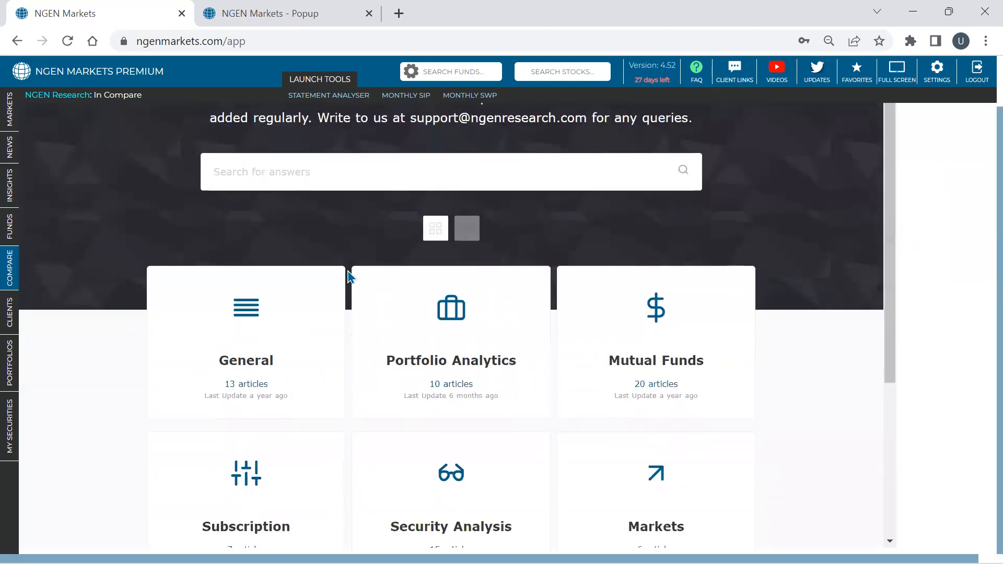
pyautogui.scroll(-2, 369, 217)
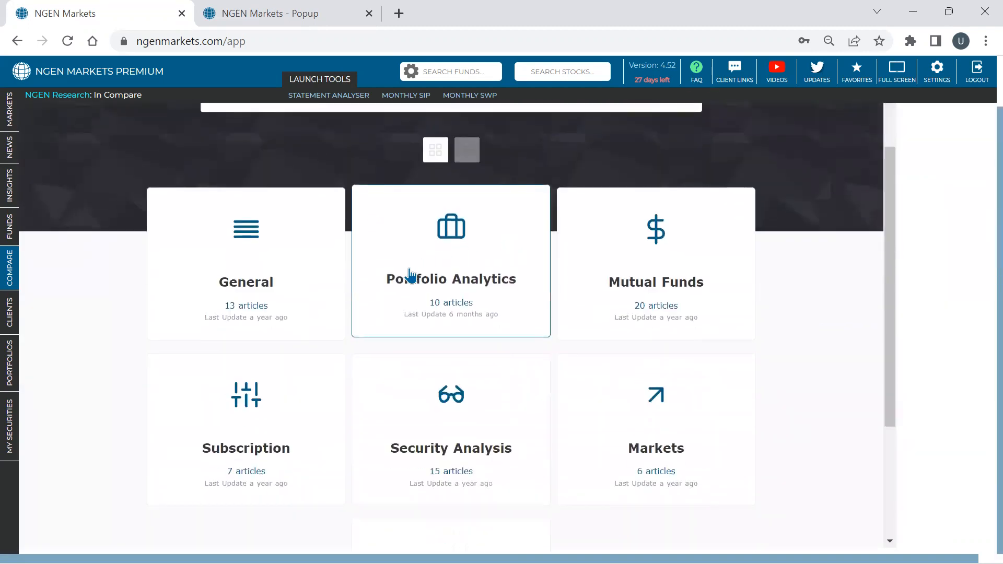
pyautogui.click(394, 401)
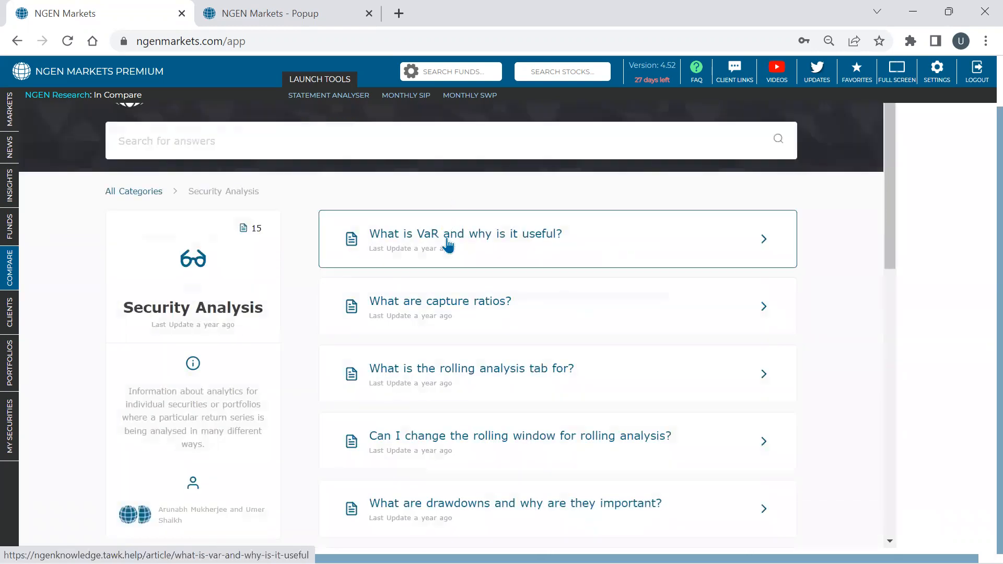
pyautogui.scroll(-3, 450, 235)
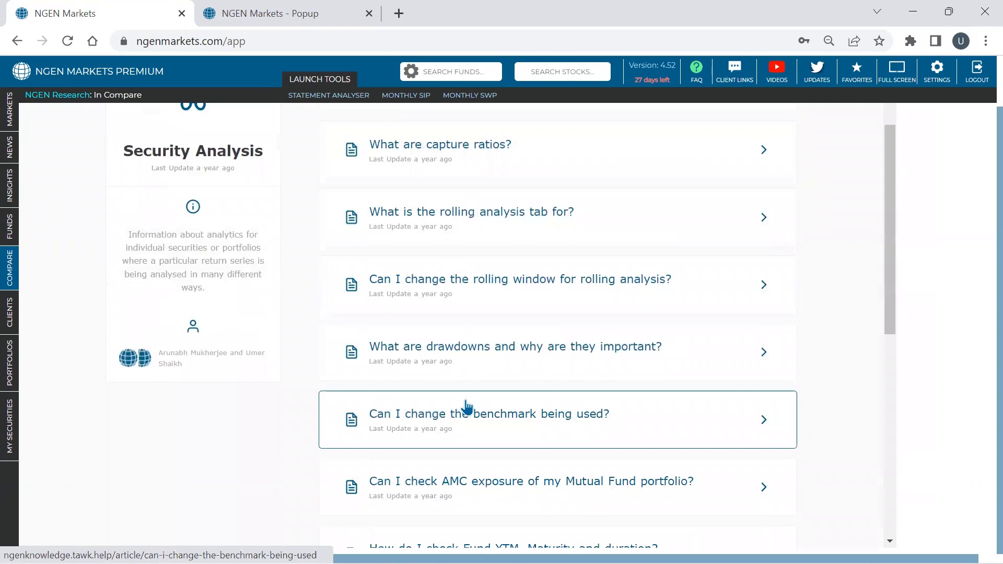
pyautogui.scroll(-5, 467, 408)
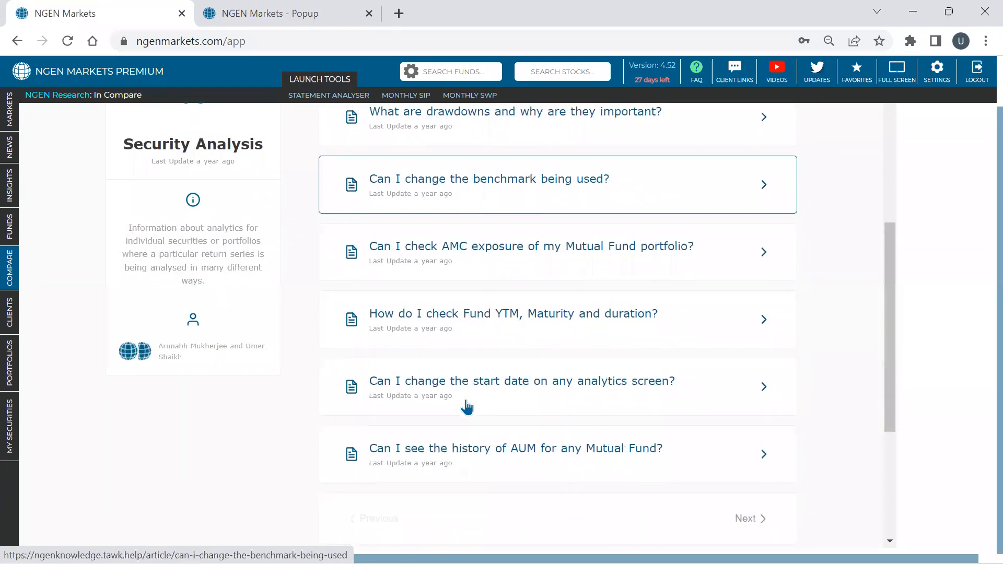
pyautogui.scroll(7, 467, 408)
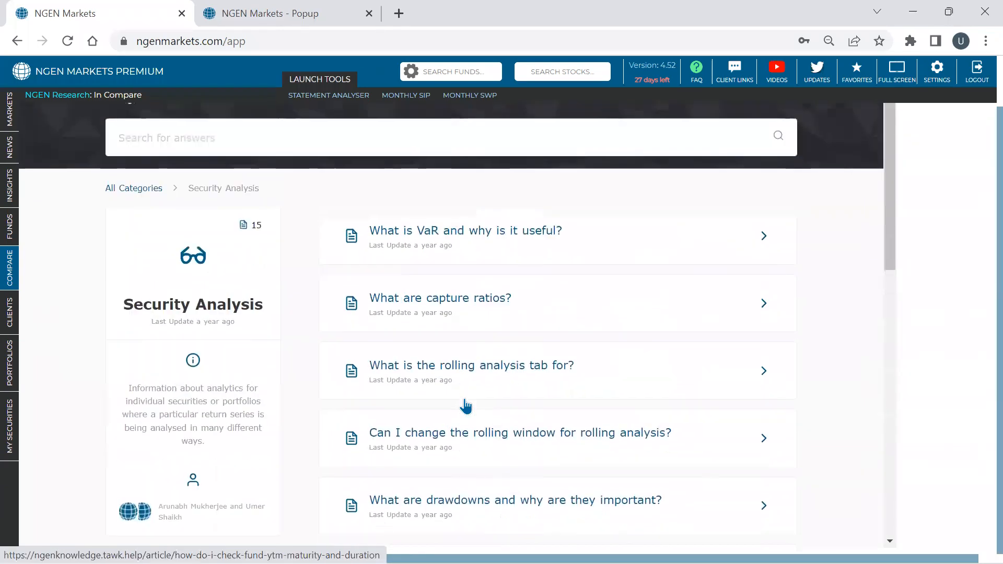
# - Leave the FAQ for the portfolios section and run the Improve analysis on Model Portfolio (DIB)
pyautogui.scroll(2, 466, 406)
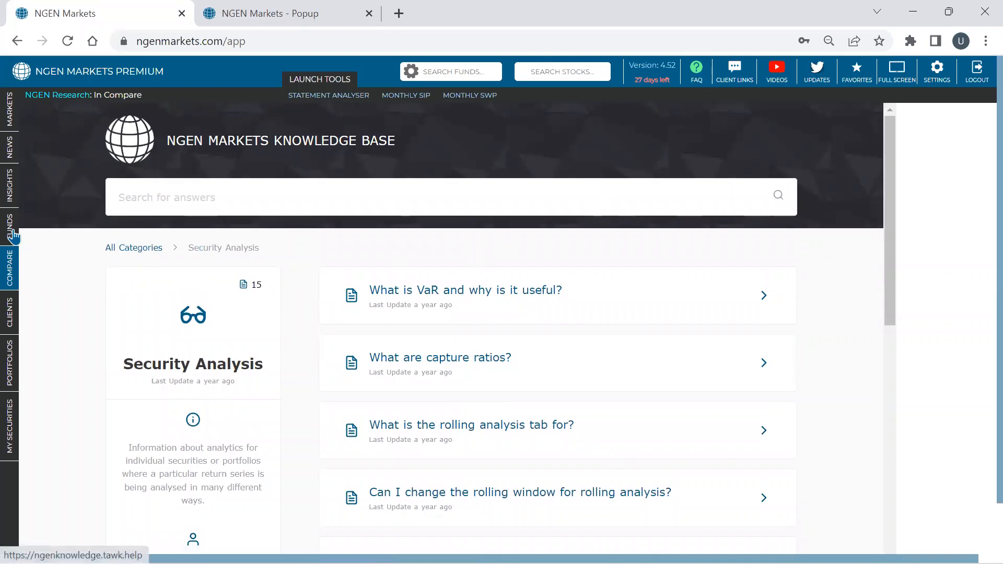
pyautogui.moveTo(14, 238)
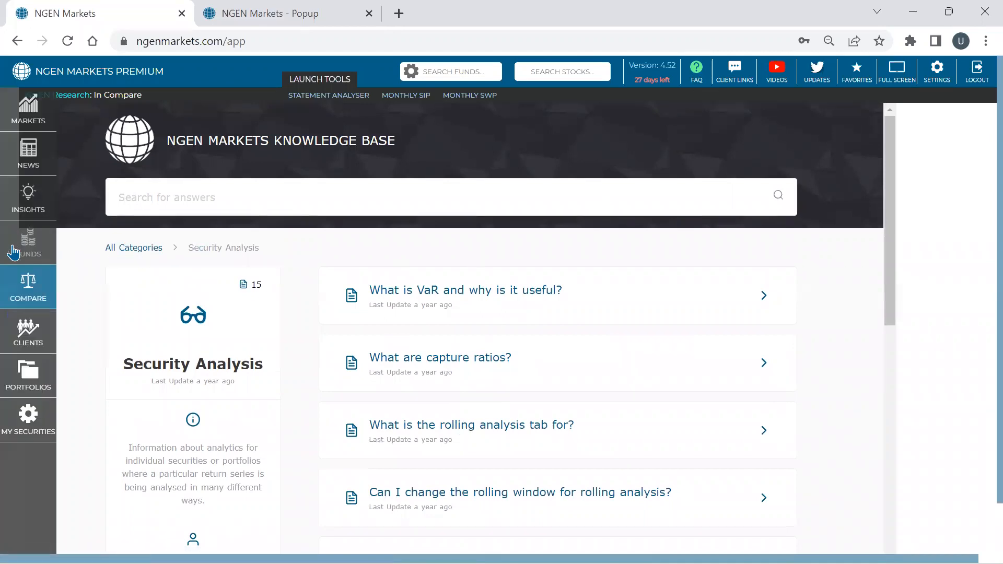
pyautogui.click(14, 390)
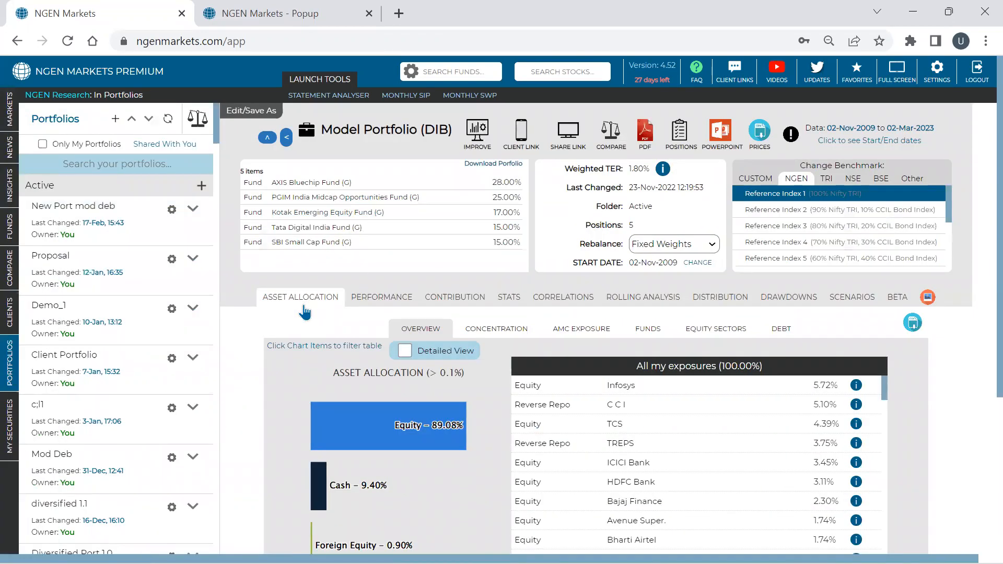
pyautogui.click(478, 139)
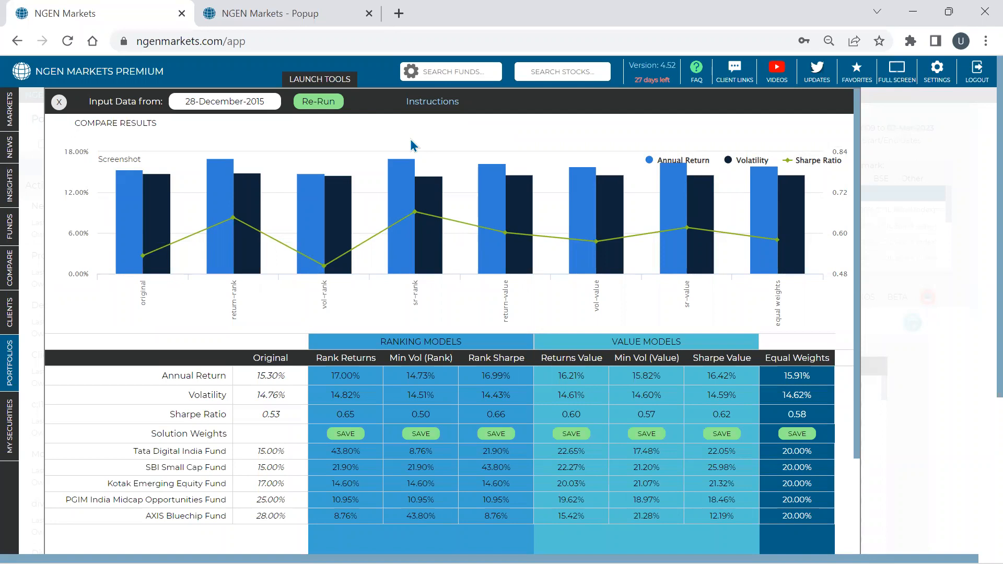
# - Compare the original fund weights with the Equal Weights solution, including its annual return and Sharpe ratio
pyautogui.scroll(-1, 267, 368)
pyautogui.moveTo(260, 373); pyautogui.dragTo(286, 439)
pyautogui.click(268, 386)
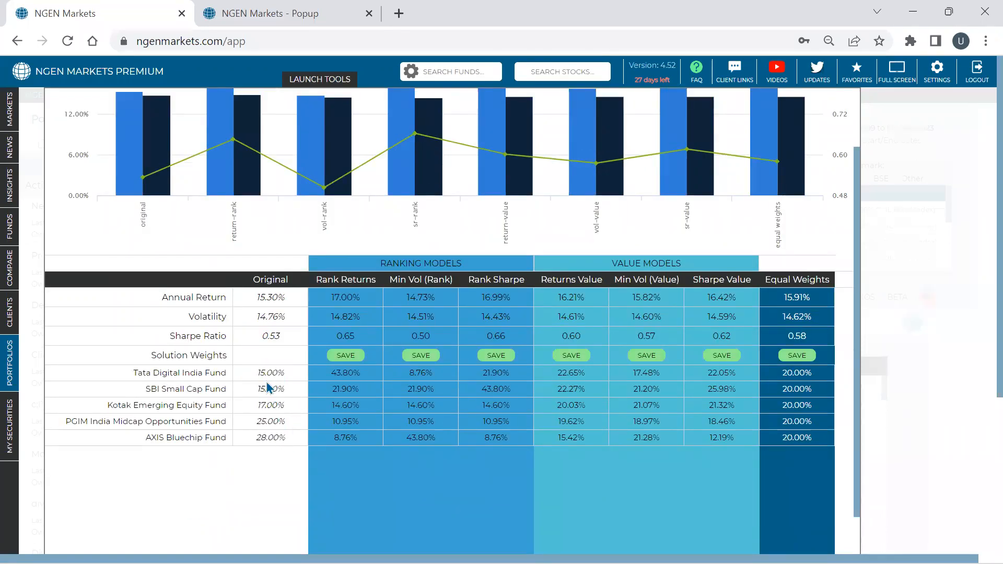
pyautogui.moveTo(259, 372); pyautogui.dragTo(212, 436)
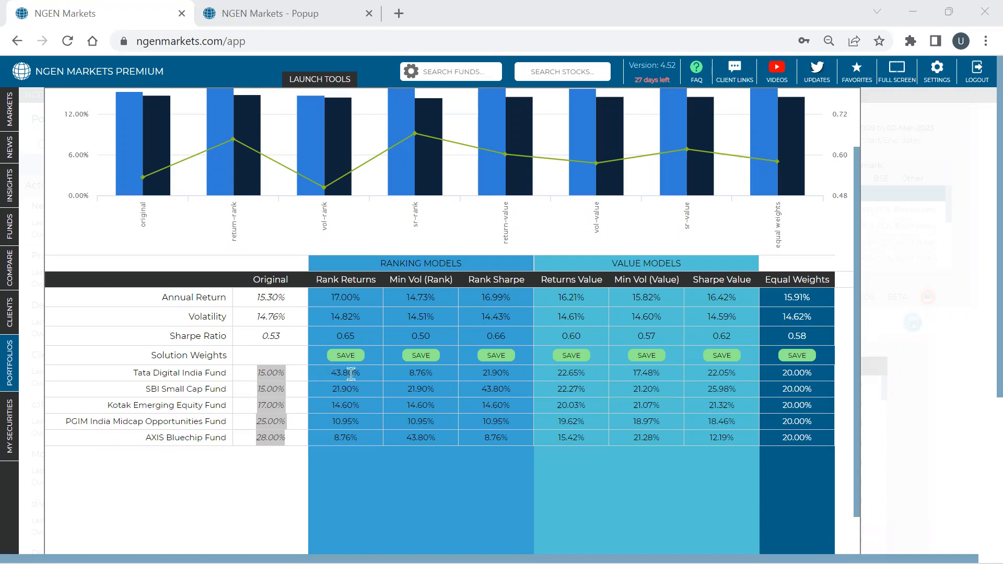
pyautogui.doubleClick(788, 374)
pyautogui.moveTo(809, 375); pyautogui.dragTo(826, 446)
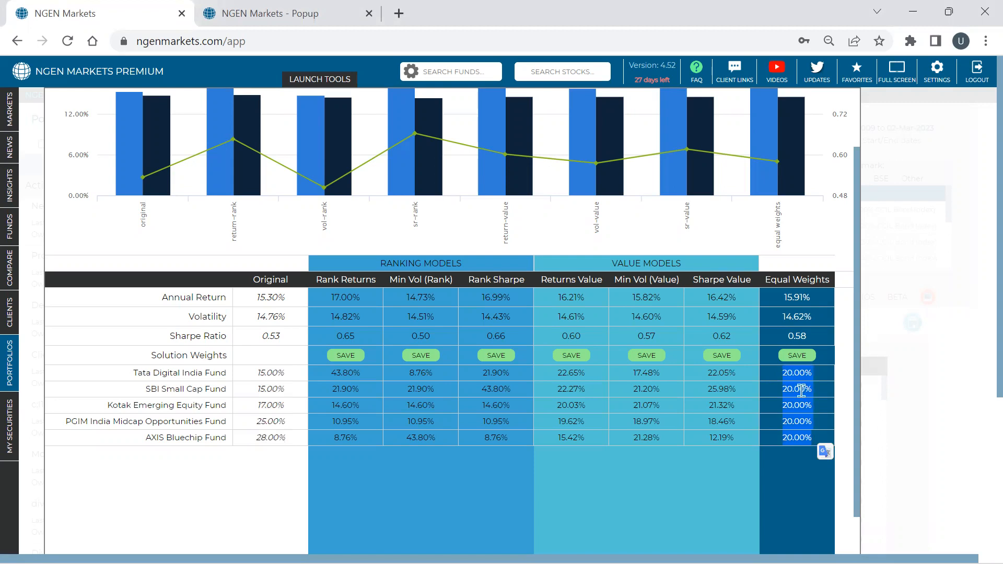
pyautogui.moveTo(256, 368); pyautogui.dragTo(281, 440)
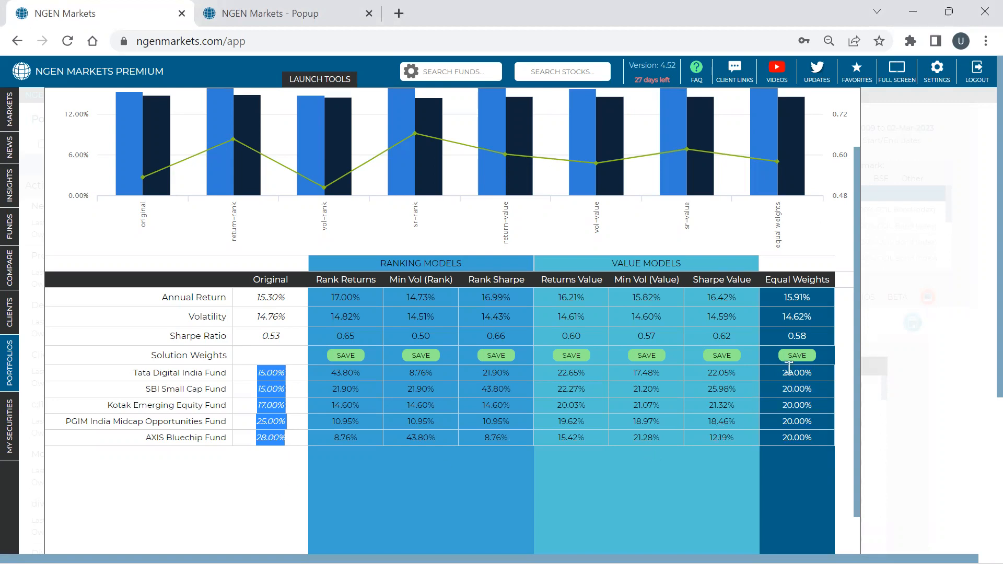
pyautogui.moveTo(782, 368); pyautogui.dragTo(832, 464)
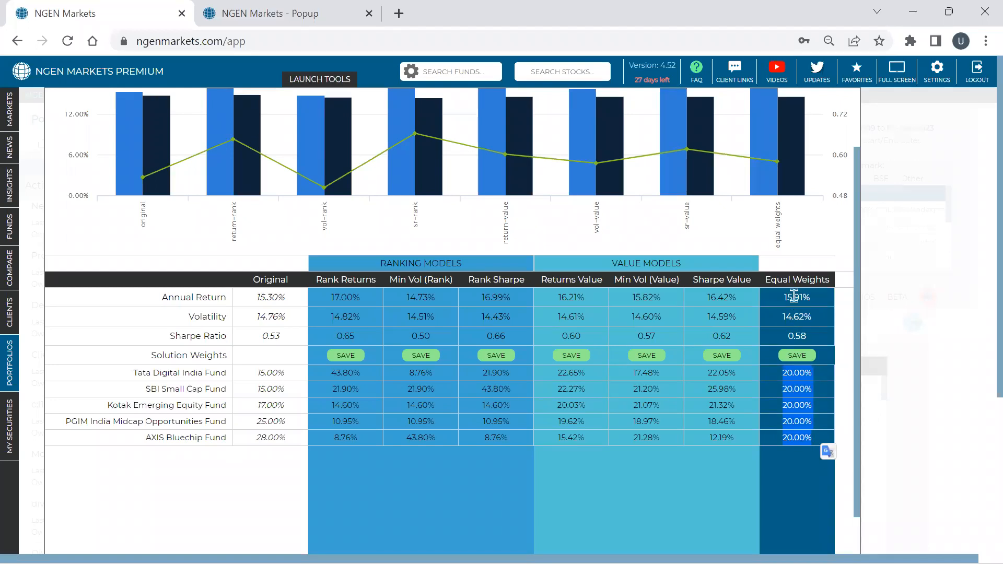
pyautogui.doubleClick(794, 334)
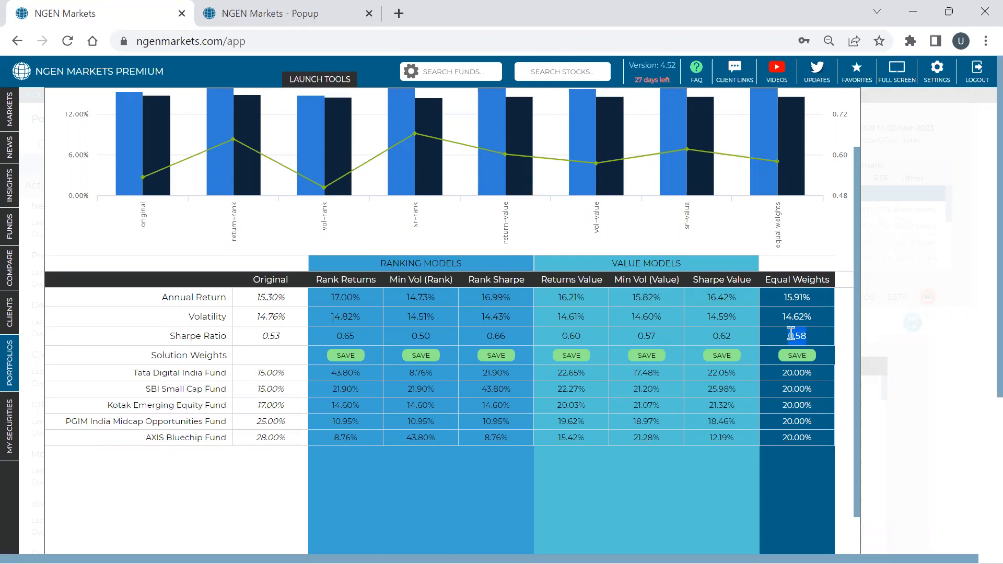
pyautogui.doubleClick(792, 299)
pyautogui.tripleClick(791, 299)
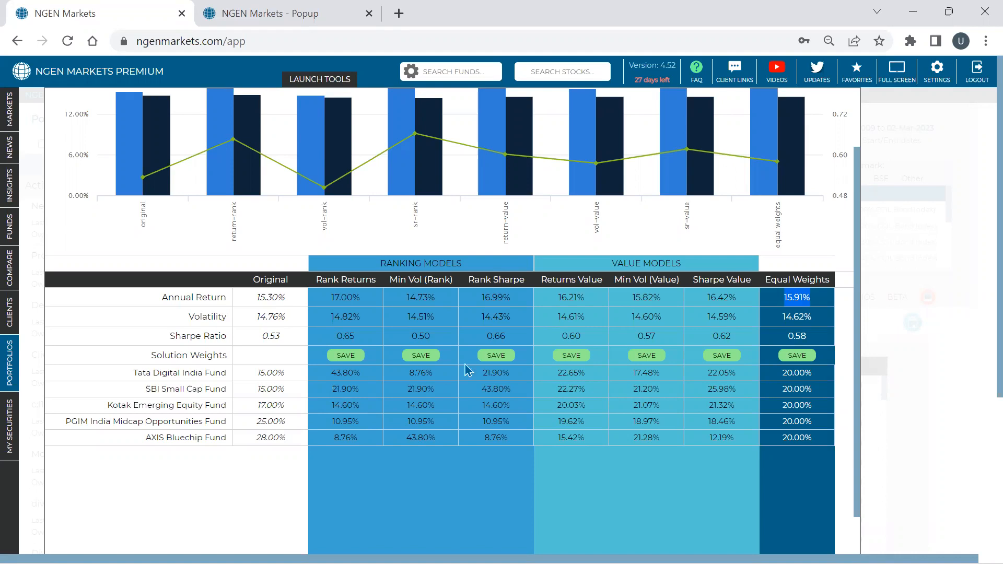
# - Examine how the ranking models (Rank Returns, Min Vol and Rank Sharpe) distribute the weights across the funds
pyautogui.click(412, 382)
pyautogui.doubleClick(485, 388)
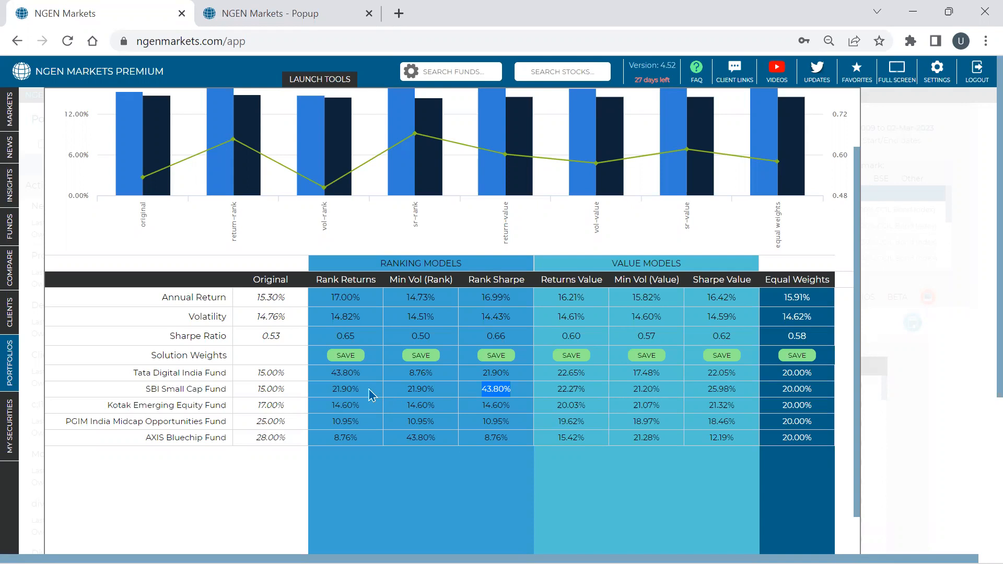
pyautogui.doubleClick(344, 371)
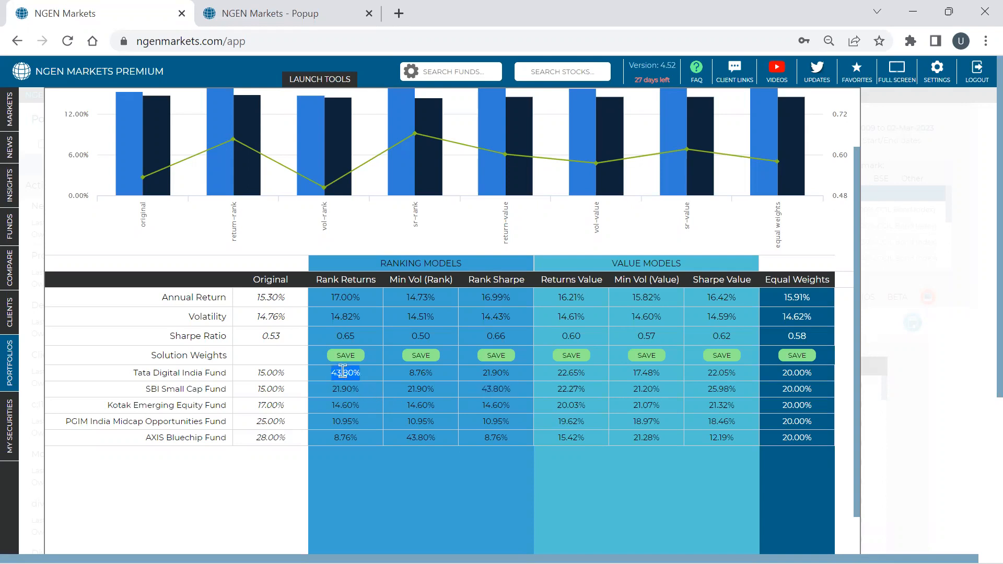
pyautogui.tripleClick(345, 440)
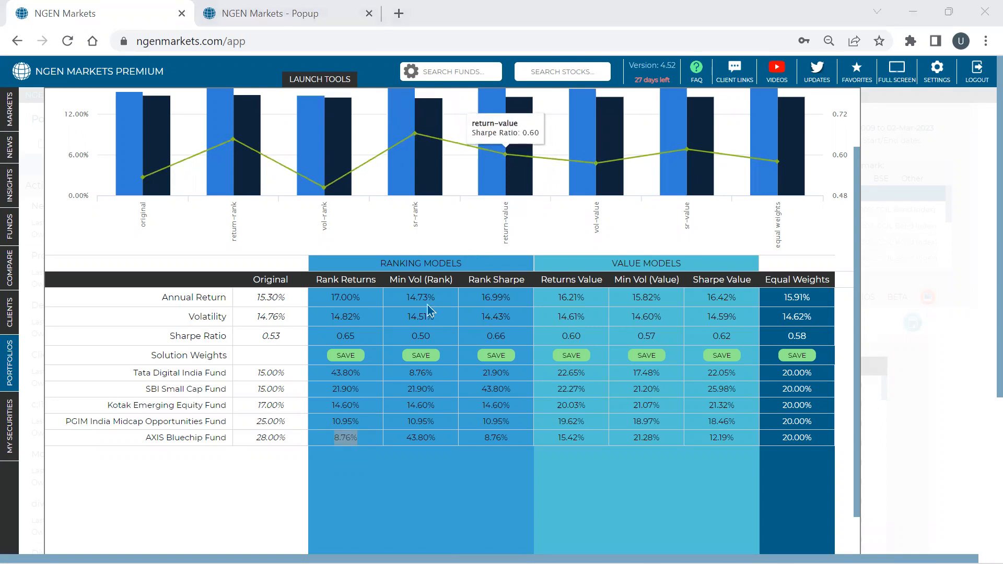
pyautogui.doubleClick(416, 372)
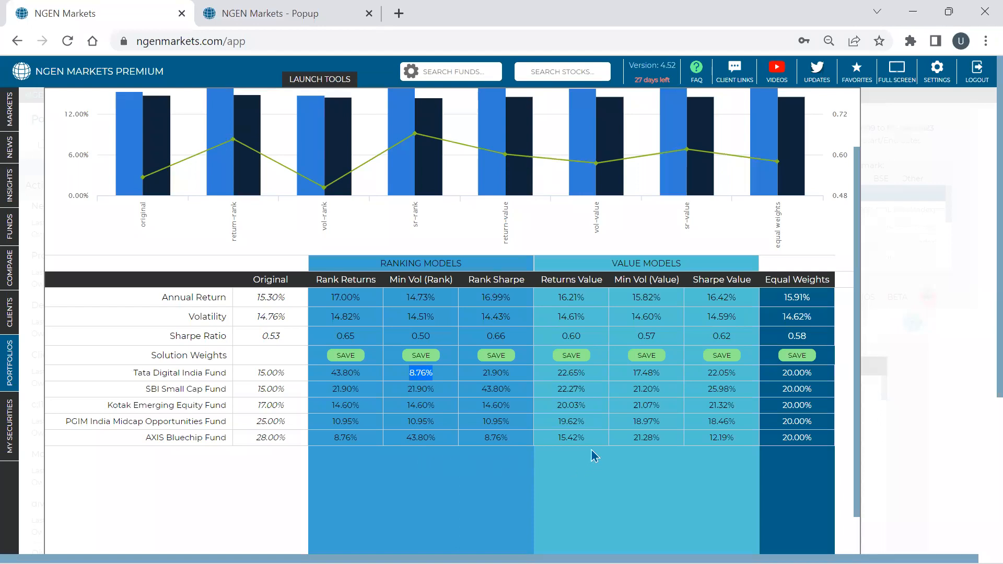
# - Examine the Returns Value weights of Tata Digital India Fund and SBI Small Cap Fund, and review the results chart
pyautogui.click(560, 384)
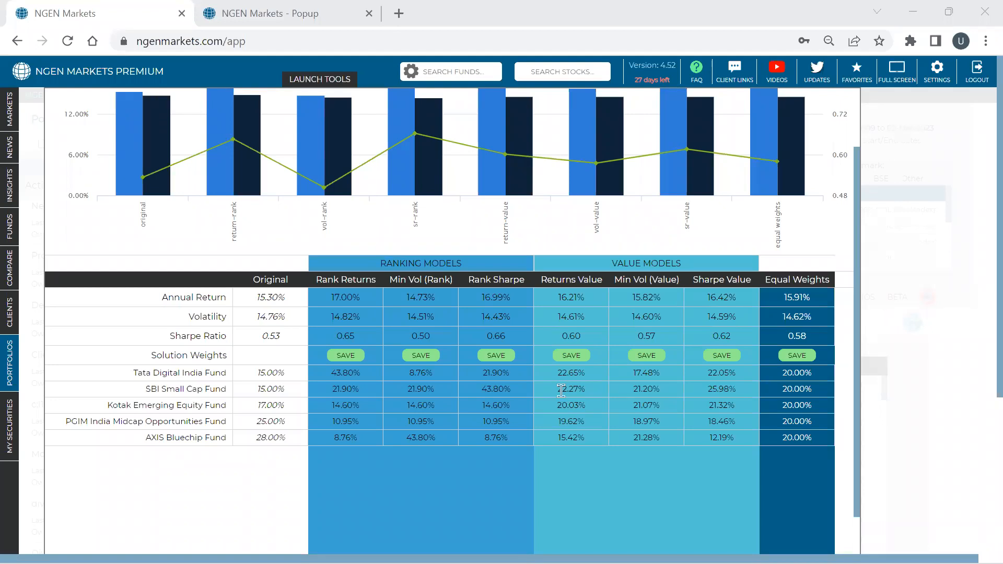
pyautogui.tripleClick(591, 390)
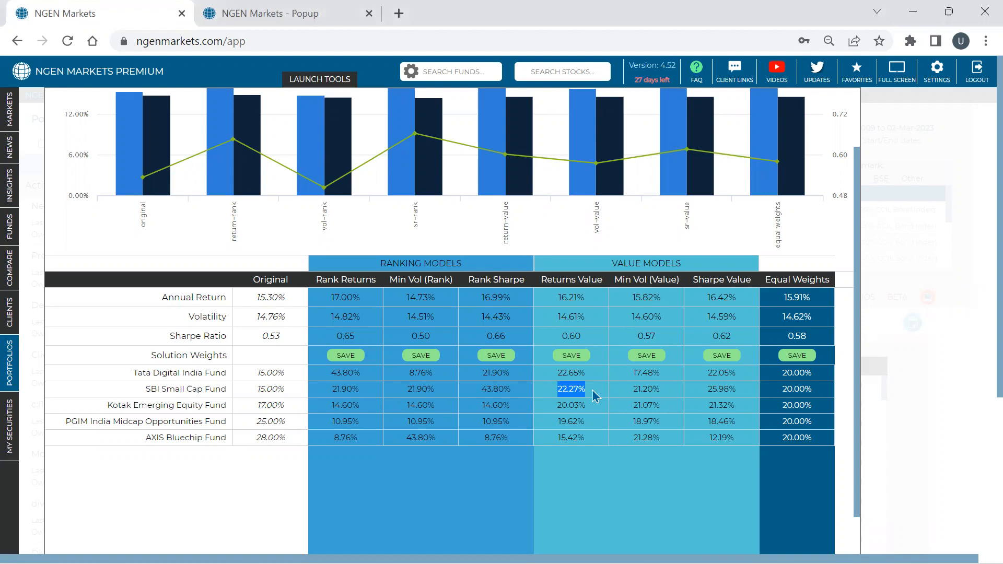
pyautogui.click(573, 386)
pyautogui.moveTo(585, 389); pyautogui.dragTo(558, 380)
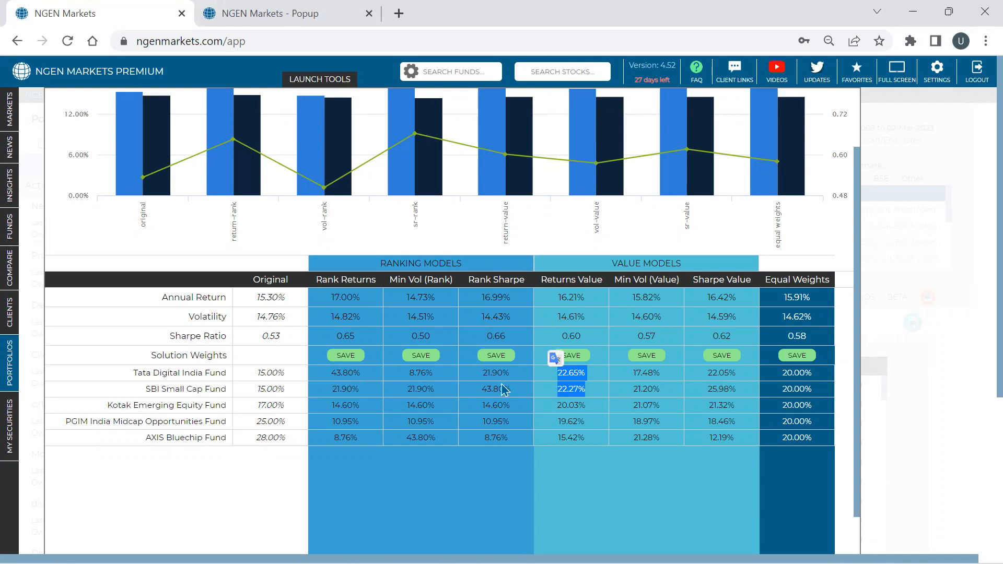
pyautogui.click(586, 390)
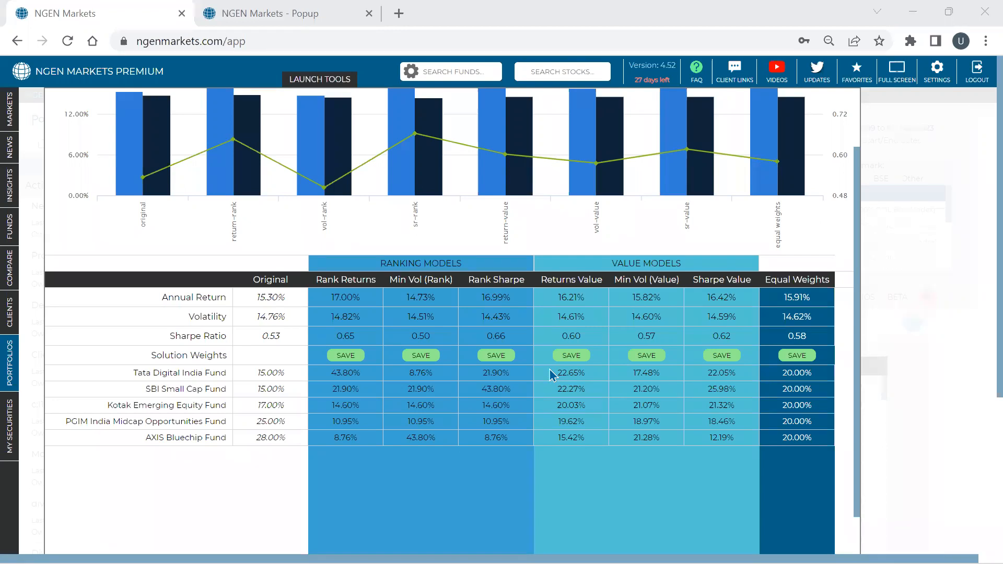
pyautogui.scroll(2, 523, 331)
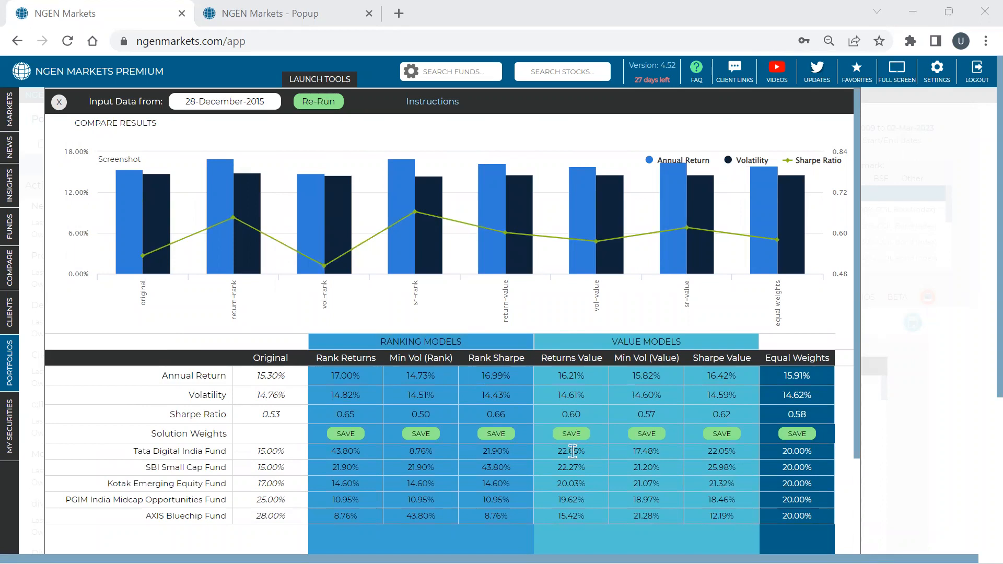
pyautogui.scroll(-2, 572, 451)
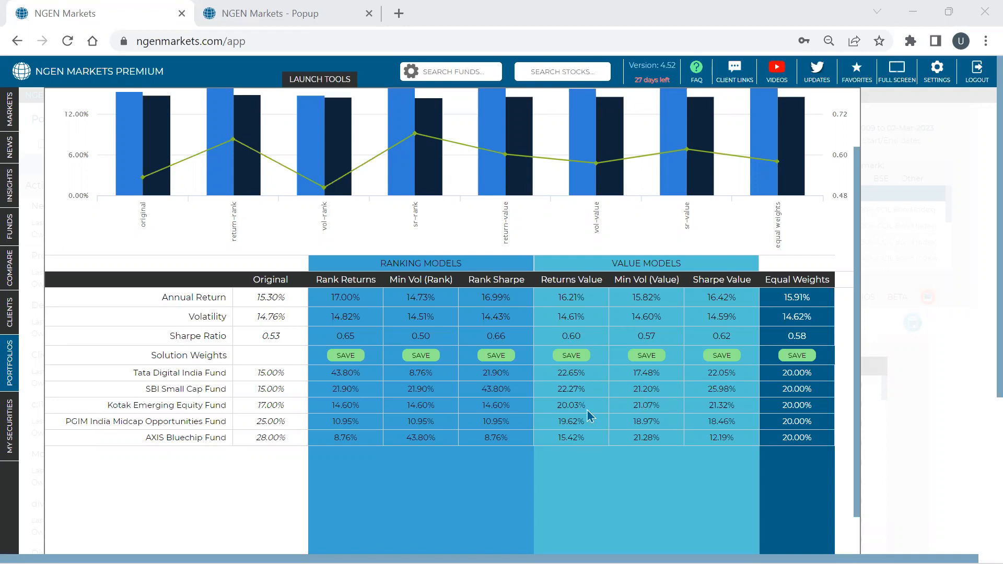
# - Compare the Min Vol (Rank) and Min Vol (Value) solutions, including the value model's Sharpe ratio
pyautogui.moveTo(390, 280); pyautogui.dragTo(455, 292)
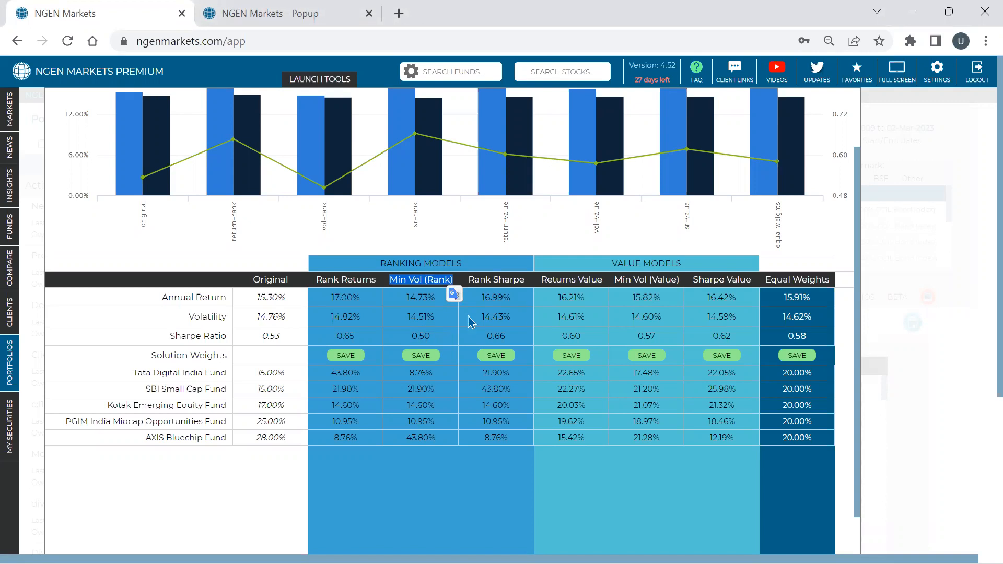
pyautogui.moveTo(615, 280); pyautogui.dragTo(681, 280)
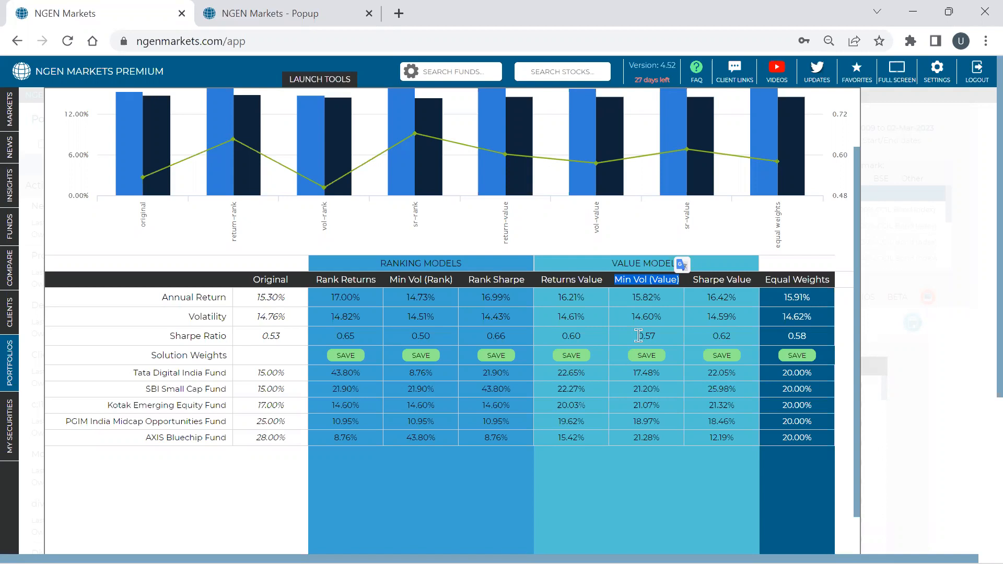
pyautogui.click(465, 23)
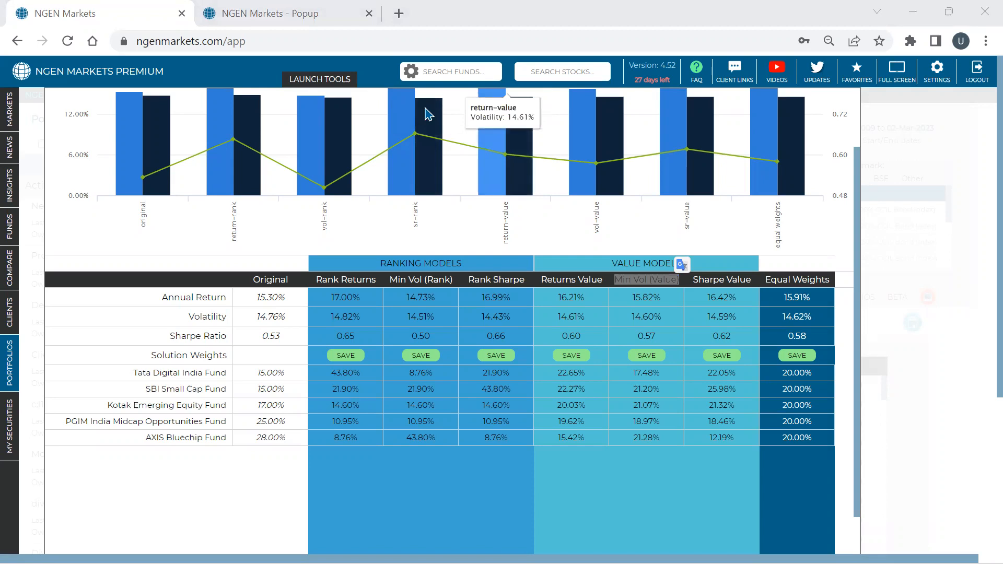
pyautogui.click(536, 266)
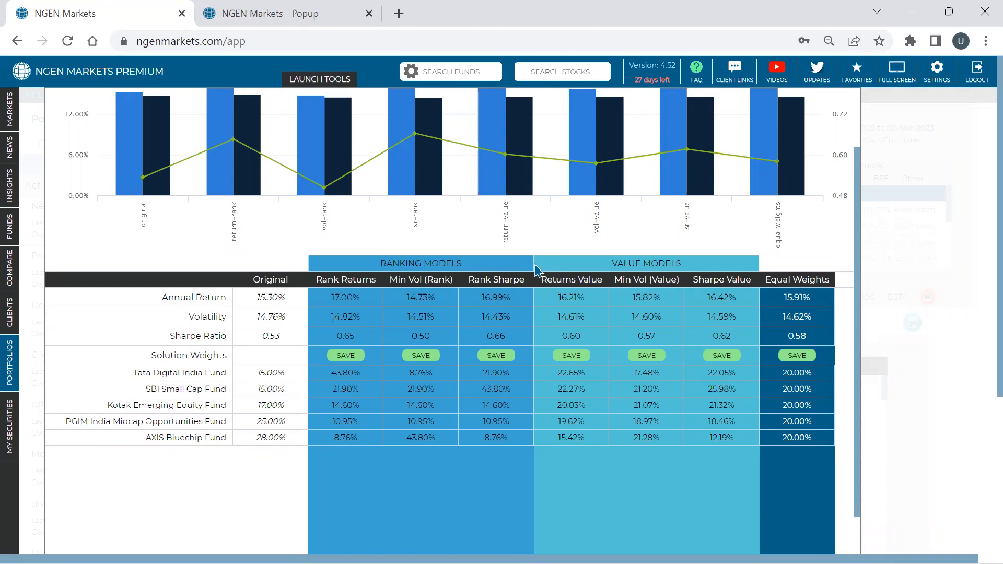
pyautogui.doubleClick(648, 338)
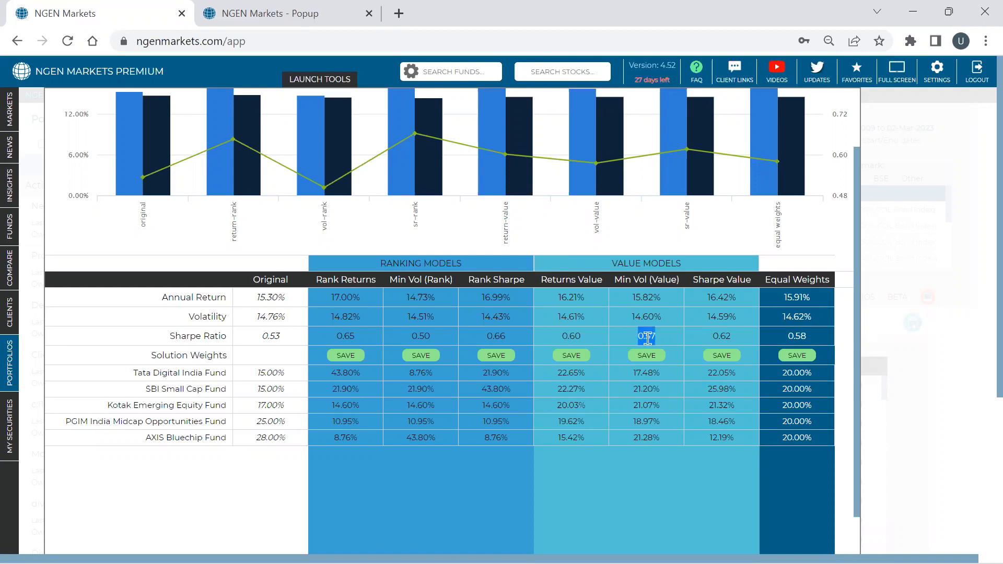
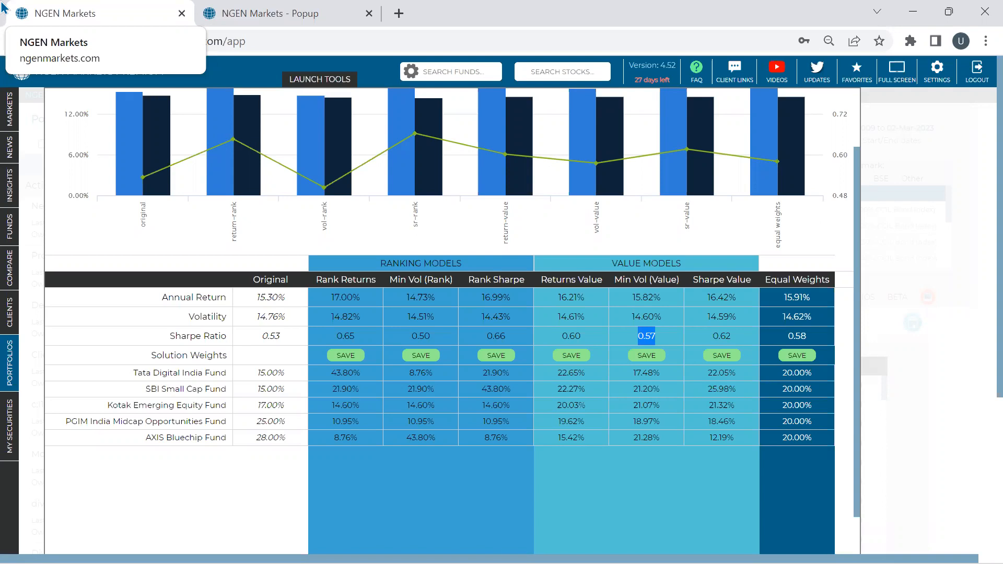
# - Review the results for Model Portfolio (DIB), comparing annual return, volatility and Sharpe ratio across the value and ranking models in chart and table
pyautogui.click(907, 546)
pyautogui.click(501, 51)
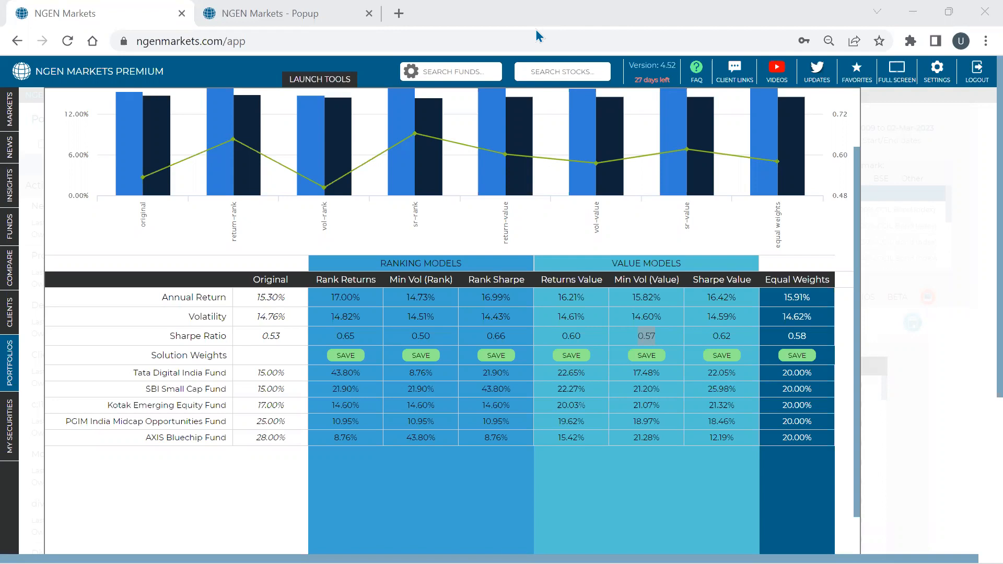
pyautogui.moveTo(485, 99)
pyautogui.click(719, 336)
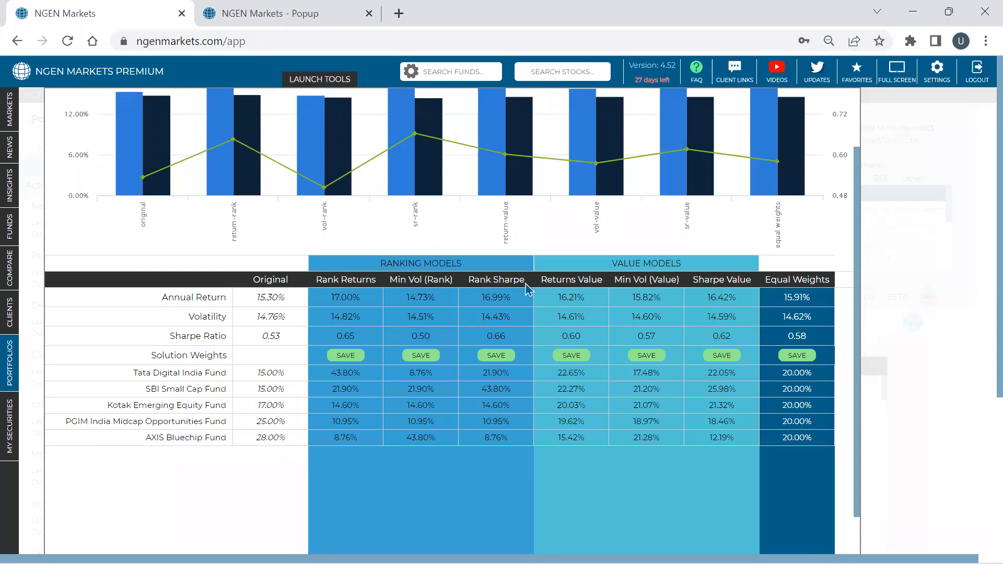
pyautogui.scroll(2, 528, 287)
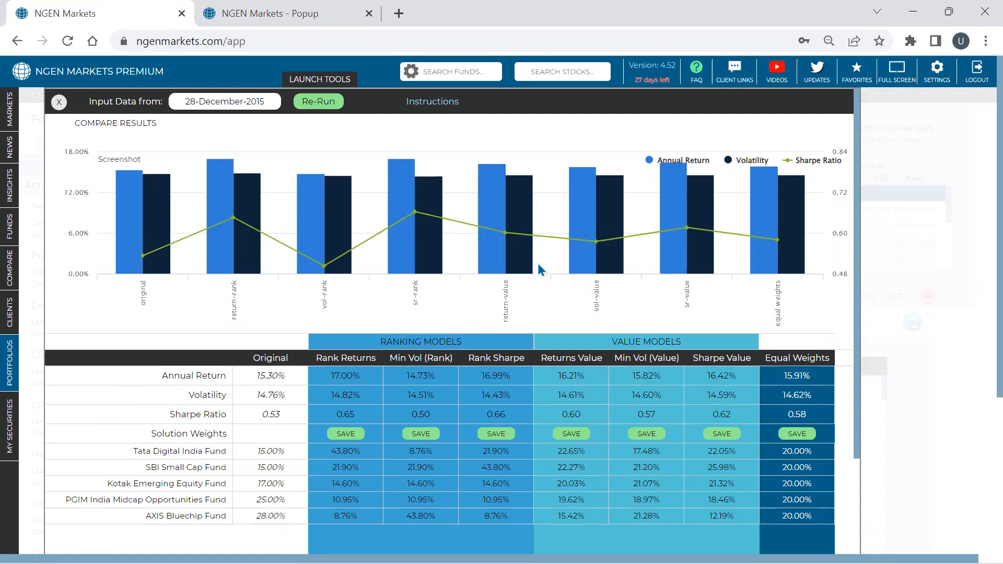
pyautogui.moveTo(539, 260)
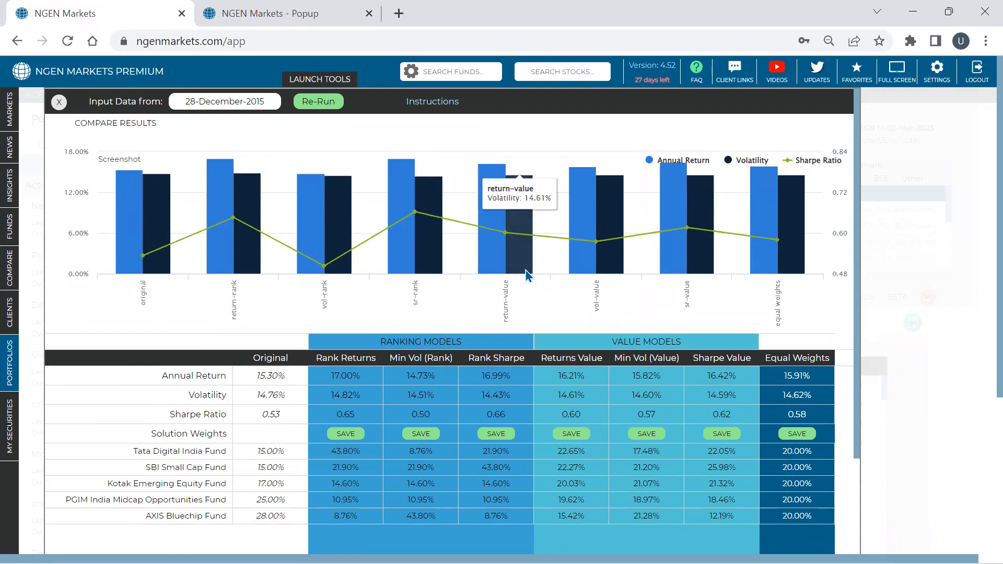
pyautogui.moveTo(424, 236)
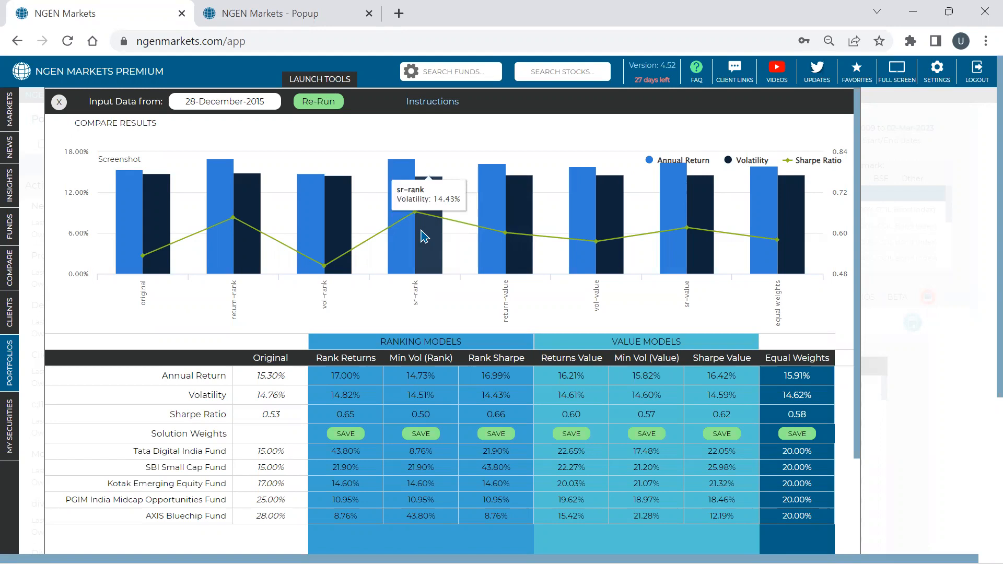
pyautogui.scroll(-3, 424, 236)
pyautogui.scroll(3, 424, 237)
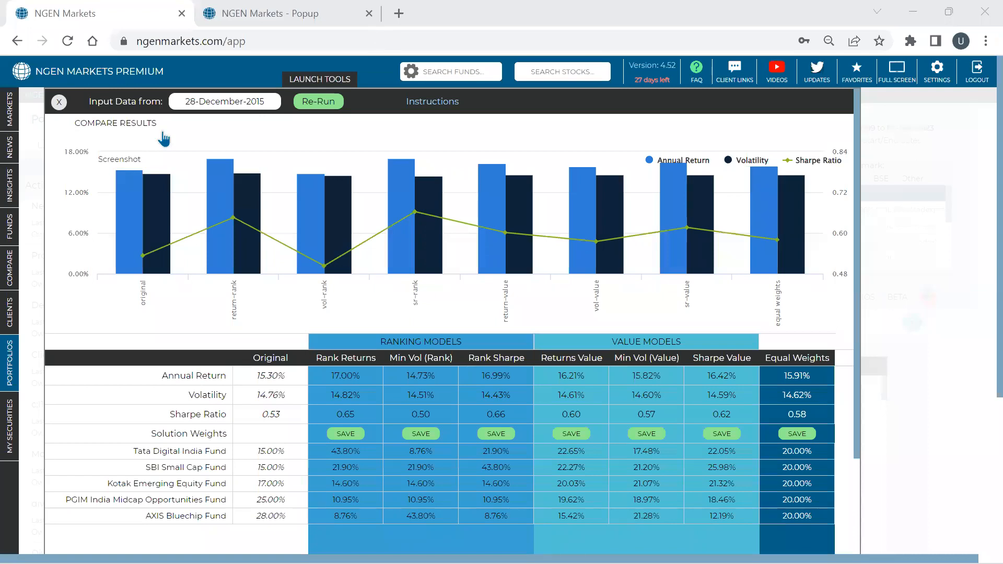
# - Close the improvement results and choose Model Portfolio (DIB) as the first portfolio in the portfolio comparison
pyautogui.click(59, 99)
pyautogui.click(8, 285)
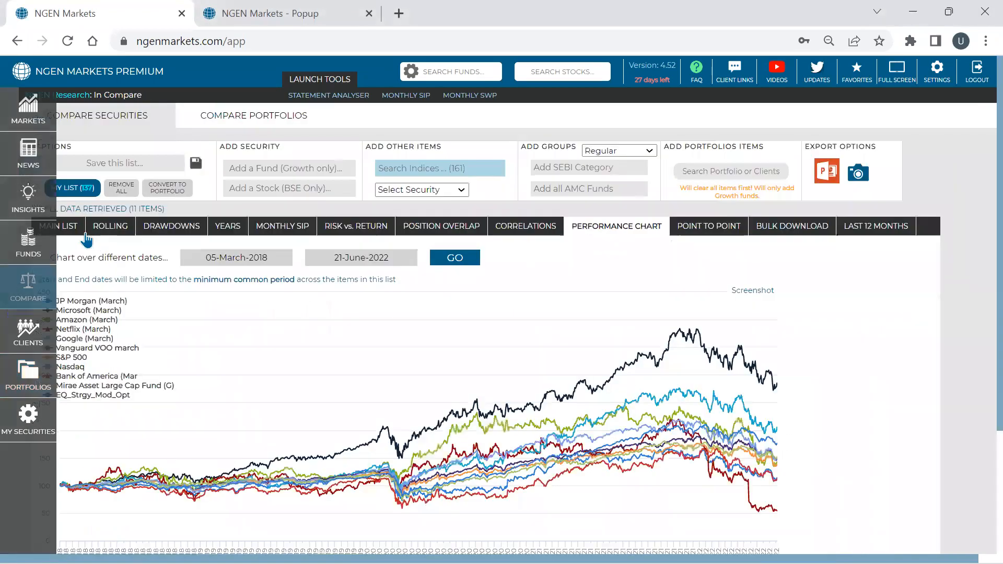
pyautogui.click(212, 119)
pyautogui.click(161, 170)
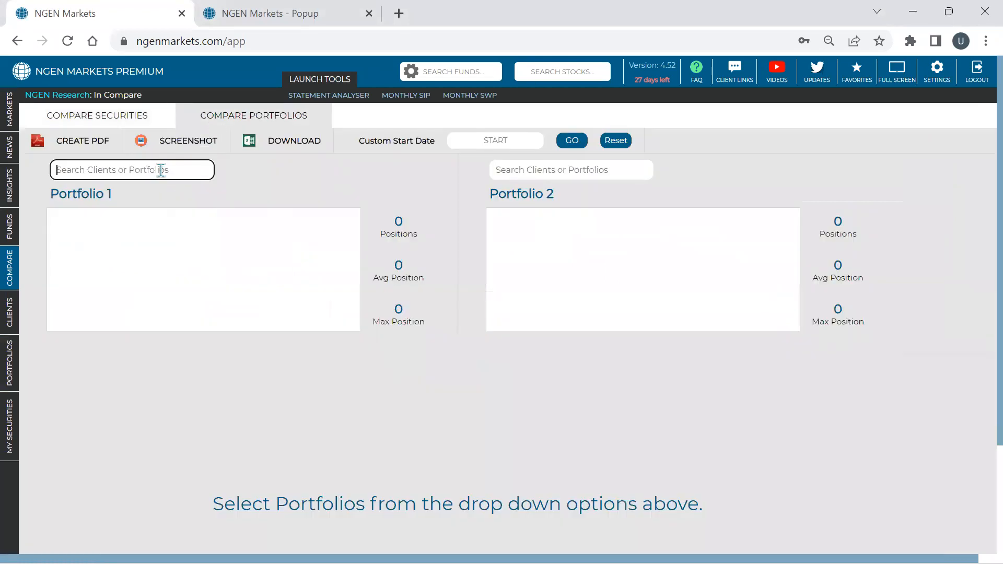
pyautogui.write('di')
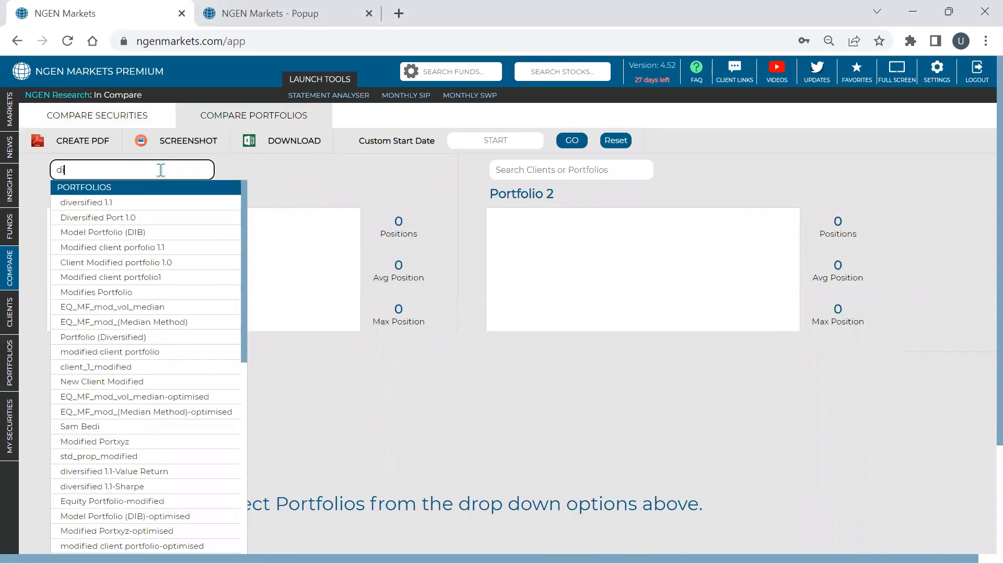
pyautogui.press('Down')
pyautogui.press('Down')
pyautogui.press('Down')
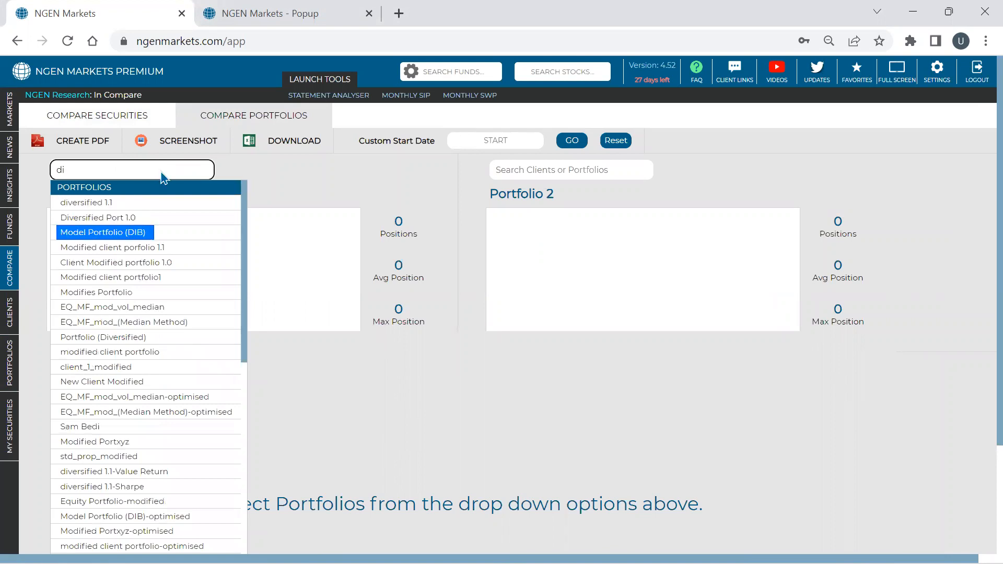
pyautogui.press('Return')
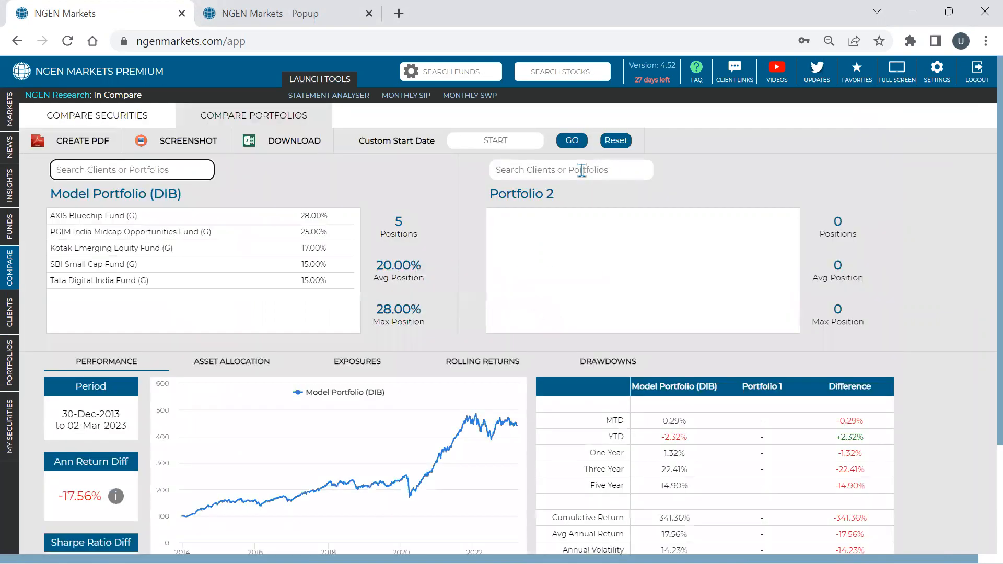
# - Choose Modified client porfolio 1.1 as the second portfolio and review the performance comparison
pyautogui.click(582, 170)
pyautogui.write('p')
pyautogui.press('BackSpace')
pyautogui.write('mod')
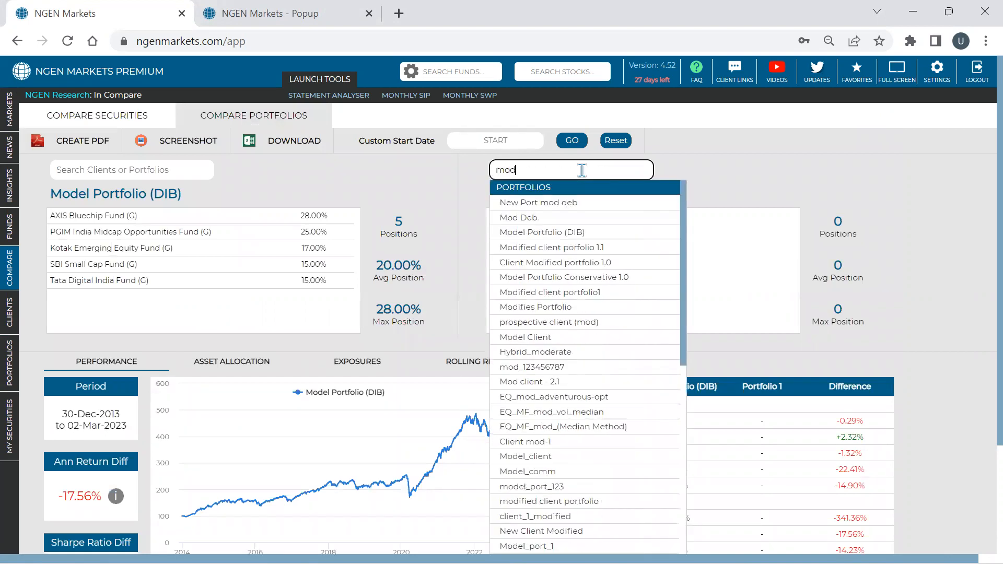
pyautogui.press('Down')
pyautogui.press('Down')
pyautogui.press('Down')
pyautogui.press('Down')
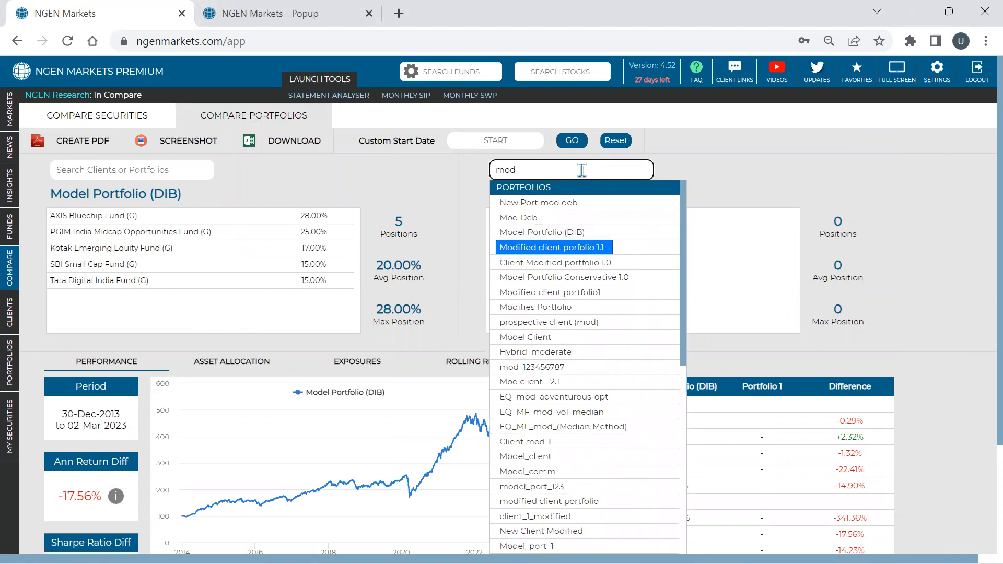
pyautogui.press('Return')
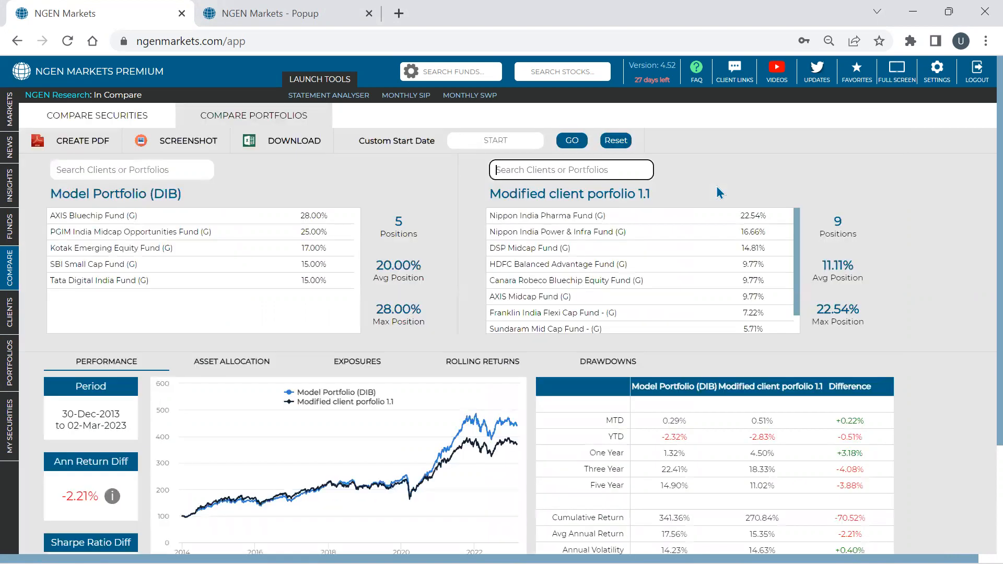
pyautogui.scroll(-3, 716, 186)
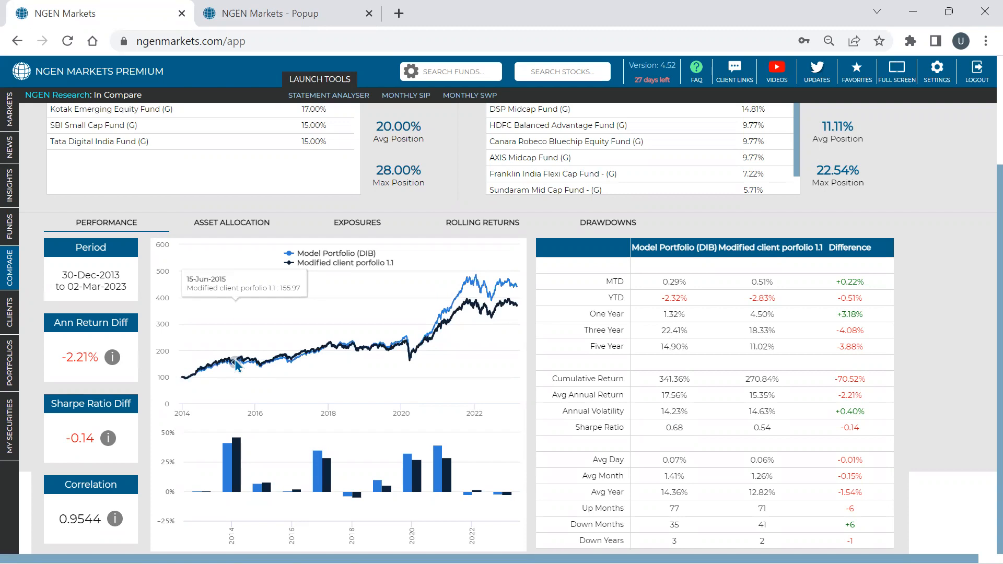
# - Open the New Port mod deb portfolio and run the suggestions for improving its allocations
pyautogui.click(20, 374)
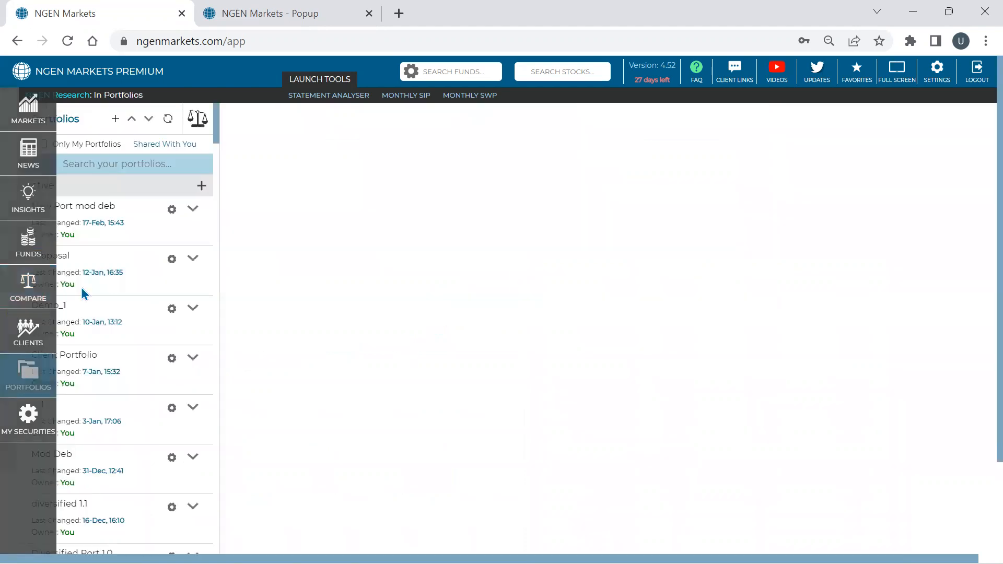
pyautogui.click(191, 210)
pyautogui.click(201, 218)
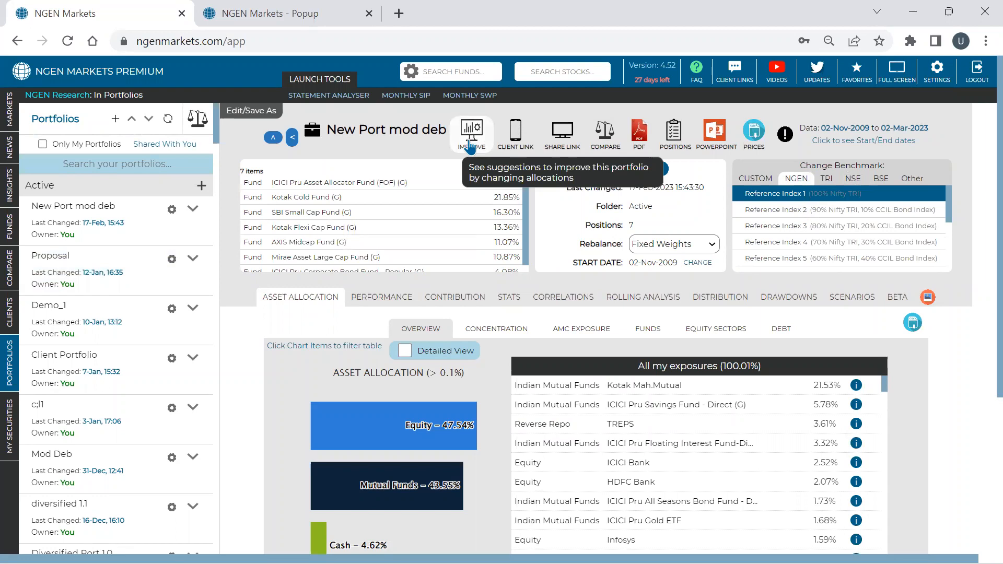
pyautogui.click(470, 144)
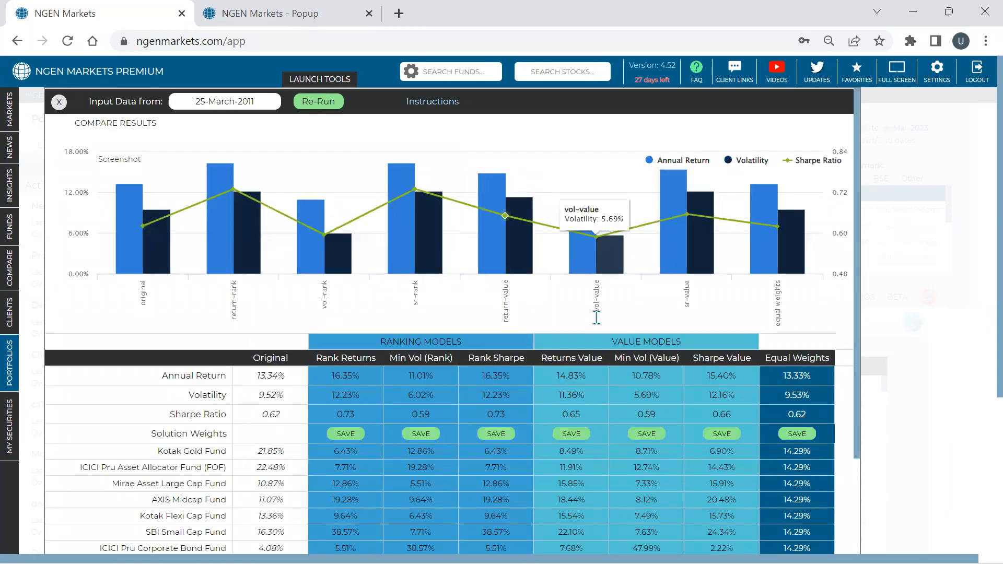
# - Examine the Rank Returns Sharpe ratio and compare the Rank Returns and Returns Value weights of the SBI Small Cap, AXIS Midcap and Mirae Asset funds
pyautogui.scroll(-2, 597, 314)
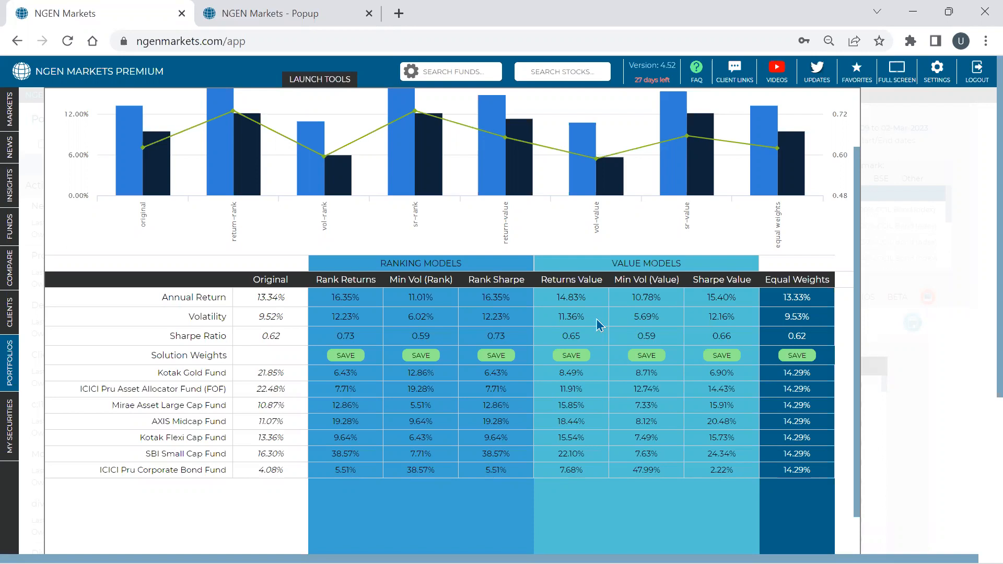
pyautogui.scroll(-1, 372, 371)
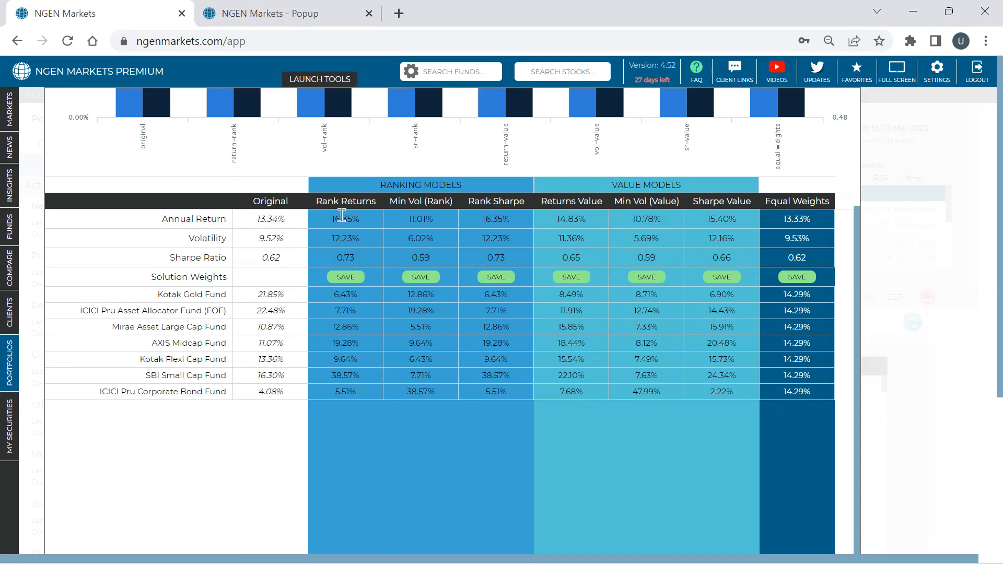
pyautogui.doubleClick(345, 258)
pyautogui.doubleClick(349, 376)
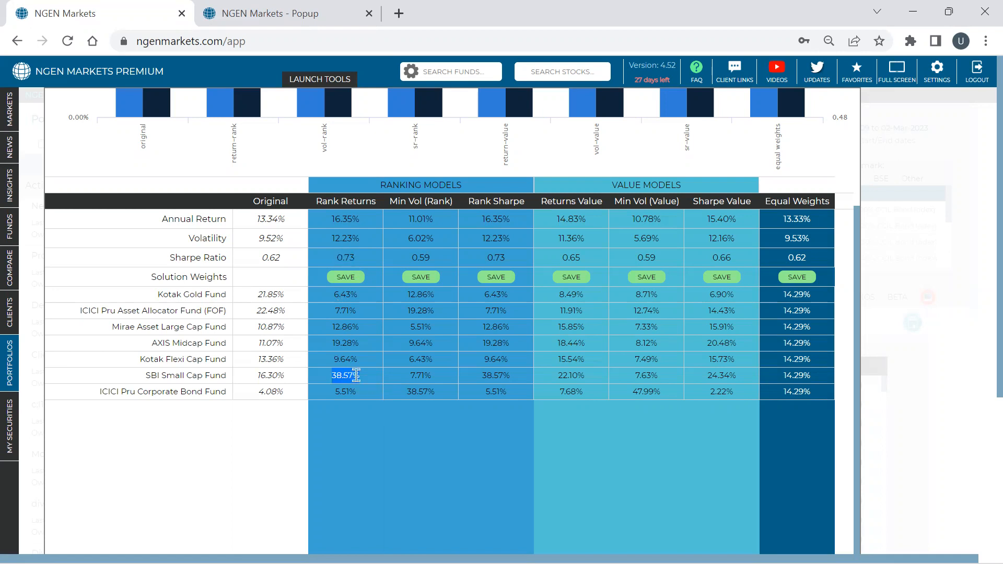
pyautogui.doubleClick(346, 348)
pyautogui.doubleClick(344, 328)
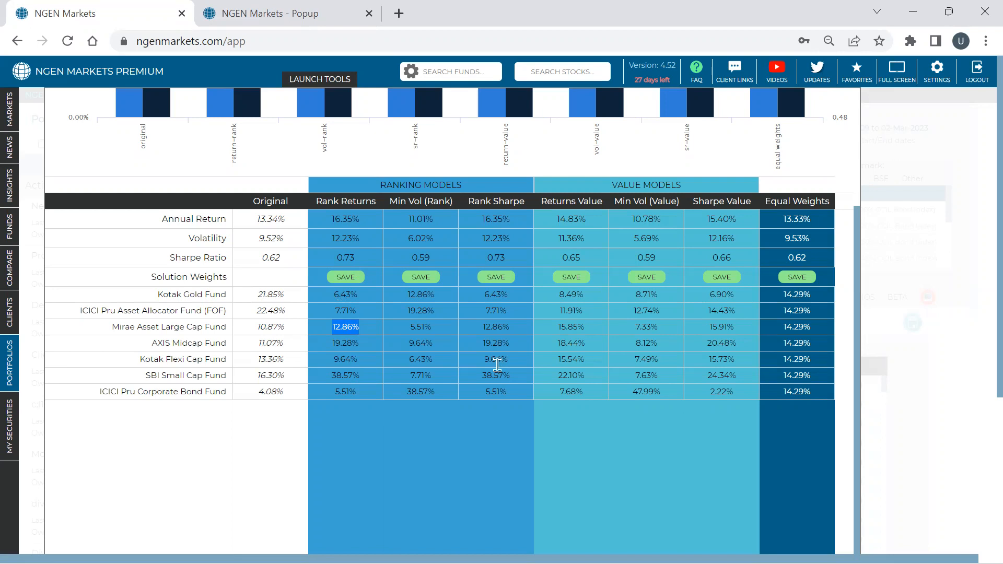
pyautogui.doubleClick(568, 375)
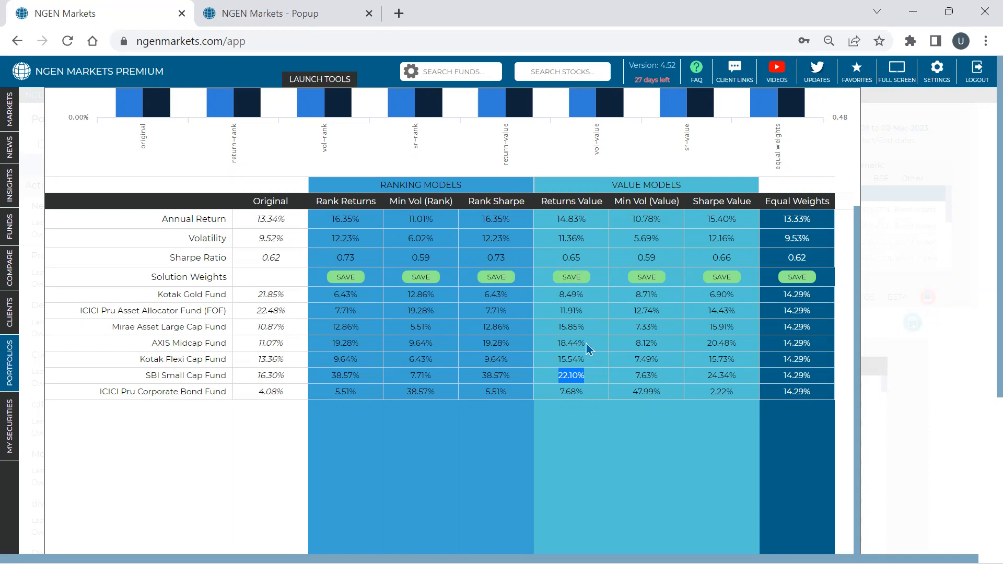
pyautogui.moveTo(586, 343); pyautogui.dragTo(559, 347)
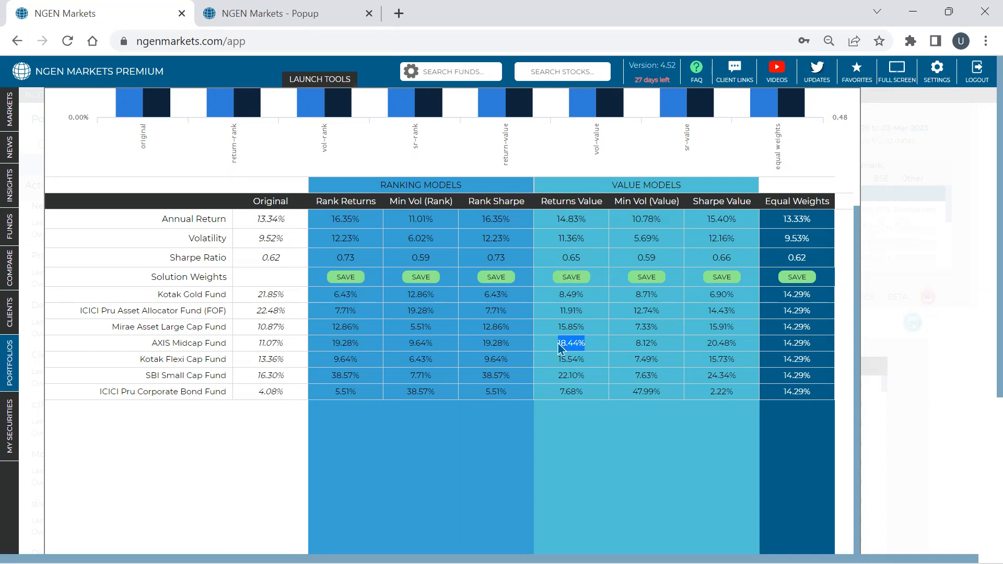
# - Save the Returns Value solution as a portfolio named New Port mod deb-optimised and close the improvement results
pyautogui.scroll(2, 558, 348)
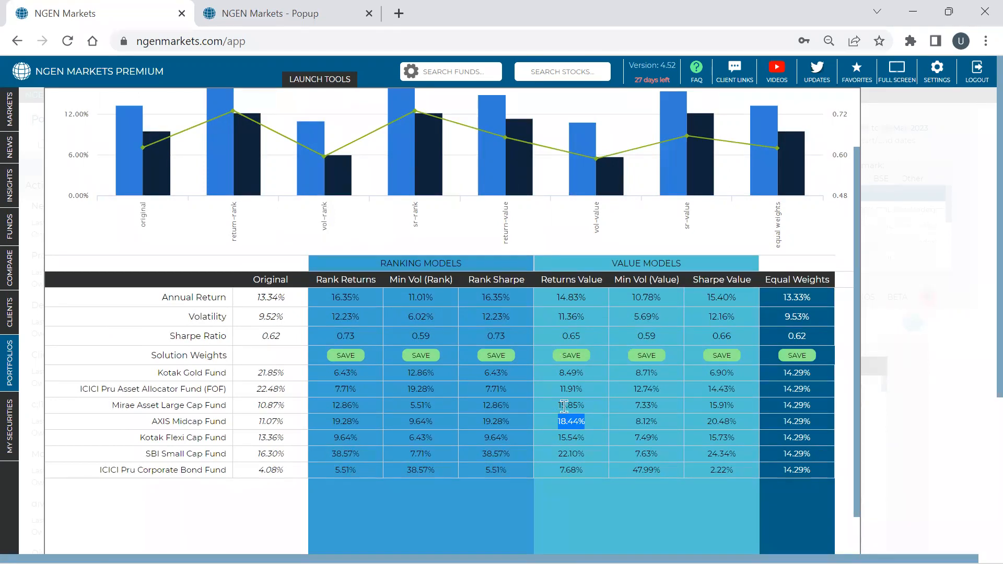
pyautogui.click(573, 357)
pyautogui.click(724, 381)
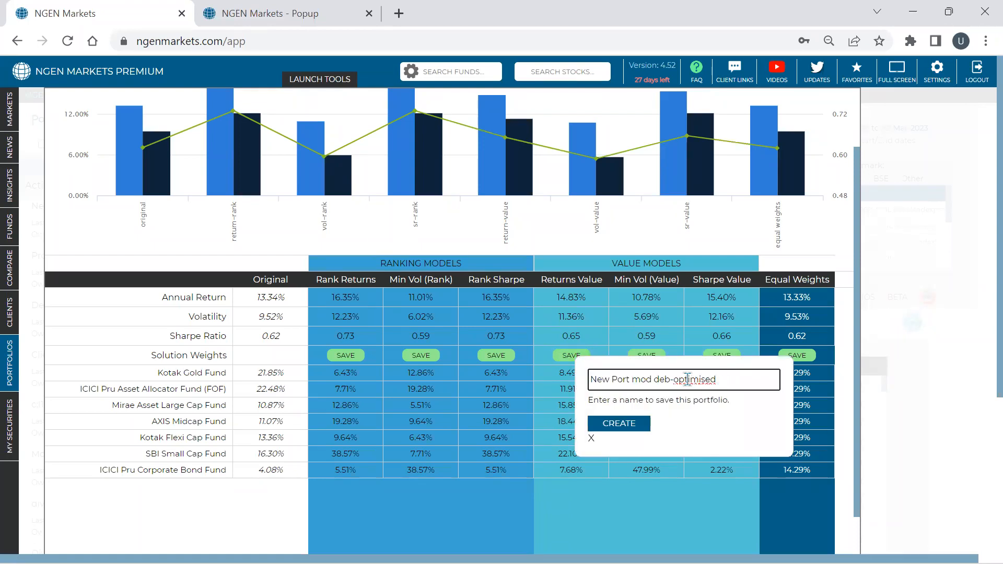
pyautogui.click(619, 429)
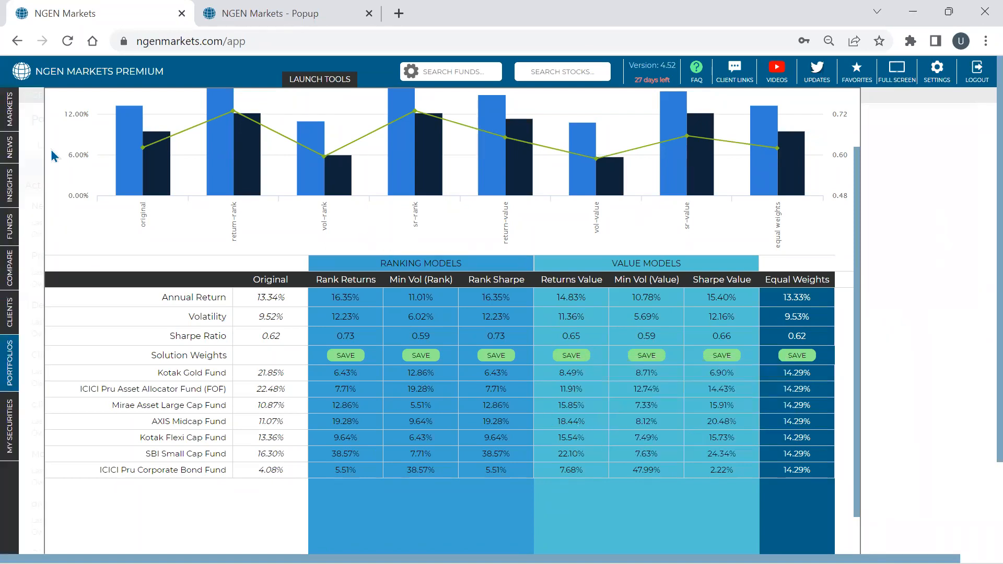
pyautogui.scroll(2, 51, 149)
pyautogui.click(59, 103)
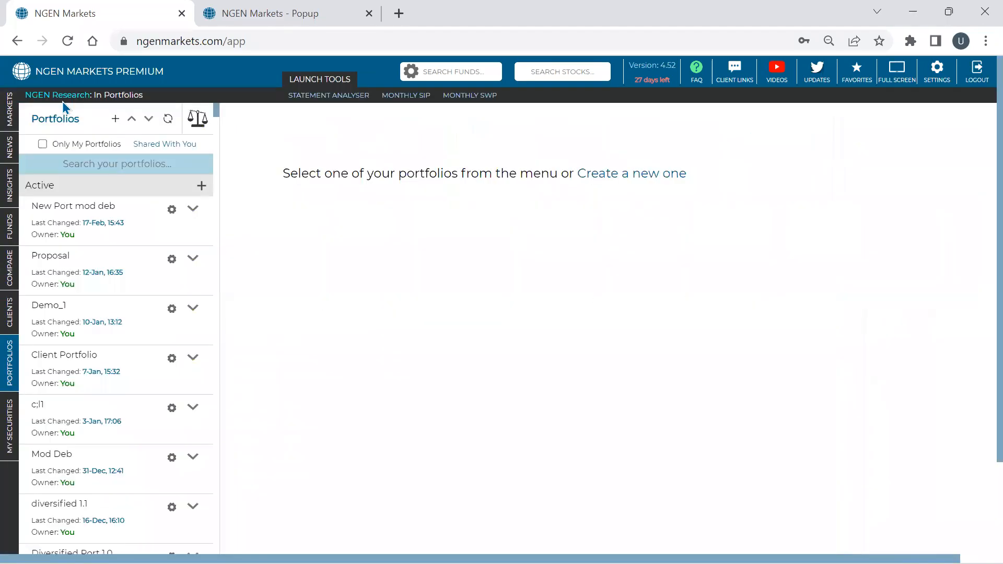
# - Search the portfolios for "deb" and open New Port mod deb-optimised from the From Improve folder
pyautogui.click(203, 122)
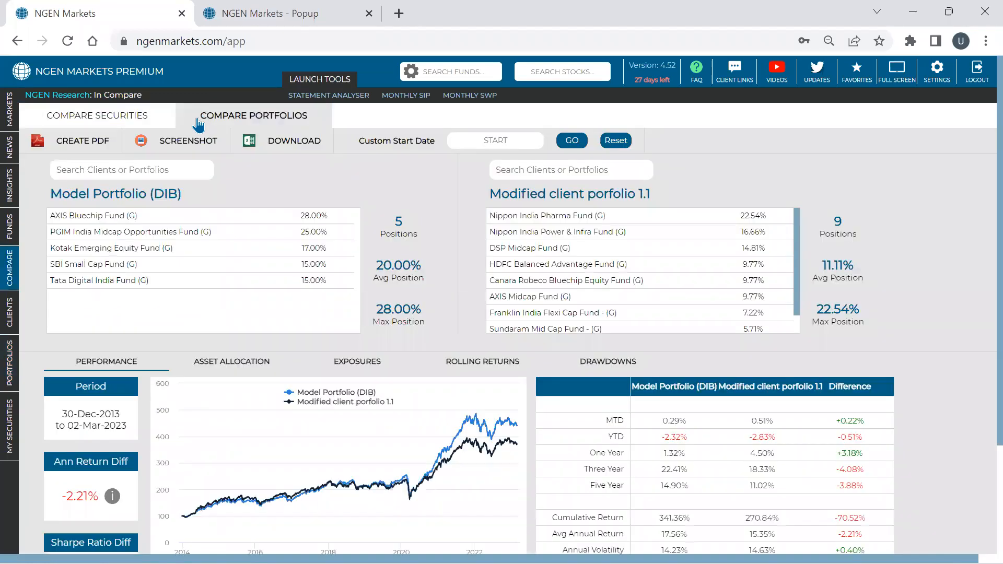
pyautogui.moveTo(21, 380)
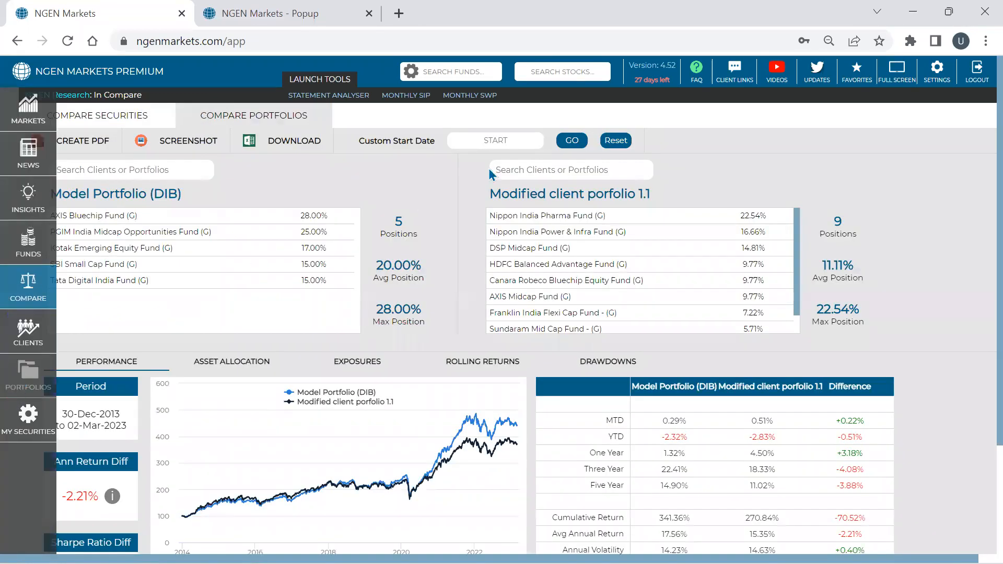
pyautogui.click(6, 391)
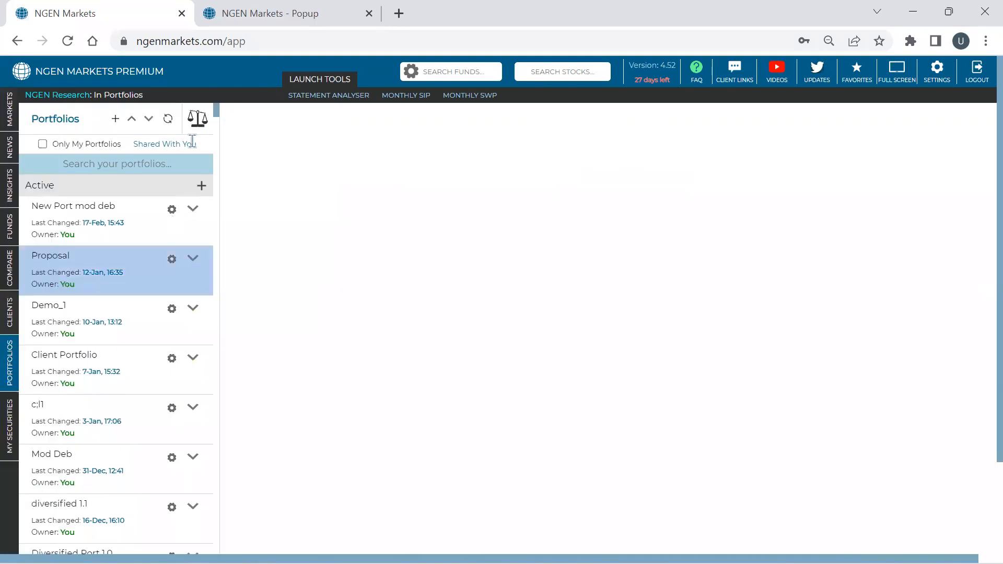
pyautogui.click(125, 157)
pyautogui.write('deb')
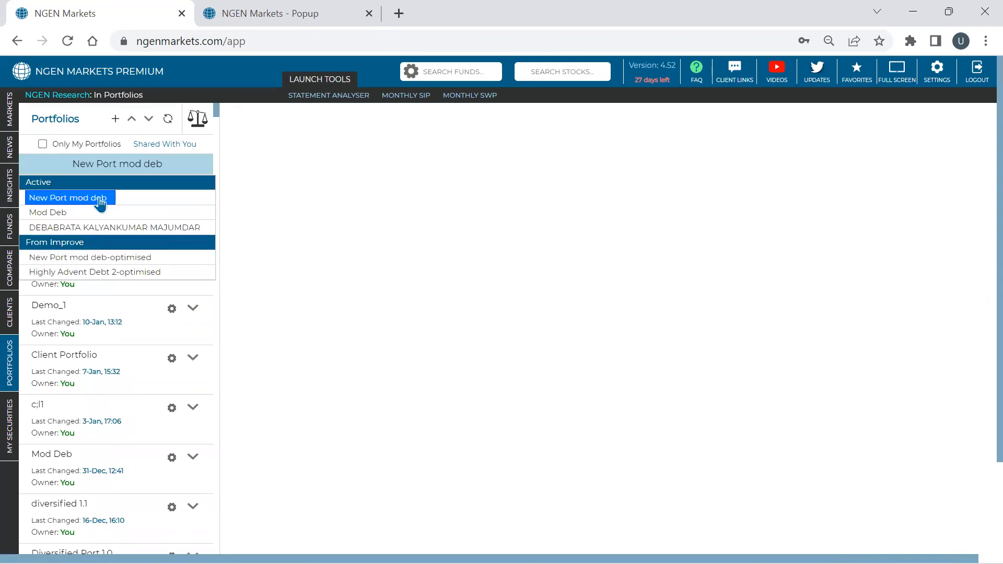
pyautogui.click(92, 258)
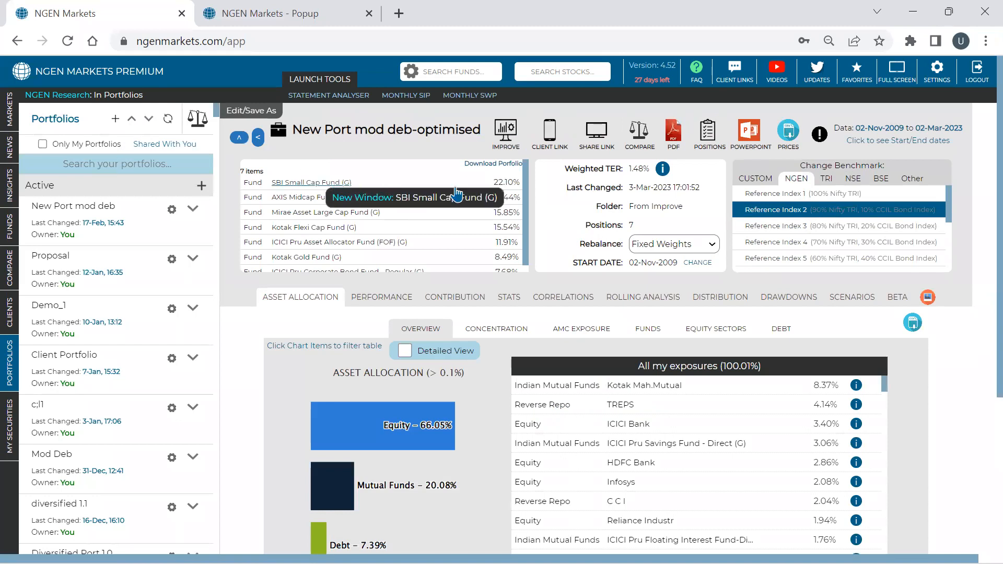
# - View the performance chart and statistics of New Port mod deb-optimised
pyautogui.click(380, 298)
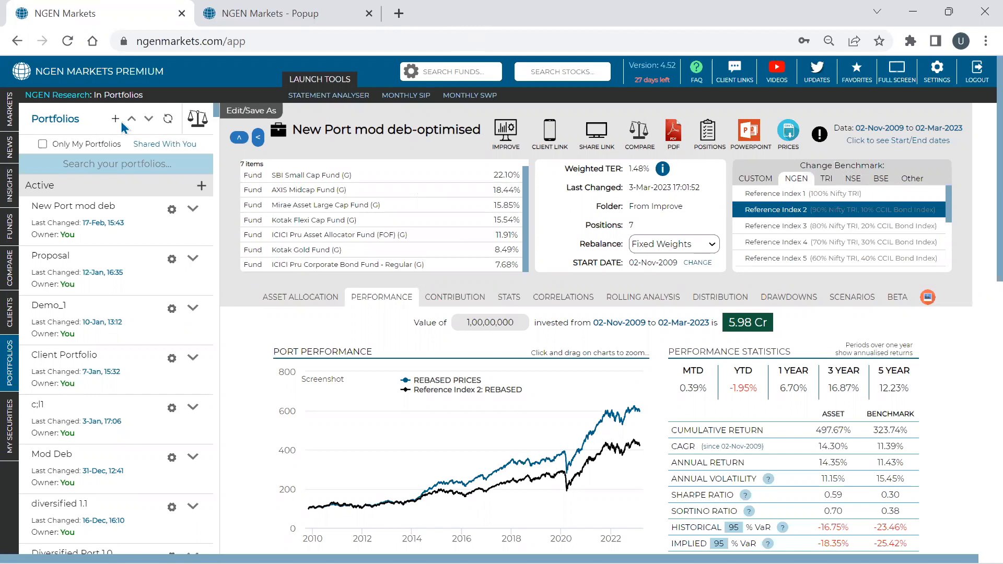
pyautogui.click(492, 140)
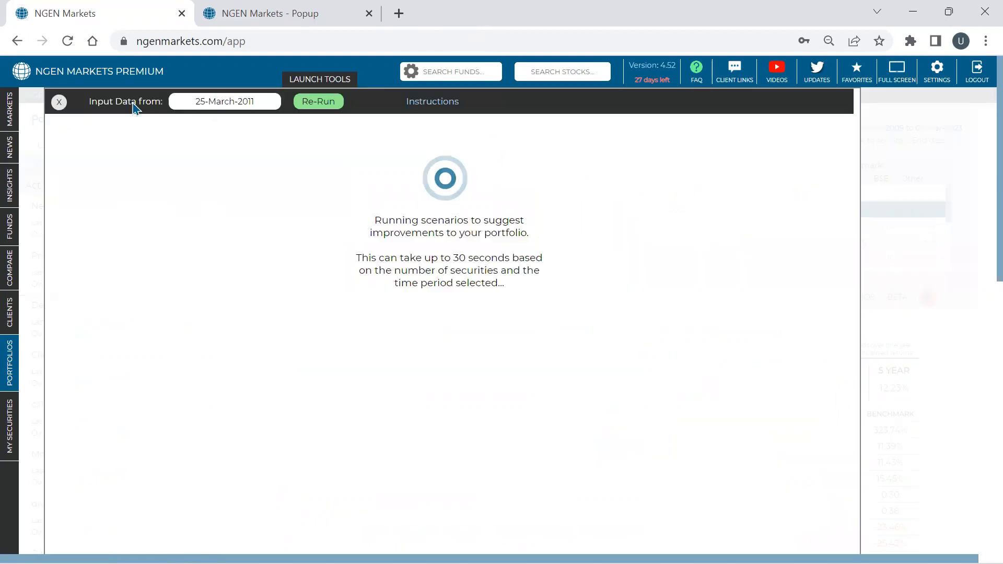
pyautogui.click(59, 103)
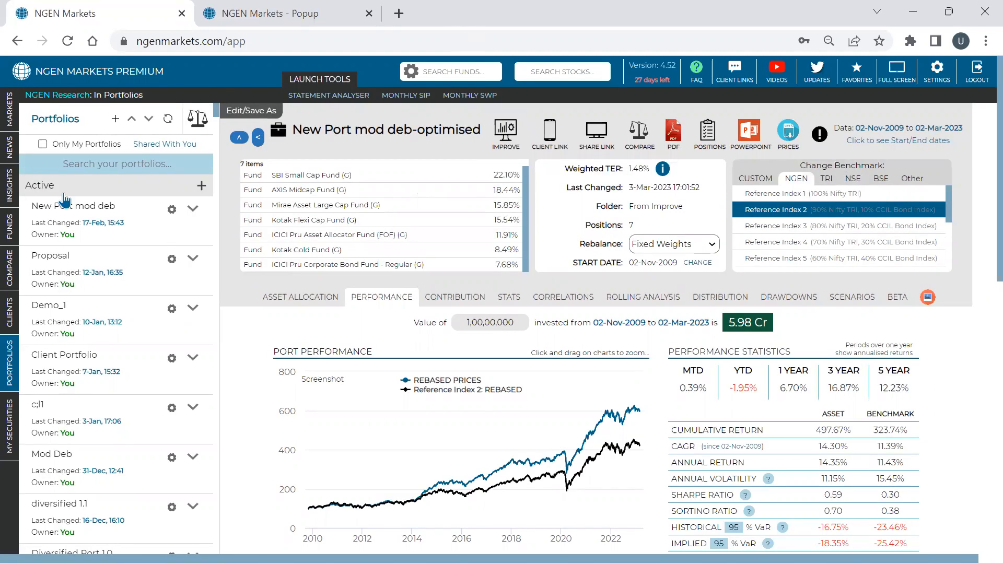
# - Open the New Port mod deb portfolio and run the suggestions for improving its allocations
pyautogui.click(193, 209)
pyautogui.click(216, 220)
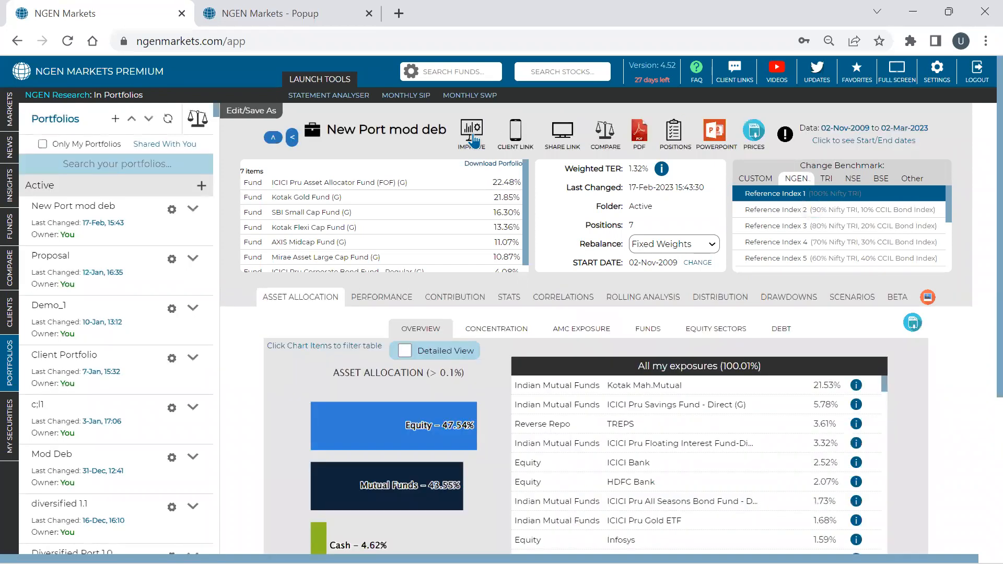
pyautogui.click(474, 137)
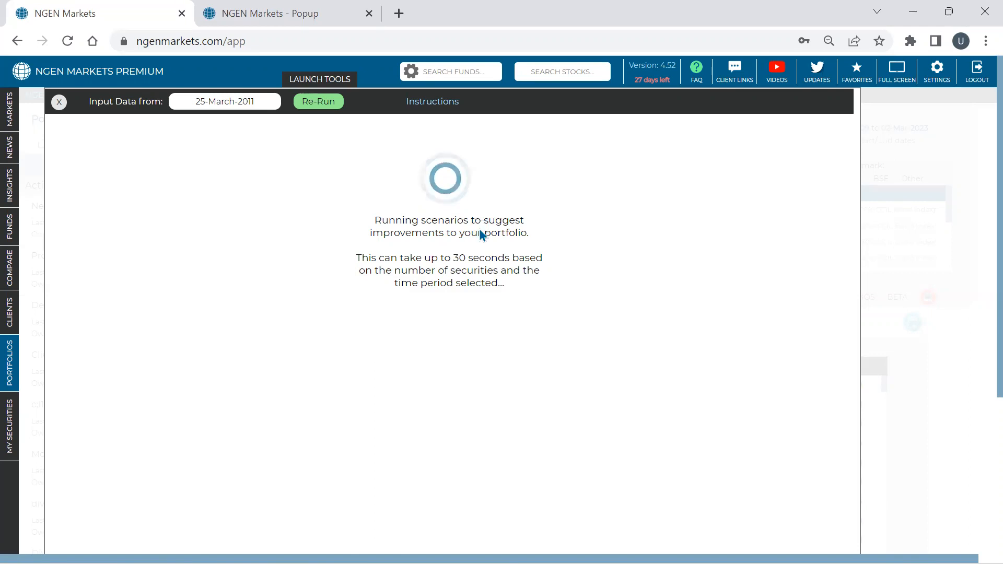
# - Compare the annual returns of the Original and Sharpe Value solutions in the results table
pyautogui.scroll(-1, 484, 236)
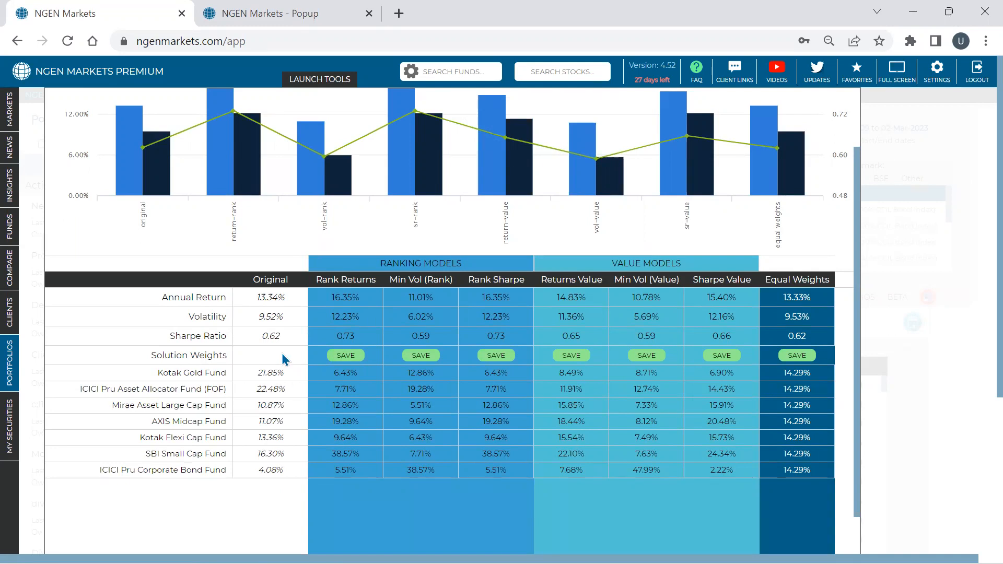
pyautogui.doubleClick(265, 300)
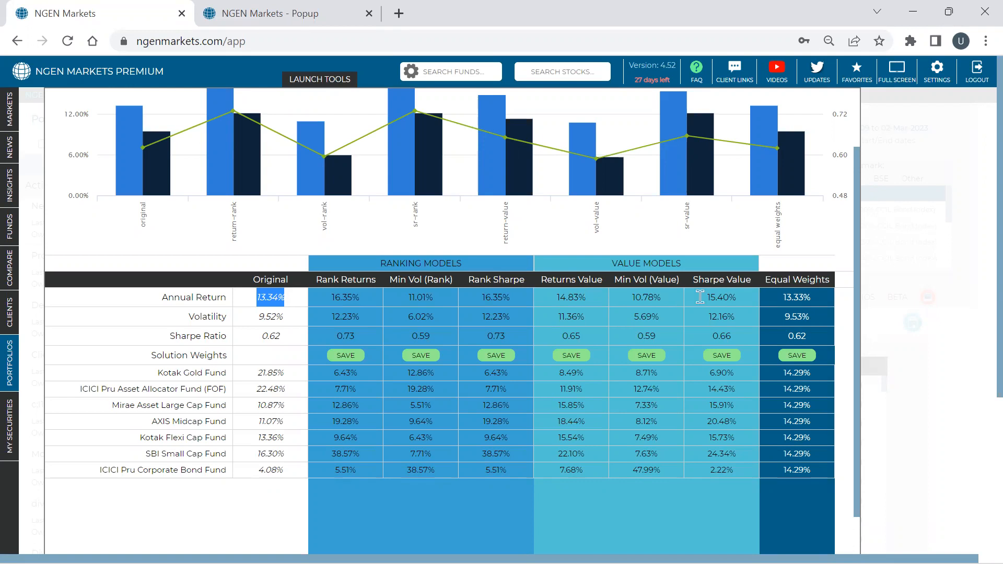
pyautogui.click(735, 296)
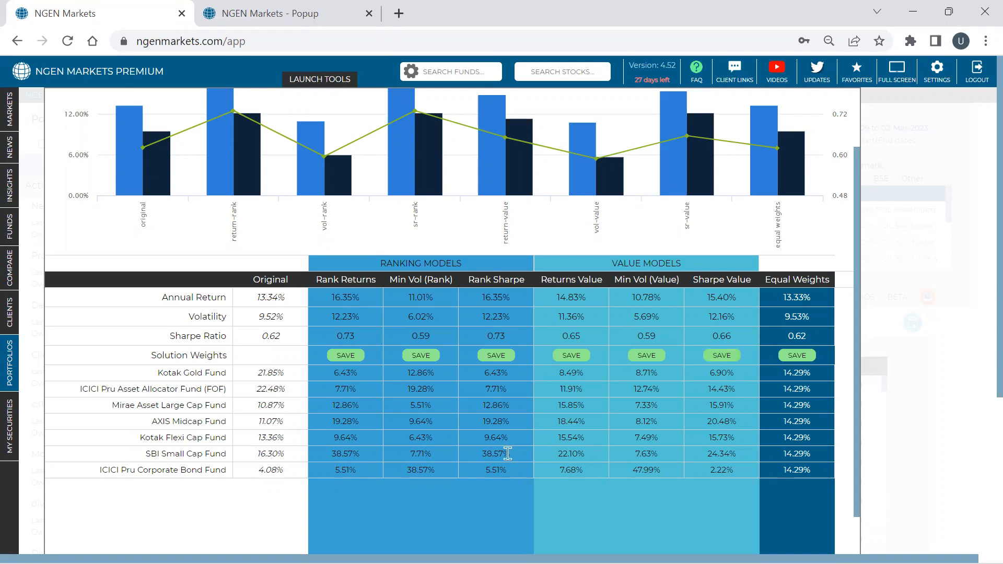
# - Set the input data start date to 05-July-2017 and re-run the improvement scenarios
pyautogui.scroll(2, 338, 311)
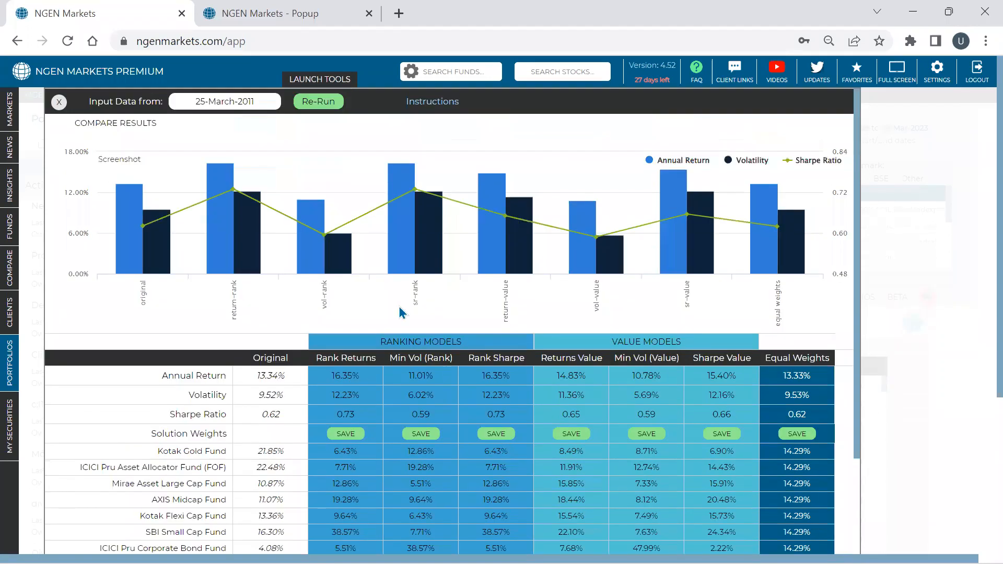
pyautogui.click(233, 100)
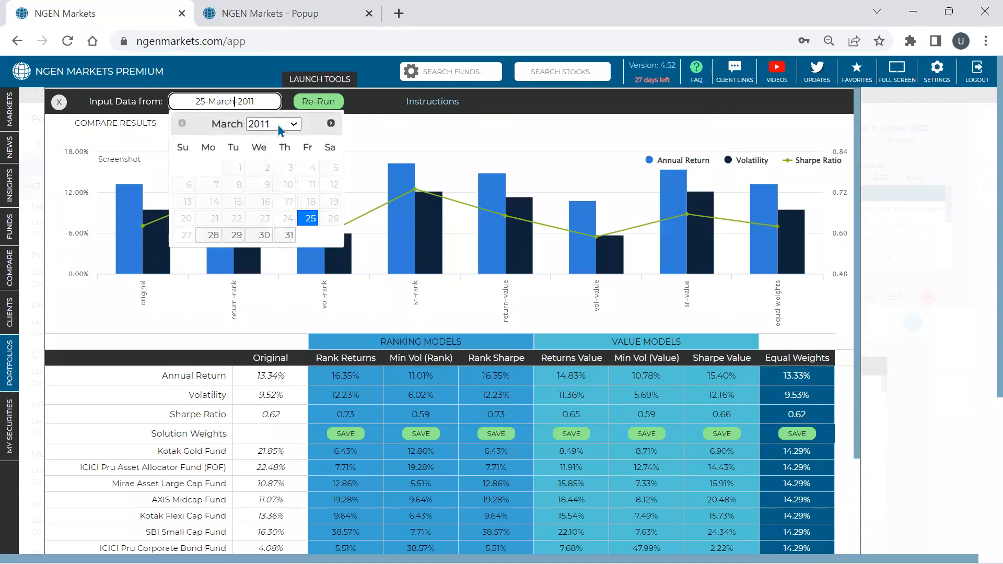
pyautogui.click(332, 124)
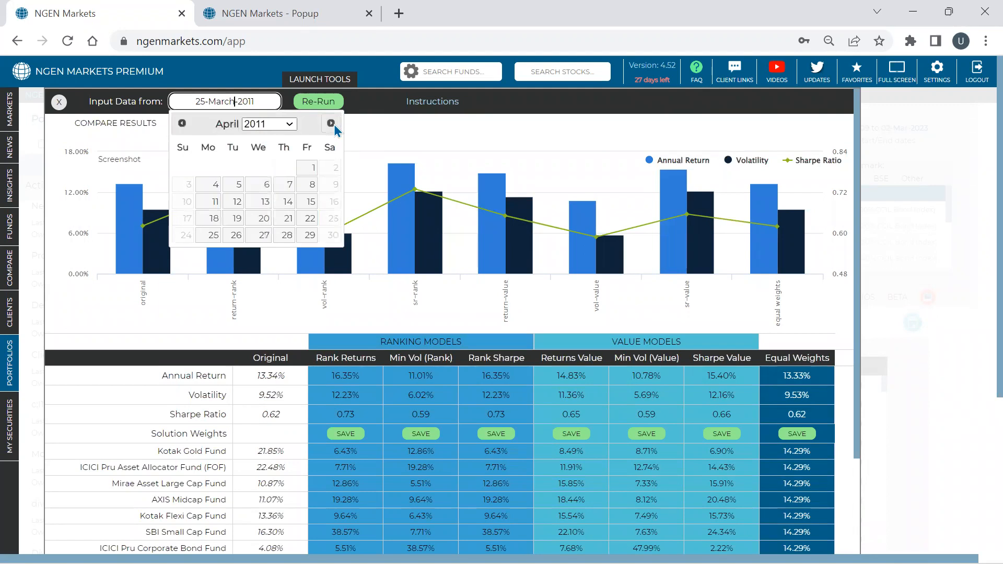
pyautogui.click(332, 124)
pyautogui.click(332, 125)
pyautogui.click(332, 124)
pyautogui.click(267, 124)
pyautogui.click(265, 212)
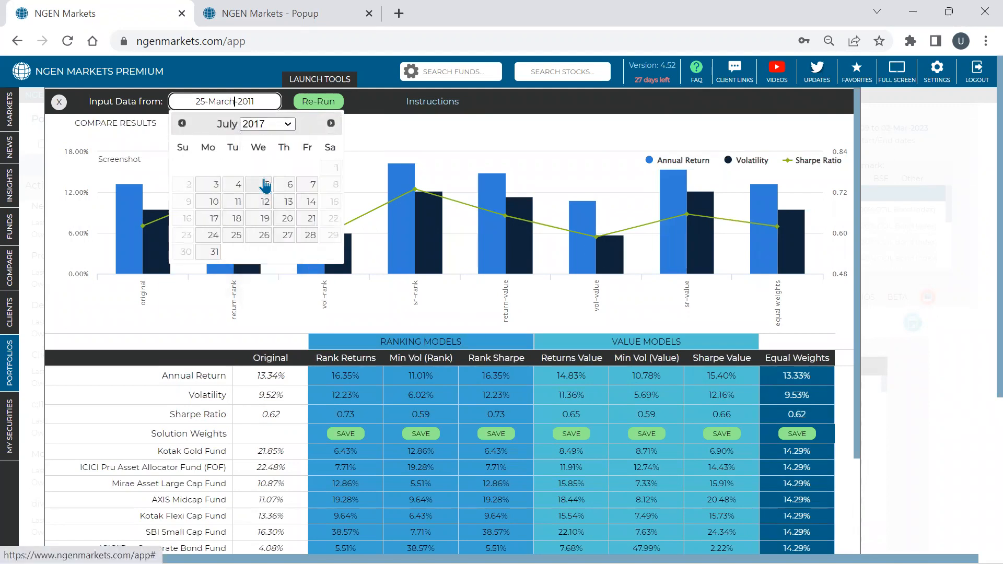
pyautogui.click(261, 185)
pyautogui.click(318, 101)
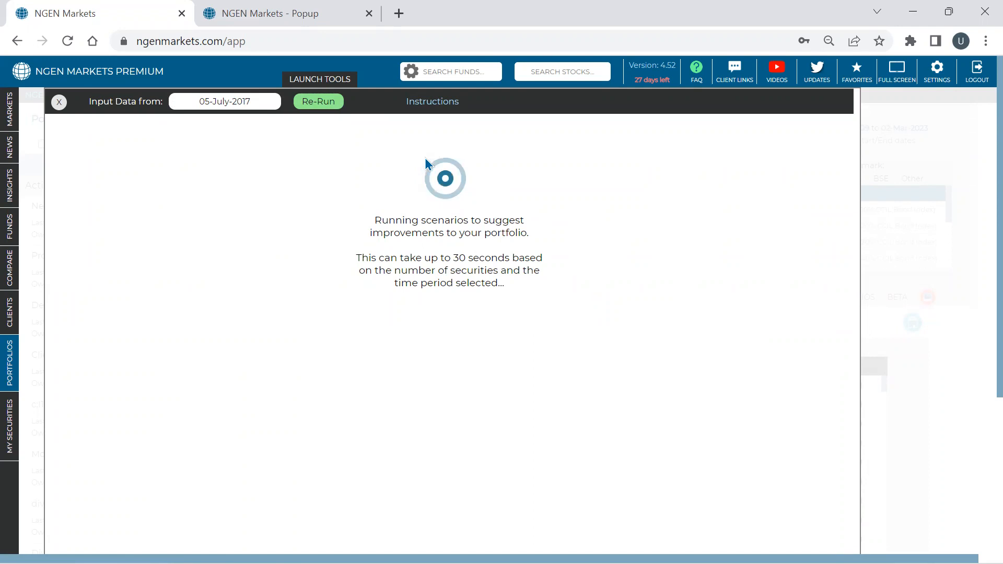
# - Examine the solution weights and Sharpe ratios of the models calculated from 05-July-2017
pyautogui.scroll(-2, 425, 160)
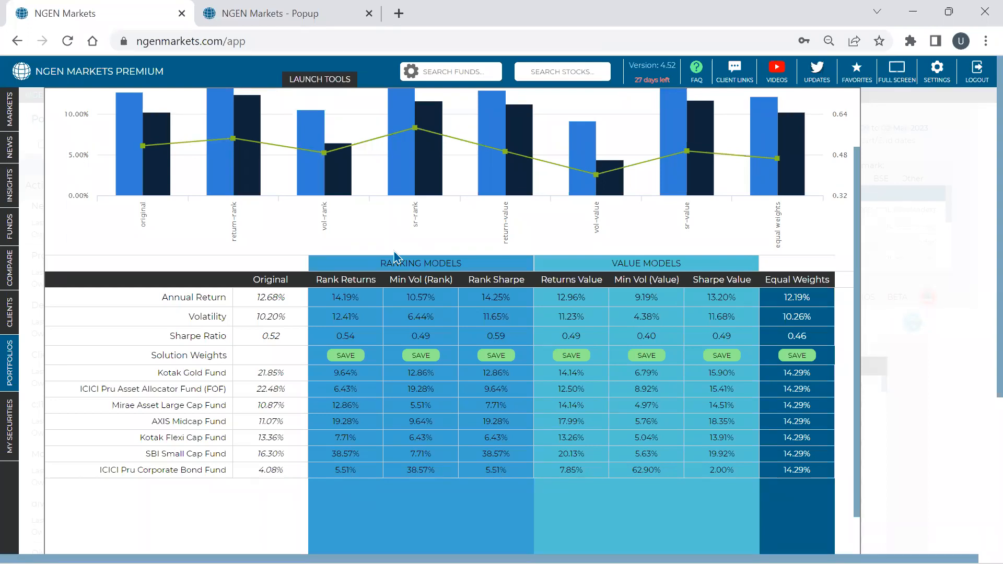
pyautogui.scroll(-2, 394, 256)
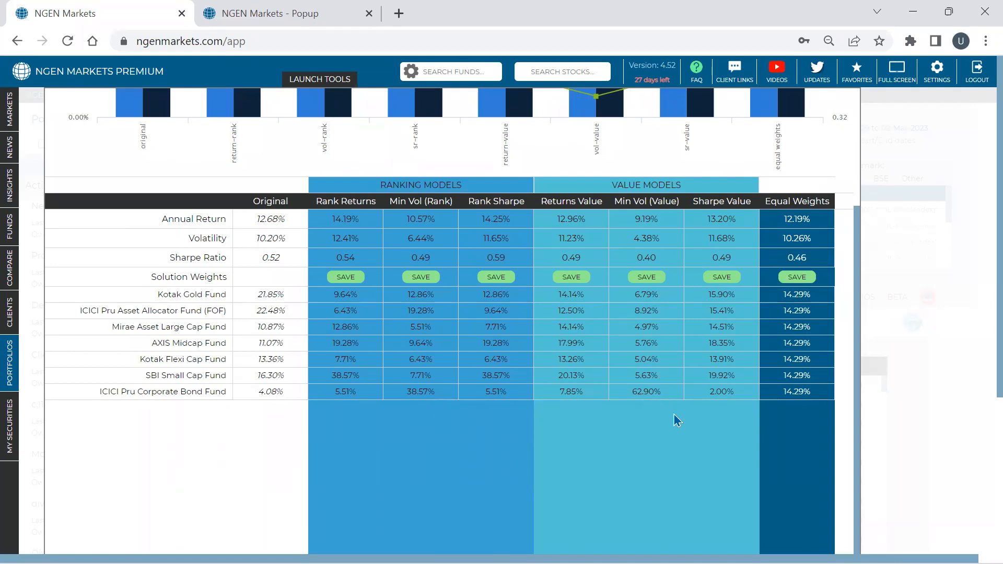
pyautogui.scroll(3, 556, 390)
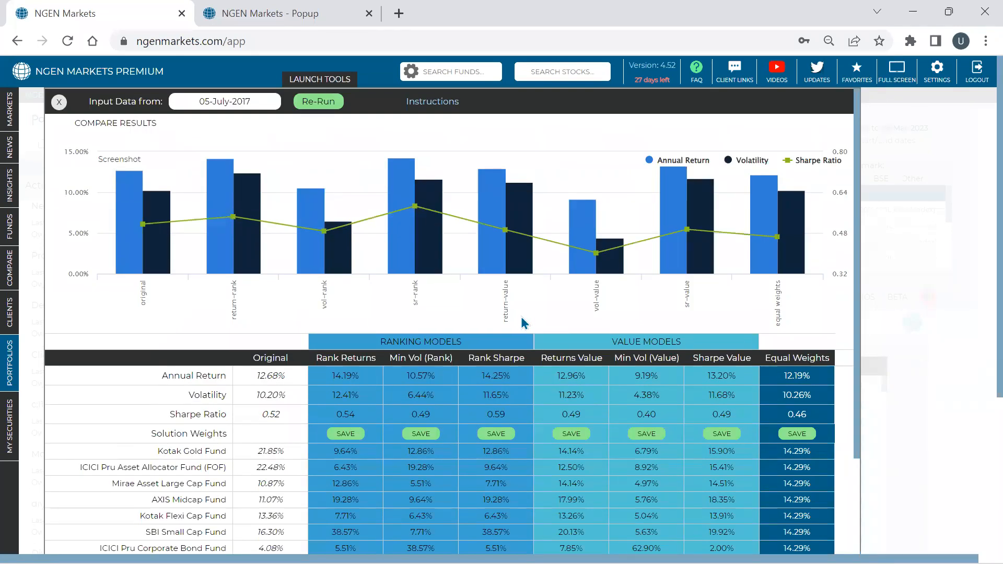
pyautogui.moveTo(499, 256)
pyautogui.moveTo(507, 234)
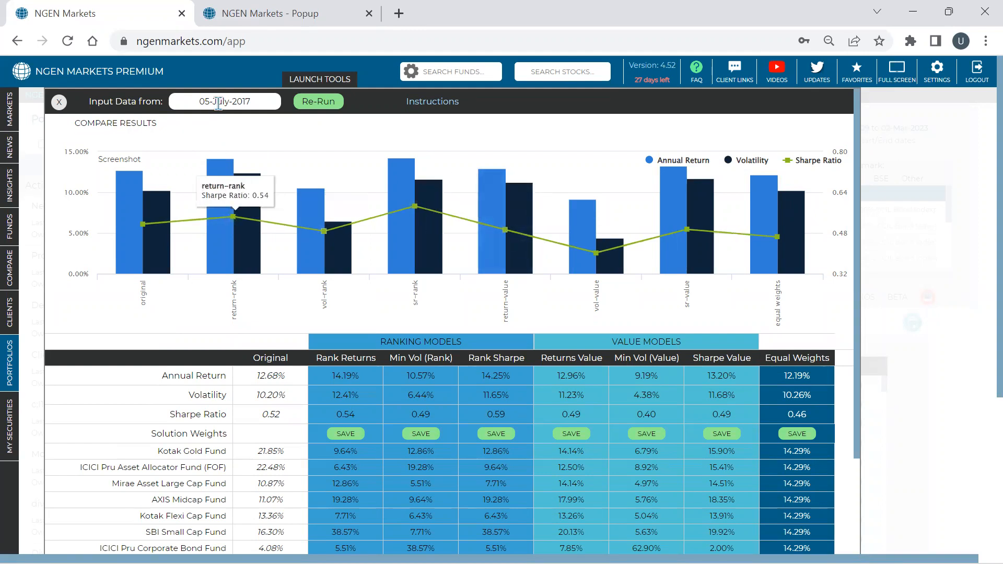
# - Re-run the improvement scenarios with data from 02-July-2012 and check the SBI Small Cap Fund's Rank Returns weight
pyautogui.click(261, 104)
pyautogui.click(264, 124)
pyautogui.click(264, 148)
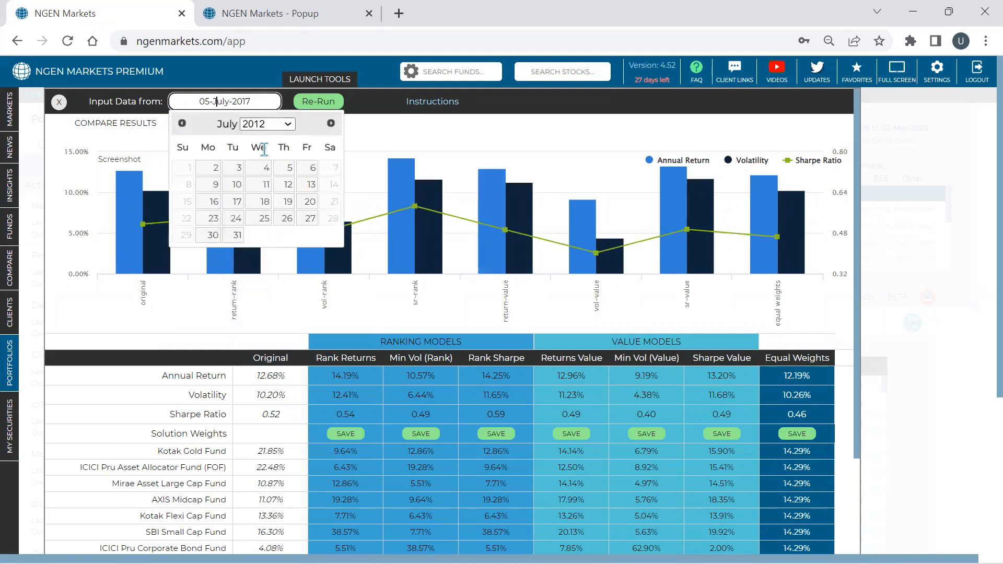
pyautogui.click(217, 174)
pyautogui.click(317, 101)
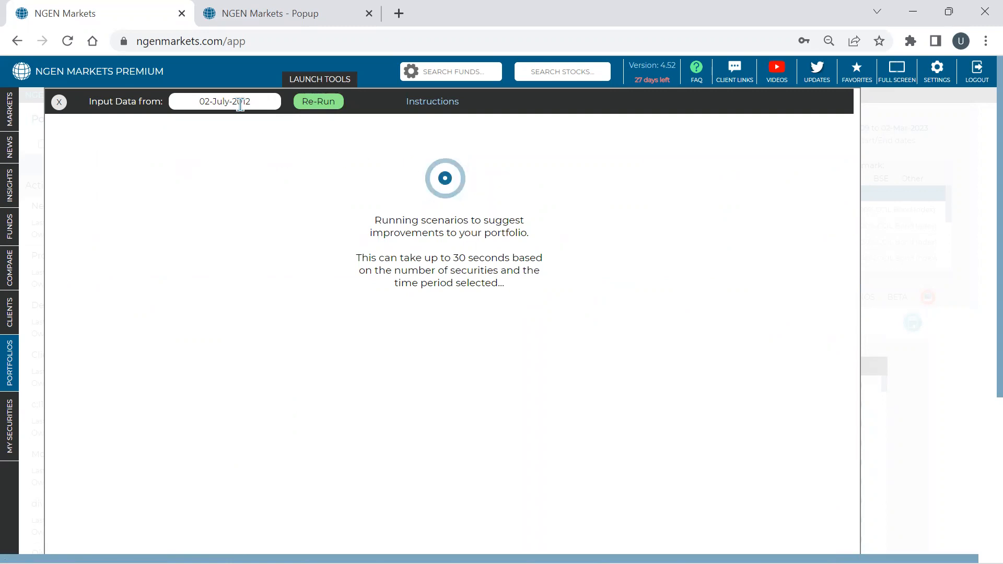
pyautogui.scroll(-1, 277, 161)
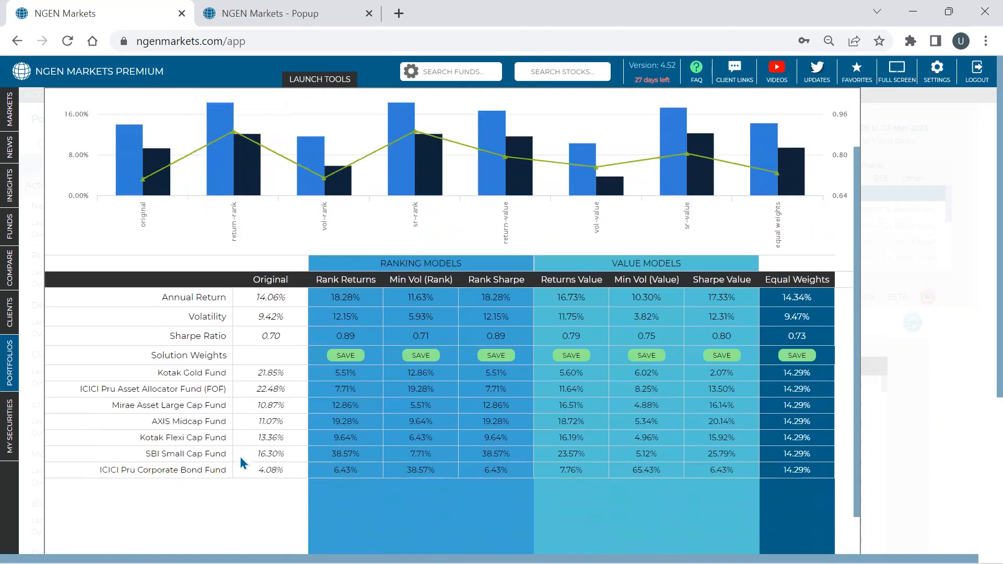
pyautogui.moveTo(359, 456); pyautogui.dragTo(326, 453)
# - Re-run the improvement scenarios with data from 02-July-2018 and check the SBI Small Cap Fund's Rank Returns weight
pyautogui.scroll(1, 317, 318)
pyautogui.click(228, 99)
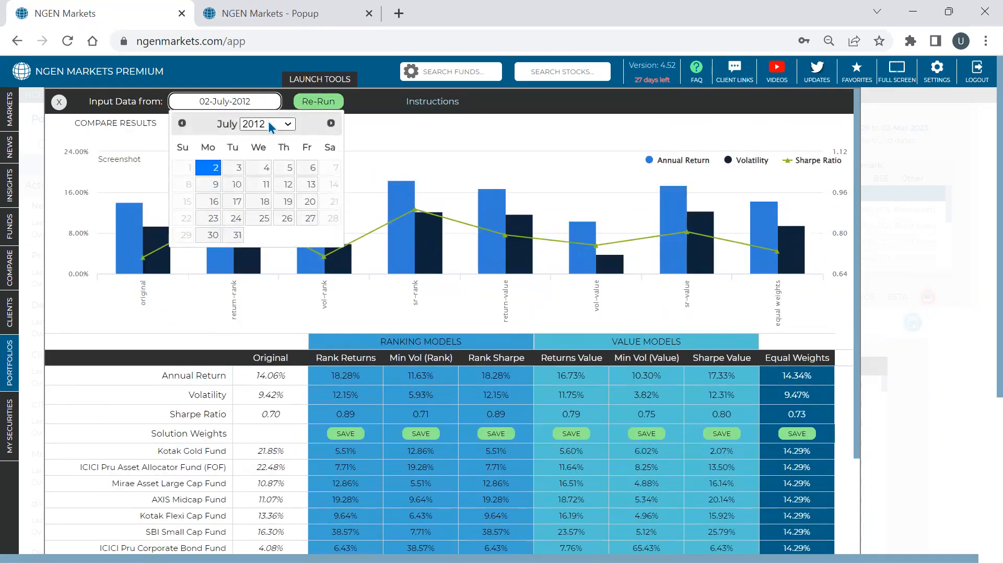
pyautogui.click(272, 123)
pyautogui.click(254, 223)
pyautogui.click(212, 167)
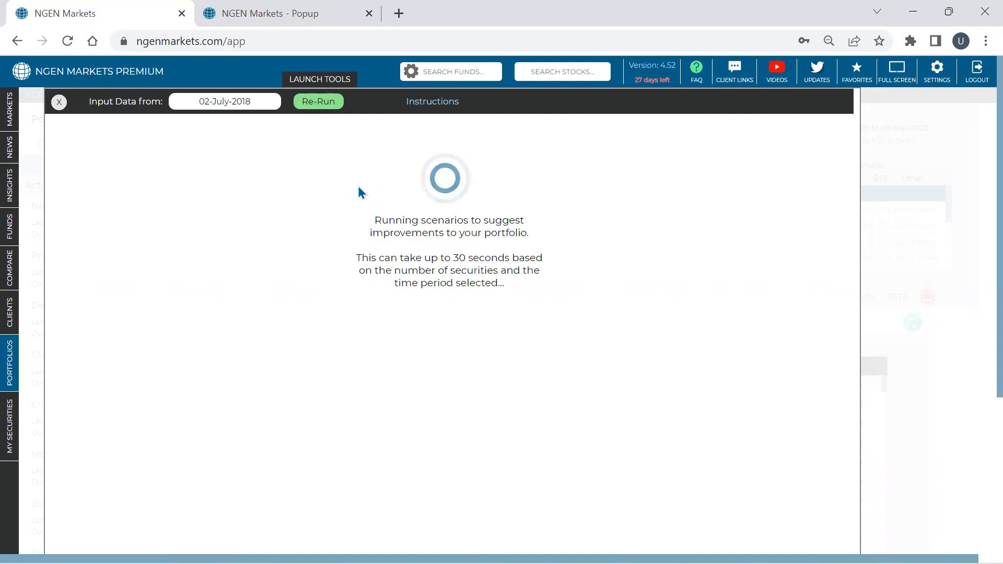
pyautogui.scroll(-3, 358, 187)
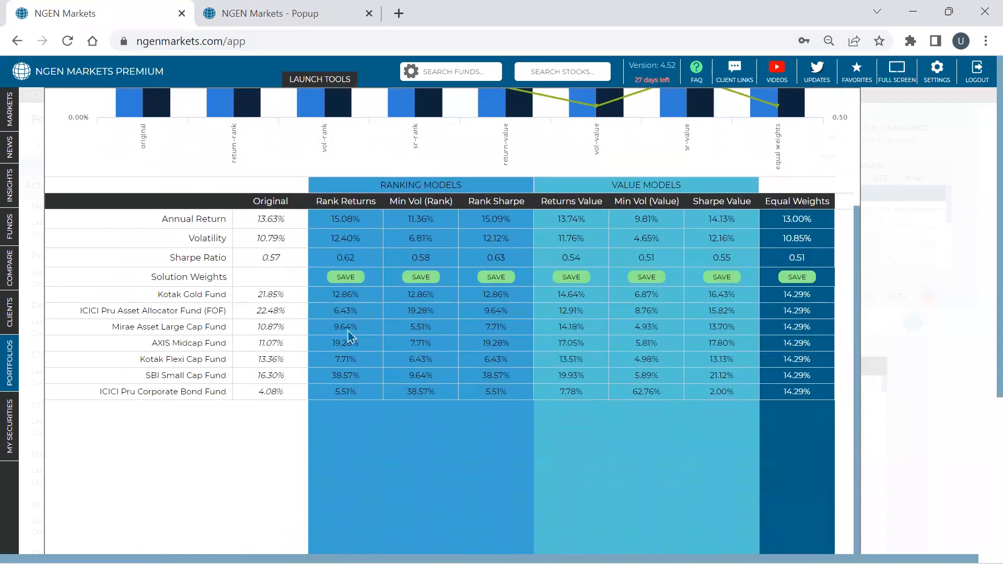
pyautogui.moveTo(367, 381); pyautogui.dragTo(330, 377)
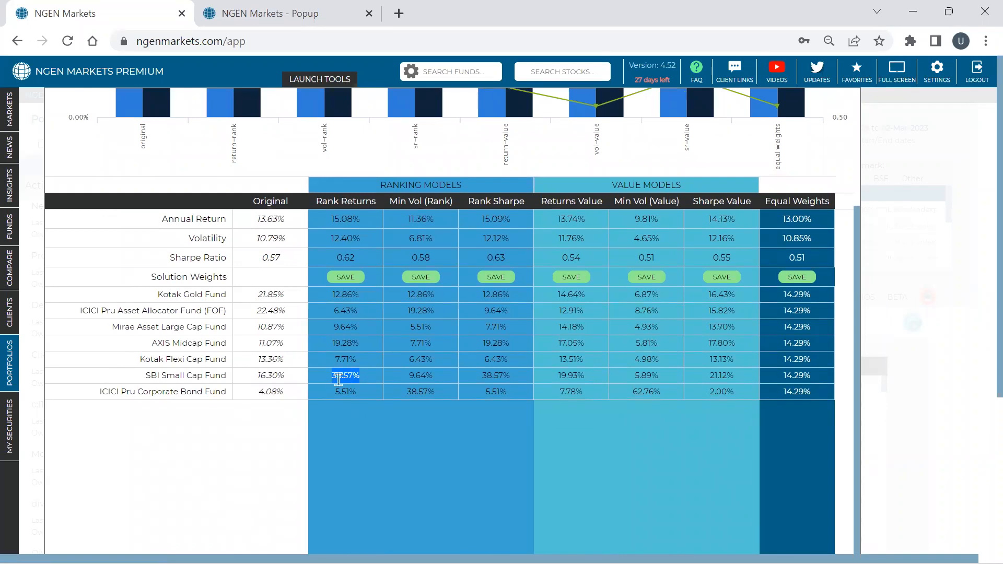
# - Check the Rank Sharpe solution's Sharpe ratio in the comparison chart and close the improvement results
pyautogui.scroll(2, 338, 379)
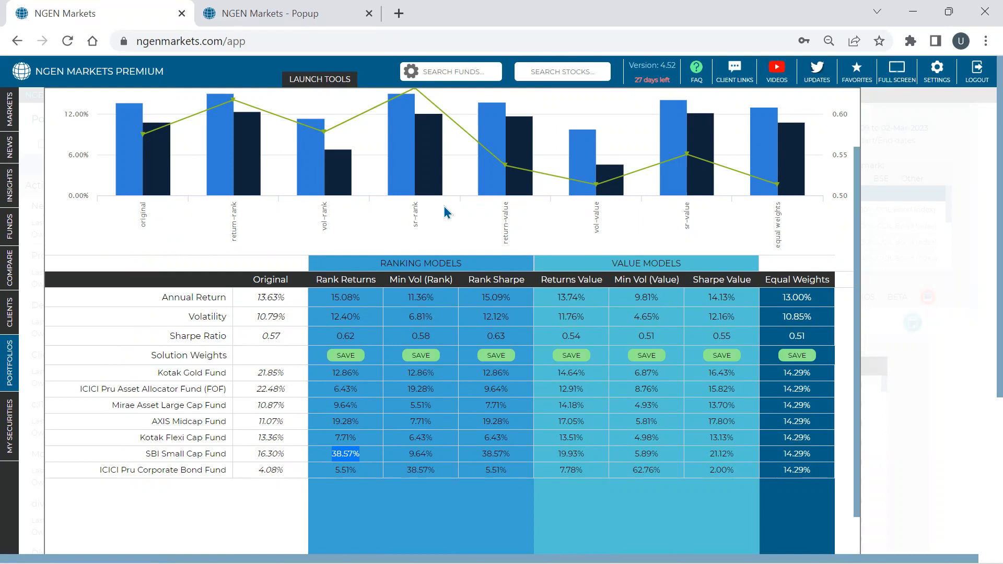
pyautogui.moveTo(446, 144)
pyautogui.click(394, 43)
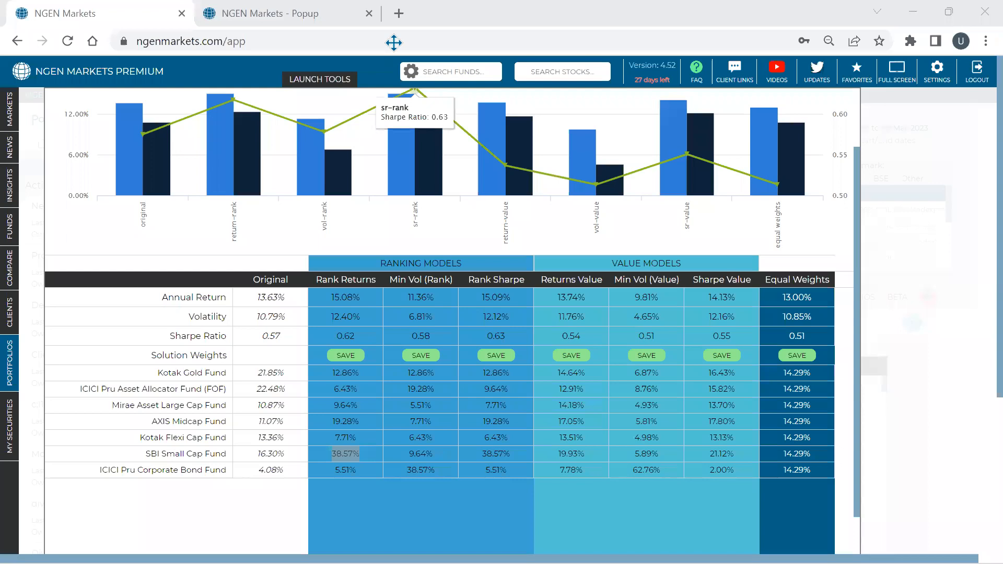
pyautogui.scroll(3, 490, 193)
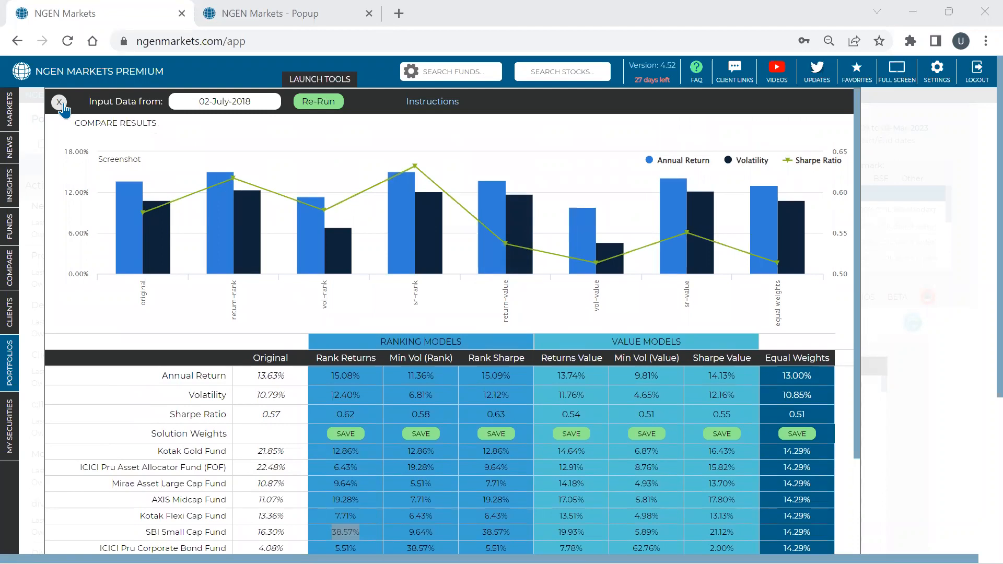
pyautogui.click(61, 104)
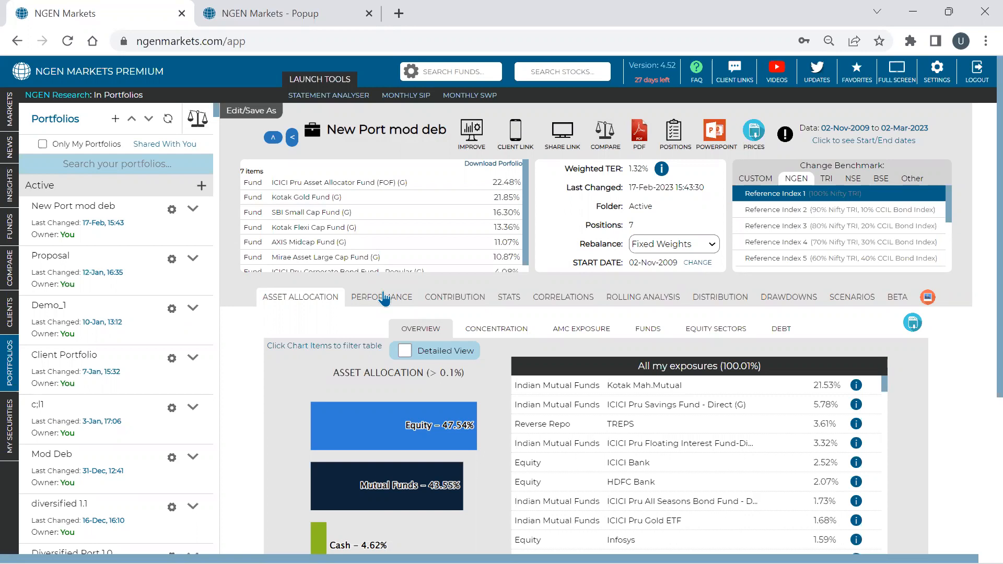
pyautogui.scroll(-1, 397, 222)
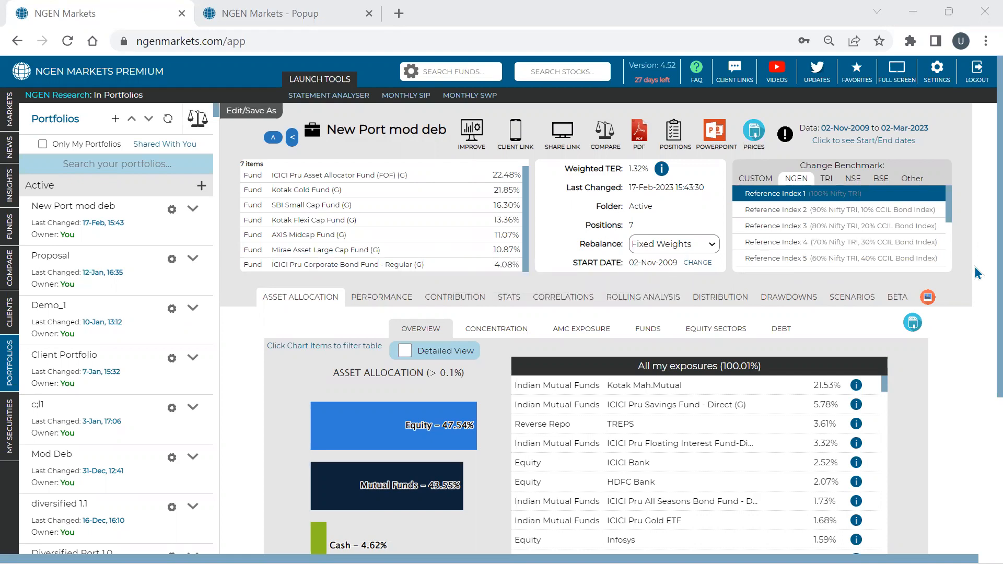
# - Open the NGEN MARKETS YouTube channel and browse the videos in its NGEN Shorts playlist
pyautogui.click(776, 76)
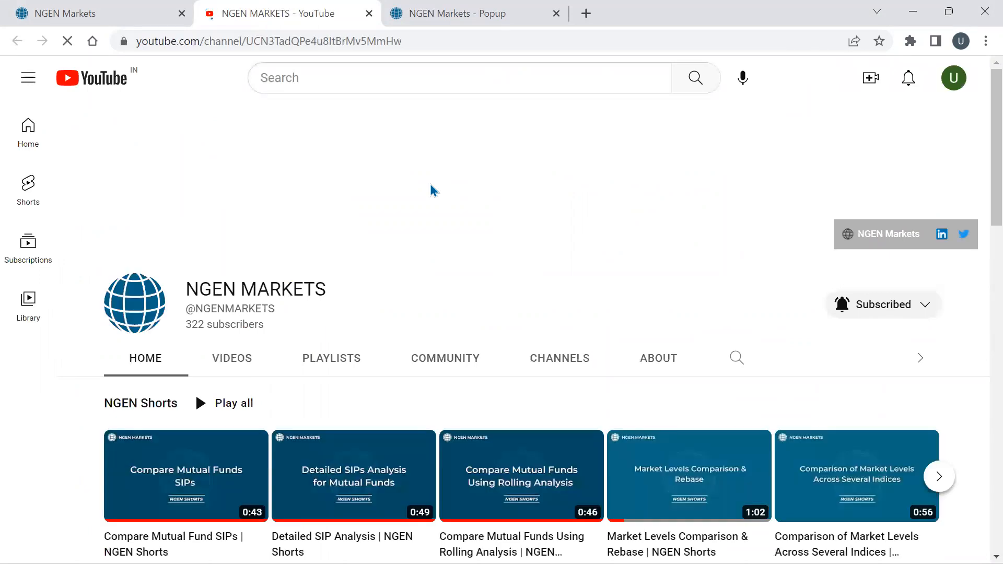
pyautogui.scroll(-3, 430, 184)
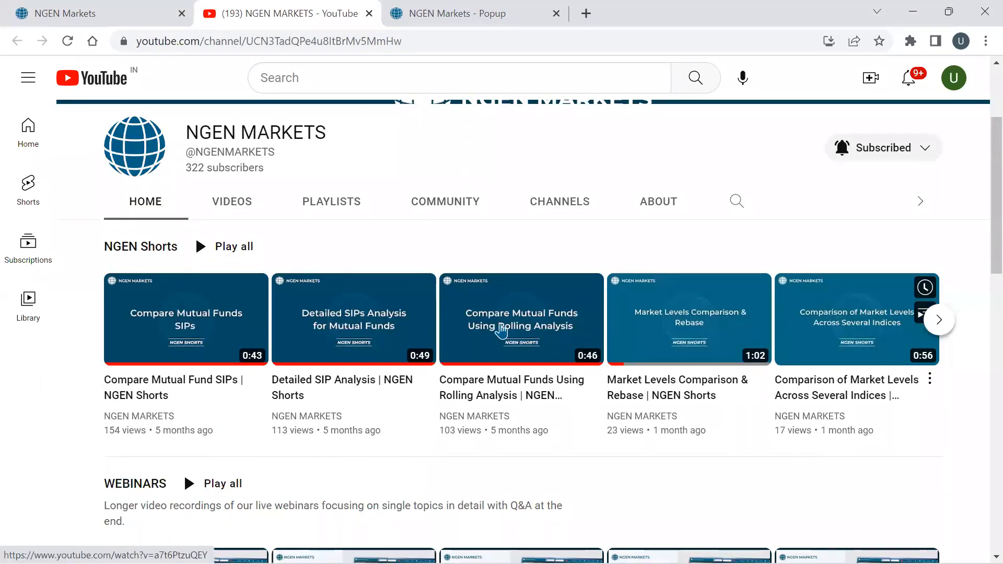
pyautogui.click(939, 321)
pyautogui.click(939, 319)
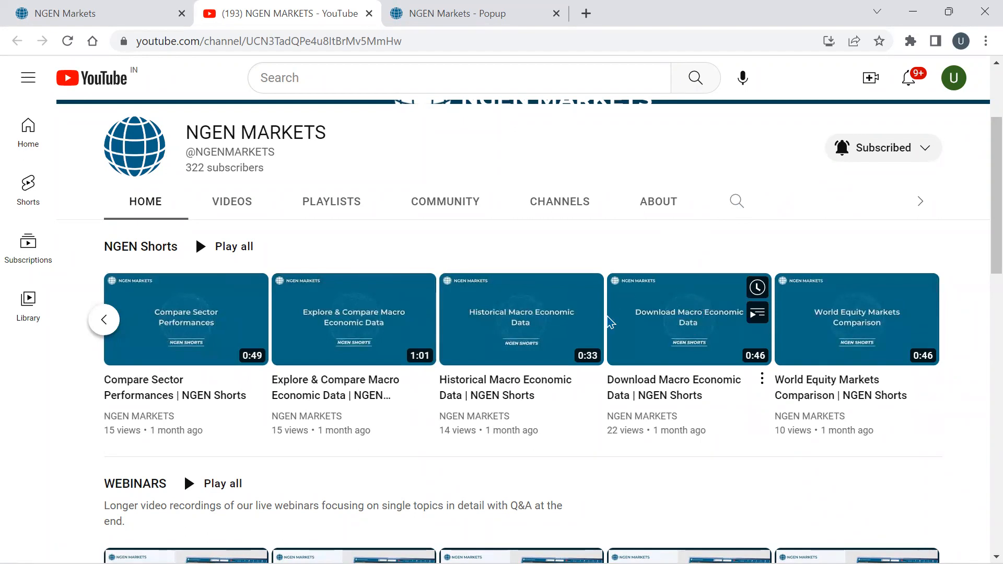
pyautogui.click(160, 247)
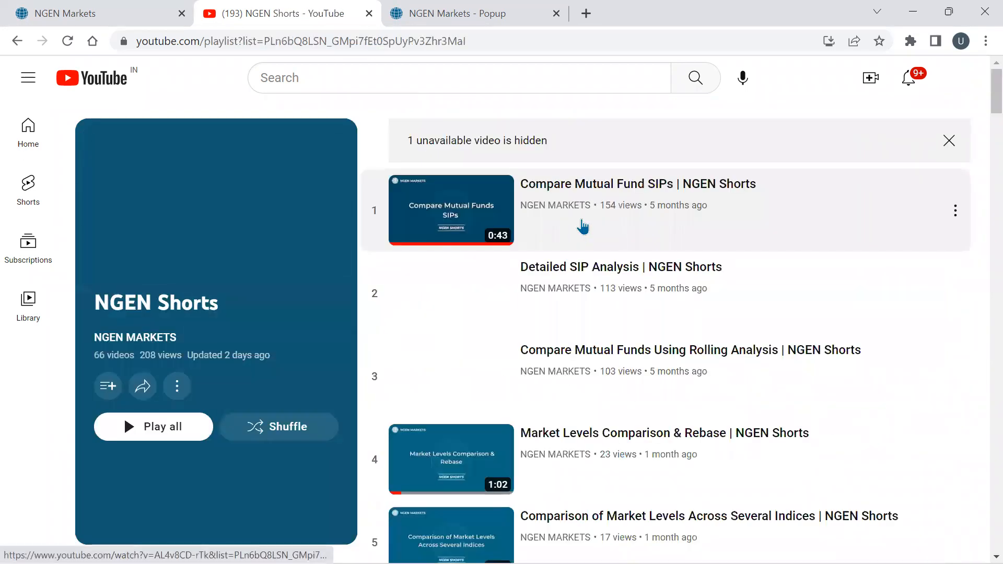
pyautogui.scroll(-9, 578, 227)
pyautogui.scroll(-9, 573, 233)
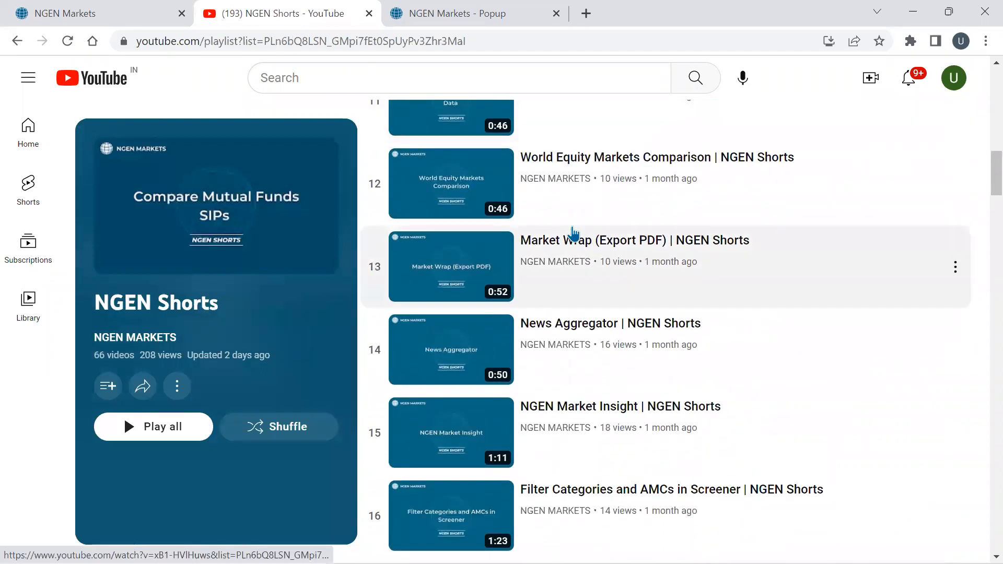
pyautogui.scroll(-5, 573, 230)
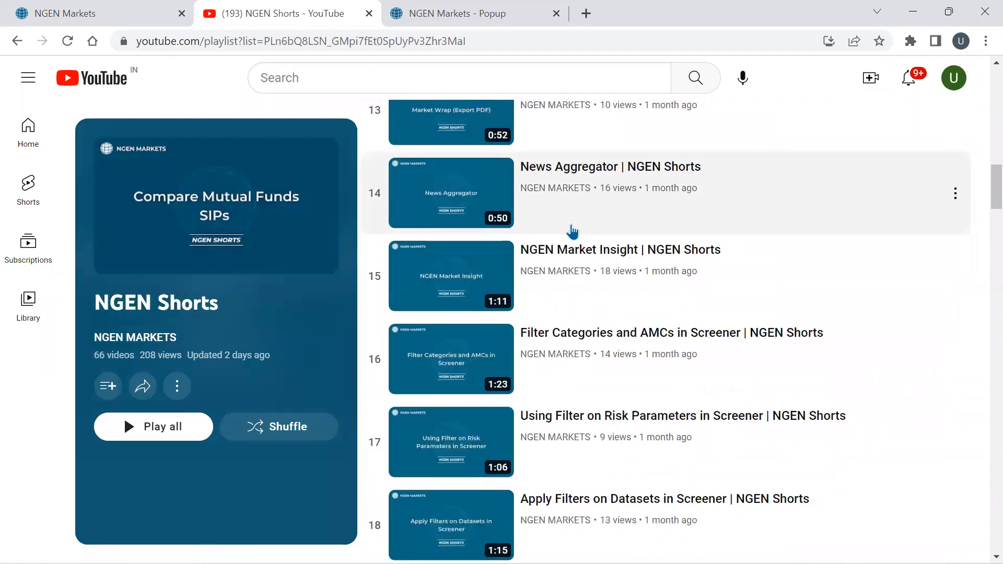
pyautogui.scroll(-6, 601, 241)
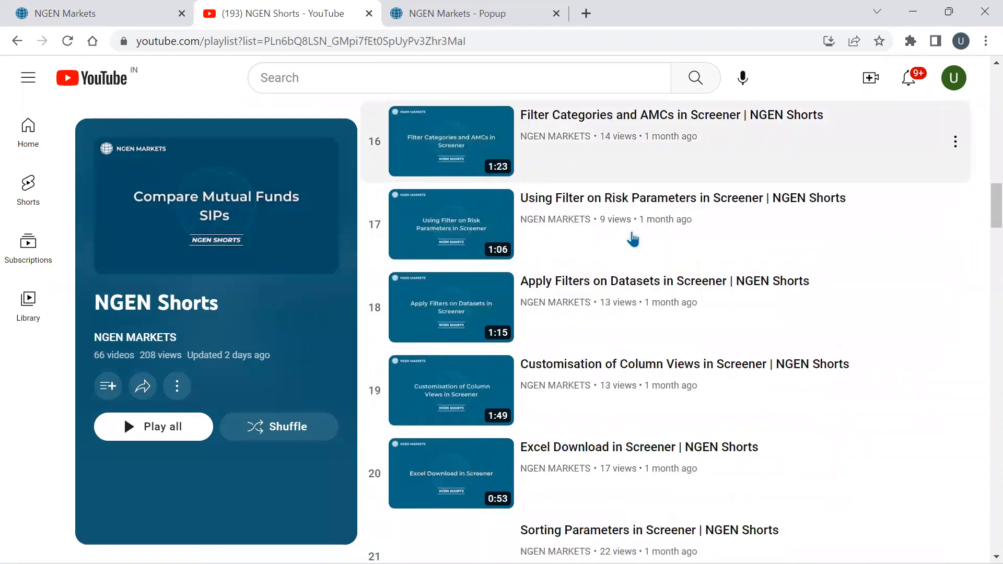
pyautogui.scroll(8, 280, 204)
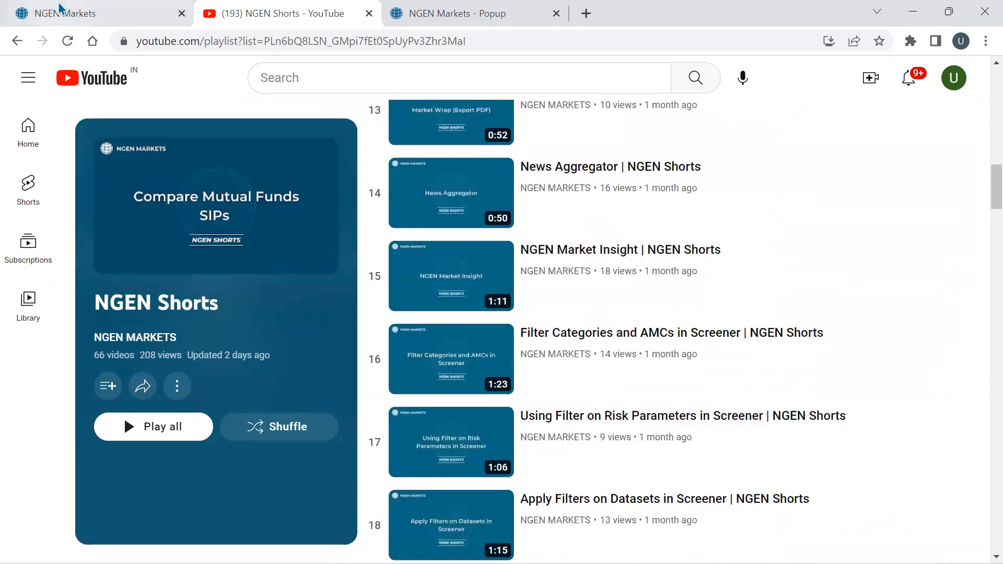
# - Return to NGEN Markets and display its Twitter updates feed
pyautogui.click(64, 15)
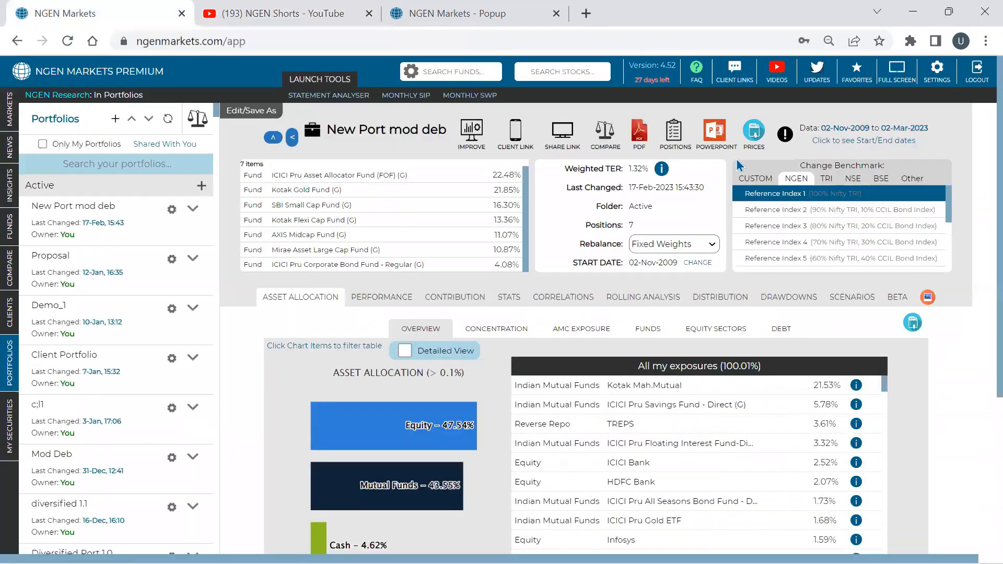
pyautogui.click(825, 74)
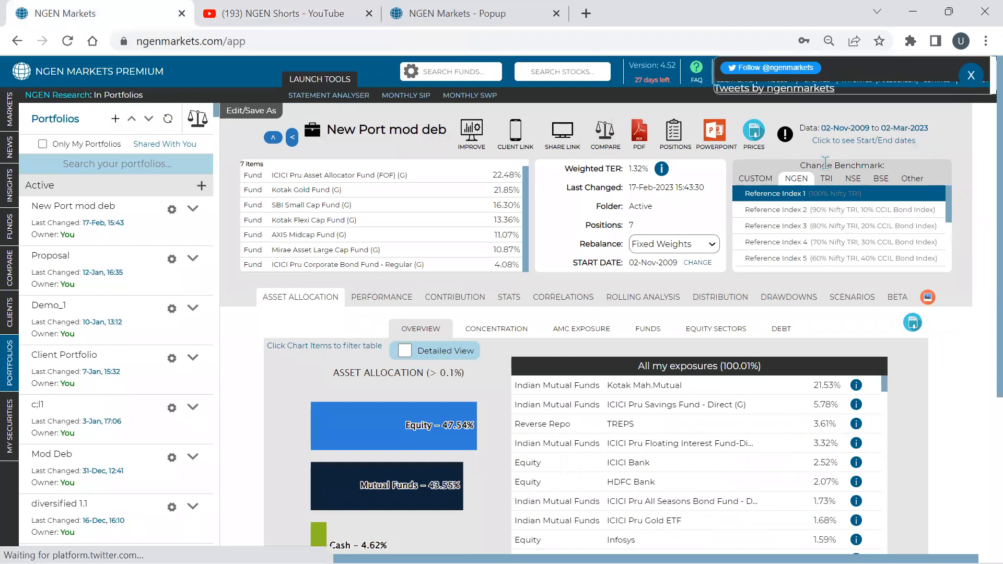